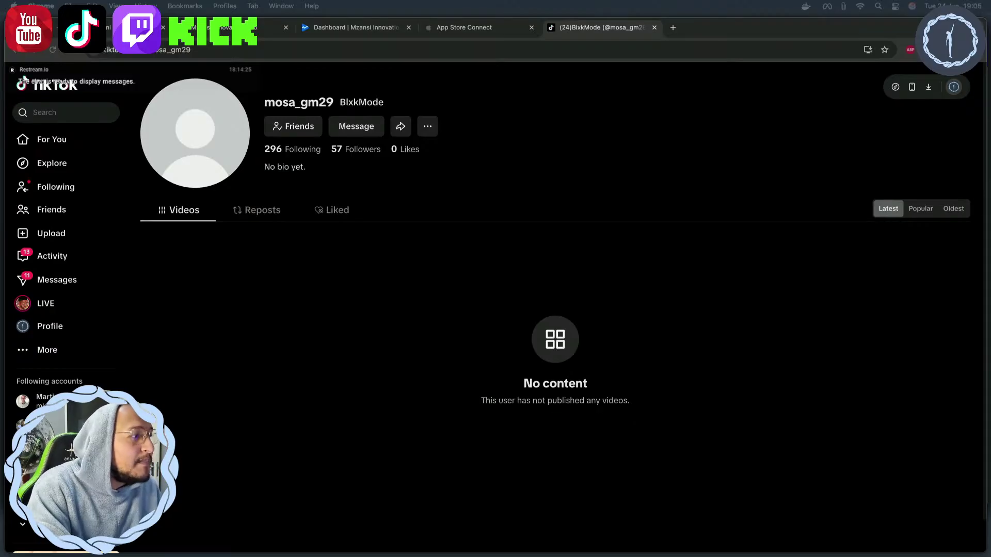
# Open the TikTok direct messages and enlarge the profile mock-up image shared in the selected conversation
pyautogui.click(56, 280)
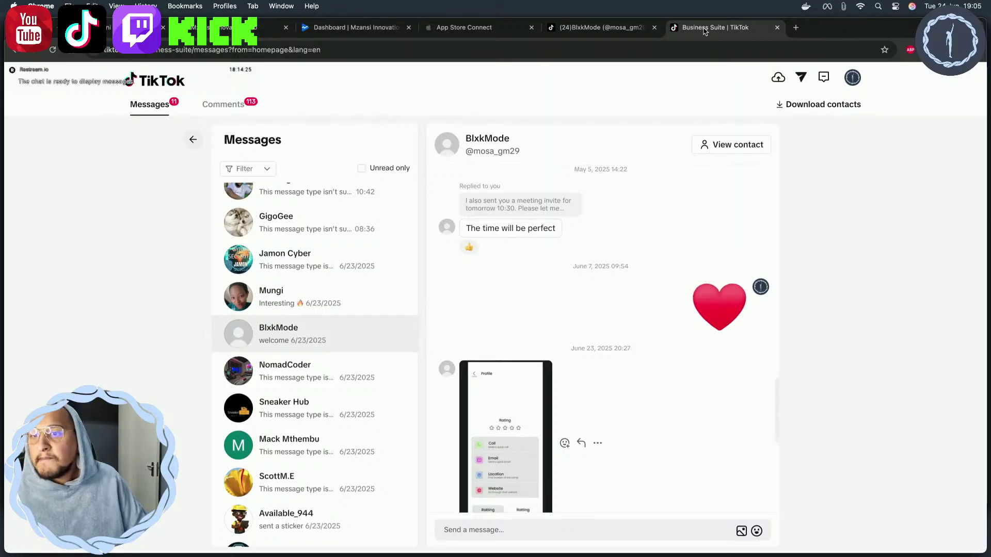
pyautogui.click(485, 391)
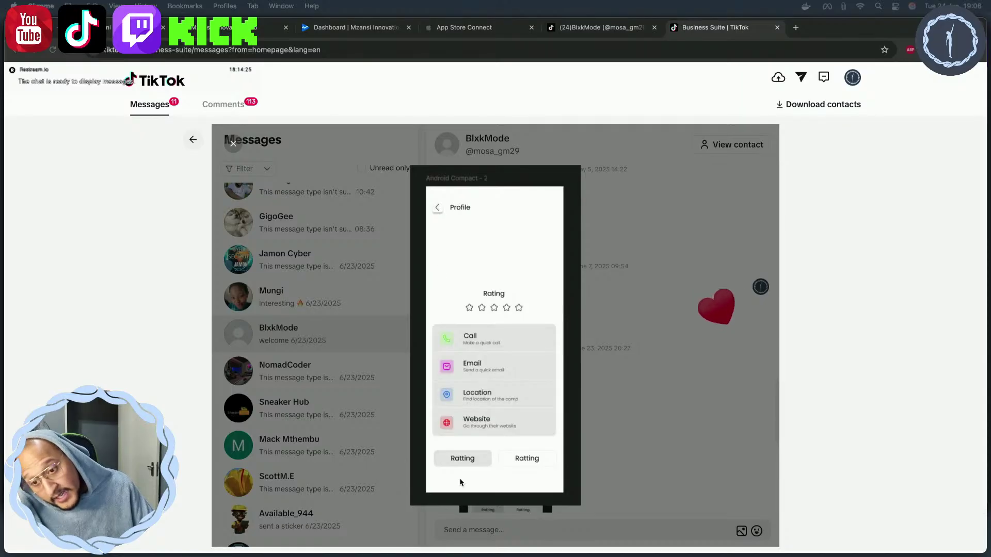
# Switch to Canva and show page 2 of the Business Directory Mock Up design
pyautogui.moveTo(533, 555)
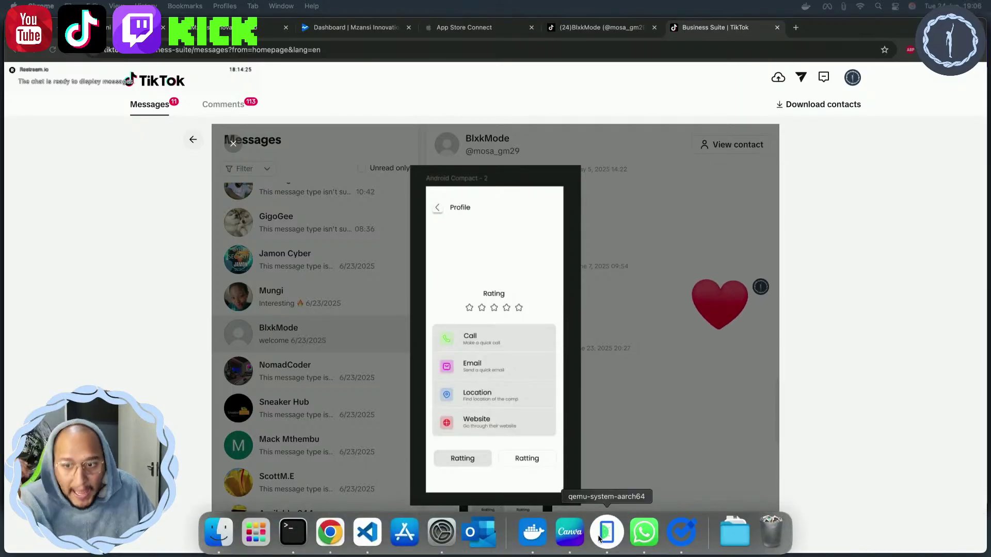
pyautogui.click(564, 536)
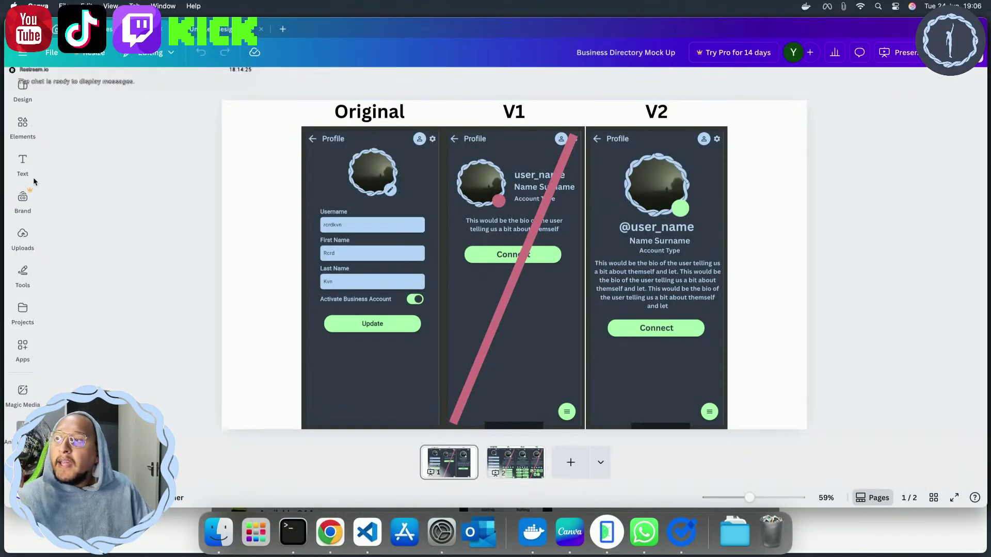
pyautogui.click(525, 461)
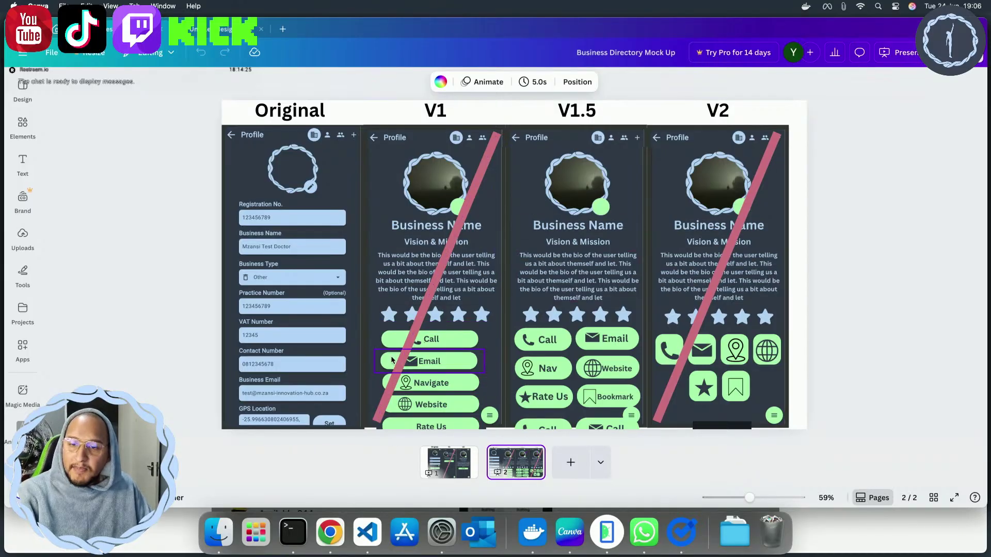
# Return to Chrome to close the small TikTok LIVE window, and switch back to the Canva design
pyautogui.press('super+Tab')
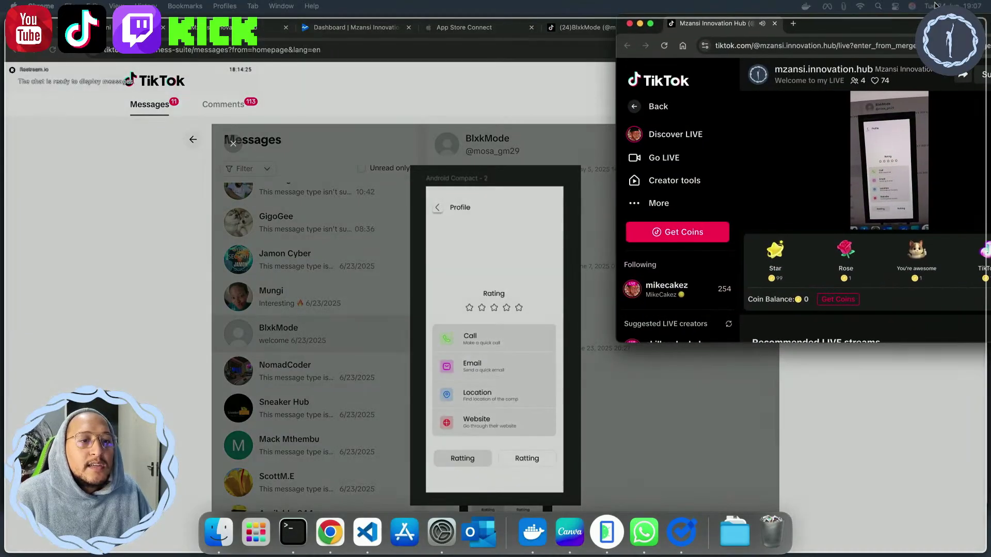
pyautogui.doubleClick(632, 21)
pyautogui.doubleClick(633, 19)
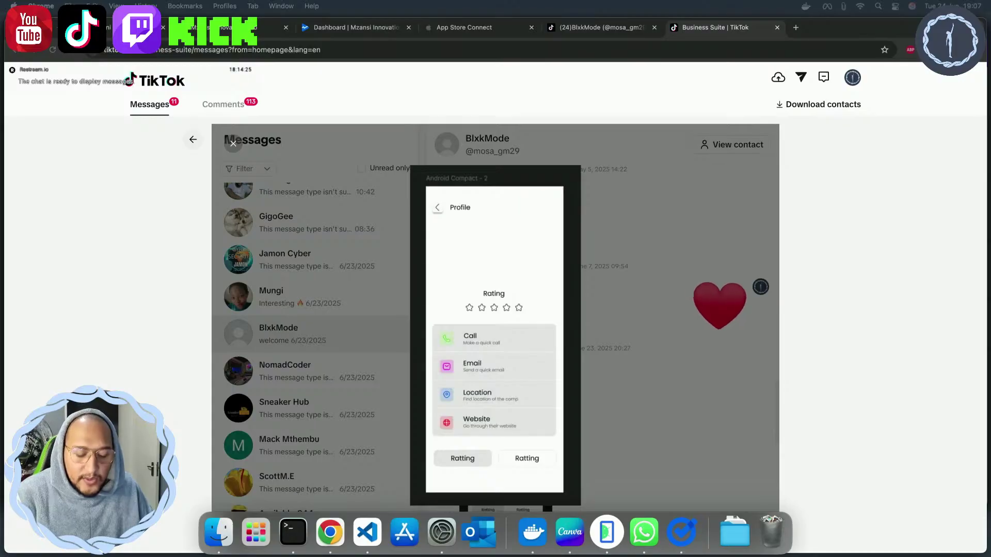
pyautogui.press('super+Tab')
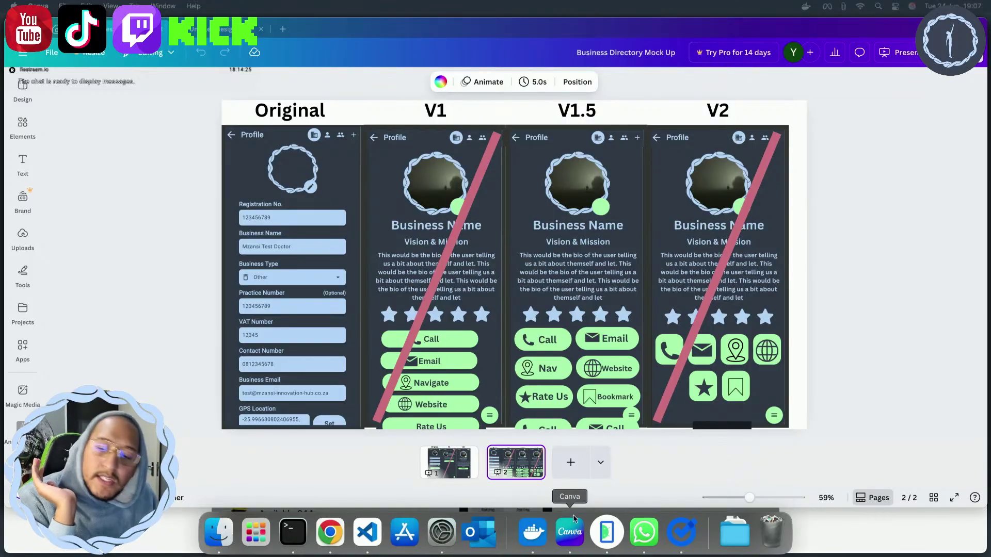
# Capture a screenshot of the enlarged profile mock-up in Chrome, and close the Business Suite messages tab
pyautogui.click(330, 532)
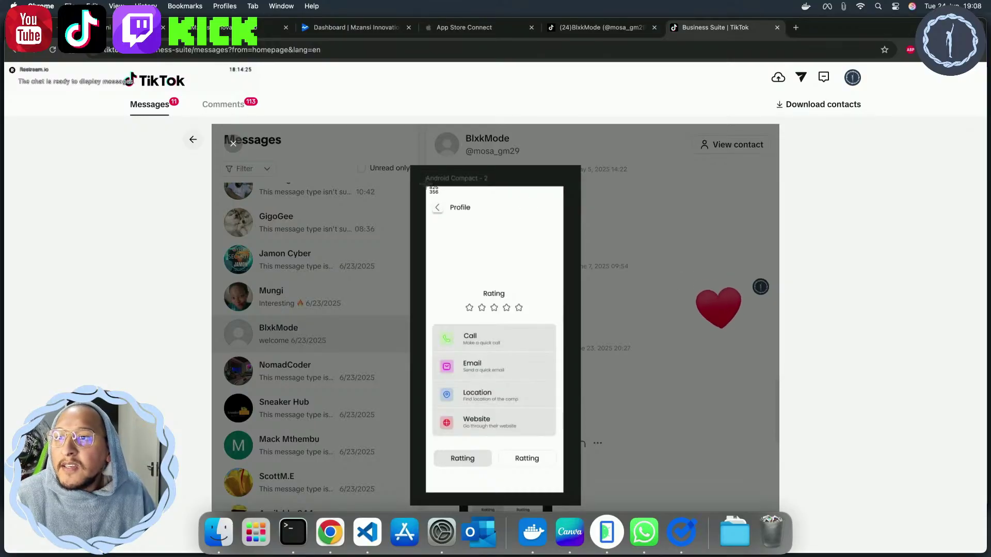
pyautogui.moveTo(425, 185); pyautogui.dragTo(565, 494)
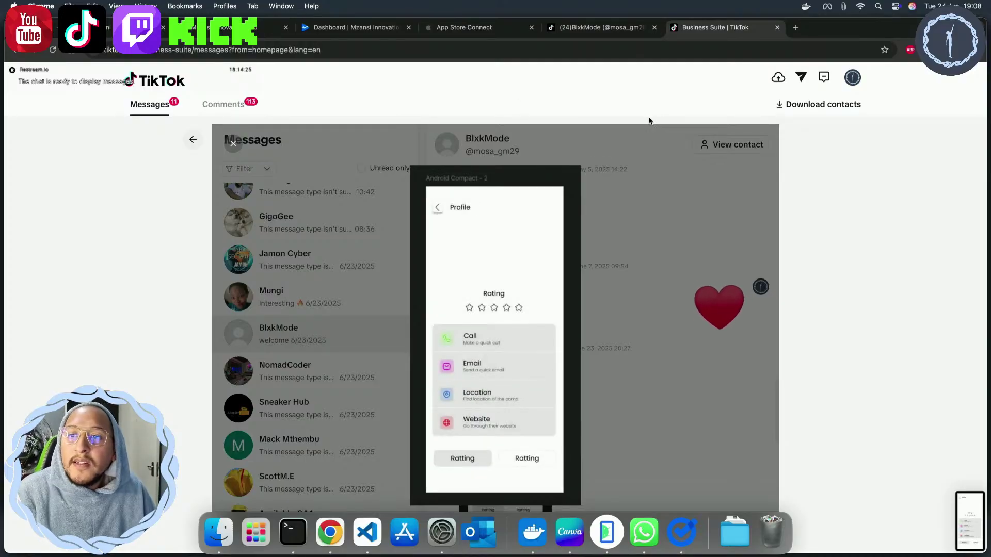
pyautogui.click(777, 27)
pyautogui.press('ctrl+super+f')
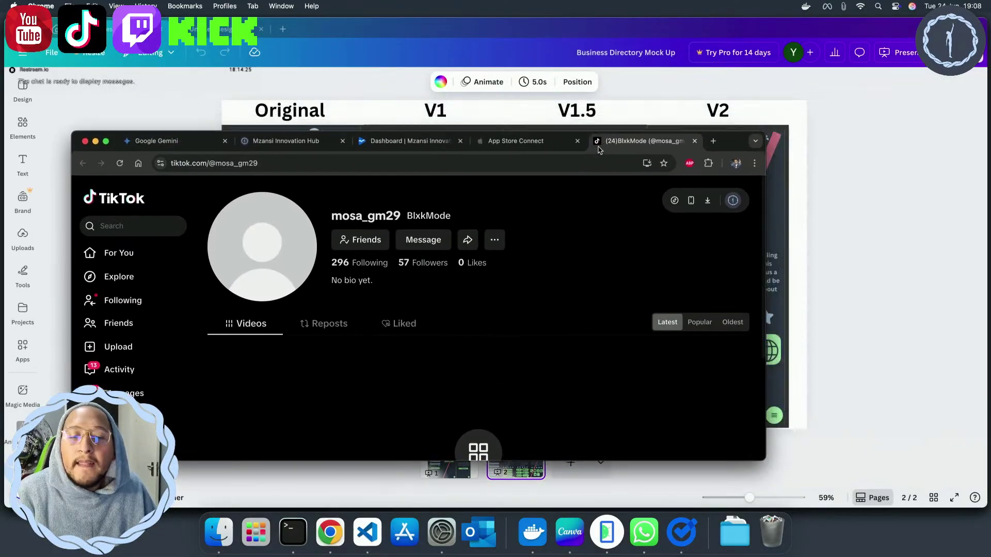
# Open the 19.08.24 screenshot from the desktop, copy it, and paste it onto page 2 of the Canva design
pyautogui.moveTo(988, 554)
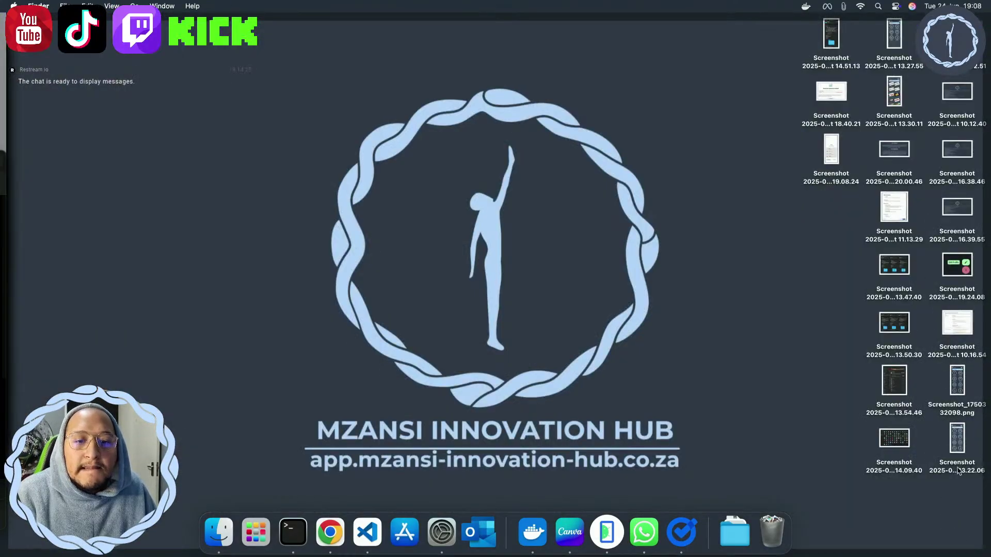
pyautogui.click(825, 150)
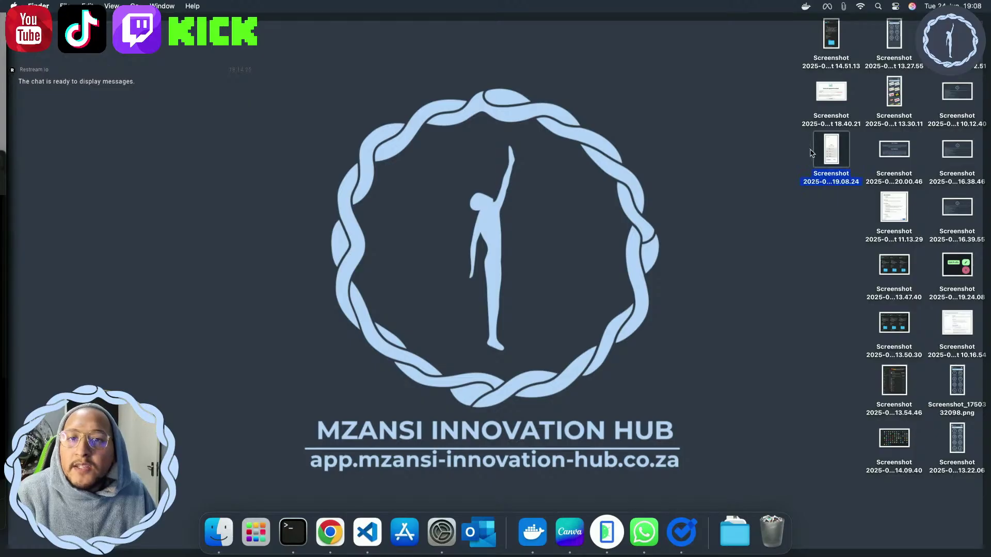
pyautogui.doubleClick(825, 155)
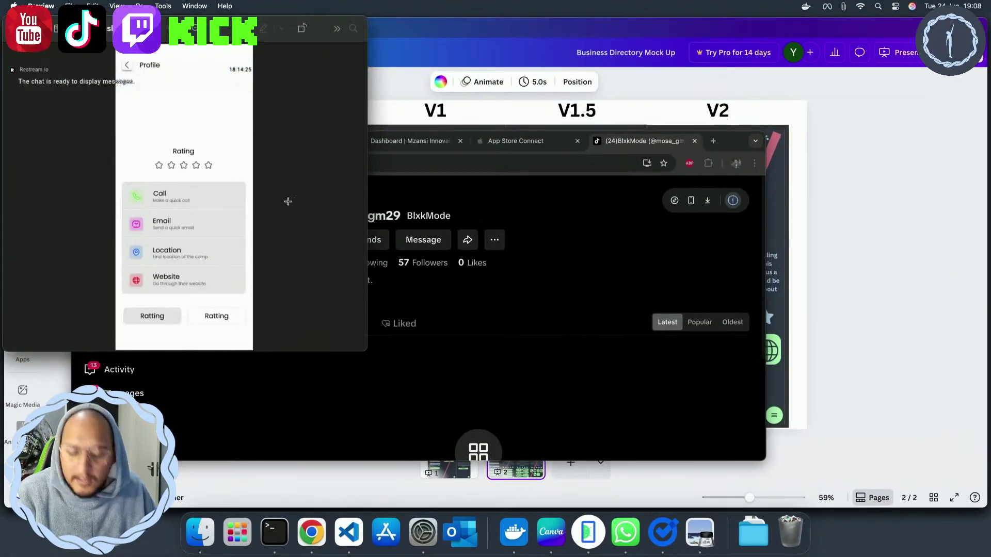
pyautogui.click(826, 207)
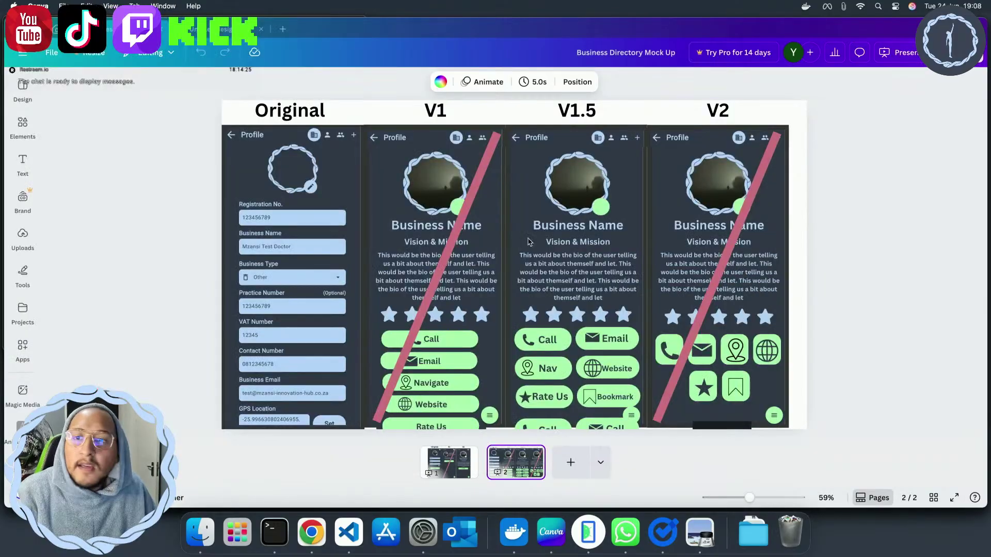
pyautogui.press('super+v')
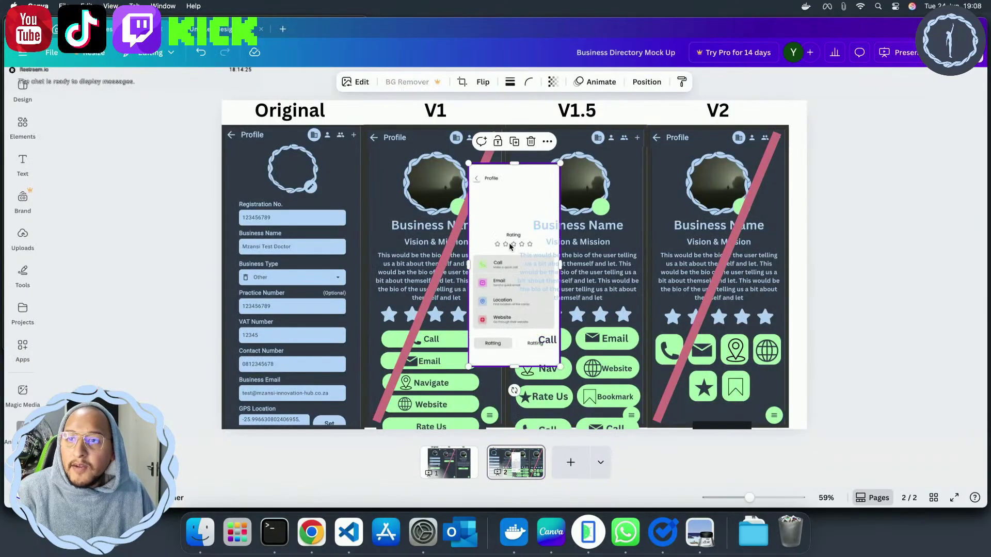
# Place the pasted profile image over the V1 mock-up and enlarge it to about 443 by 982 px
pyautogui.moveTo(497, 240); pyautogui.dragTo(403, 203)
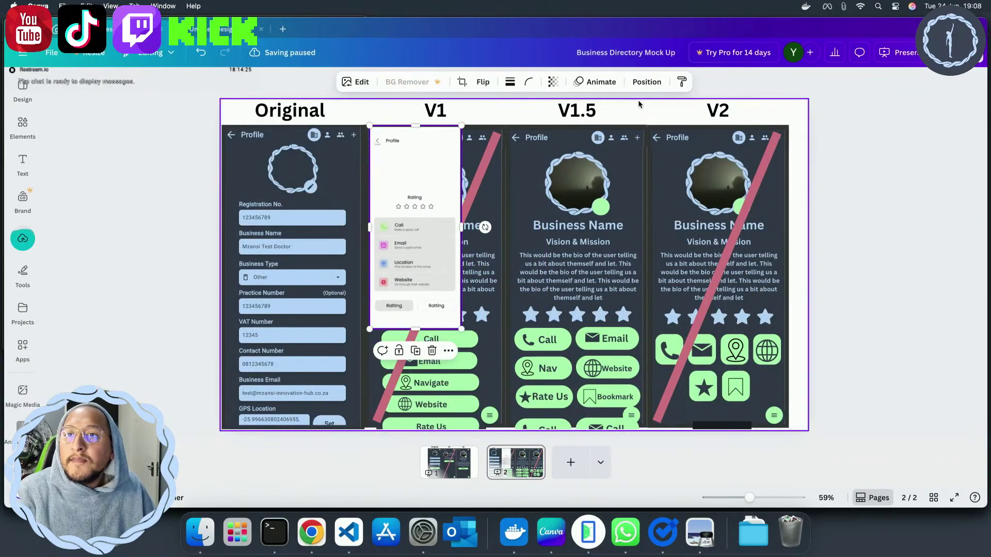
pyautogui.click(648, 82)
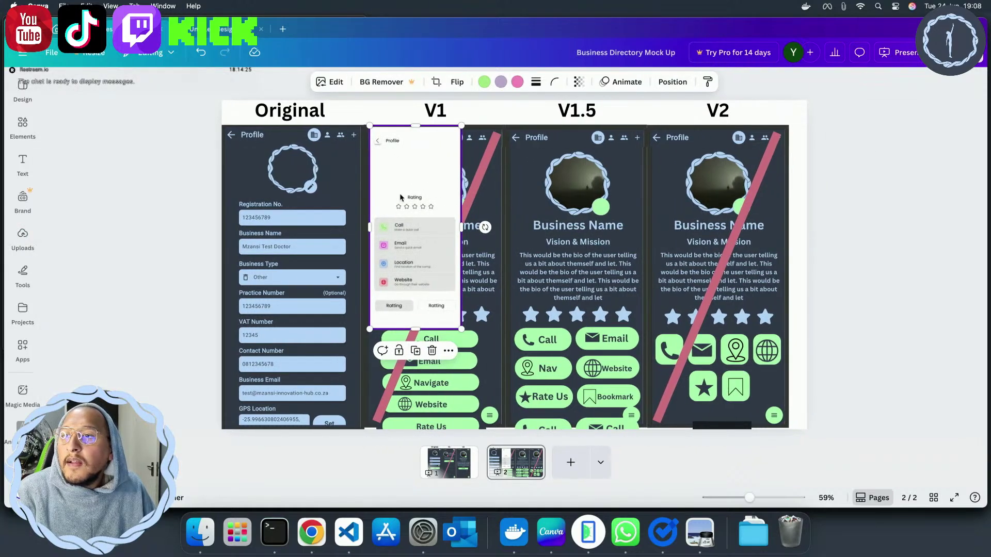
pyautogui.click(661, 82)
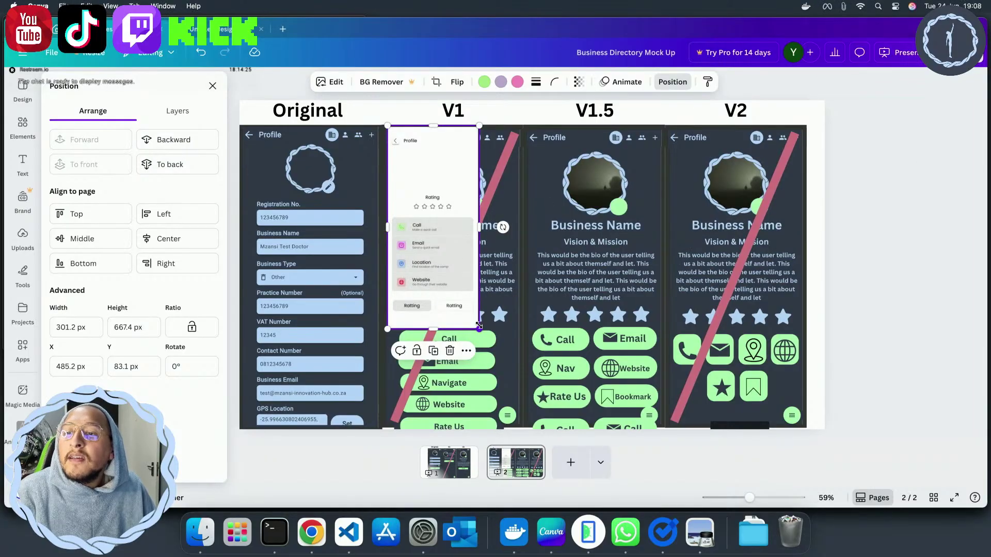
pyautogui.moveTo(479, 328); pyautogui.dragTo(523, 425)
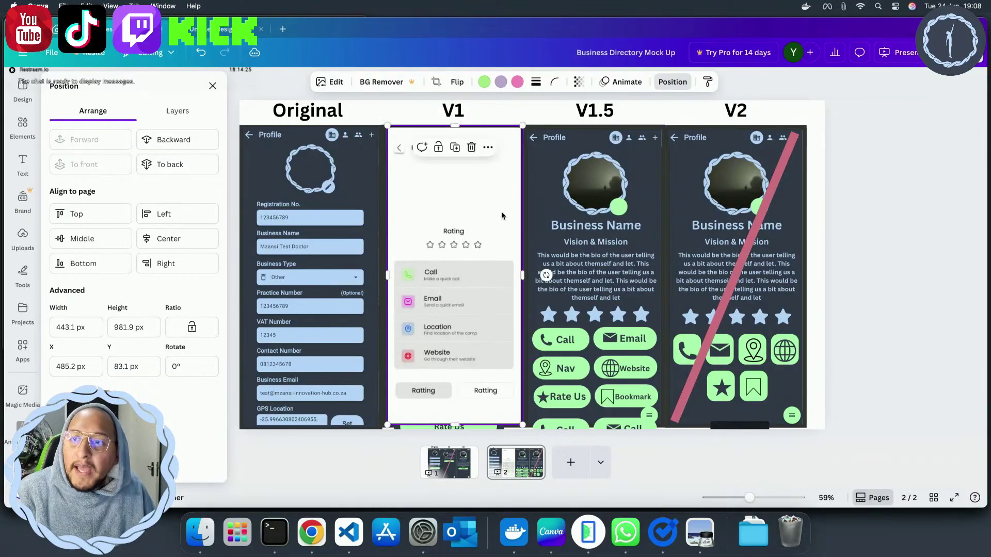
pyautogui.moveTo(503, 217); pyautogui.dragTo(498, 206)
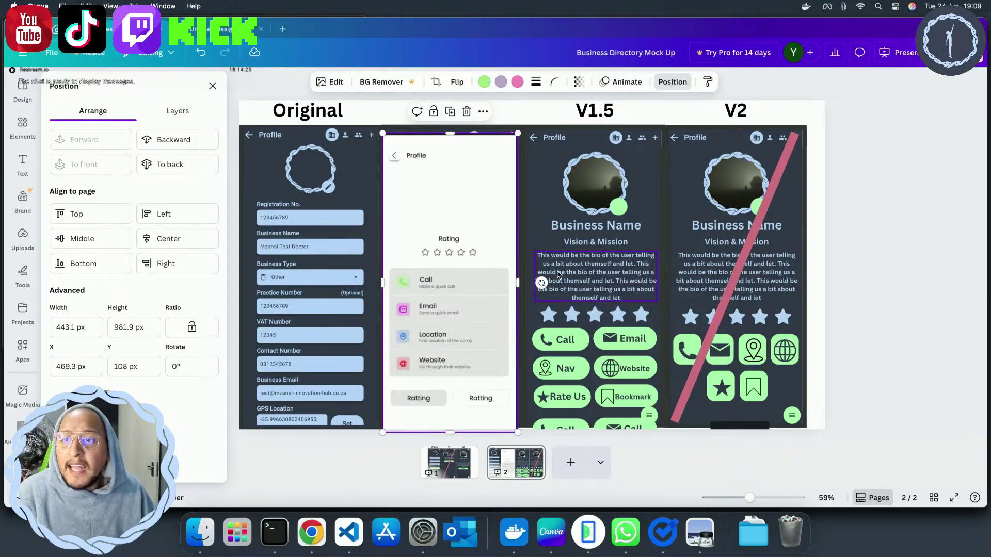
# Shorten the V1.5 bio text to four lines by deleting its ending, and adjust the star row's position
pyautogui.click(601, 292)
pyautogui.click(605, 293)
pyautogui.moveTo(623, 298); pyautogui.dragTo(618, 280)
pyautogui.press('BackSpace')
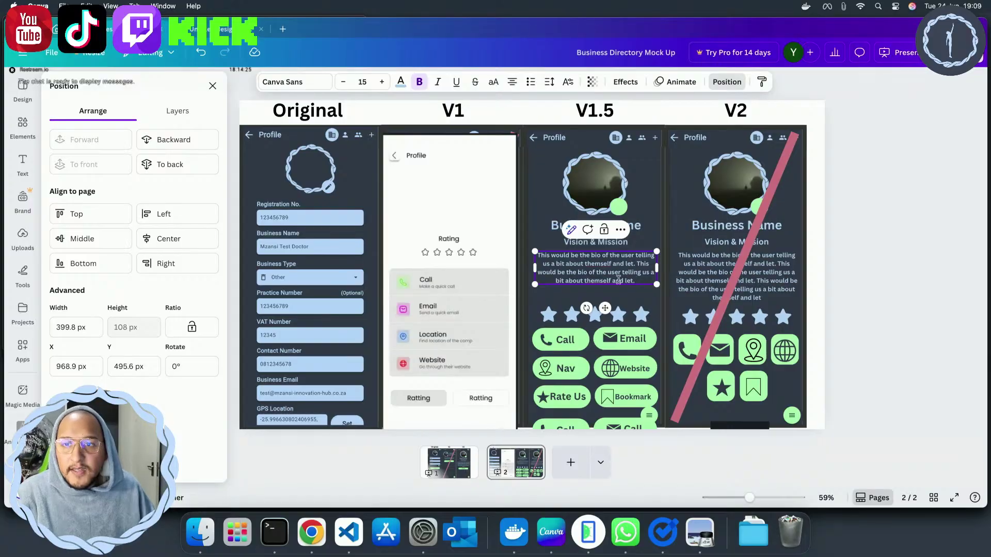
pyautogui.click(630, 307)
pyautogui.click(630, 306)
pyautogui.moveTo(631, 307); pyautogui.dragTo(624, 309)
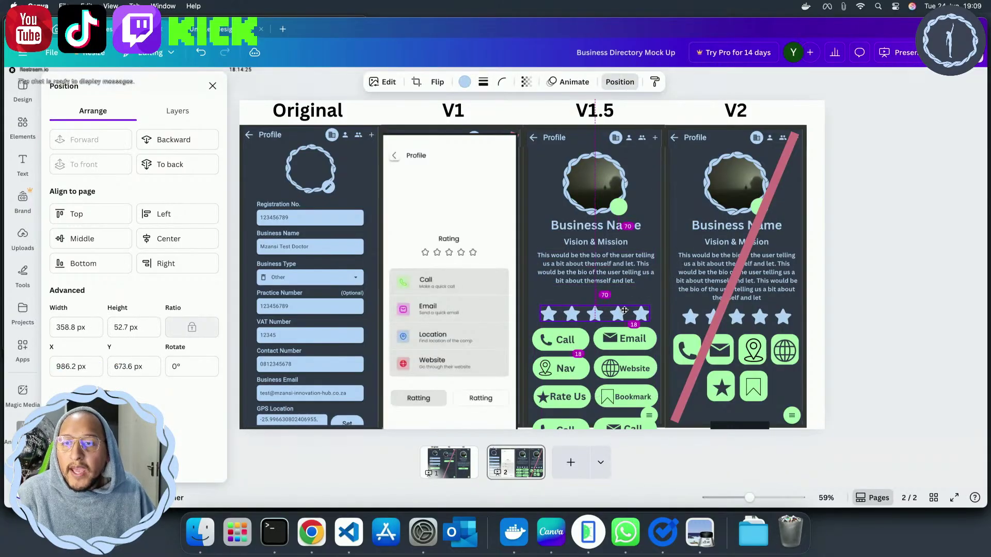
# Duplicate the V1.5 "Vision & Mission" heading and place the copy between the bio text and the stars
pyautogui.click(609, 245)
pyautogui.press('super+d')
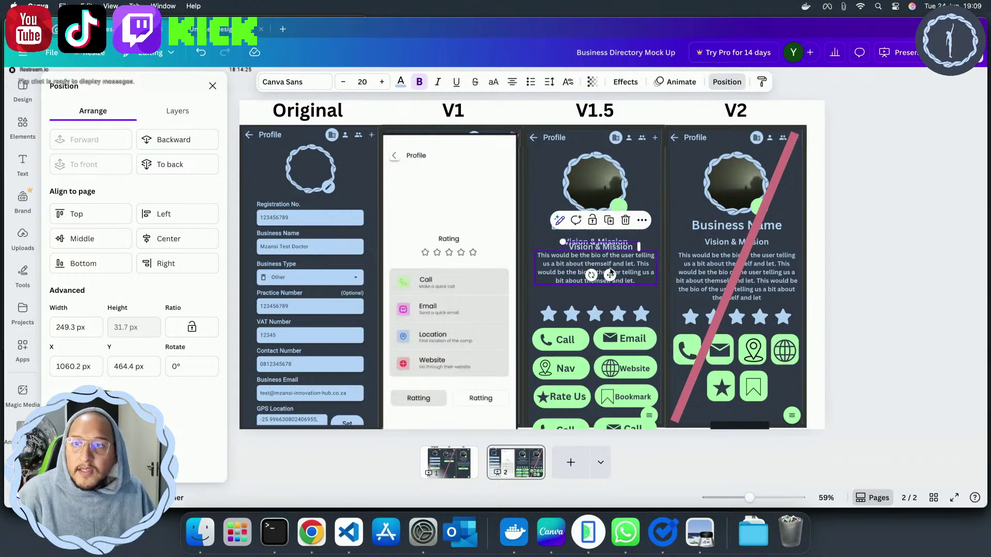
pyautogui.moveTo(609, 273); pyautogui.dragTo(601, 315)
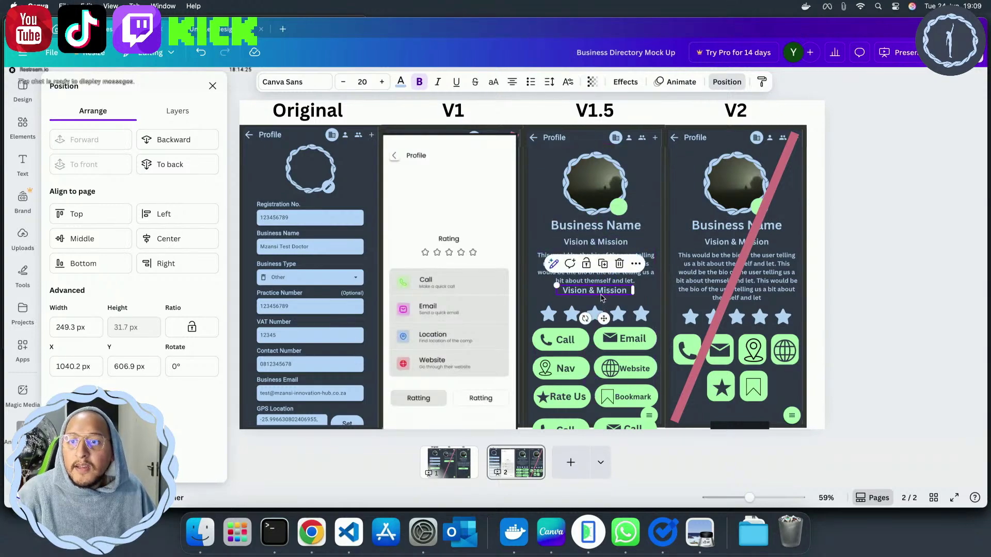
# Change the copied heading to "Mzansi Rating" and move the star row up directly beneath it
pyautogui.doubleClick(601, 292)
pyautogui.write('Mzans')
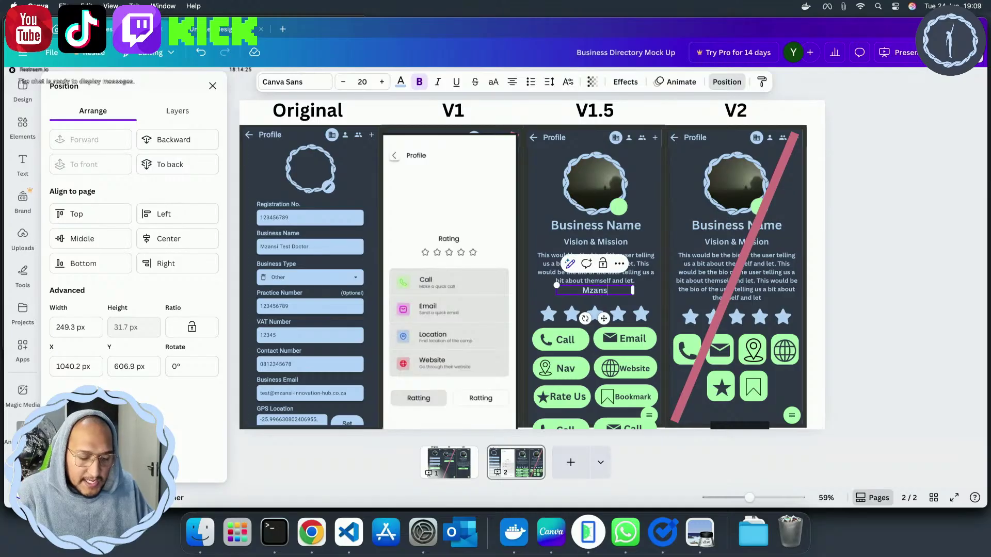
pyautogui.write('i Rating')
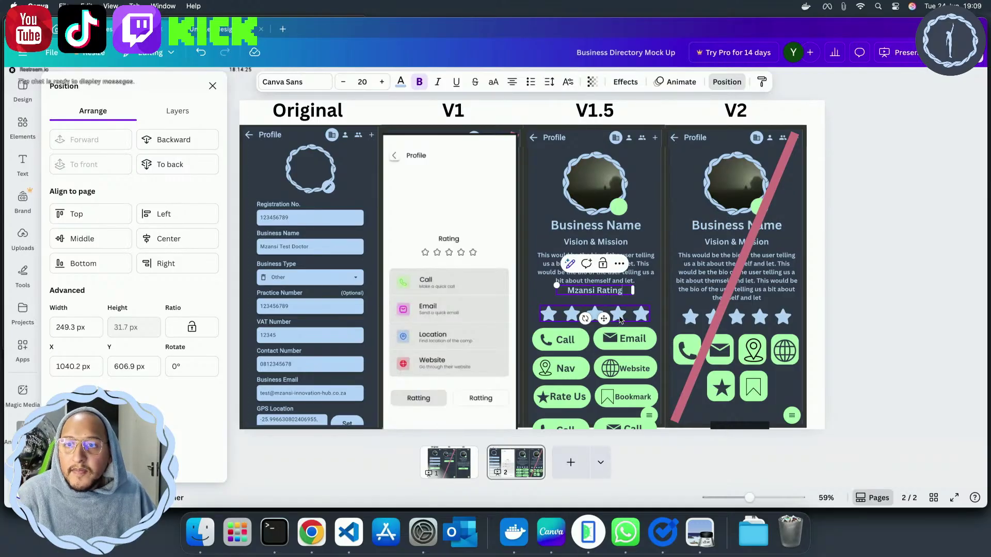
pyautogui.moveTo(620, 320); pyautogui.dragTo(620, 310)
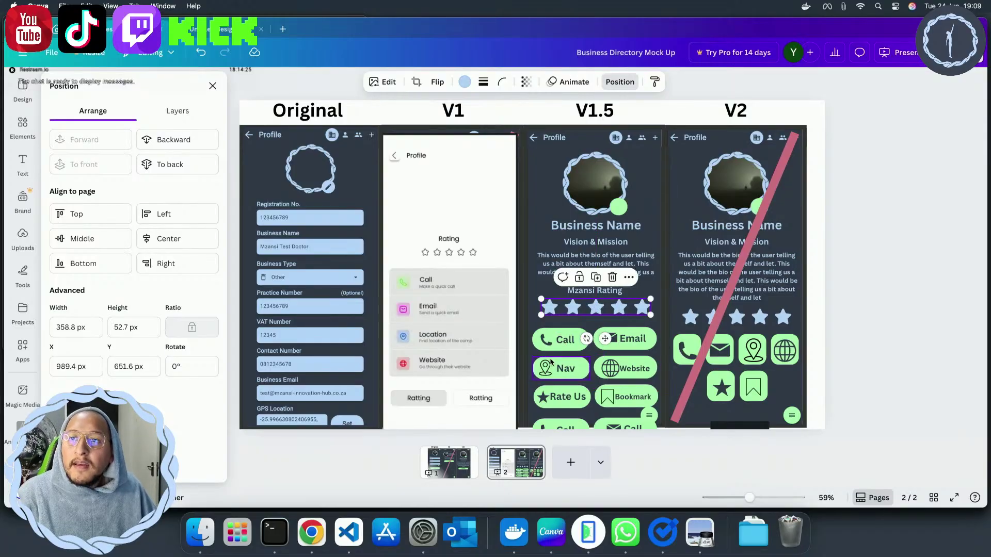
# Move the pasted profile image off the V1 mock-up and delete V1's texts, stars, buttons, strike-through line and background
pyautogui.moveTo(461, 194); pyautogui.dragTo(689, 193)
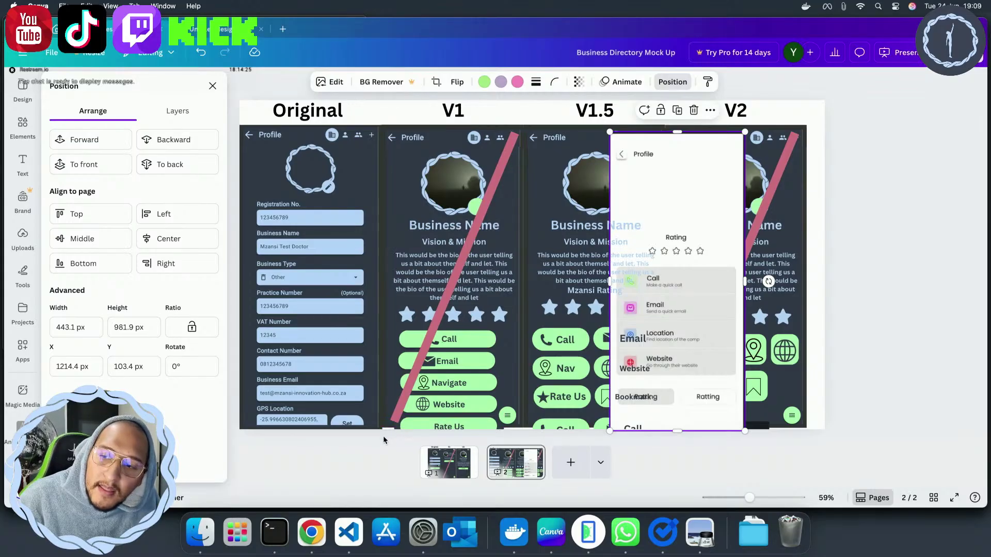
pyautogui.moveTo(383, 435); pyautogui.dragTo(480, 240)
pyautogui.click(499, 139)
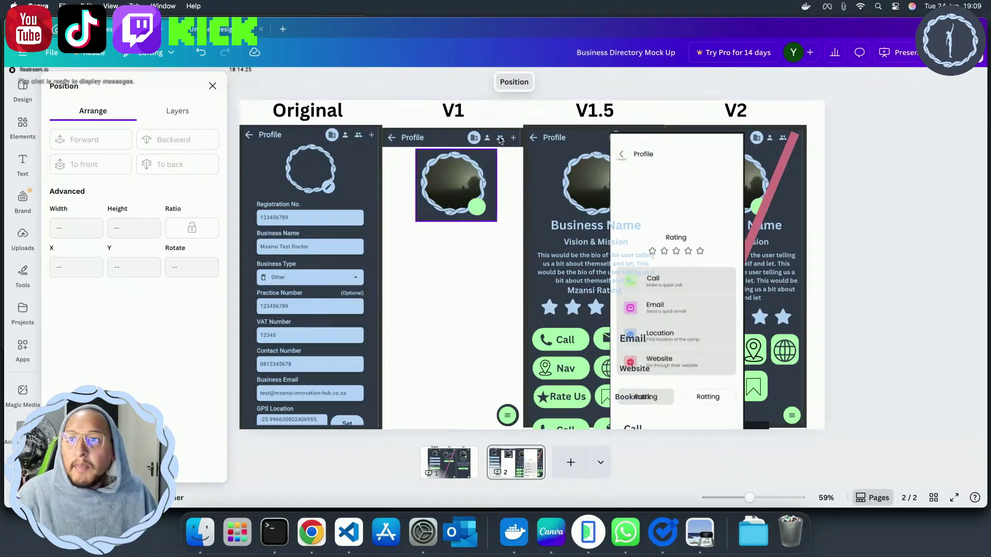
# Delete the green circle and the profile photo from the V1 mock-up
pyautogui.click(476, 207)
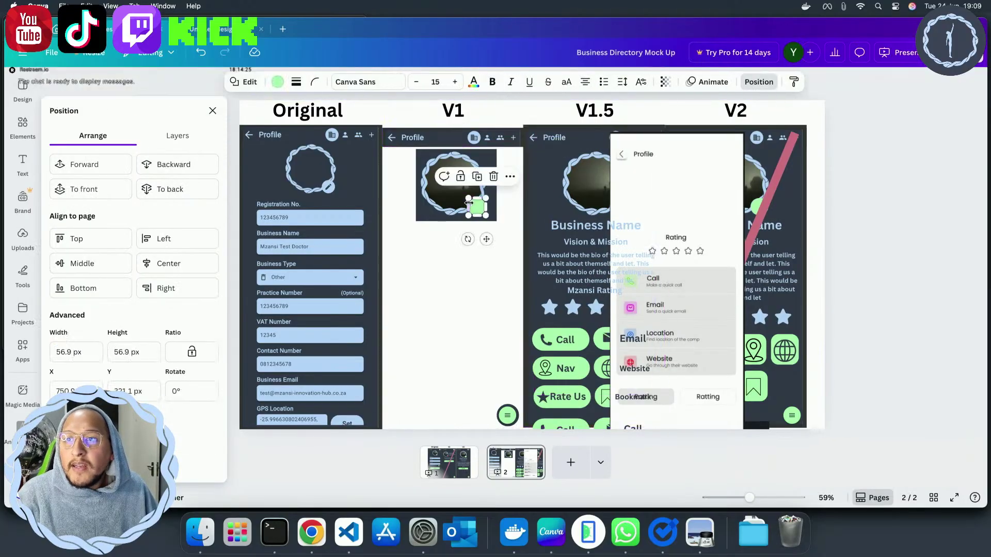
pyautogui.press('Delete')
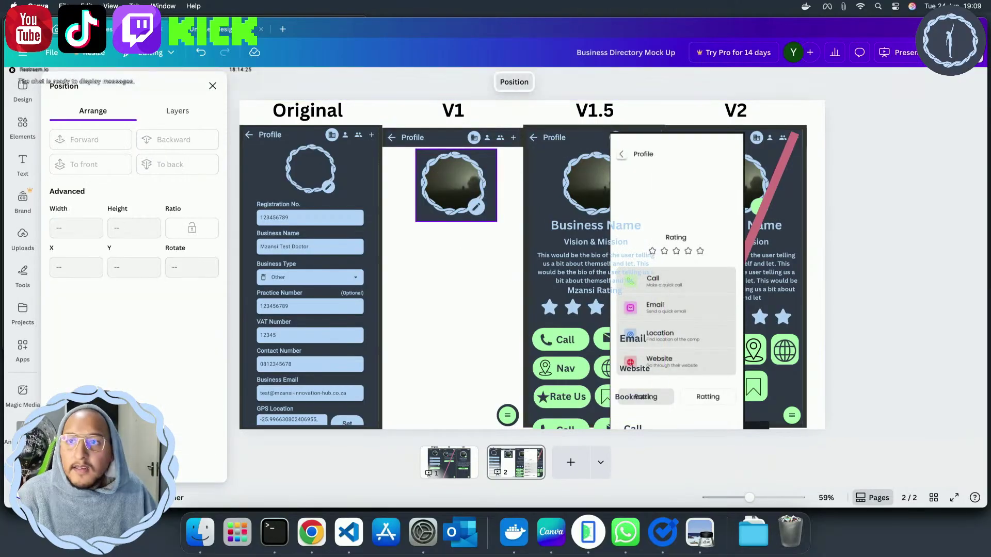
pyautogui.click(440, 187)
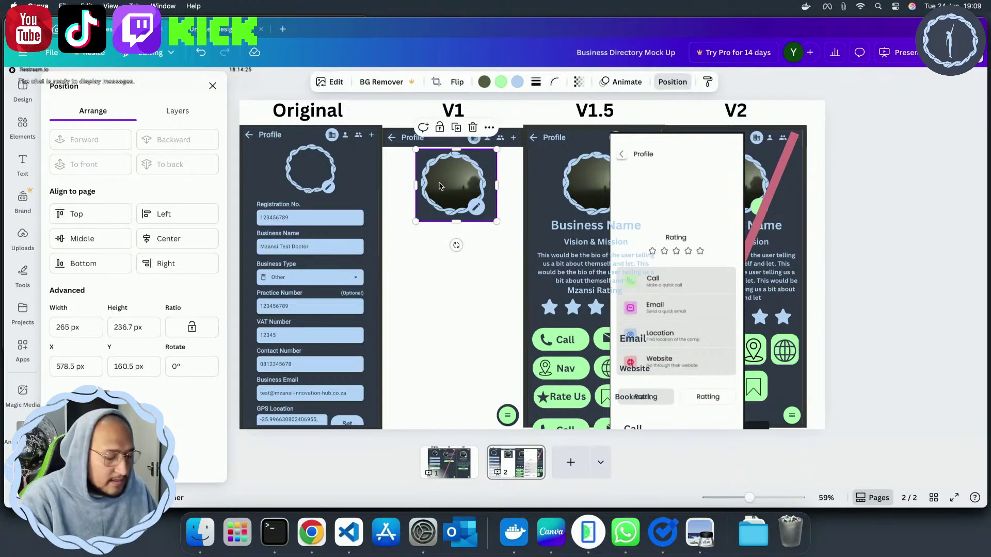
pyautogui.press('Delete')
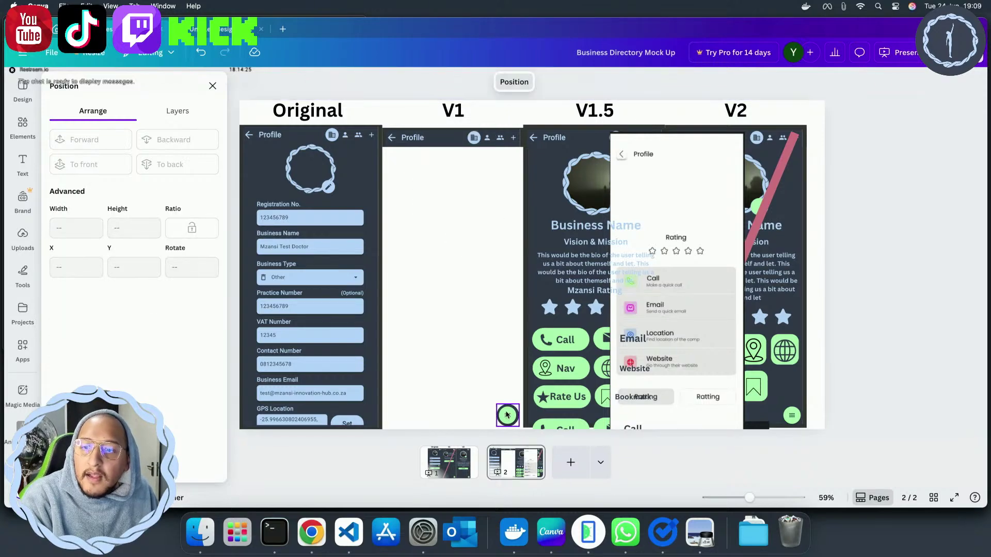
# Move the pasted profile image over the V2 mock-up so that it clears V1.5
pyautogui.moveTo(662, 205); pyautogui.dragTo(745, 210)
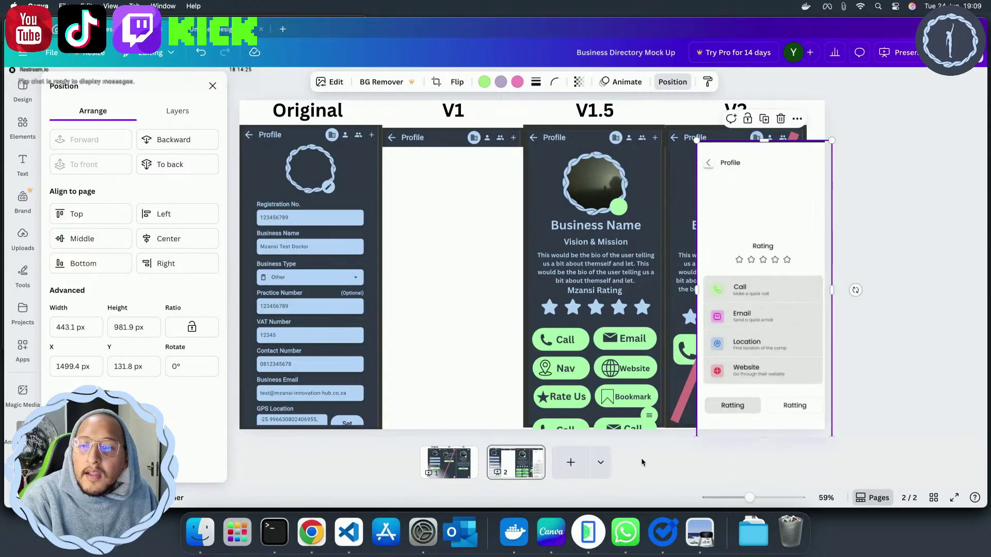
# Duplicate the whole V1.5 mock-up, place the copy in the empty V1 column and send it to the back
pyautogui.click(654, 447)
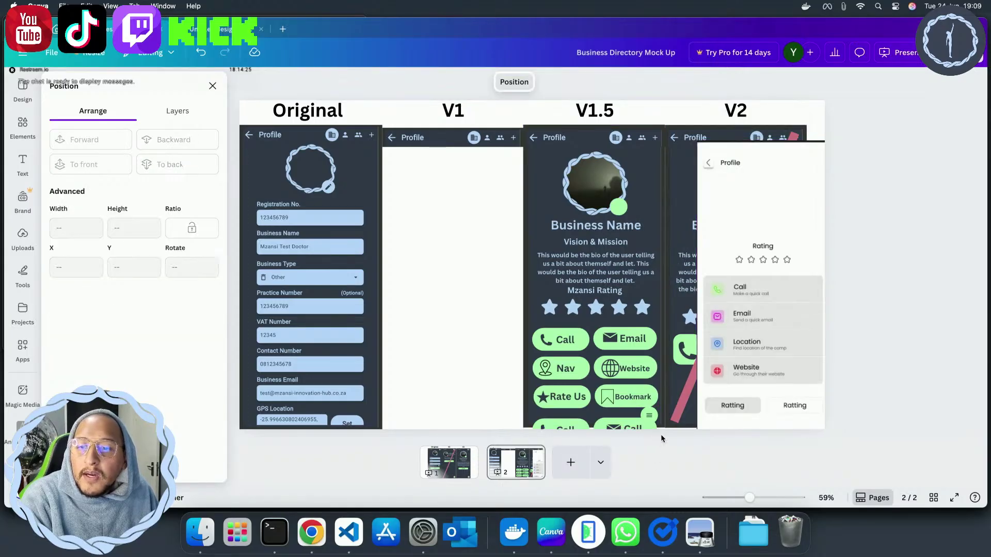
pyautogui.moveTo(660, 434); pyautogui.dragTo(528, 155)
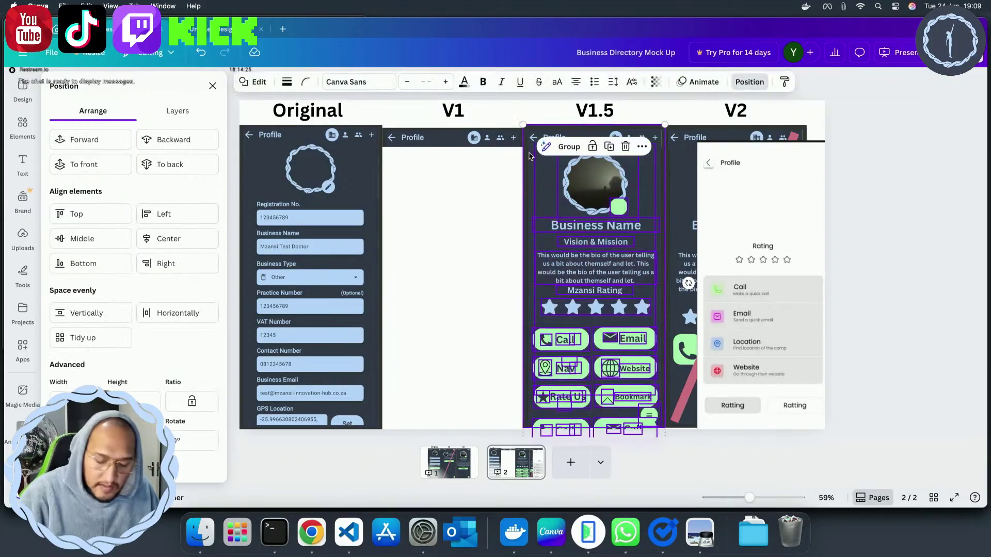
pyautogui.hotkey('ctrl', 'd')
pyautogui.moveTo(558, 209); pyautogui.dragTo(420, 206)
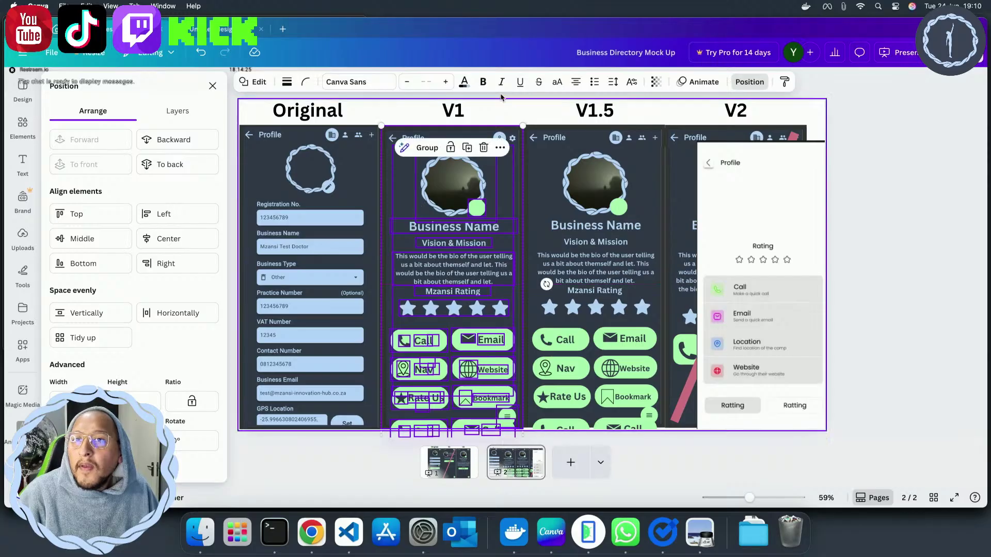
pyautogui.click(157, 165)
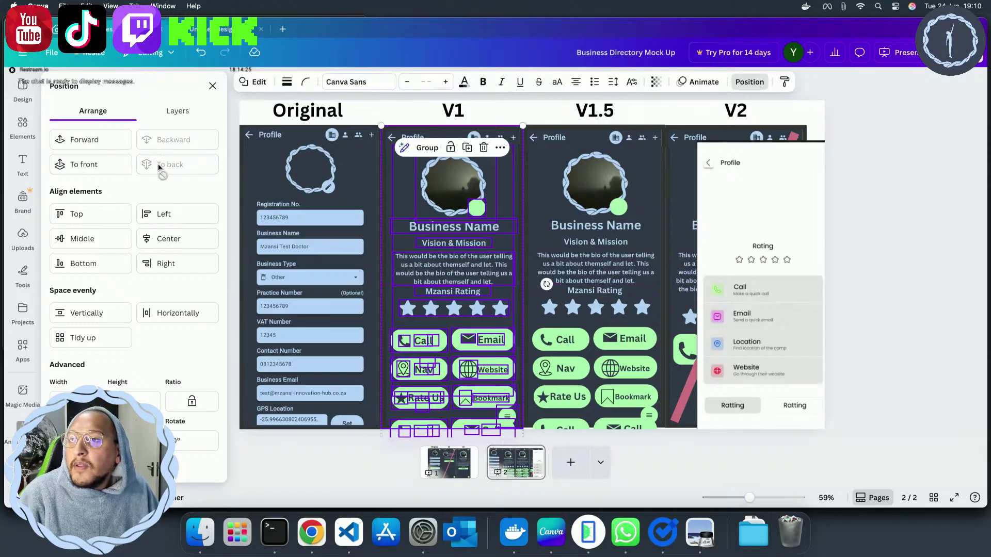
pyautogui.click(962, 228)
pyautogui.click(964, 227)
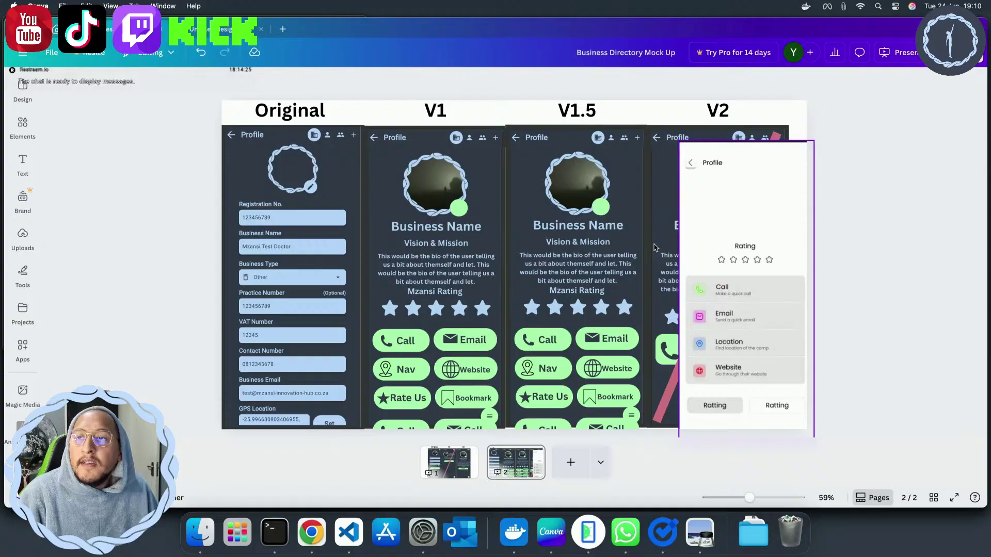
# Retitle the V1 column "V1.5" and the V1.5 column "V1.75", and move the pasted profile image over the new V1.5 mock-up
pyautogui.click(448, 111)
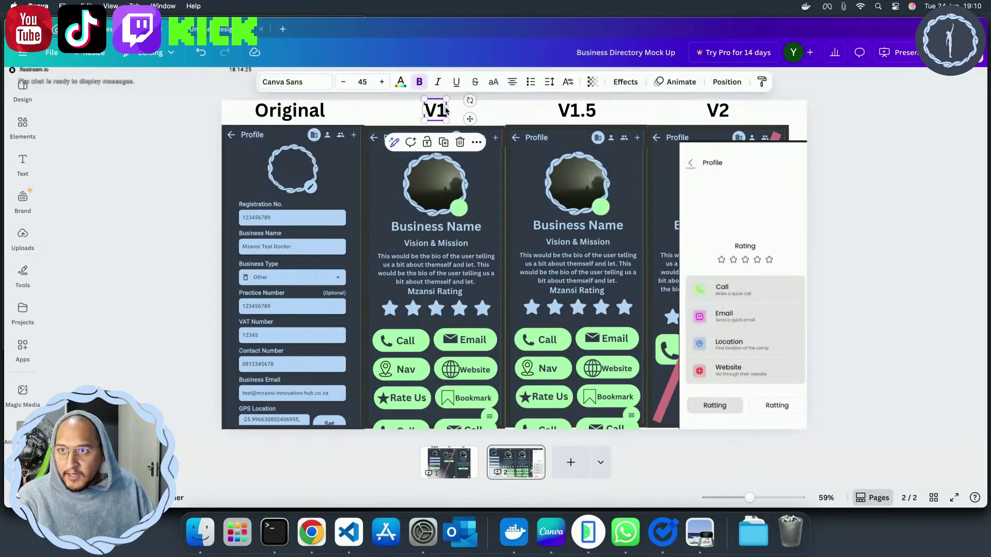
pyautogui.click(443, 112)
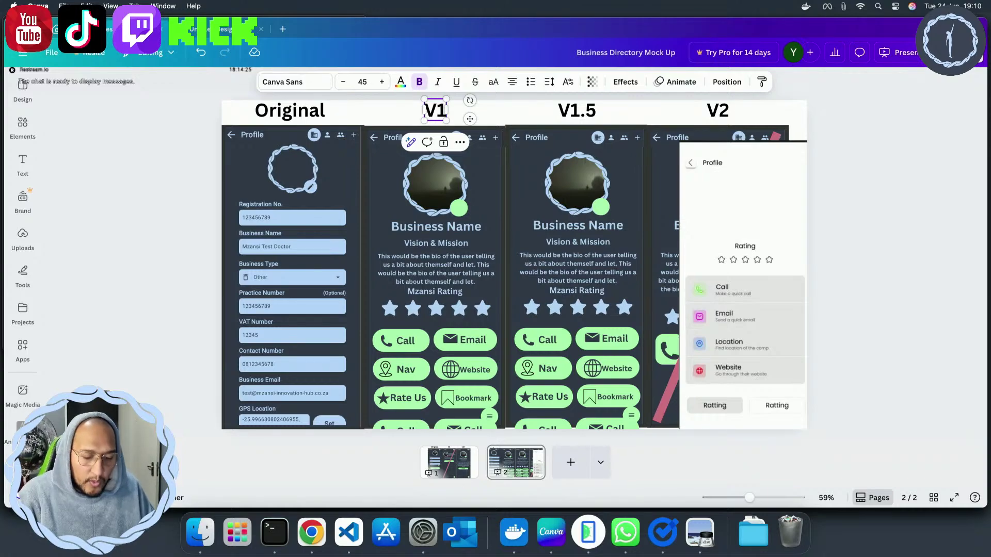
pyautogui.write('.5')
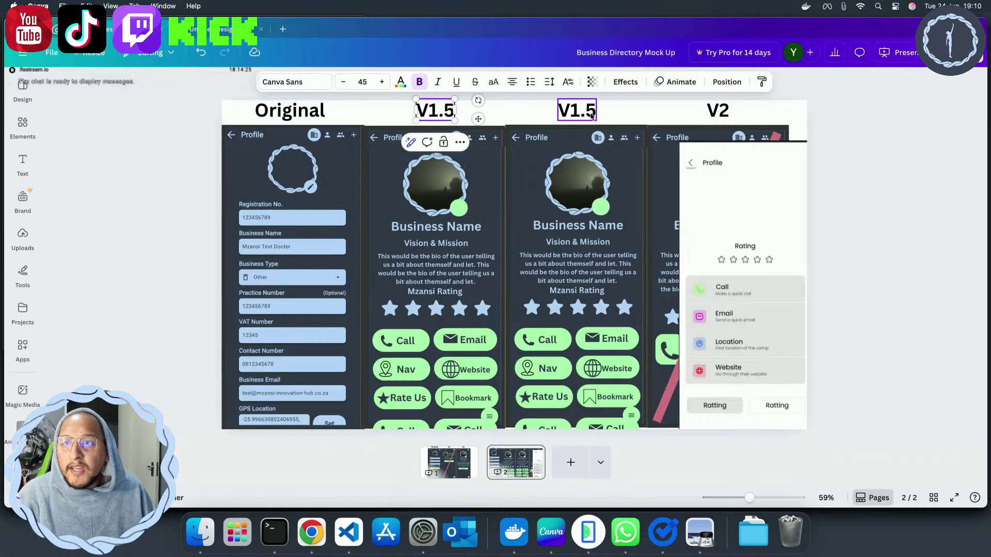
pyautogui.click(590, 114)
pyautogui.click(588, 112)
pyautogui.write('7')
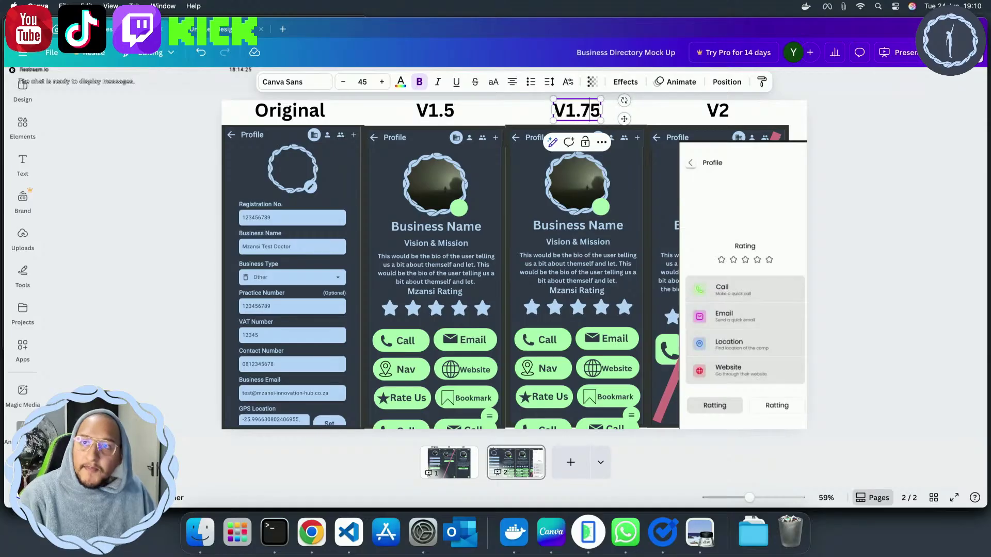
pyautogui.moveTo(731, 195); pyautogui.dragTo(417, 186)
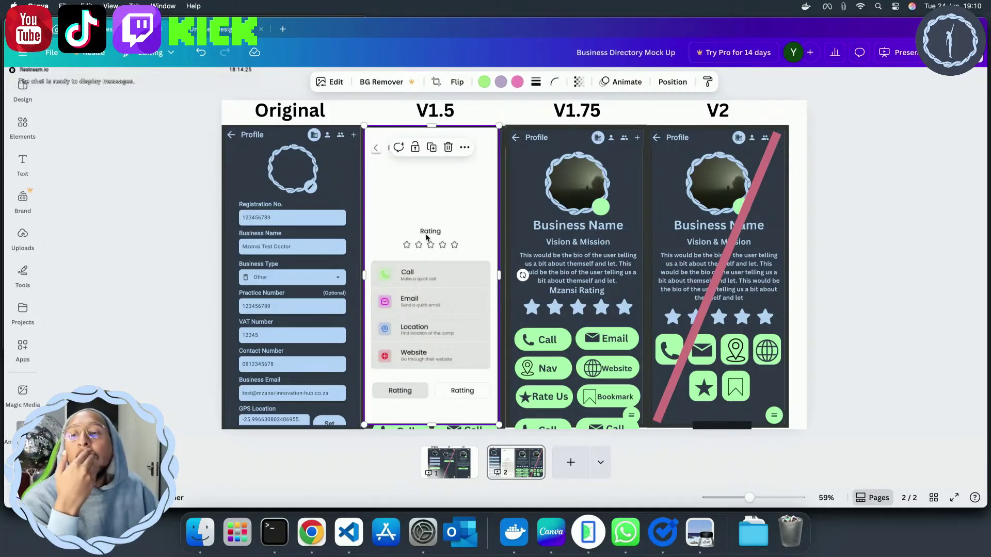
# Set V1.75's "Mzansi Rating" heading to font size 23 and nudge the star row slightly down
pyautogui.click(589, 291)
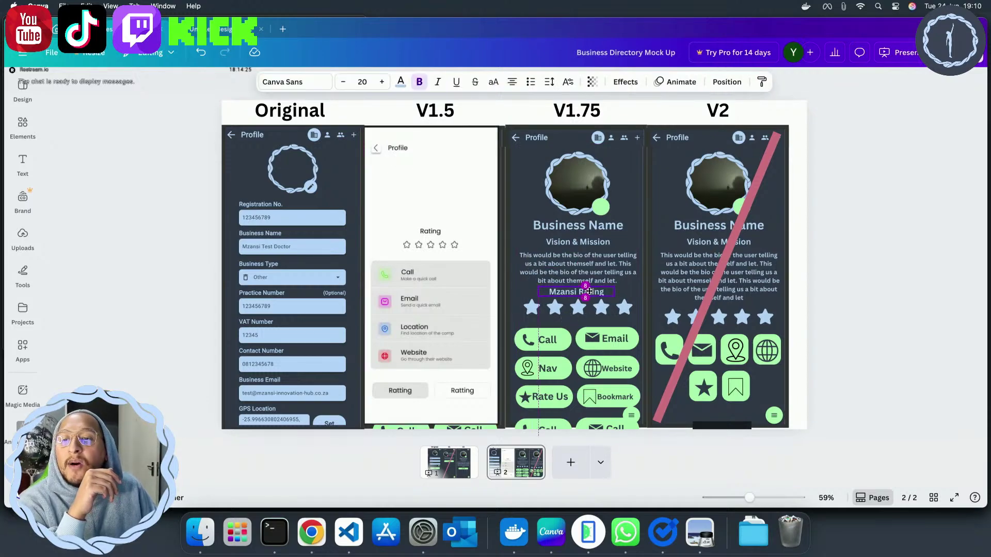
pyautogui.click(381, 83)
pyautogui.click(382, 83)
pyautogui.click(382, 83)
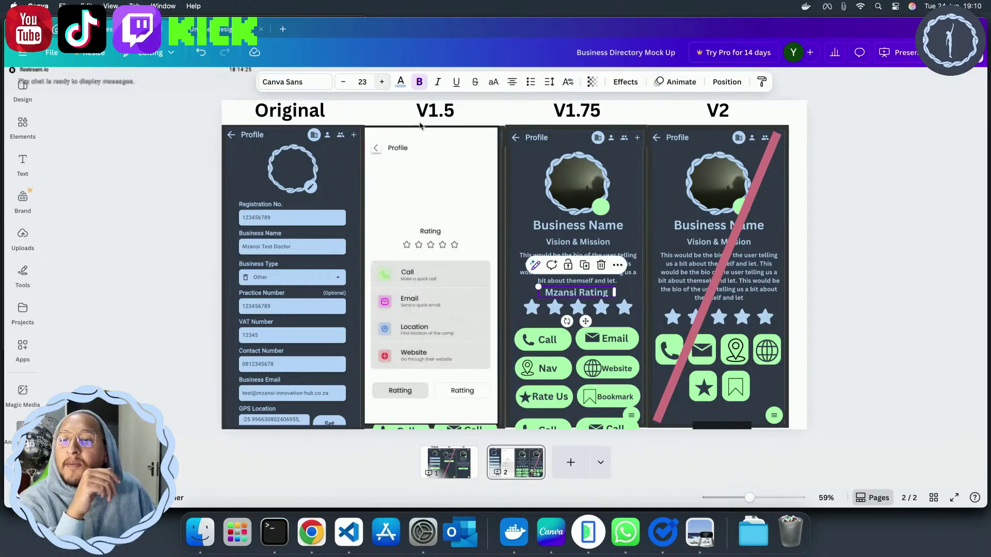
pyautogui.click(568, 314)
pyautogui.moveTo(568, 317); pyautogui.dragTo(567, 318)
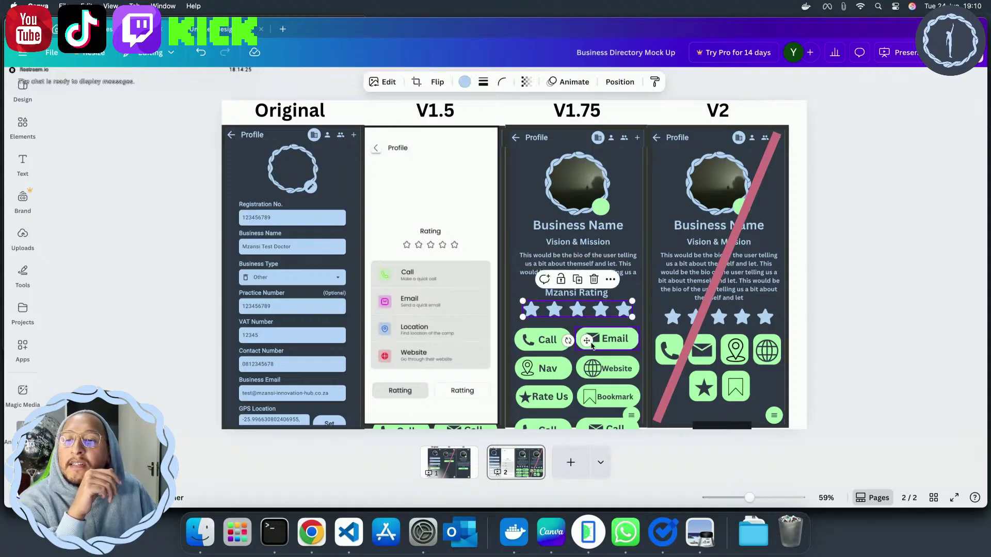
# Delete the Call and Email buttons directly beneath the star row in V1.75
pyautogui.click(523, 336)
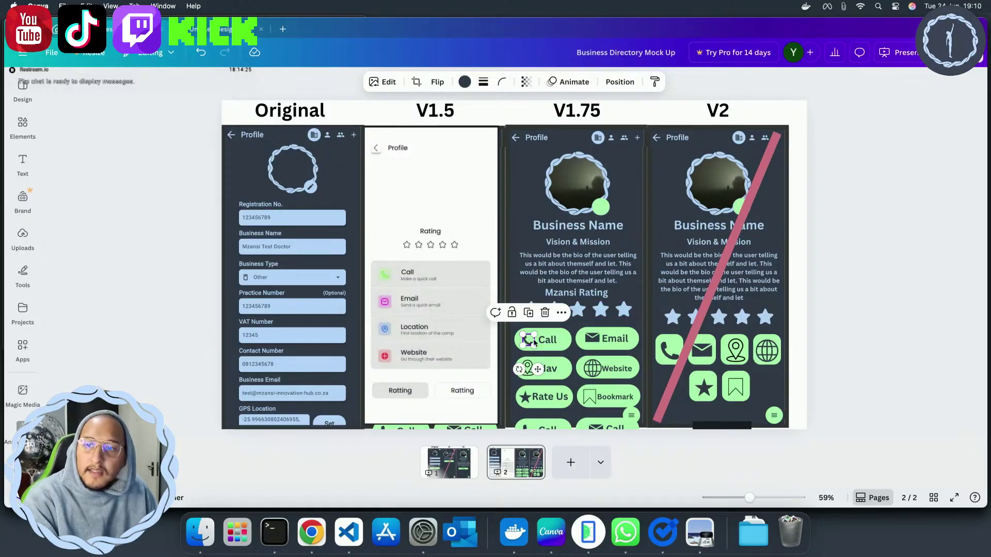
pyautogui.press('Delete')
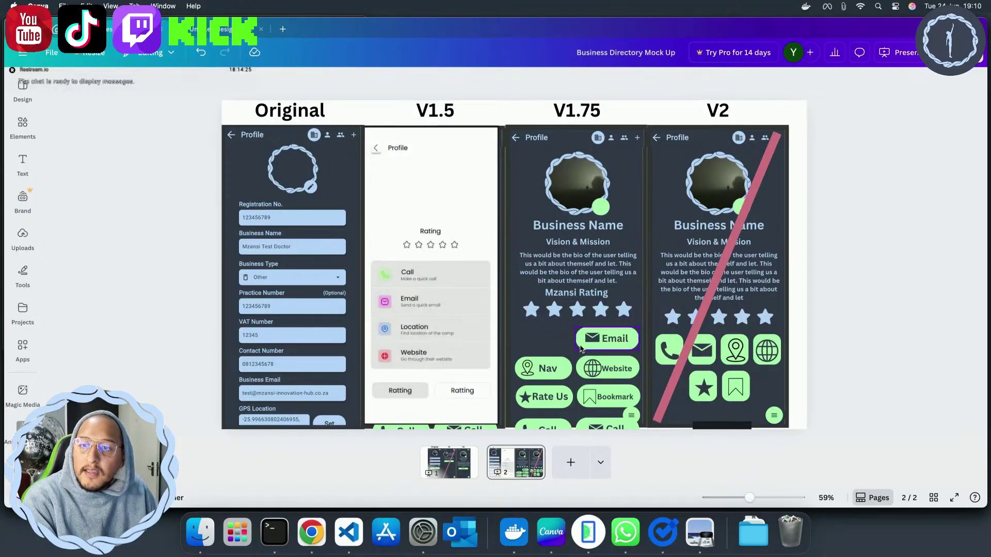
pyautogui.click(590, 341)
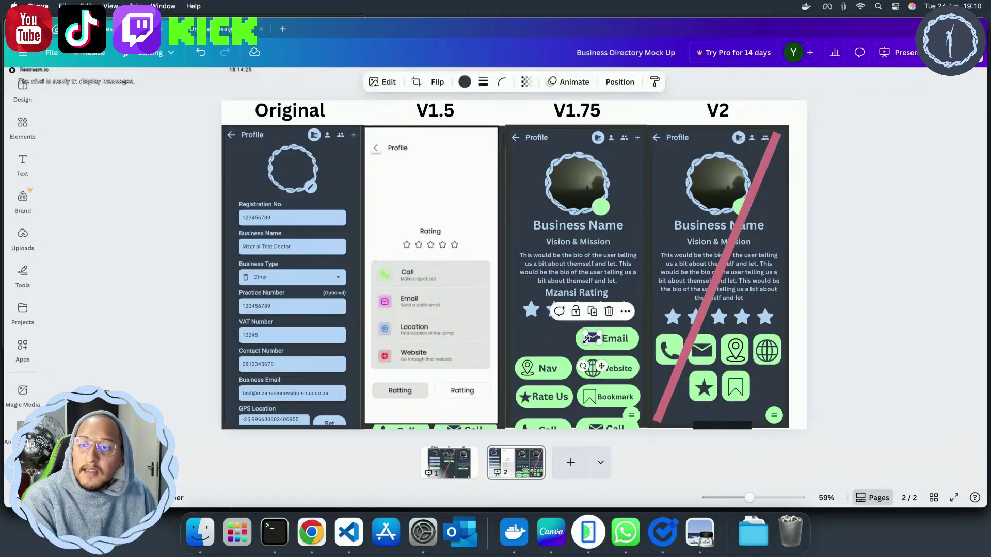
pyautogui.press('Delete')
pyautogui.click(606, 344)
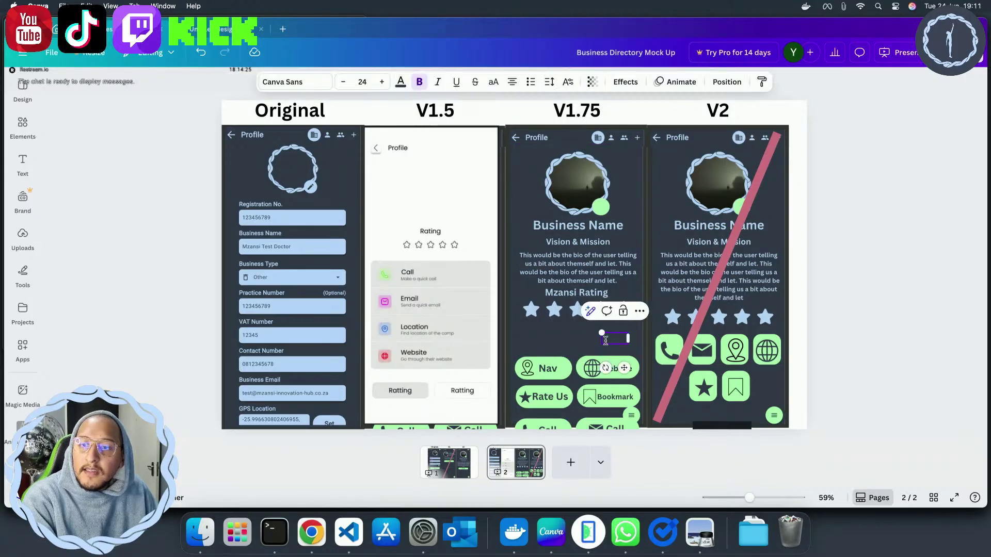
pyautogui.click(623, 431)
pyautogui.press('Escape')
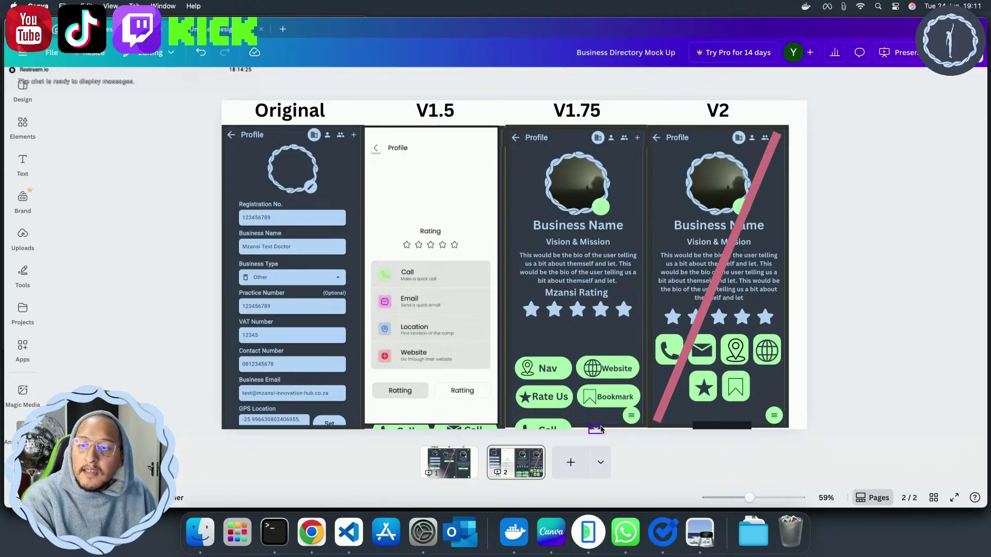
# Delete the partly cut-off Call buttons along the lower edge of the V1.75 mock-up
pyautogui.click(618, 424)
pyautogui.press('Delete')
pyautogui.click(552, 429)
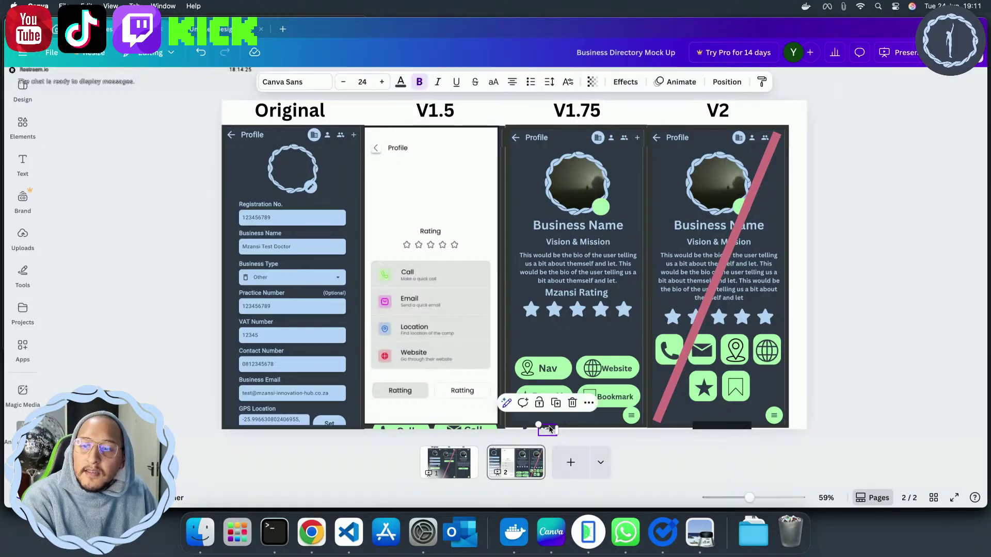
pyautogui.press('Delete')
pyautogui.click(526, 431)
pyautogui.press('Delete')
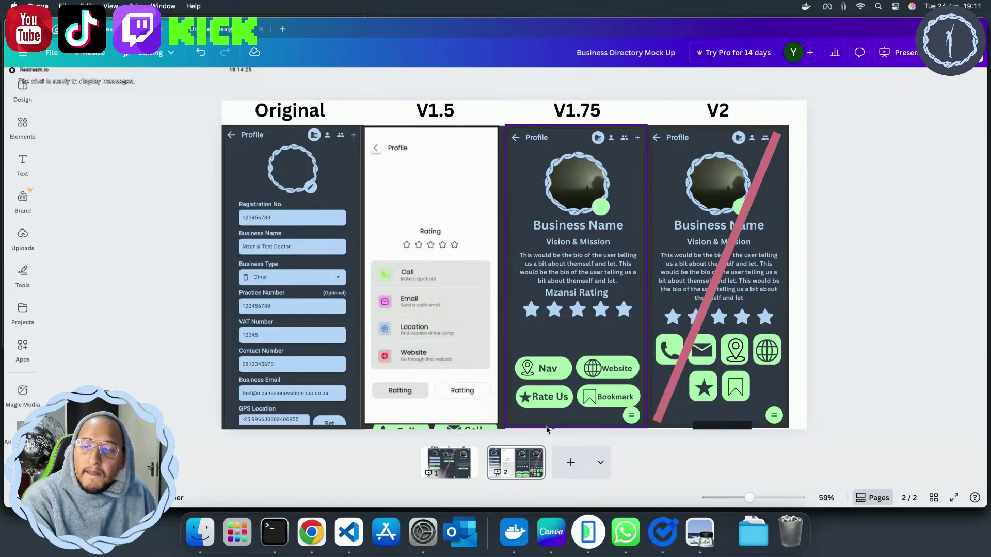
# Delete the Rate Us and Bookmark buttons with their icons and labels from V1.75
pyautogui.press('Delete')
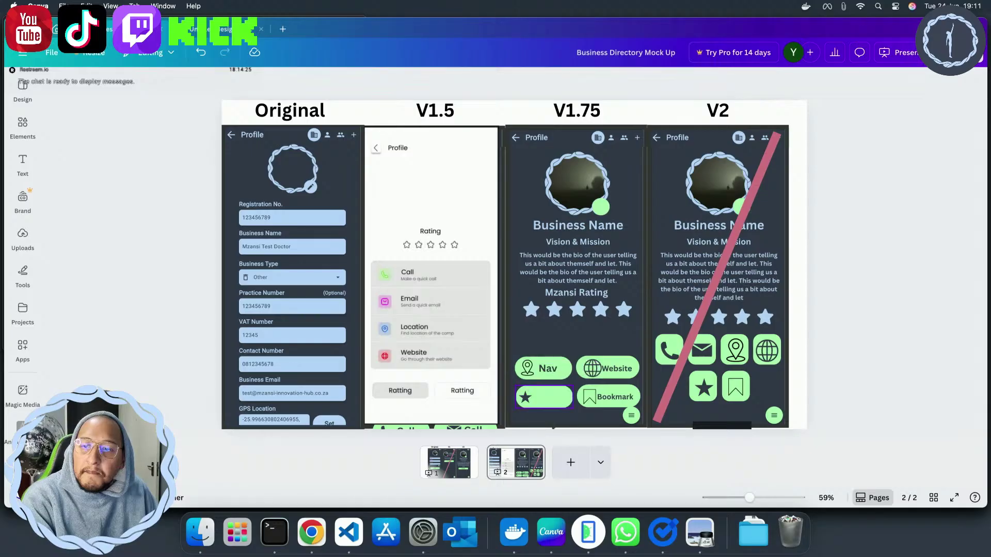
pyautogui.press('Delete')
pyautogui.click(599, 397)
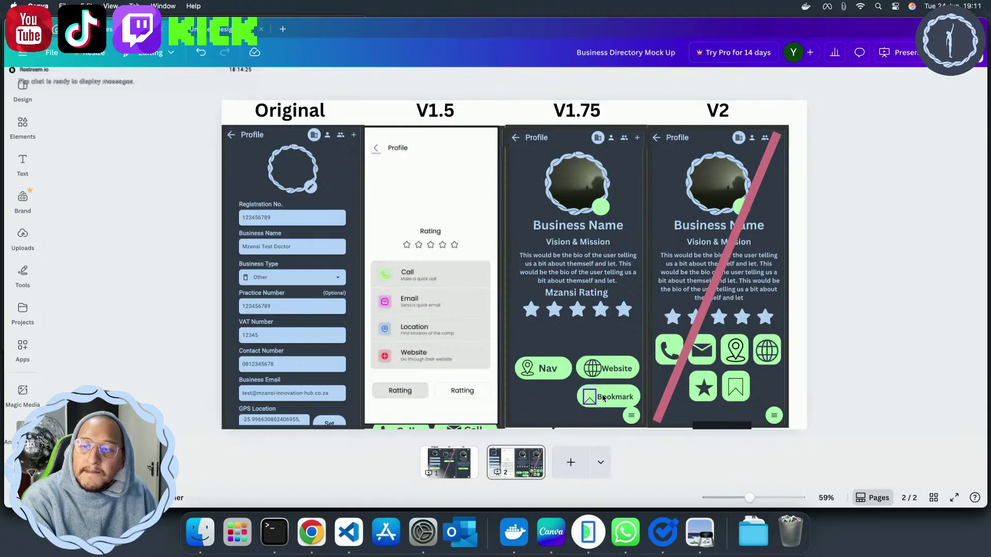
pyautogui.press('Delete')
pyautogui.press('Delete')
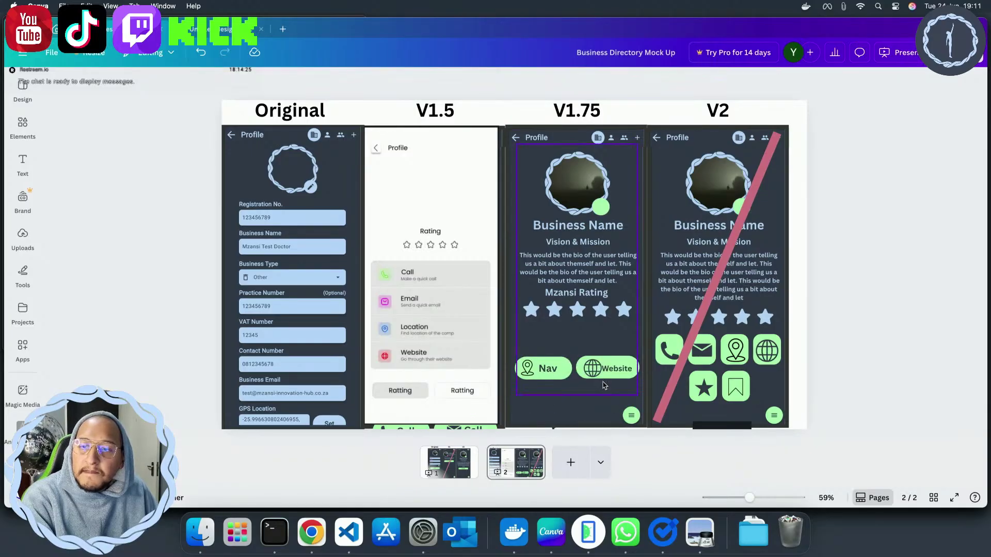
# Delete the Website and Nav buttons with their icons and labels from V1.75
pyautogui.click(596, 371)
pyautogui.press('Delete')
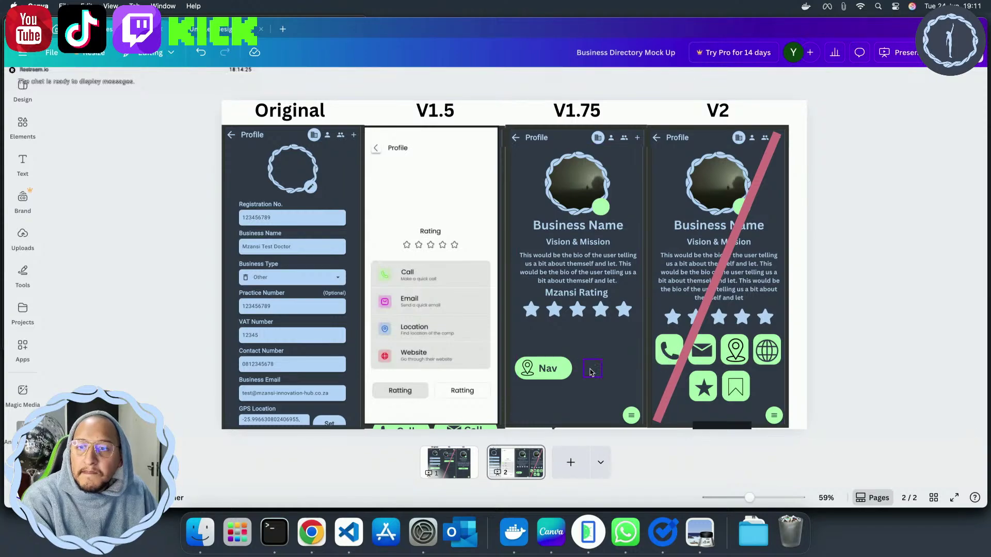
pyautogui.click(591, 370)
pyautogui.click(546, 368)
pyautogui.press('Delete')
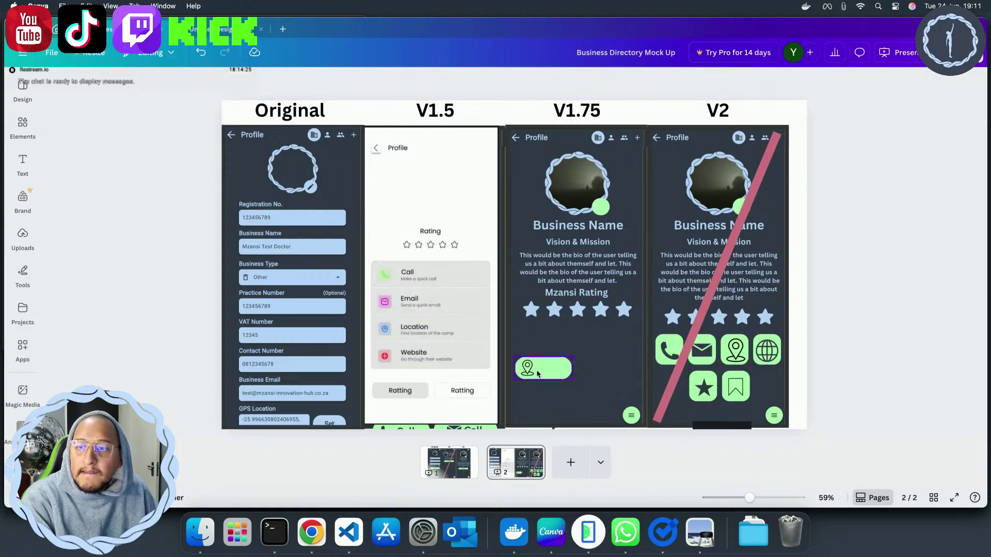
pyautogui.click(527, 370)
pyautogui.doubleClick(540, 367)
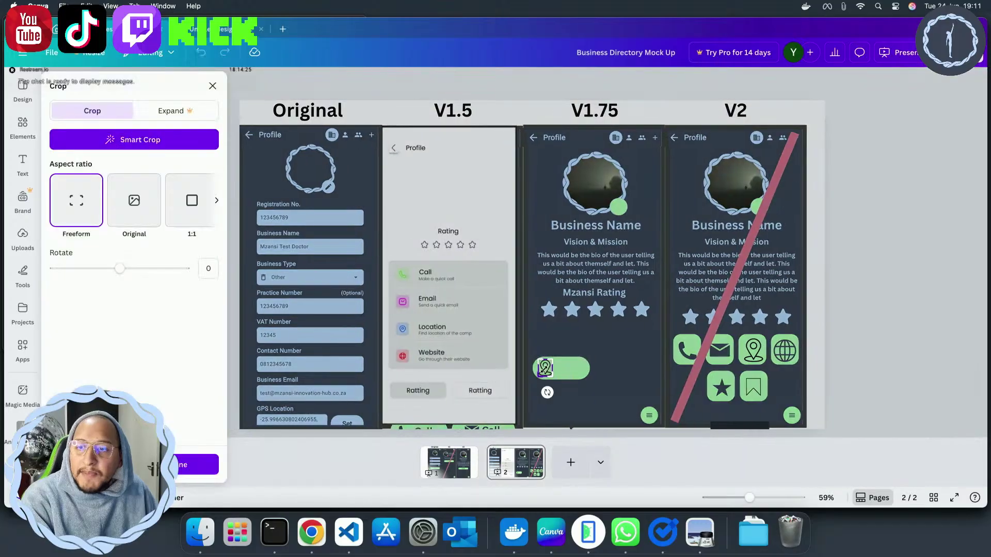
pyautogui.click(212, 86)
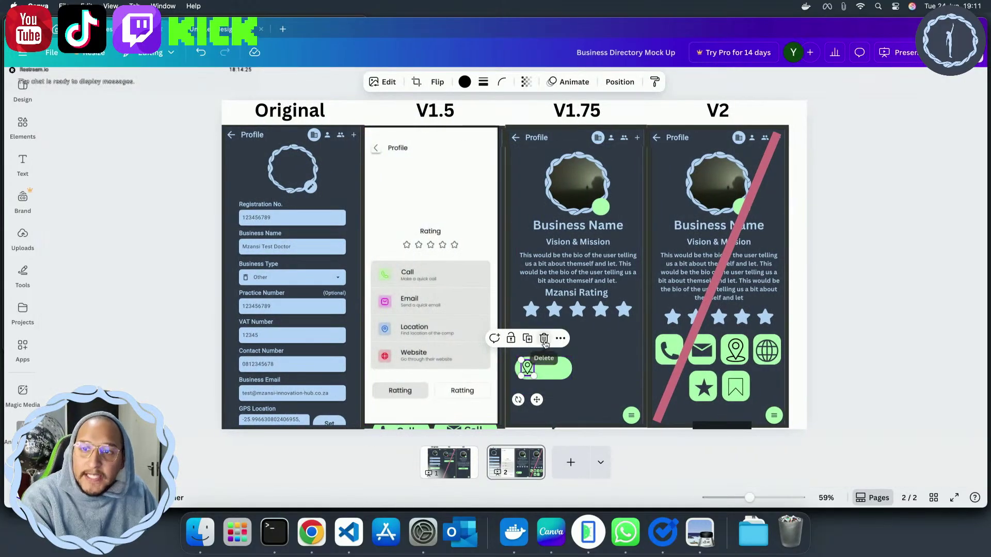
pyautogui.press('Delete')
pyautogui.click(547, 370)
pyautogui.press('Delete')
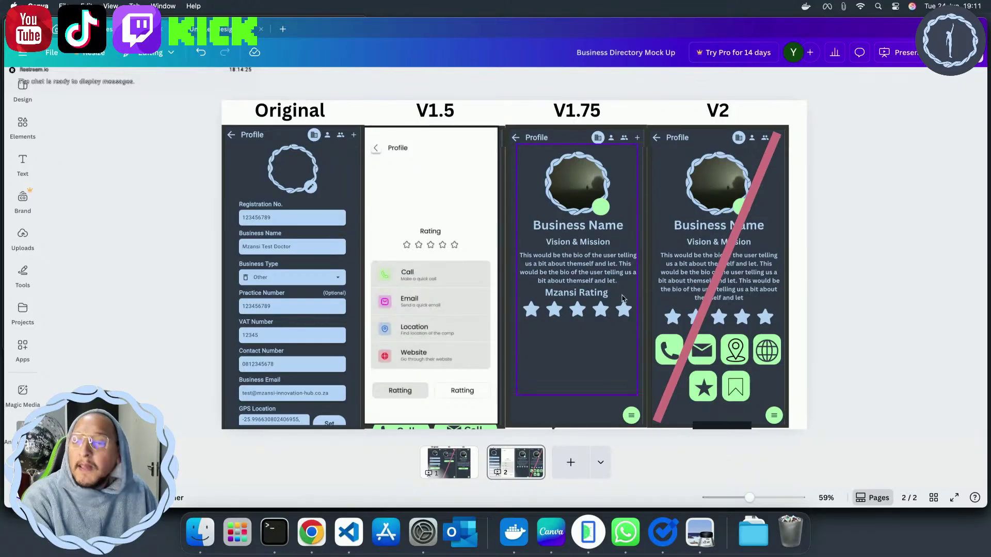
# Add a rounded square shape beneath V1.75's star row and widen it to match the bio text
pyautogui.click(21, 158)
pyautogui.click(22, 124)
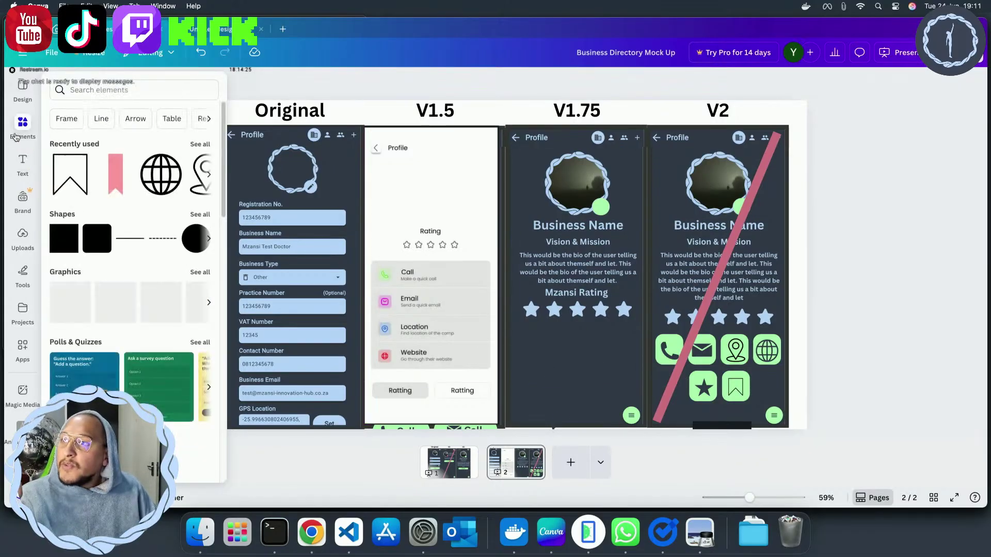
pyautogui.click(88, 241)
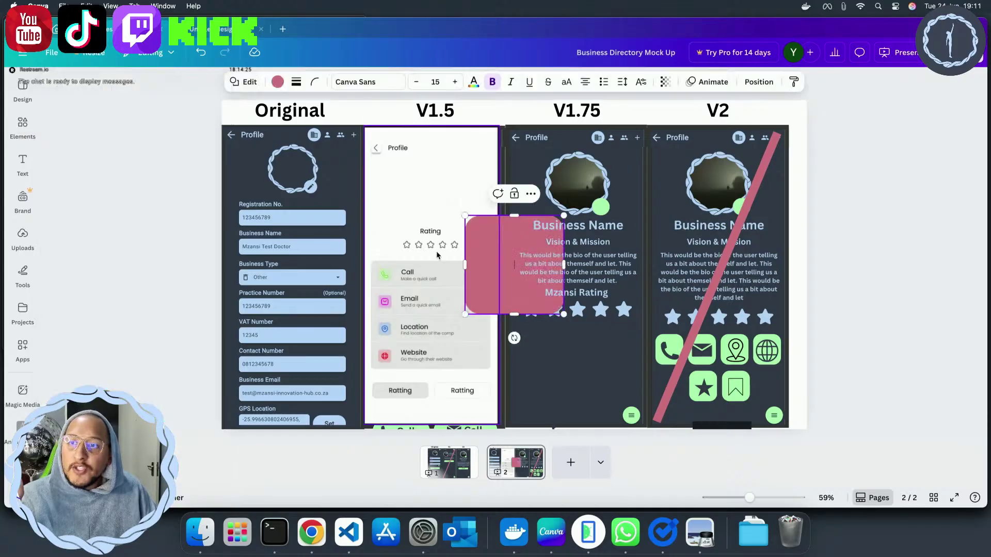
pyautogui.moveTo(522, 302); pyautogui.dragTo(581, 408)
pyautogui.moveTo(620, 373); pyautogui.dragTo(638, 376)
# Remove the leftover Email label lying over the rounded shape in V1.75
pyautogui.click(572, 264)
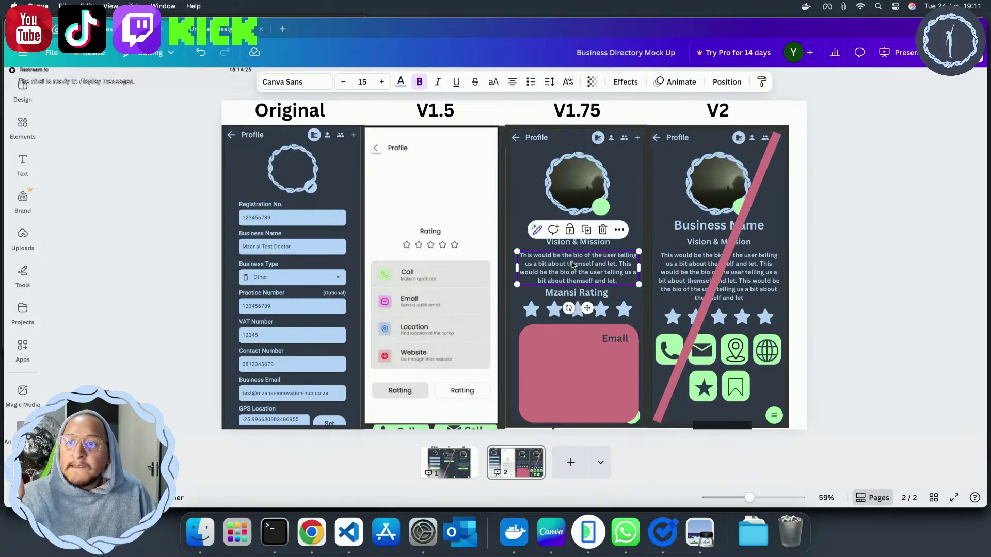
pyautogui.click(624, 347)
pyautogui.press('Escape')
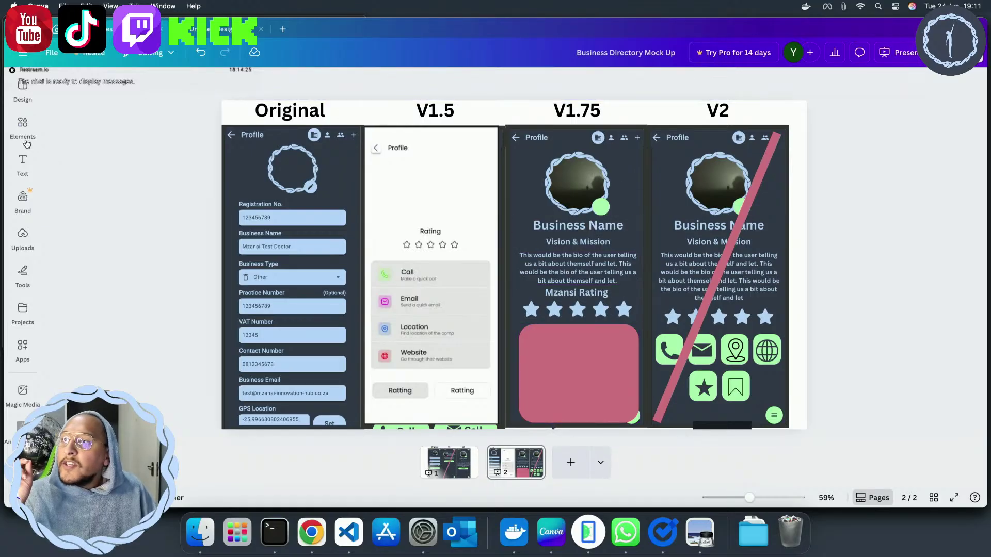
# Fill V1.75's rounded shape with the document's light blue and nudge it slightly beneath the stars
pyautogui.click(608, 339)
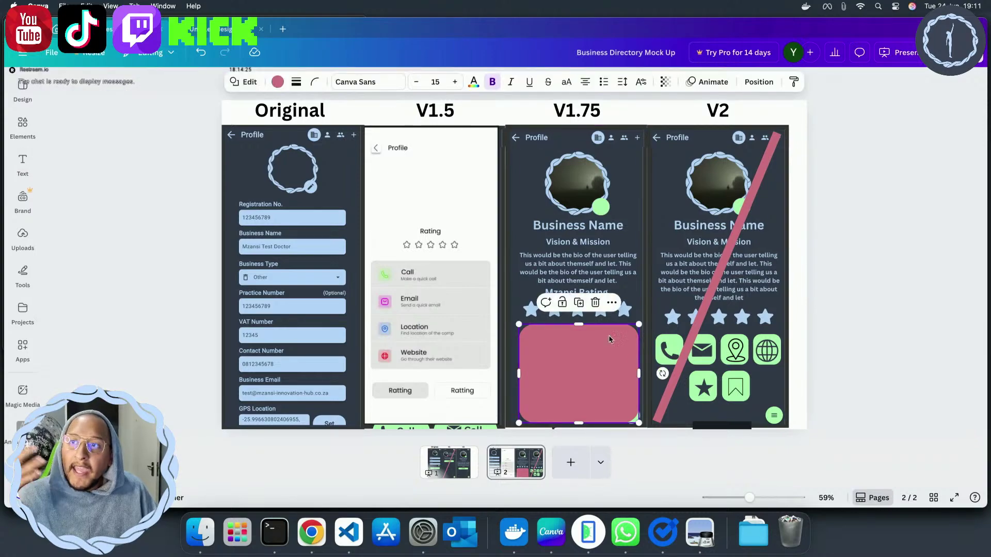
pyautogui.click(277, 82)
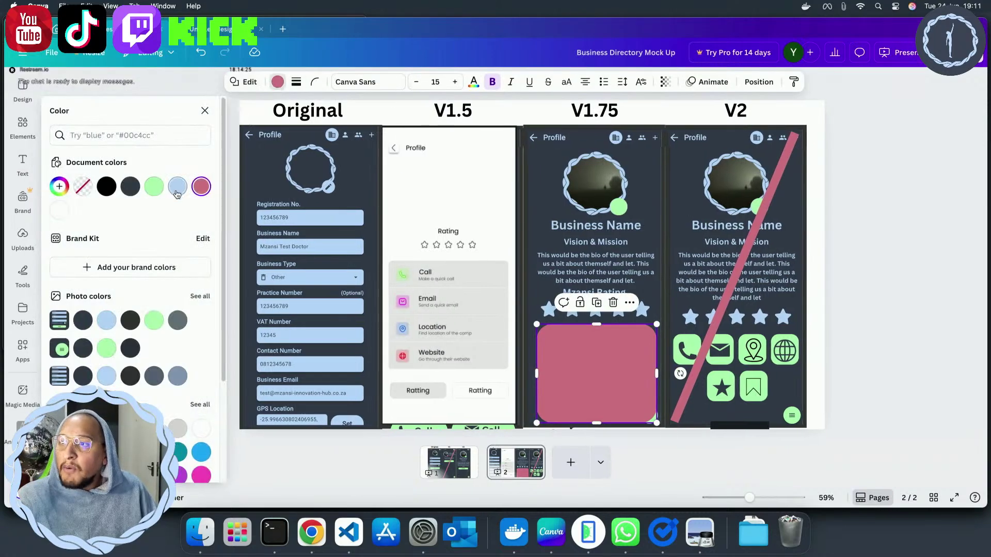
pyautogui.click(176, 192)
pyautogui.moveTo(580, 379); pyautogui.dragTo(578, 380)
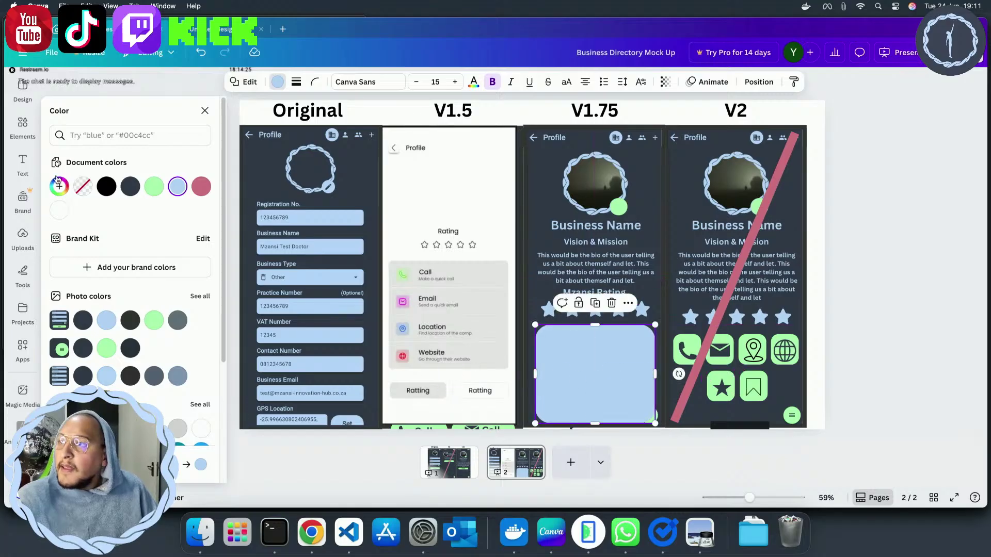
# Add a straight line and fit it across the upper part of V1.75's light-blue panel
pyautogui.click(22, 126)
pyautogui.click(132, 233)
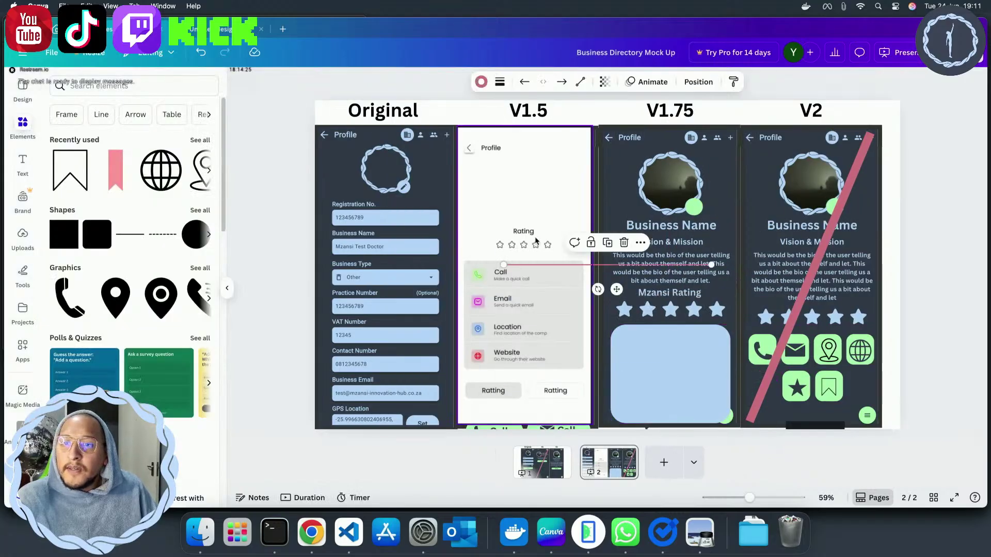
pyautogui.moveTo(614, 289); pyautogui.dragTo(659, 375)
pyautogui.moveTo(546, 350); pyautogui.dragTo(610, 350)
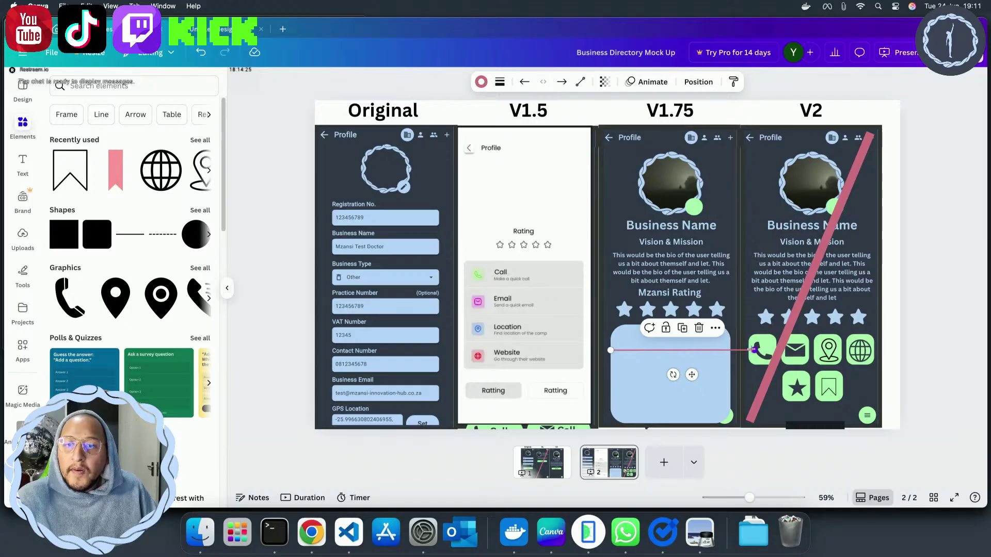
pyautogui.moveTo(755, 350); pyautogui.dragTo(731, 351)
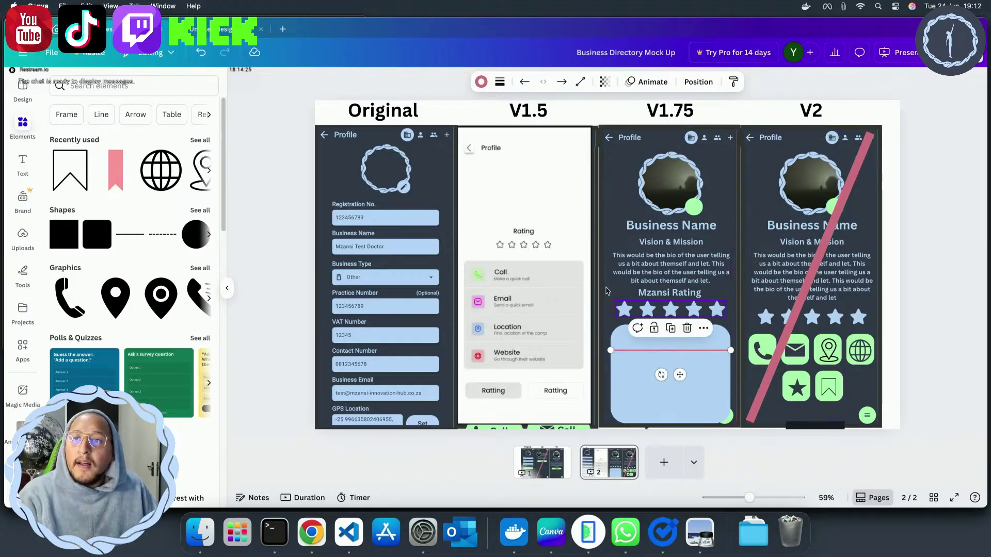
# Recolour the panel's divider line to the dark slate photo colour and reduce its stroke weight
pyautogui.click(481, 81)
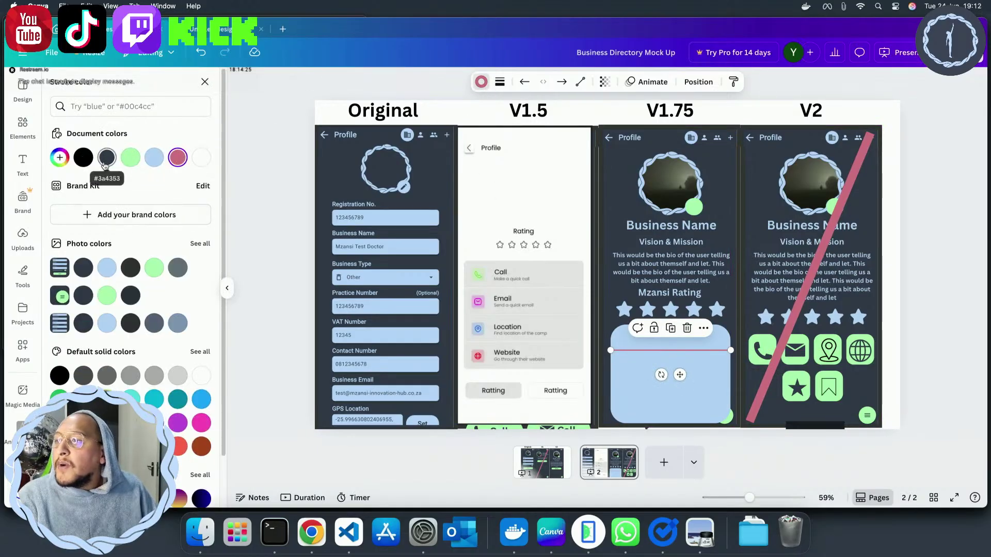
pyautogui.click(83, 296)
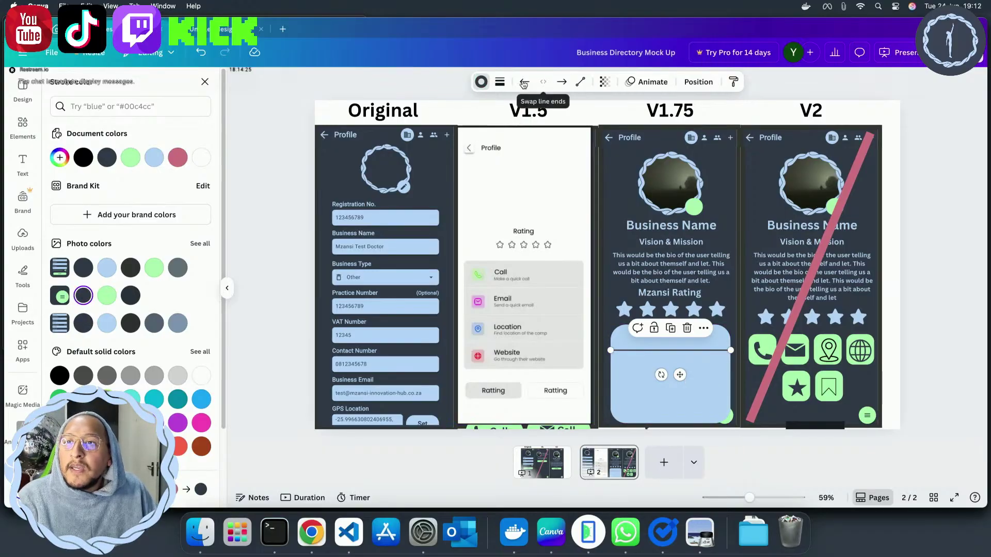
pyautogui.click(499, 82)
pyautogui.moveTo(446, 173); pyautogui.dragTo(435, 174)
pyautogui.press('Escape')
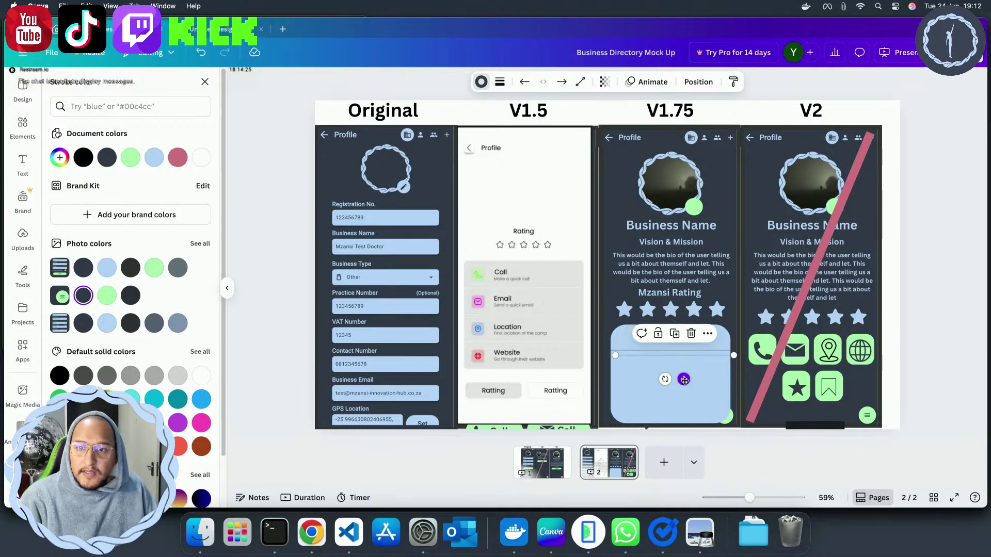
# Duplicate the divider line twice down V1.75's panel to split it into four rows
pyautogui.moveTo(680, 374); pyautogui.dragTo(679, 402)
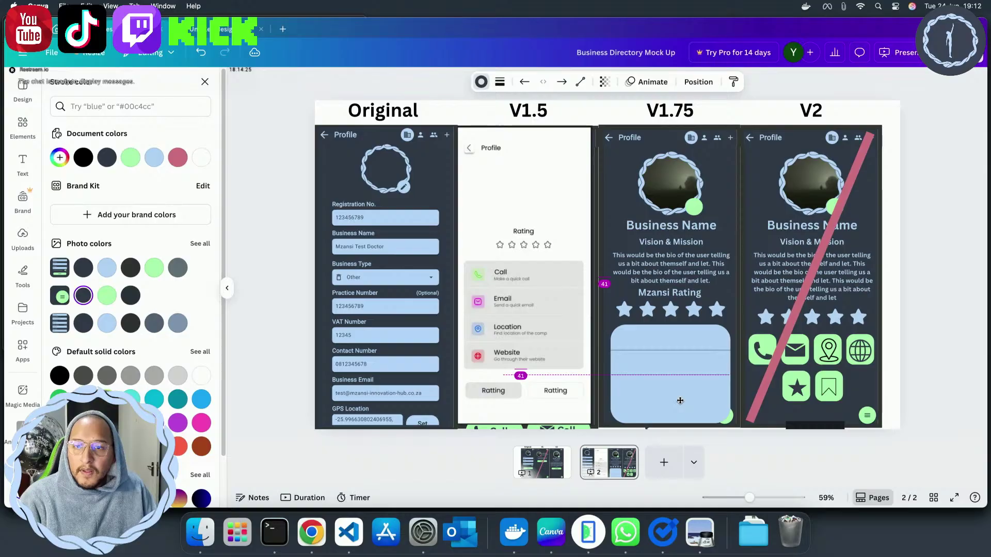
pyautogui.press('super+d')
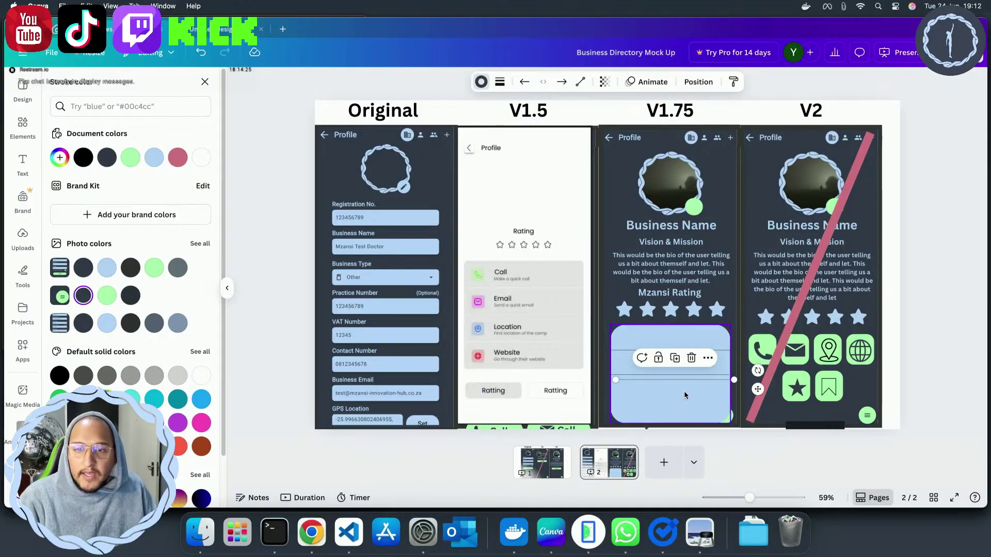
pyautogui.moveTo(756, 390); pyautogui.dragTo(751, 406)
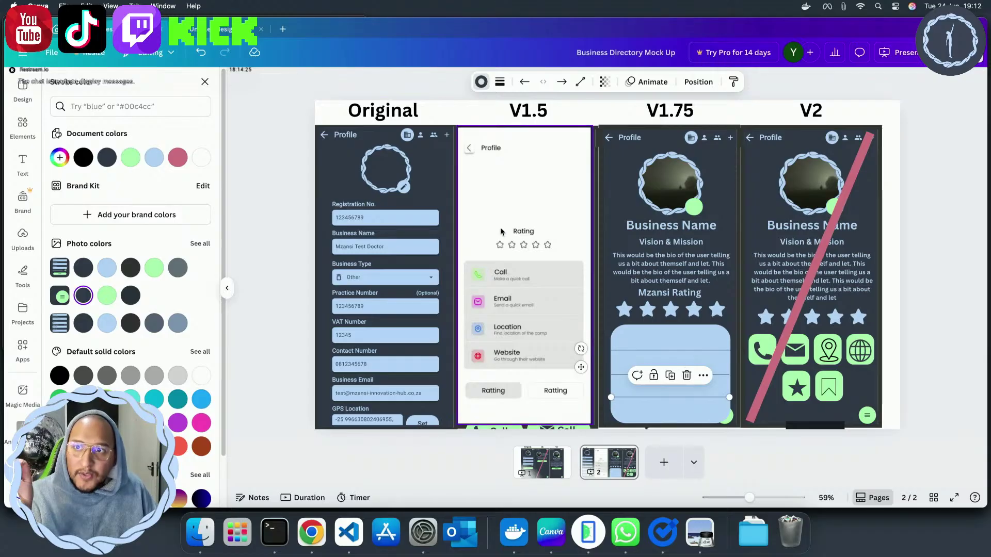
# Move the reference screenshot off V1.5 and copy V1.5's Call label into the first row of V1.75's panel
pyautogui.moveTo(505, 229); pyautogui.dragTo(368, 234)
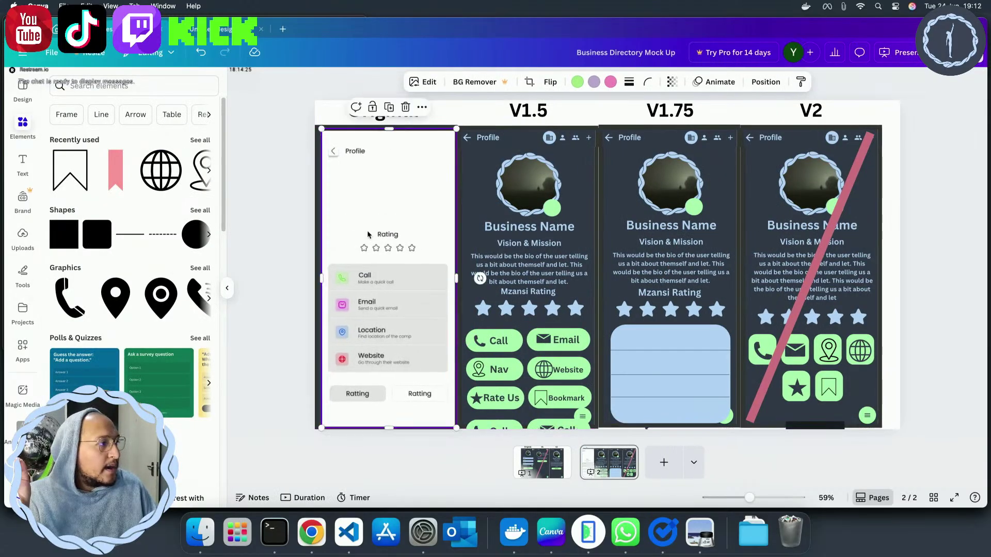
pyautogui.click(504, 342)
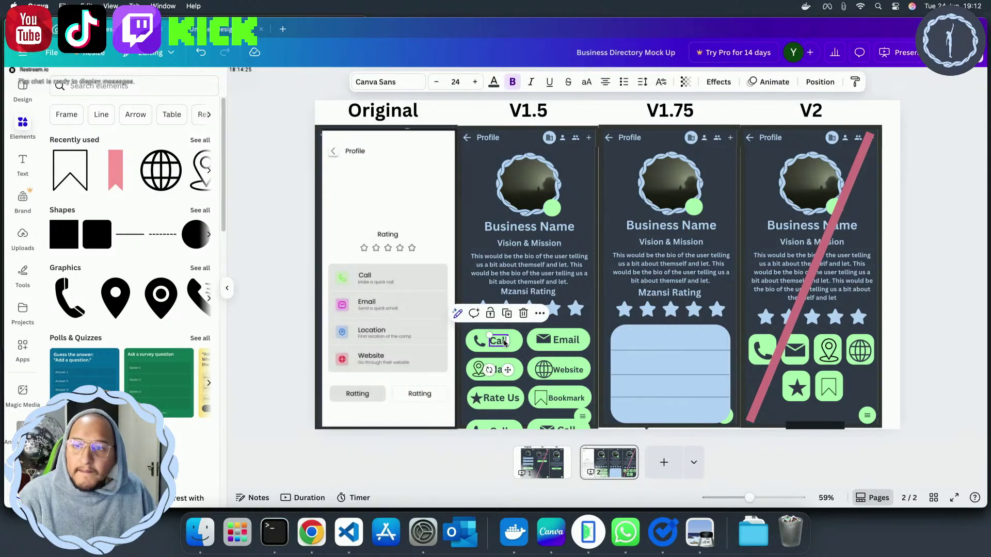
pyautogui.keyDown('shift'); pyautogui.click(479, 342); pyautogui.keyUp('shift')
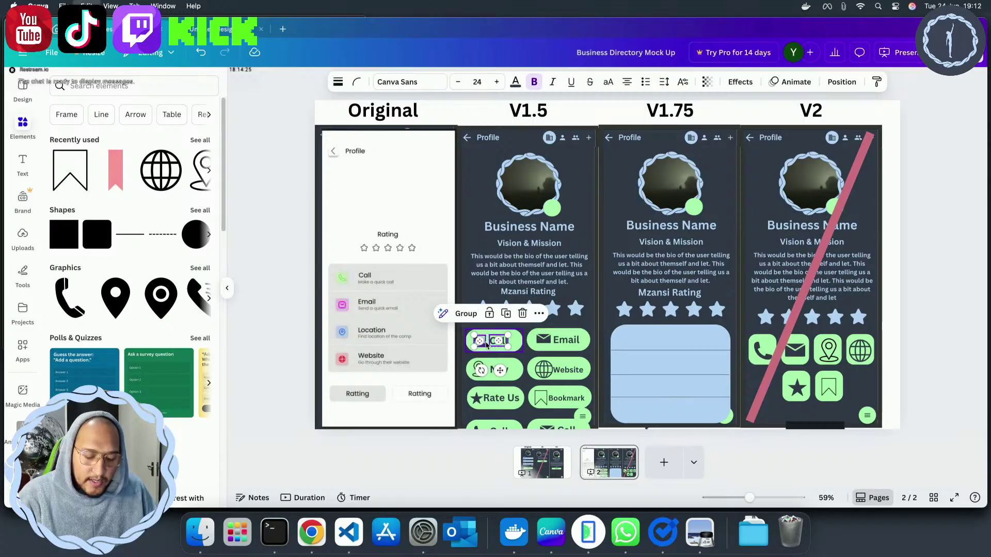
pyautogui.moveTo(503, 368); pyautogui.dragTo(508, 373)
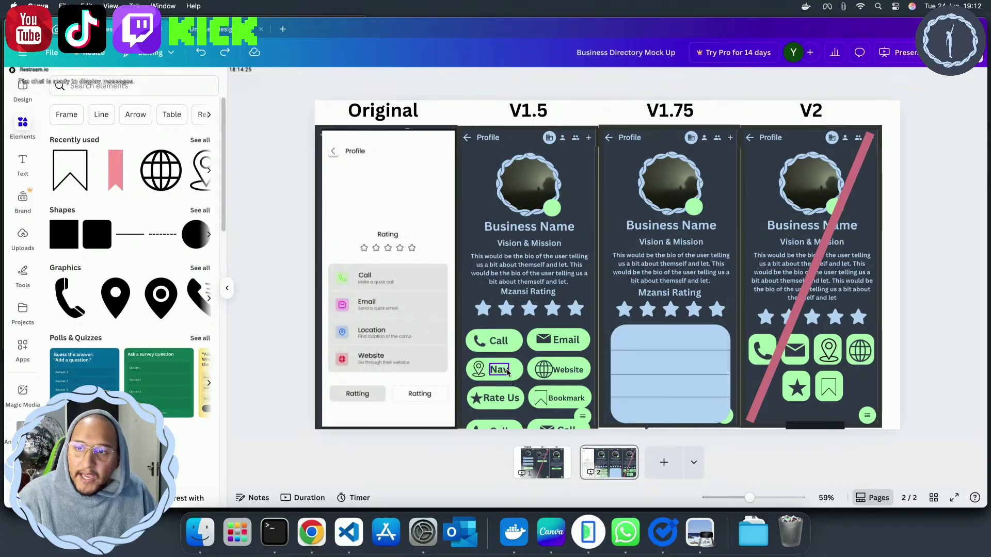
pyautogui.click(499, 343)
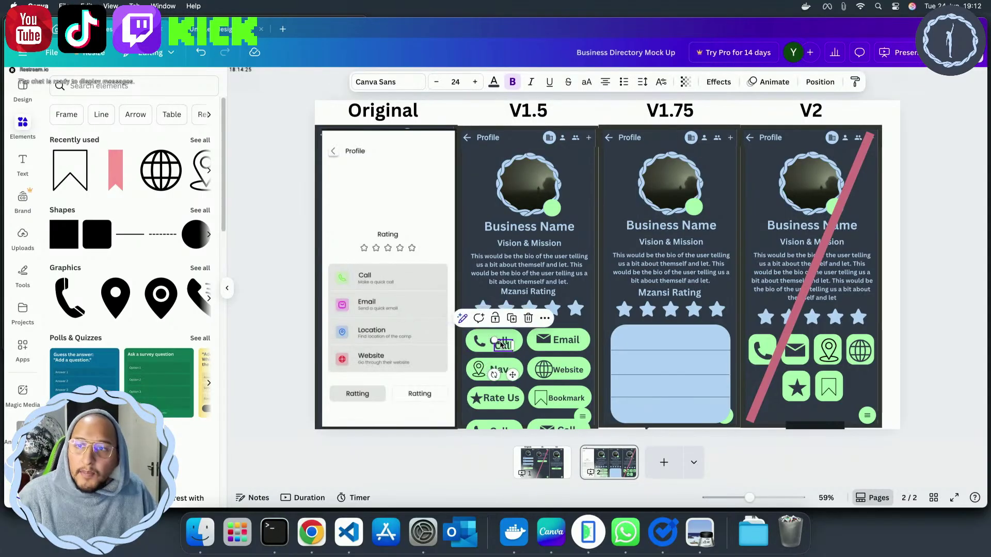
pyautogui.moveTo(507, 369); pyautogui.dragTo(667, 363)
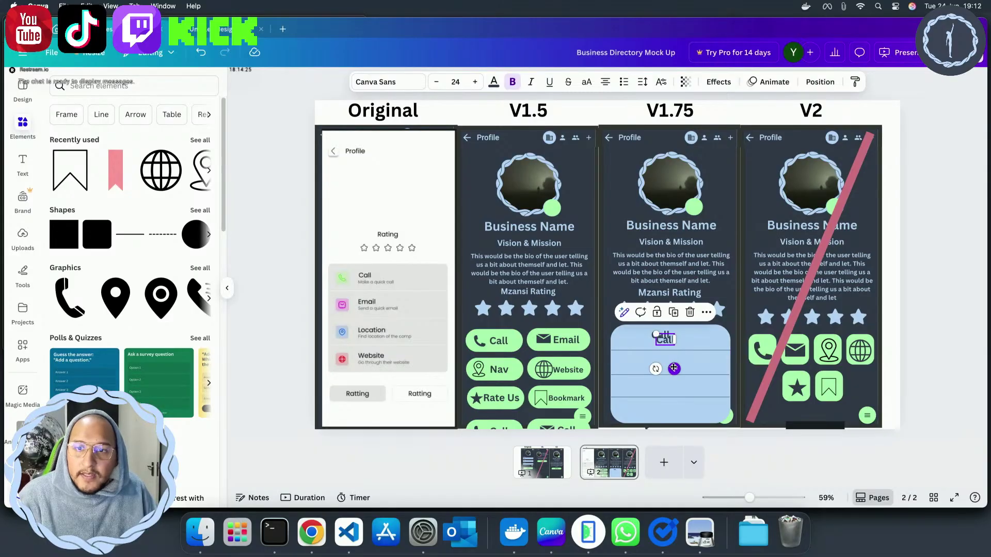
# Duplicate the Call label just beneath itself in V1.75's panel and reduce the copy's font size to 16
pyautogui.moveTo(668, 363); pyautogui.dragTo(669, 371)
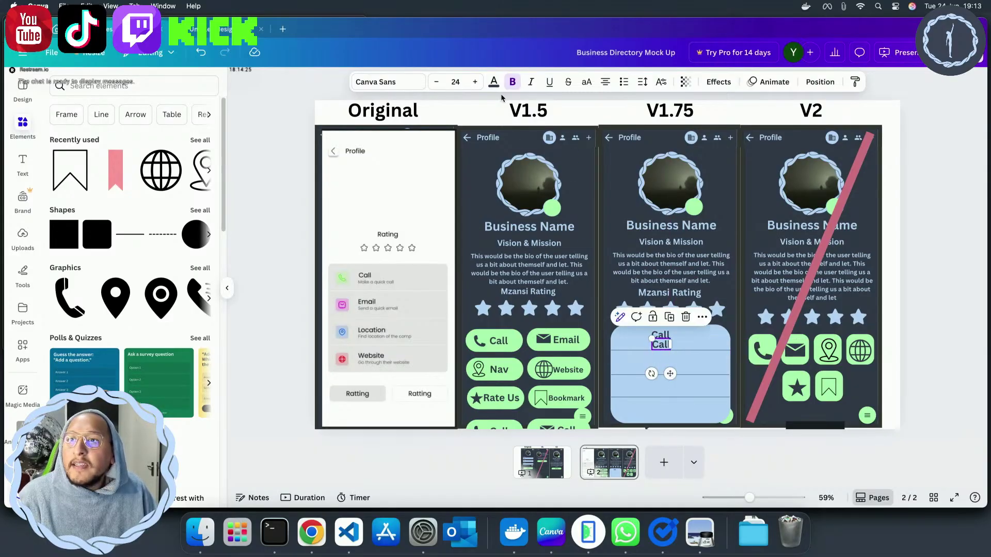
pyautogui.click(436, 81)
pyautogui.click(436, 82)
pyautogui.click(435, 88)
pyautogui.click(436, 87)
pyautogui.click(436, 88)
pyautogui.click(435, 87)
pyautogui.click(436, 88)
pyautogui.click(436, 88)
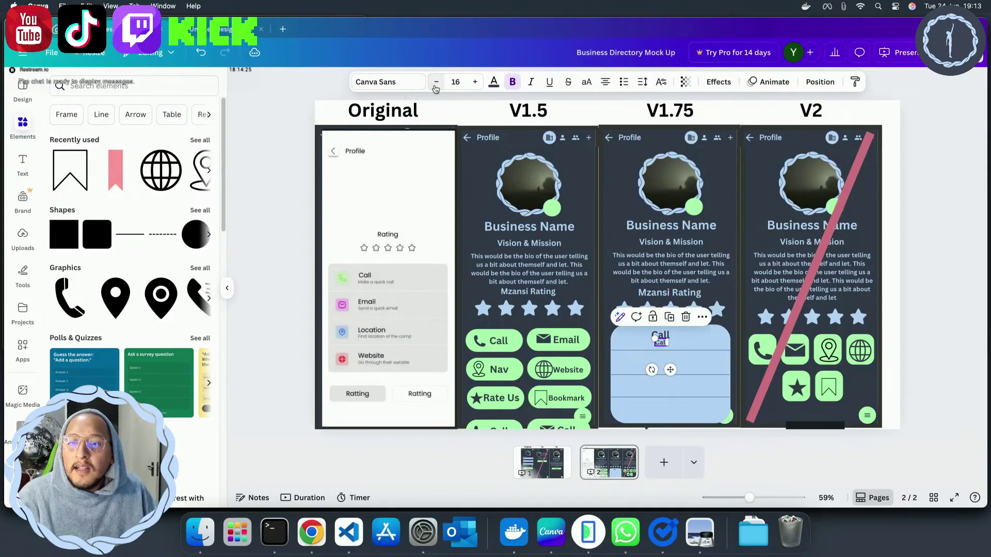
# Change the smaller label's text to "Make a quick call" and align its left edge with the Call heading
pyautogui.click(661, 344)
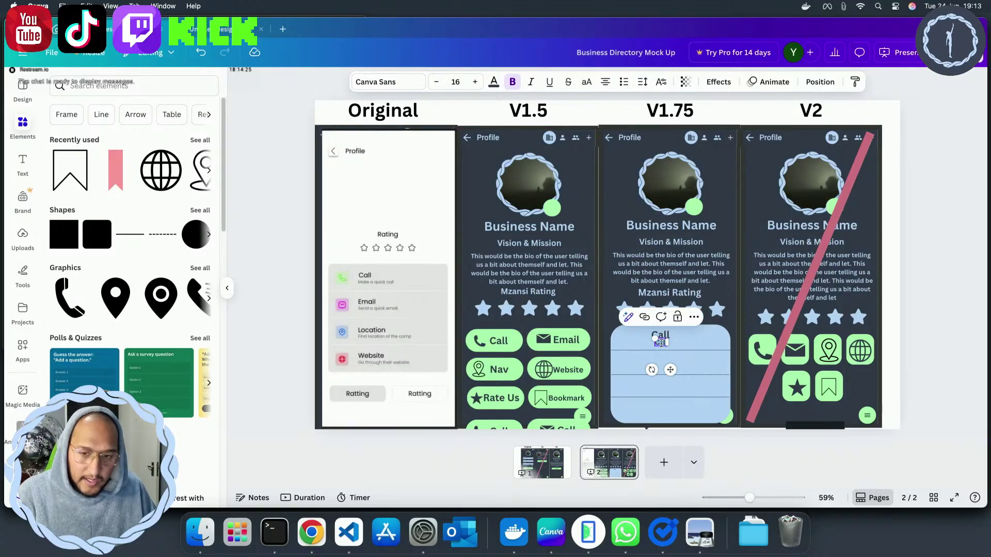
pyautogui.click(661, 342)
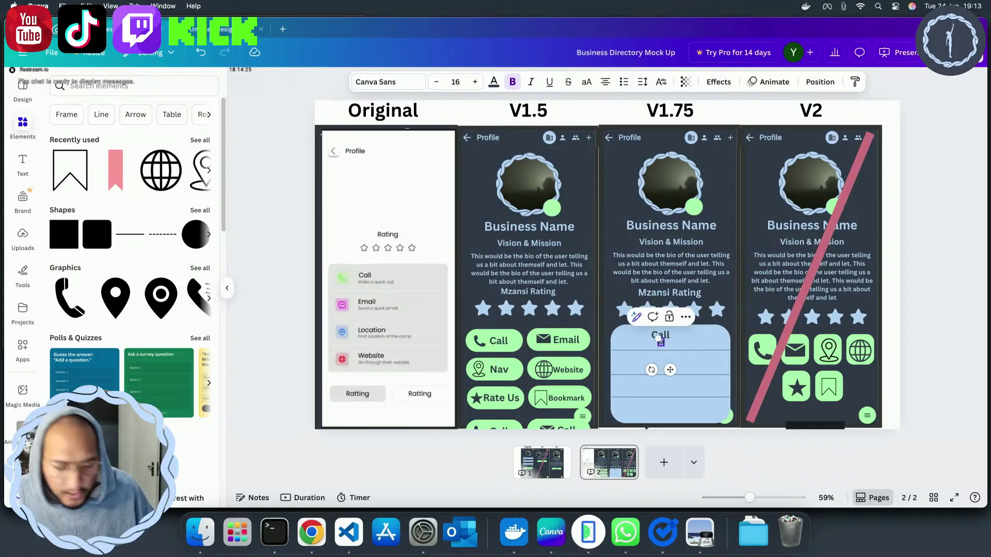
pyautogui.write('Make a')
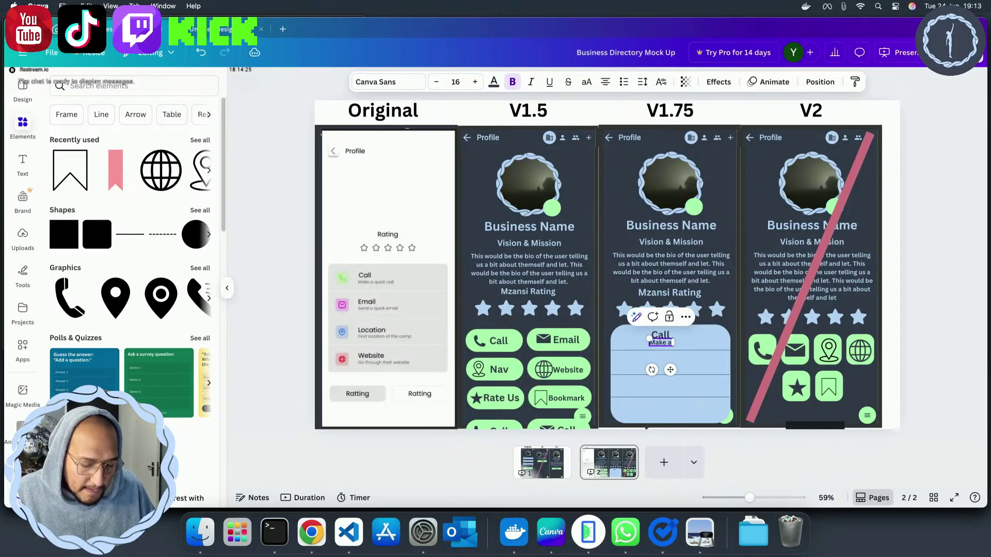
pyautogui.write(' quick')
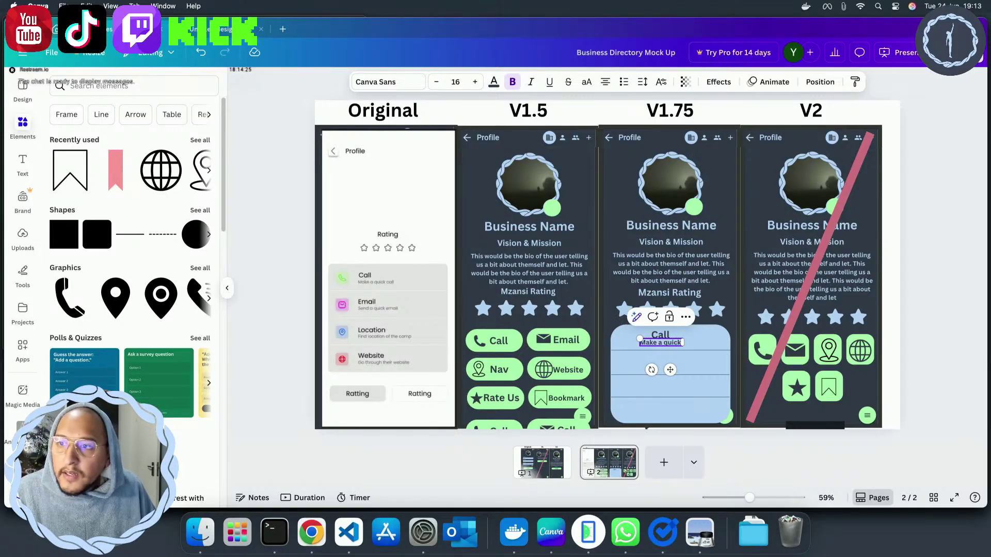
pyautogui.write(' ca')
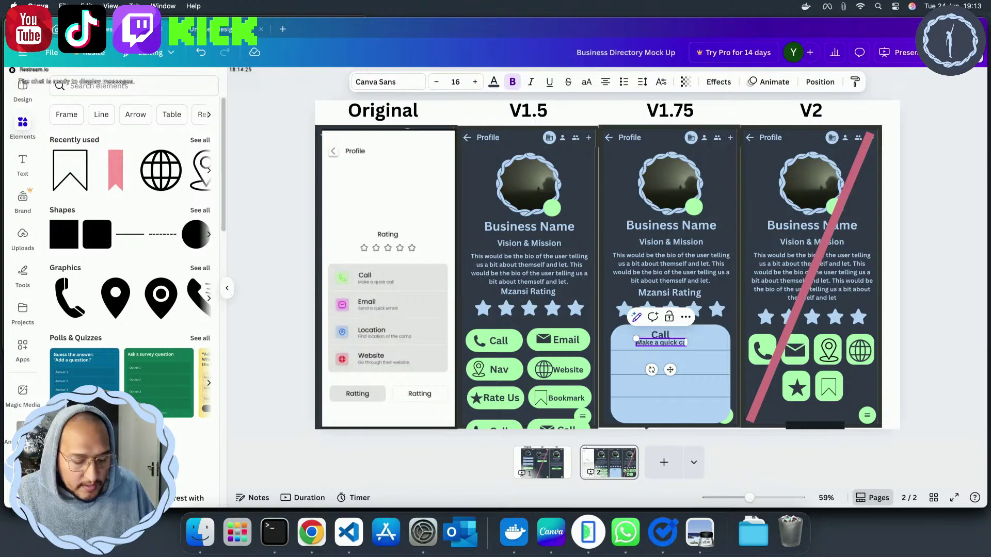
pyautogui.write('ll')
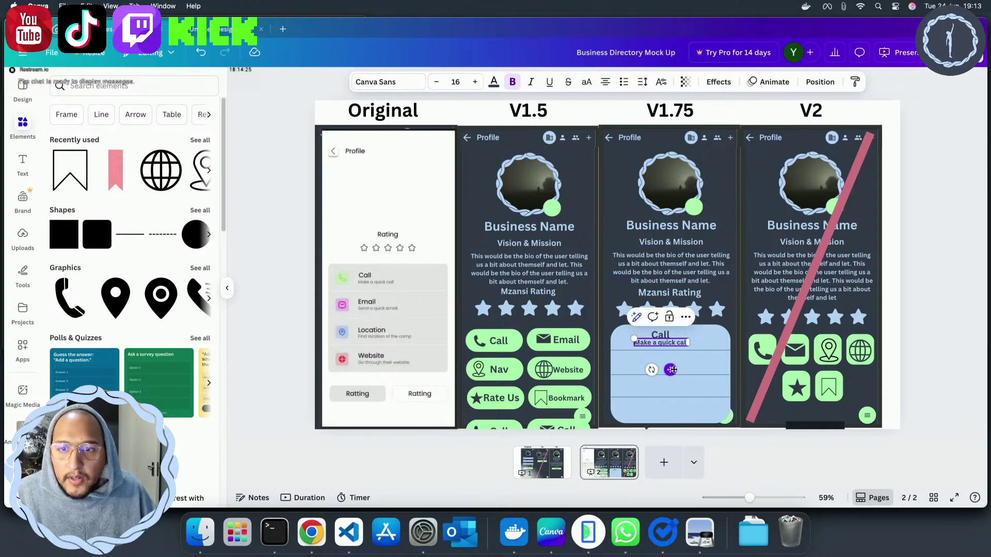
pyautogui.moveTo(670, 369); pyautogui.dragTo(689, 370)
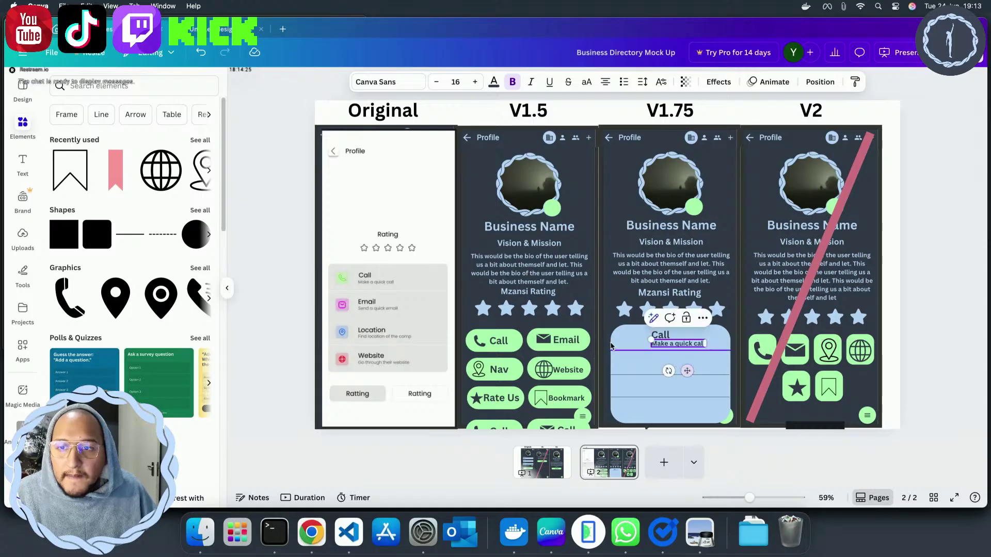
# Copy V2's phone icon together with its green tile onto V1.75's panel
pyautogui.click(768, 343)
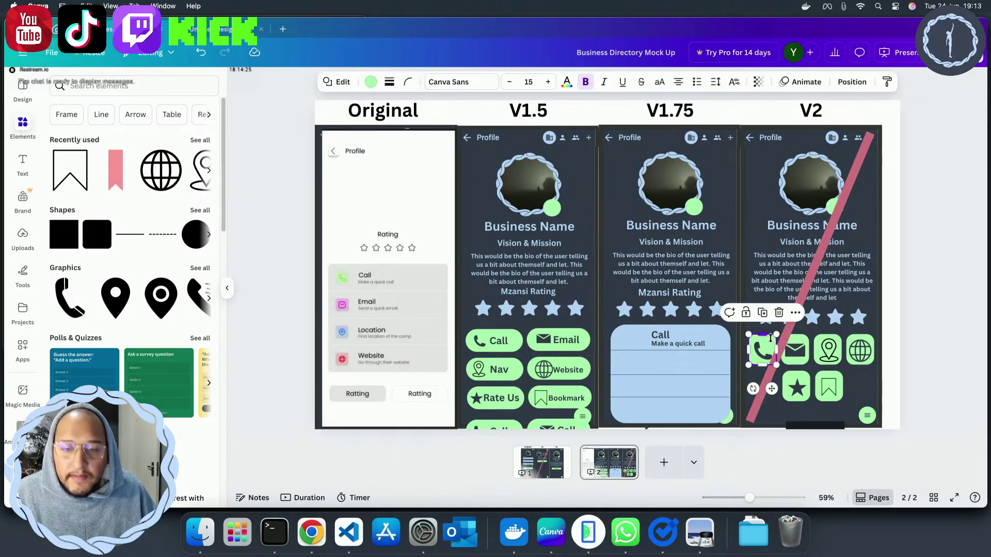
pyautogui.keyDown('shift'); pyautogui.click(765, 351); pyautogui.keyUp('shift')
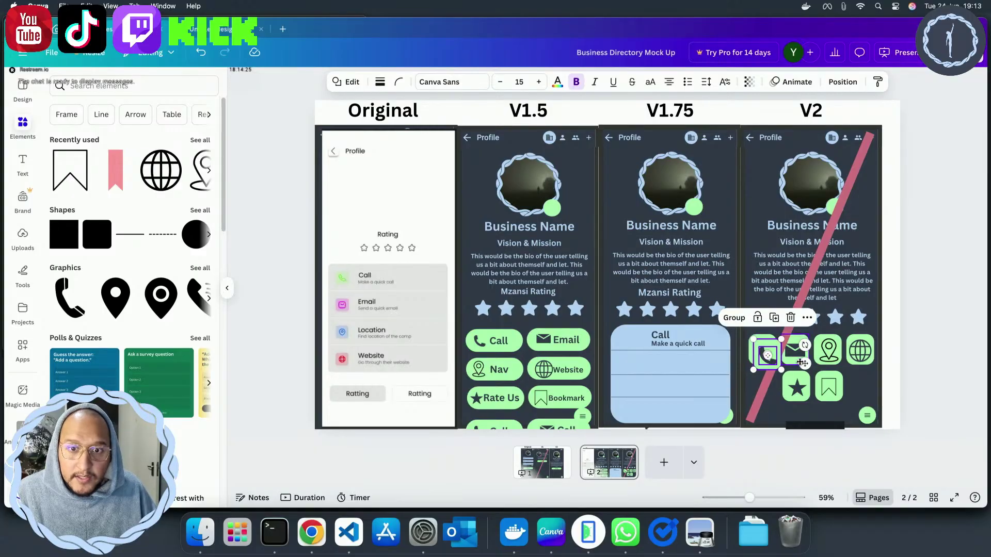
pyautogui.moveTo(765, 351); pyautogui.dragTo(673, 354)
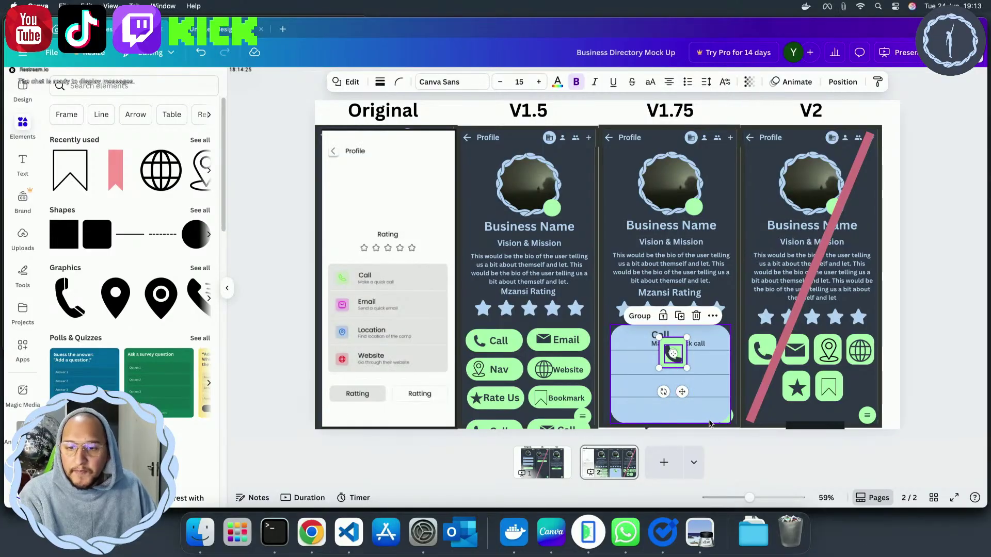
# Shrink the copied green tile and place it to the left of the Call heading
pyautogui.click(768, 466)
pyautogui.click(681, 362)
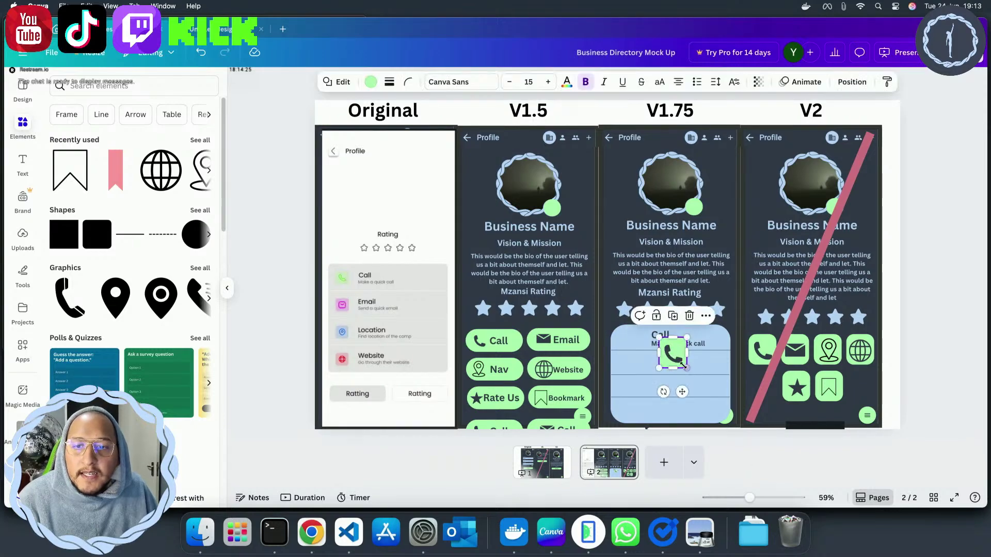
pyautogui.moveTo(687, 368); pyautogui.dragTo(641, 374)
# Move the reference screenshot back over V1.5 and set the small green tile's corner rounding to 20
pyautogui.moveTo(391, 340); pyautogui.dragTo(527, 344)
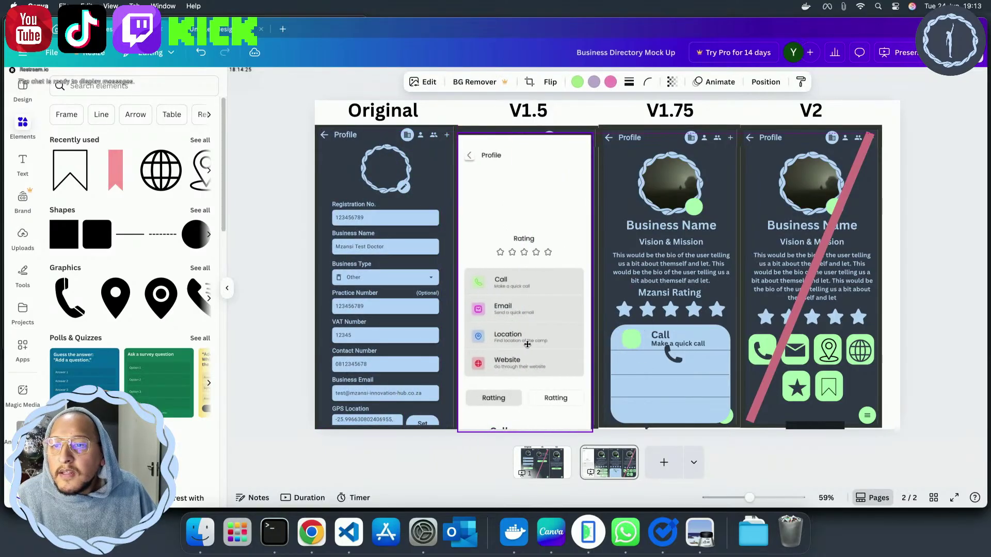
pyautogui.click(628, 338)
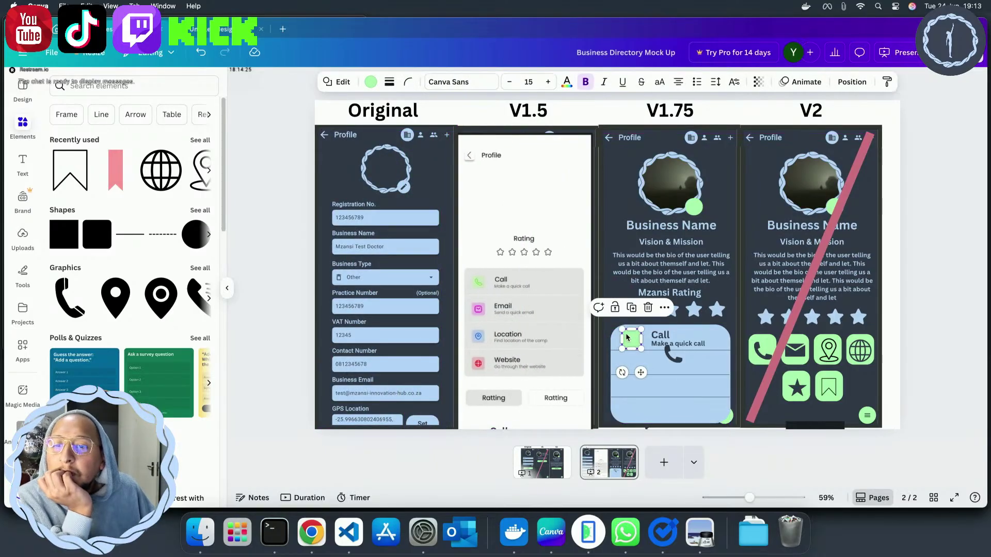
pyautogui.moveTo(641, 373); pyautogui.dragTo(640, 372)
pyautogui.click(407, 82)
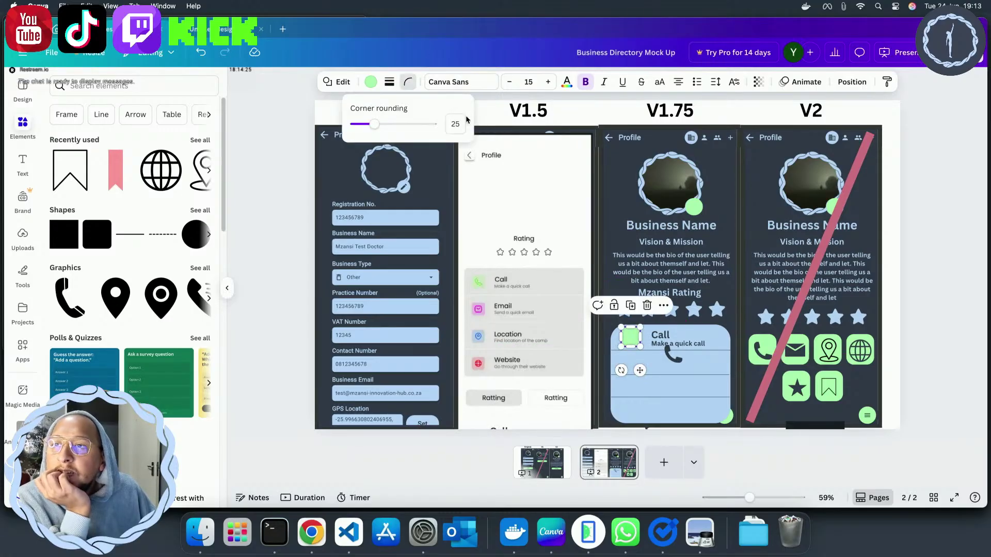
pyautogui.moveTo(375, 125); pyautogui.dragTo(371, 127)
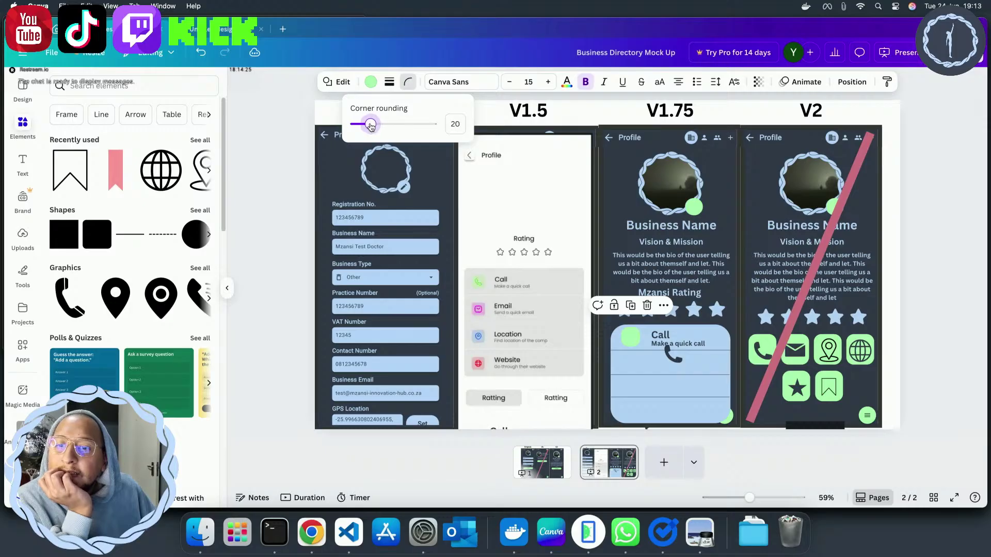
# Nudge the small green tile into place and fit a shrunken phone icon centred on it
pyautogui.moveTo(645, 370)
pyautogui.mouseDown()
pyautogui.moveTo(678, 358)
pyautogui.moveTo(532, 375)
pyautogui.moveTo(643, 367)
pyautogui.mouseUp()
pyautogui.click(673, 357)
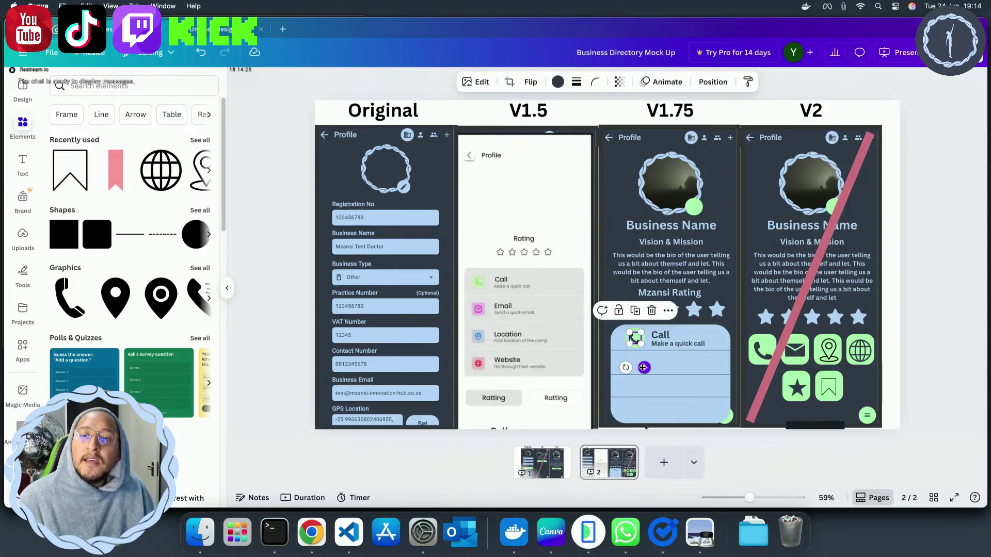
pyautogui.moveTo(643, 368); pyautogui.dragTo(647, 367)
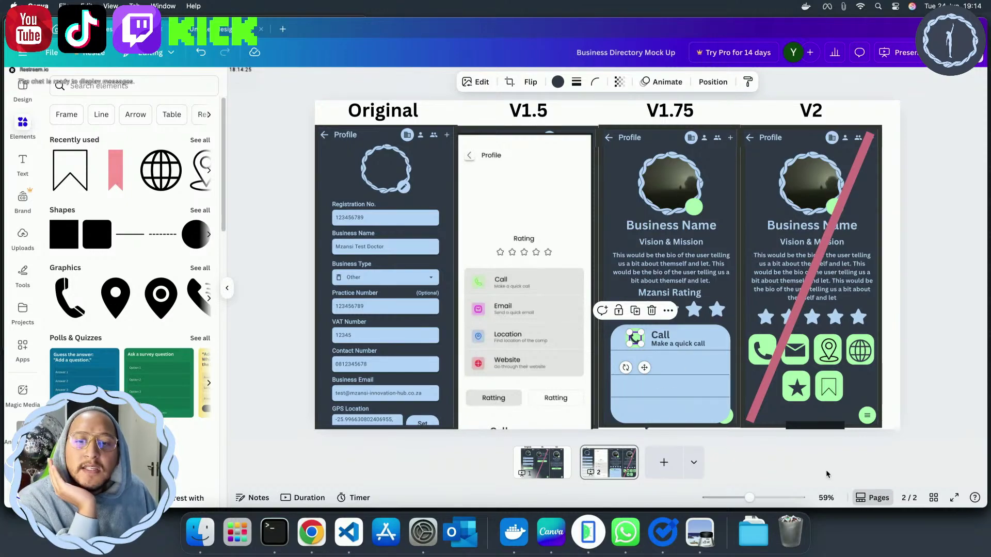
pyautogui.click(803, 361)
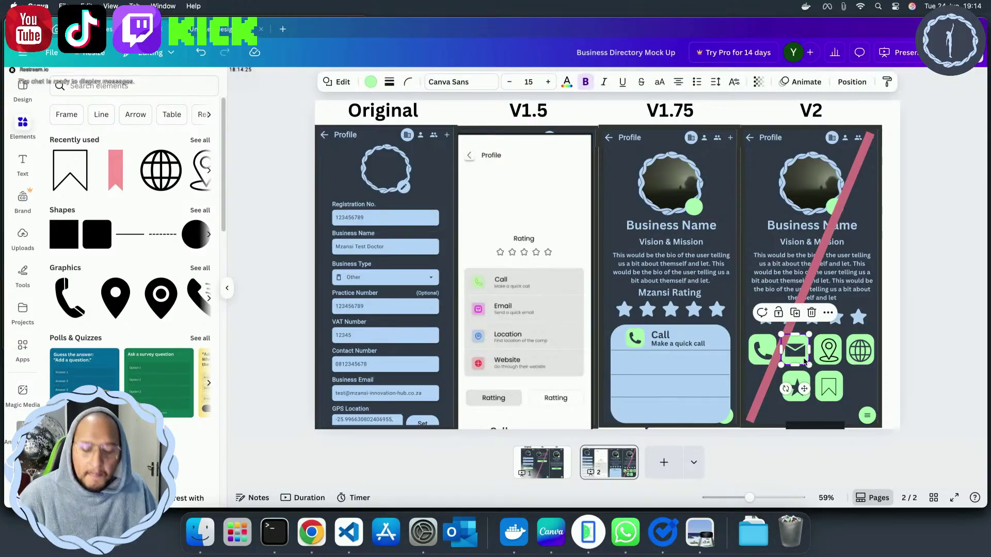
pyautogui.moveTo(803, 361); pyautogui.dragTo(786, 376)
pyautogui.press('super+z')
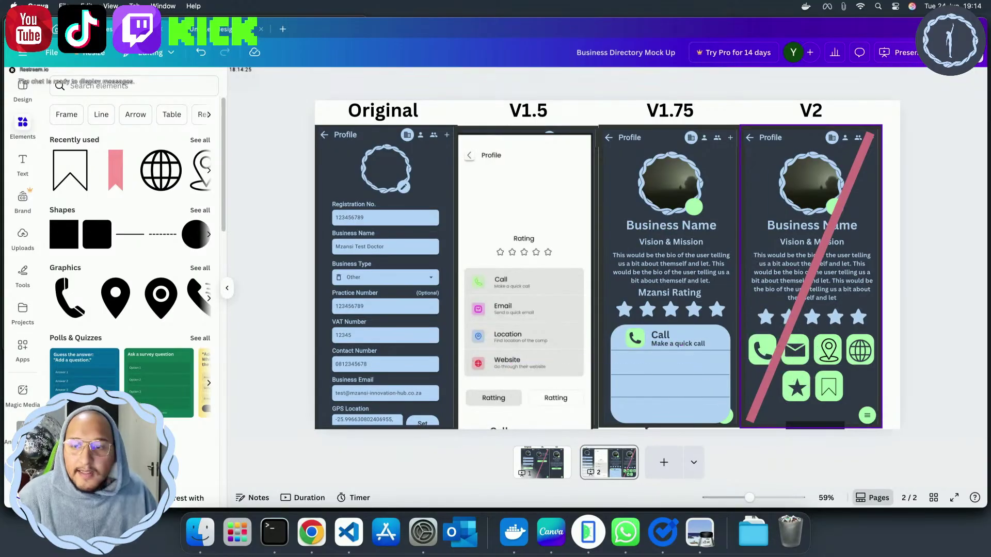
# Copy the small green tile behind V1.75's phone icon into the panel's second row and line it up directly below the original
pyautogui.click(640, 336)
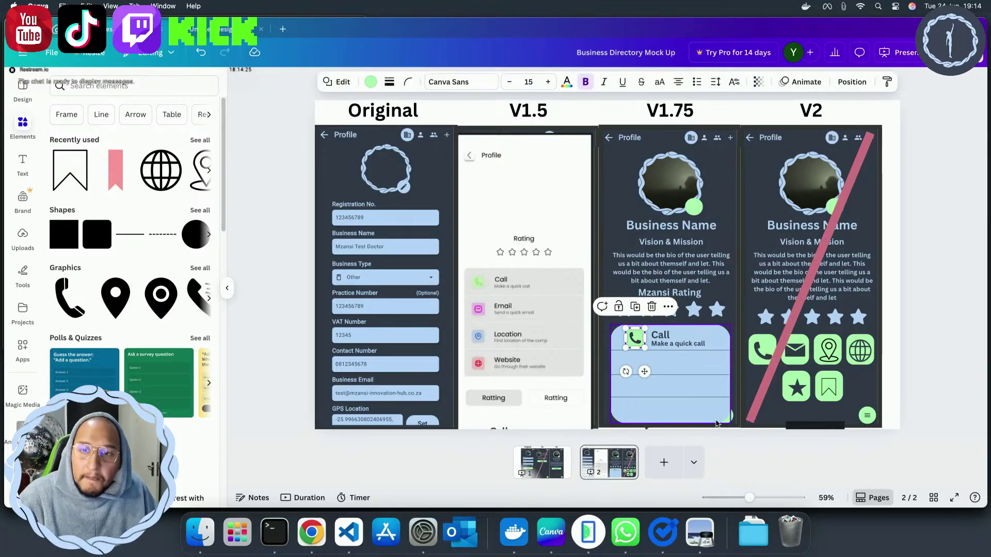
pyautogui.moveTo(644, 372); pyautogui.dragTo(647, 371)
pyautogui.moveTo(649, 375); pyautogui.dragTo(645, 394)
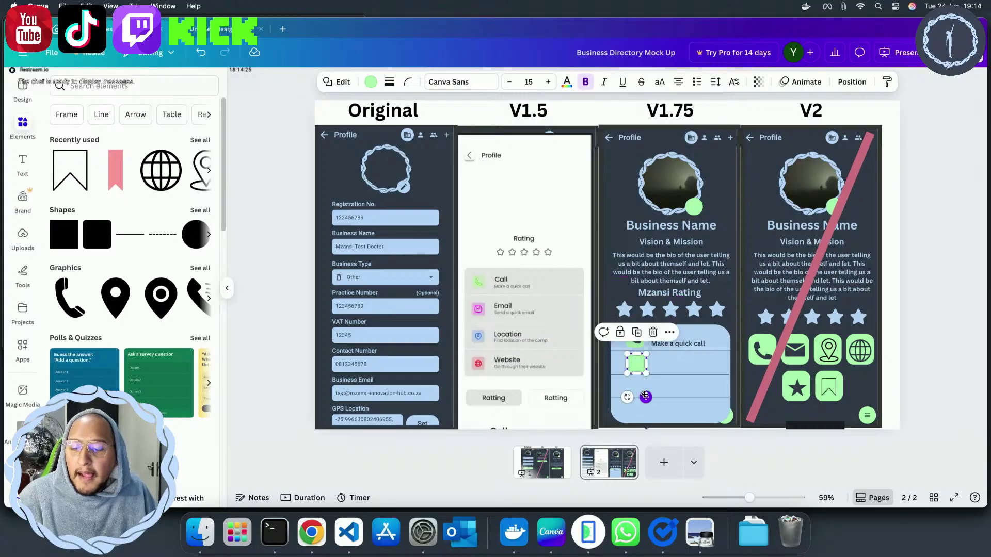
pyautogui.press('Escape')
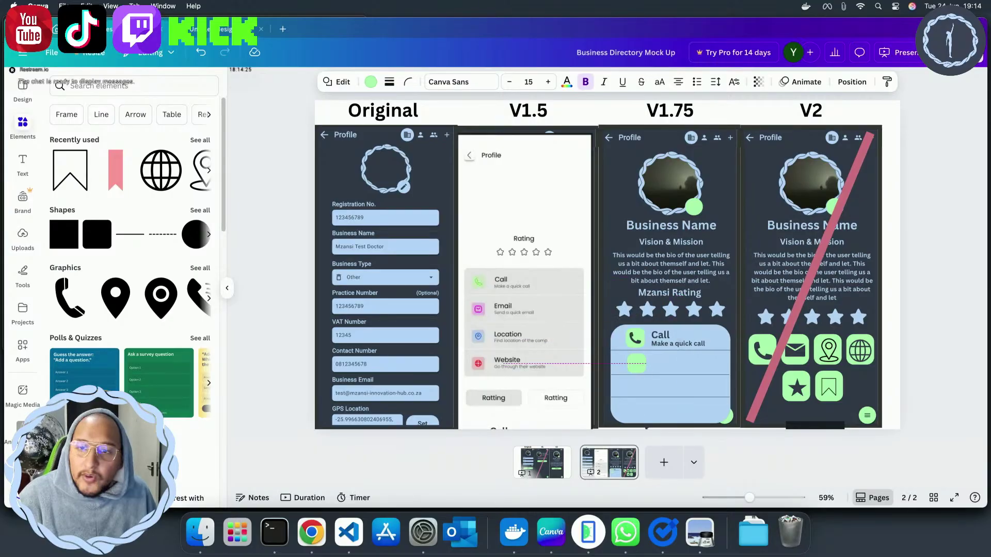
pyautogui.click(635, 363)
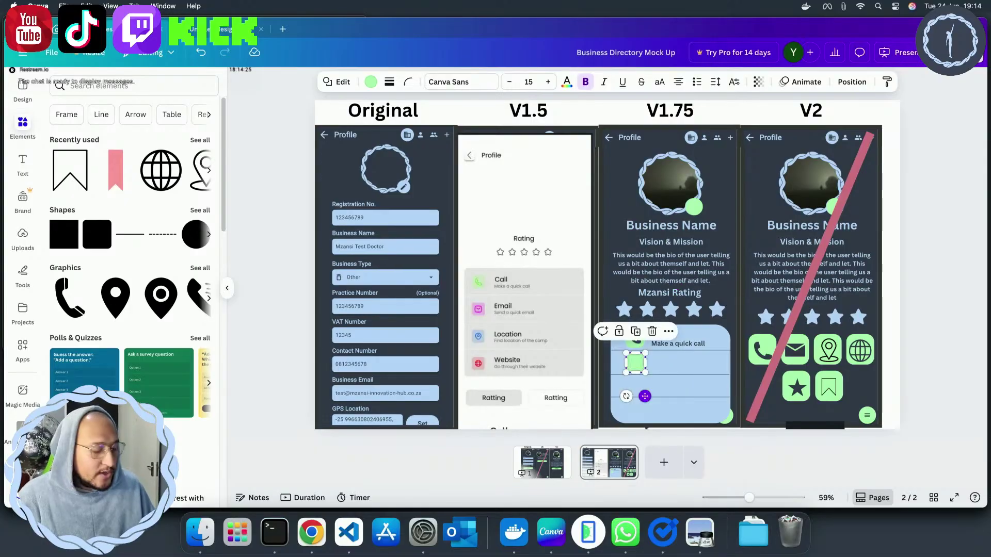
pyautogui.moveTo(635, 363); pyautogui.dragTo(635, 363)
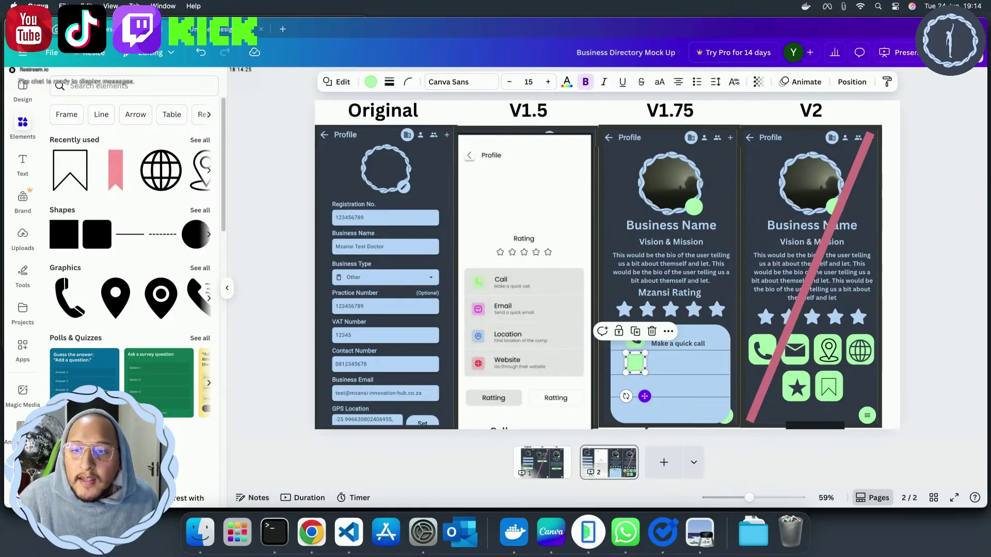
# Copy V2's envelope icon onto the second-row green tile, shrunk to fit and centred on it
pyautogui.click(793, 356)
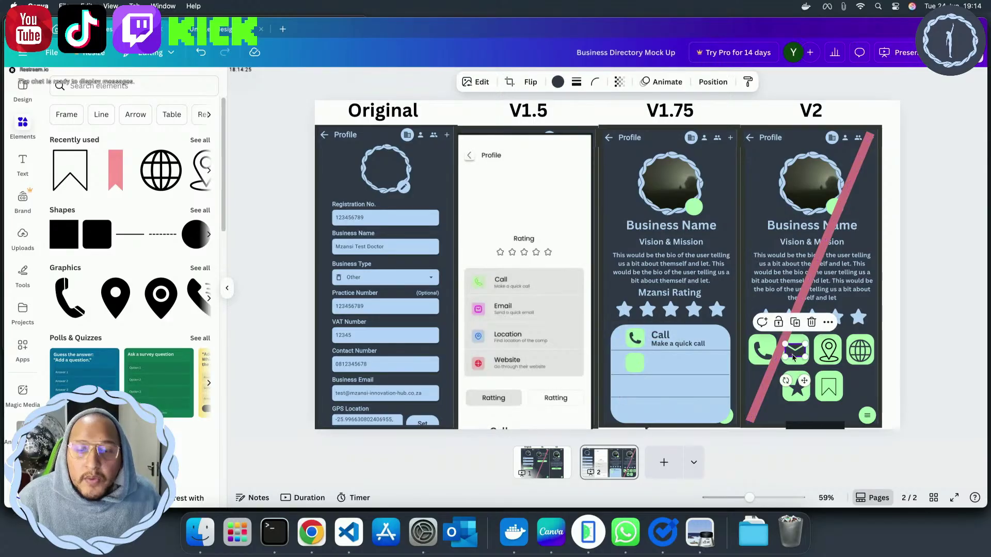
pyautogui.moveTo(794, 356); pyautogui.dragTo(642, 367)
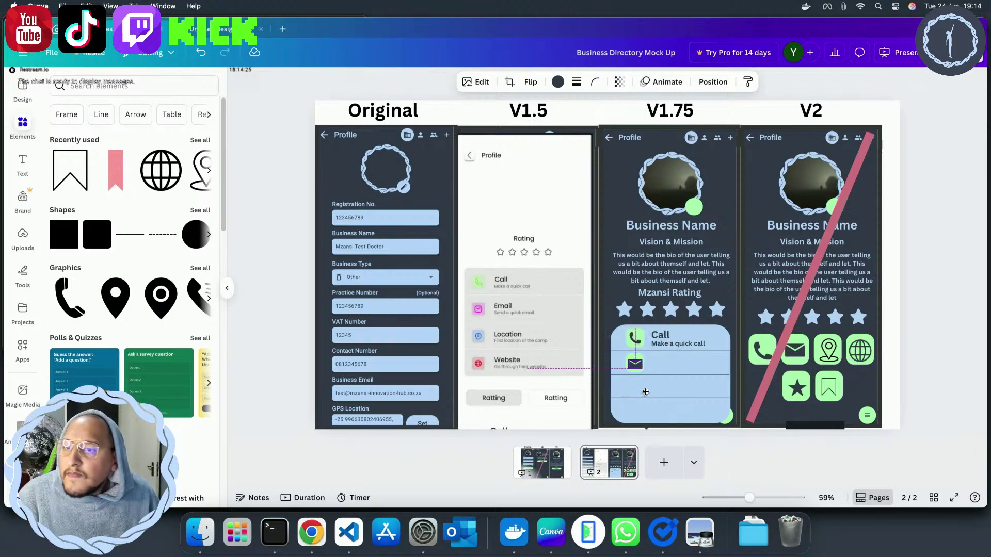
pyautogui.click(719, 436)
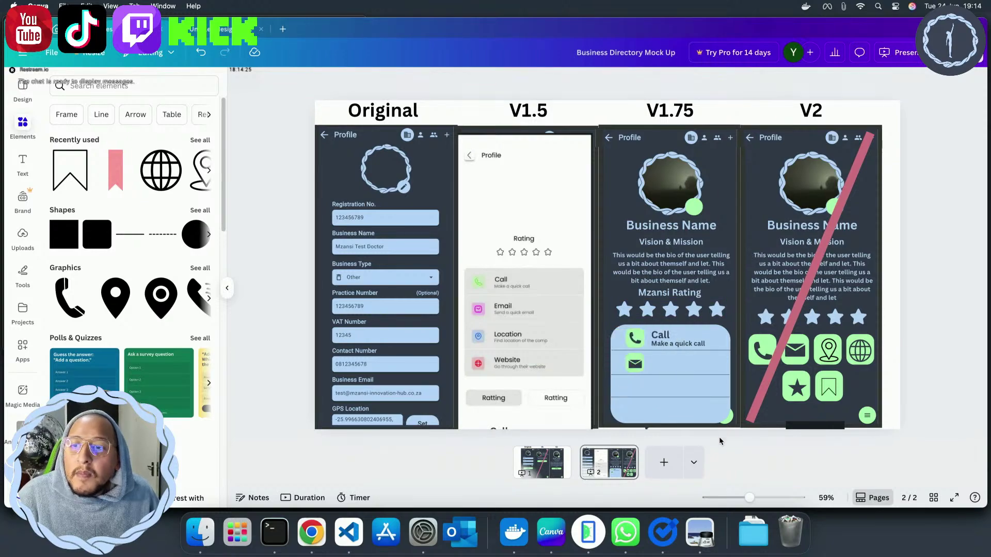
# Set the corner rounding of V1.75's light blue contact panel to 18
pyautogui.click(718, 409)
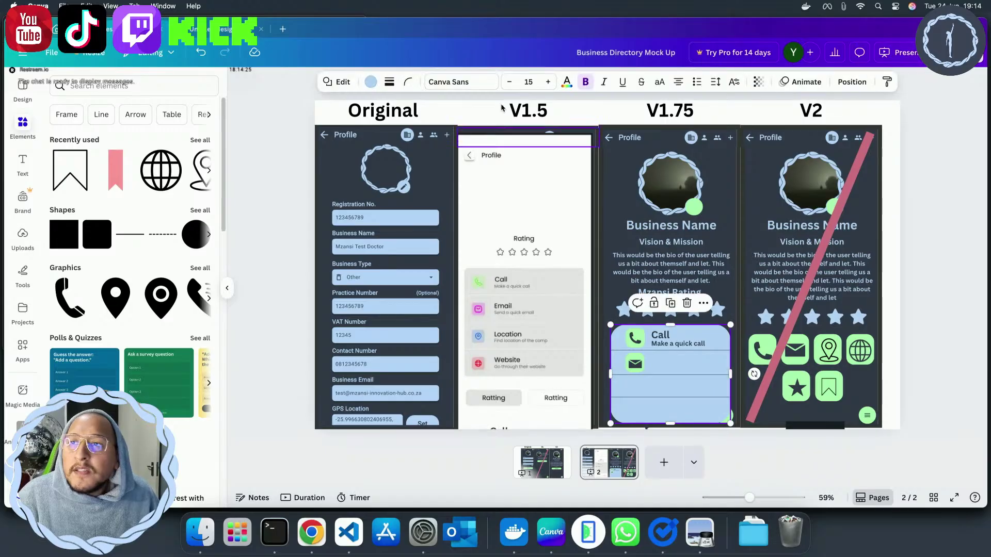
pyautogui.click(407, 81)
pyautogui.moveTo(398, 128); pyautogui.dragTo(368, 128)
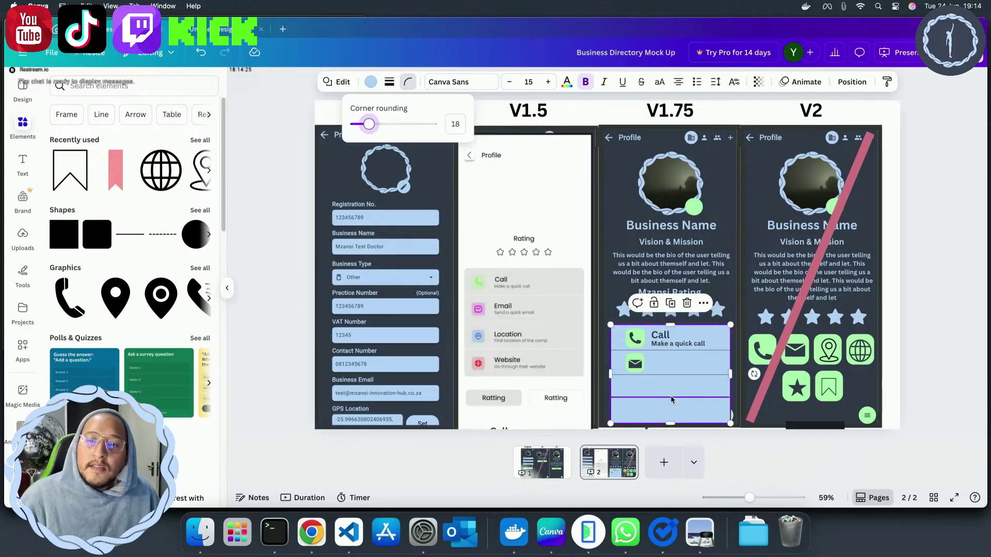
# Duplicate the Call heading together with its caption and place the copies beside the envelope tile in the second row
pyautogui.click(672, 344)
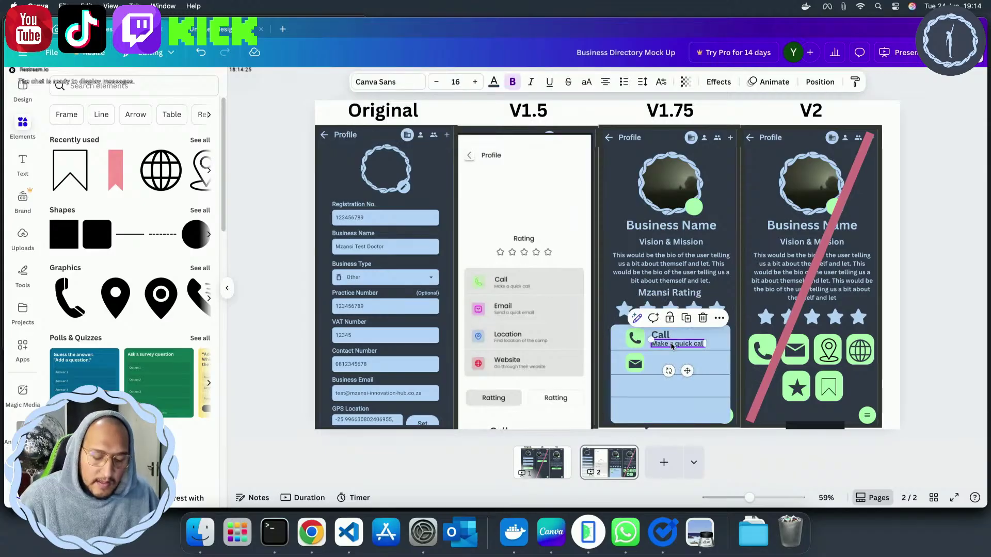
pyautogui.keyDown('shift'); pyautogui.click(661, 335); pyautogui.keyUp('shift')
pyautogui.press('super+d')
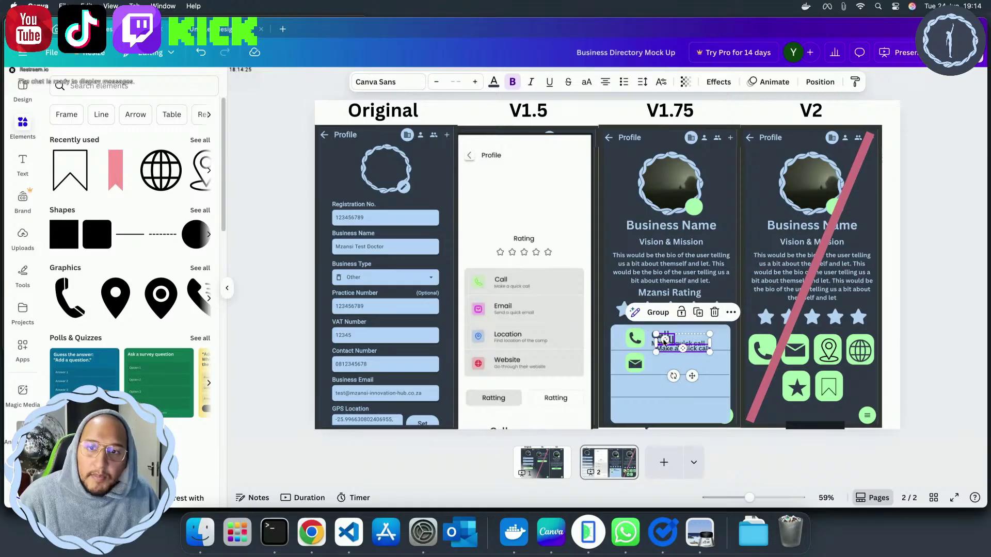
pyautogui.moveTo(687, 370); pyautogui.dragTo(687, 397)
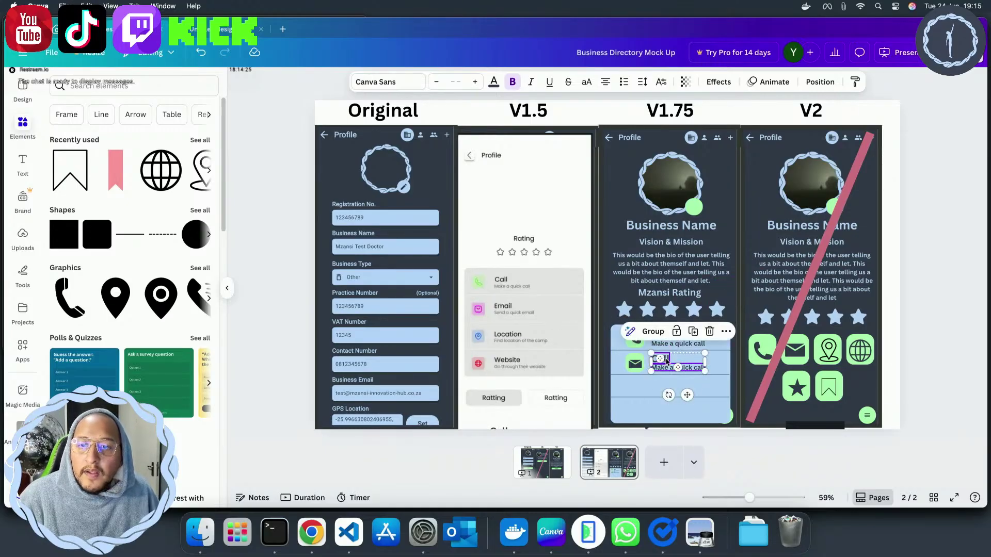
pyautogui.click(670, 375)
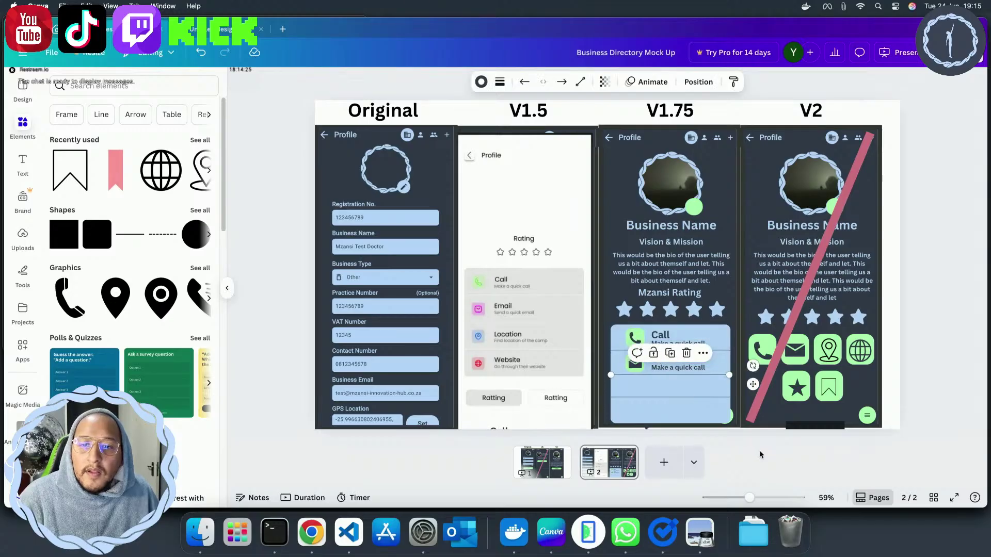
# Change the second row's heading to "Email" and align its left edge with the caption below it
pyautogui.click(661, 358)
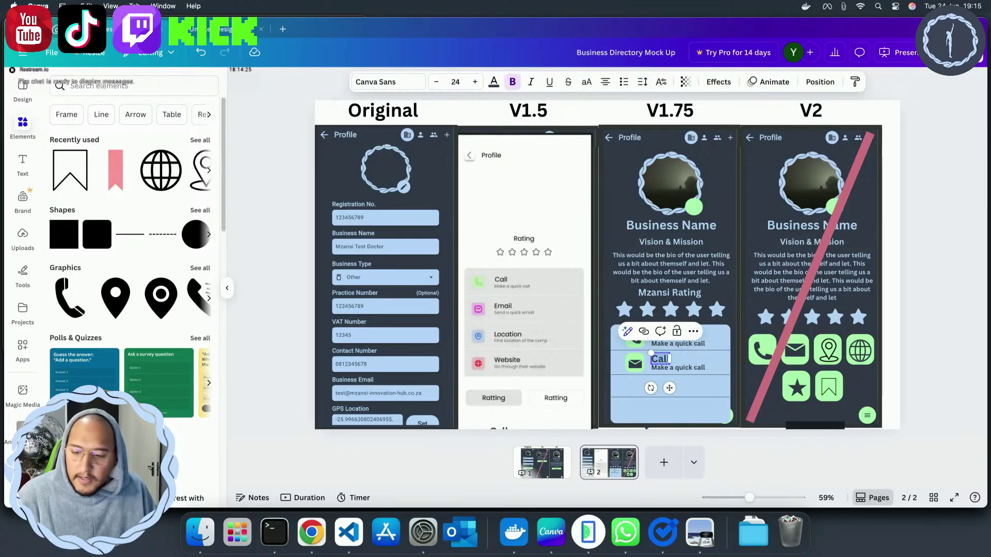
pyautogui.doubleClick(660, 358)
pyautogui.write('Send an')
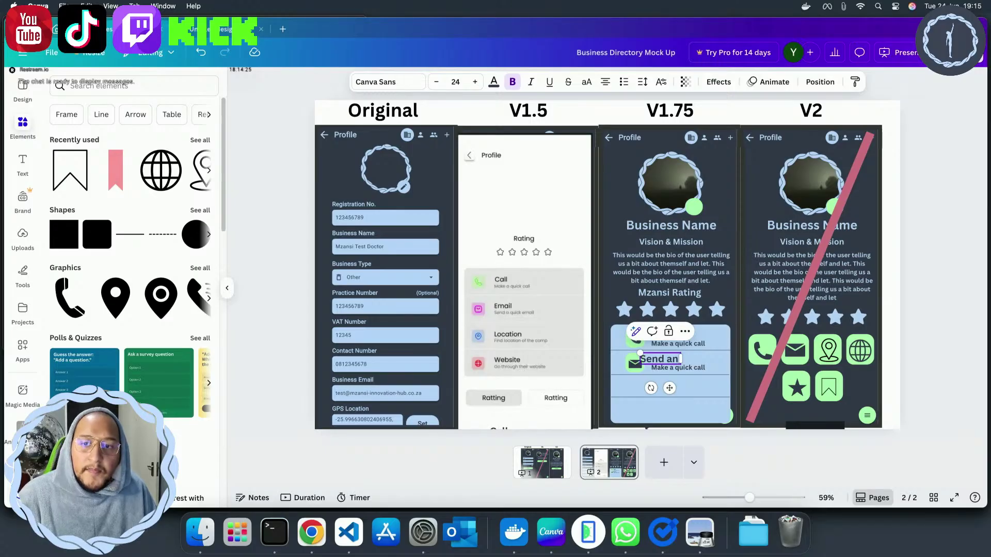
pyautogui.press('BackSpace')
pyautogui.press('BackSpace')
pyautogui.press('BackSpace')
pyautogui.press('BackSpace')
pyautogui.press('BackSpace')
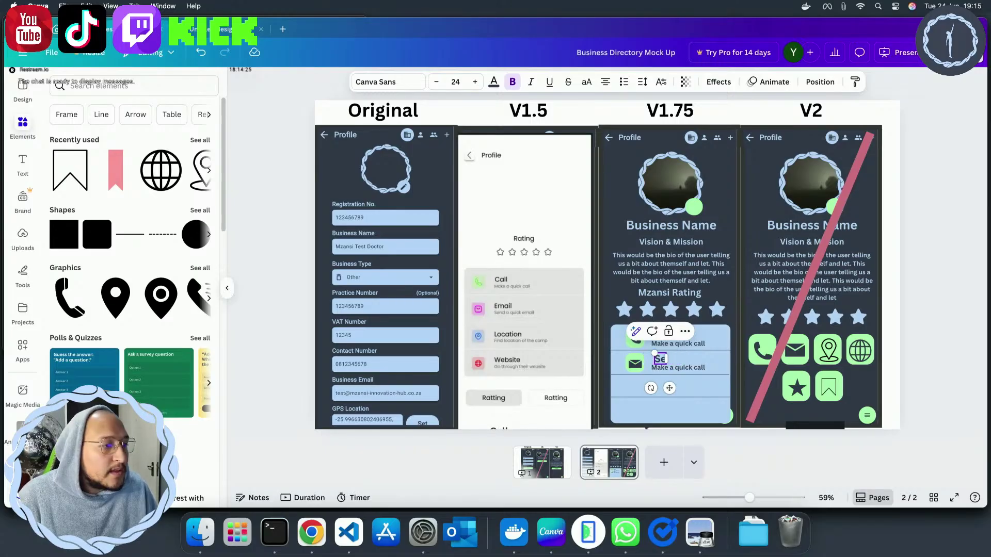
pyautogui.press('BackSpace')
pyautogui.press('BackSpace')
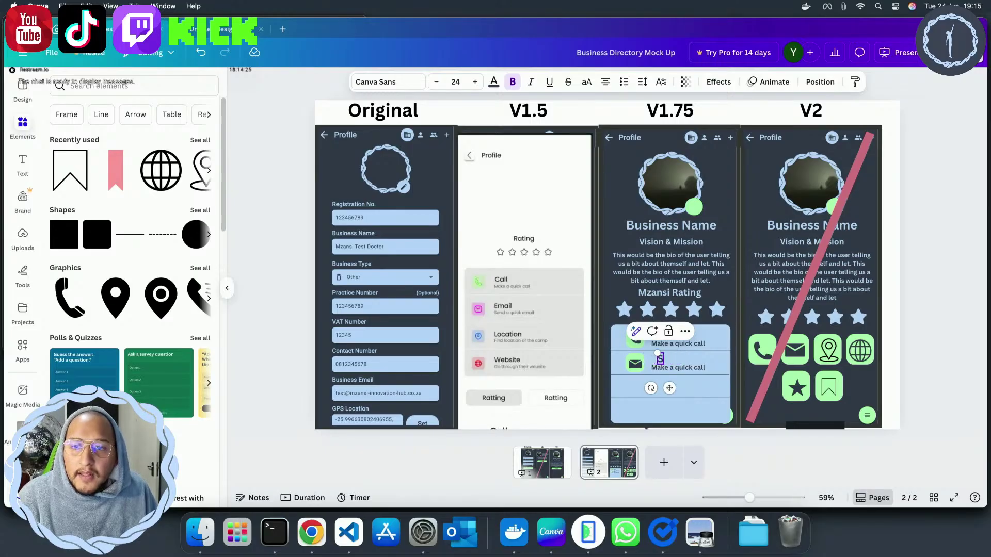
pyautogui.write('Emal')
pyautogui.press('BackSpace')
pyautogui.write('il')
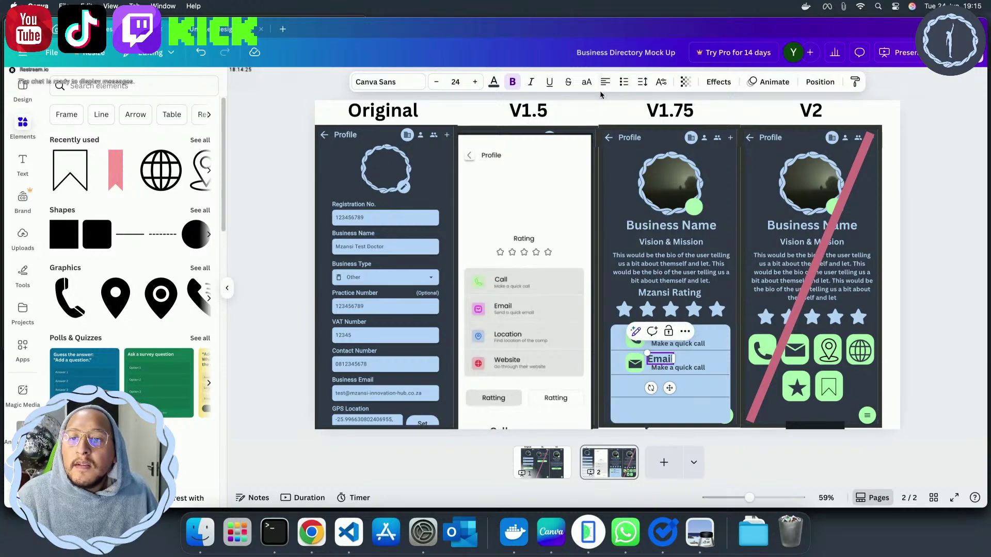
pyautogui.moveTo(669, 388); pyautogui.dragTo(674, 388)
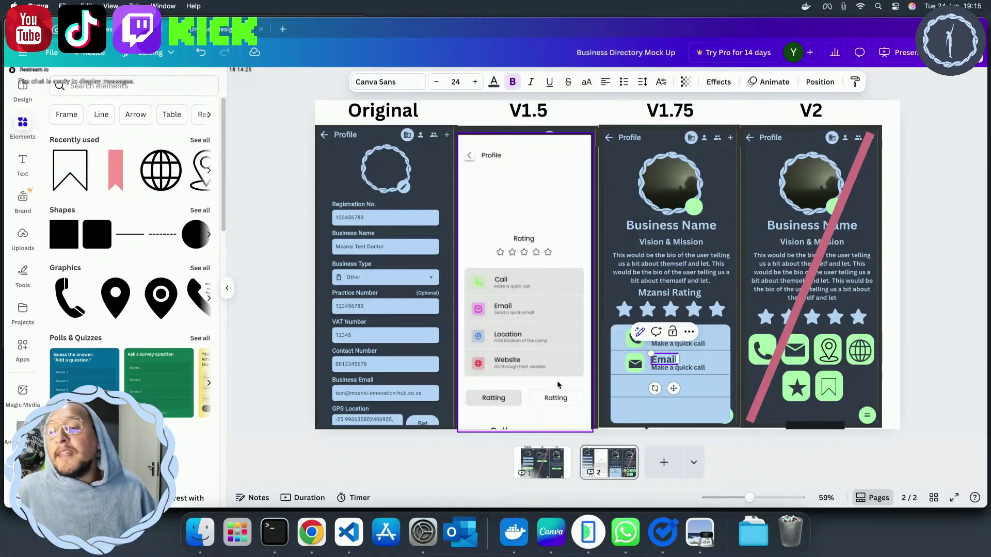
pyautogui.click(541, 460)
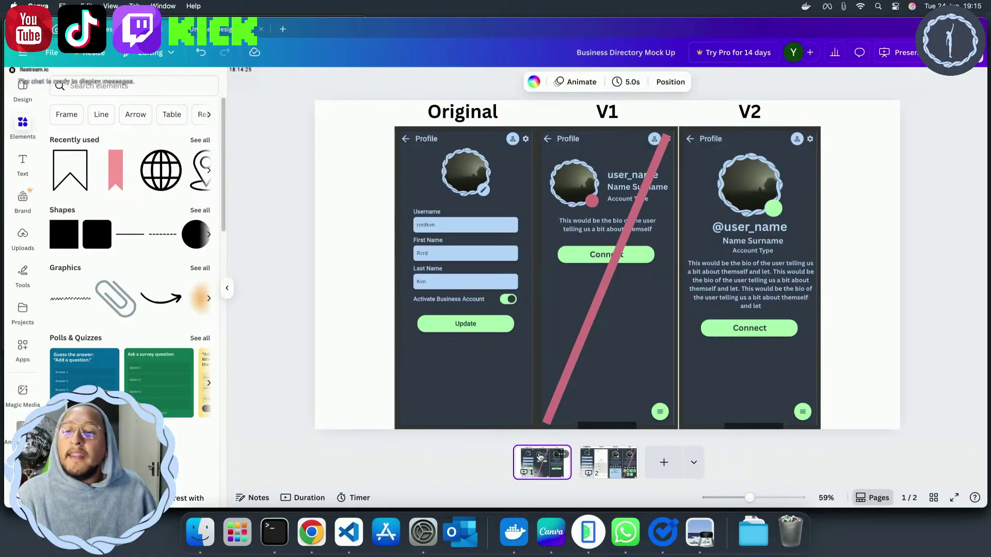
pyautogui.click(618, 474)
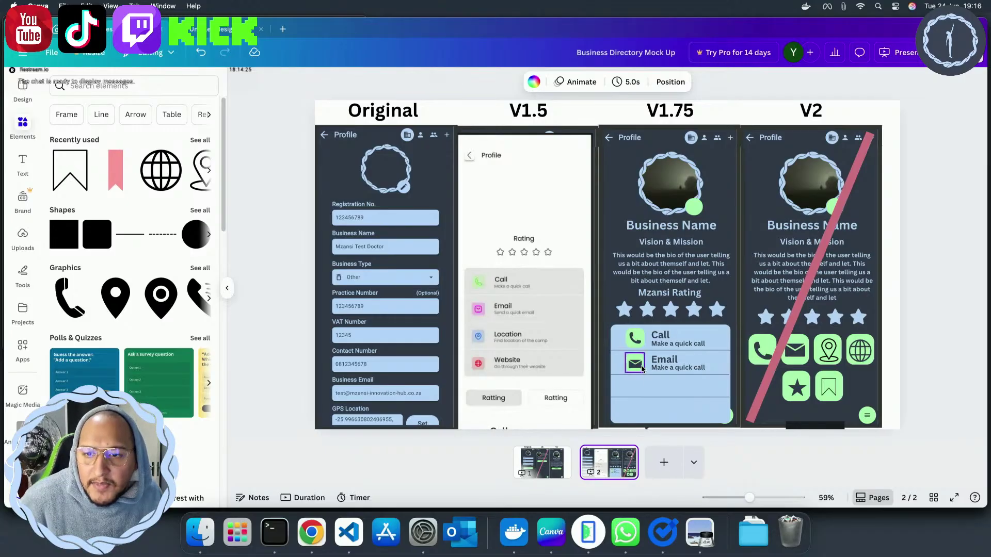
# Nudge the envelope icon on its tile and recolour the tile behind it light purple (#DAA2E9)
pyautogui.moveTo(635, 363); pyautogui.dragTo(636, 365)
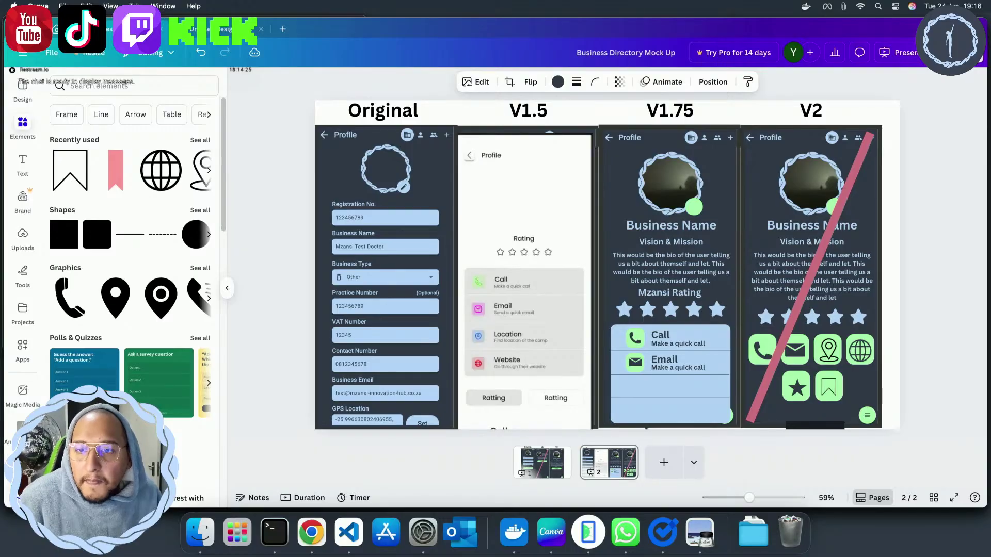
pyautogui.click(635, 363)
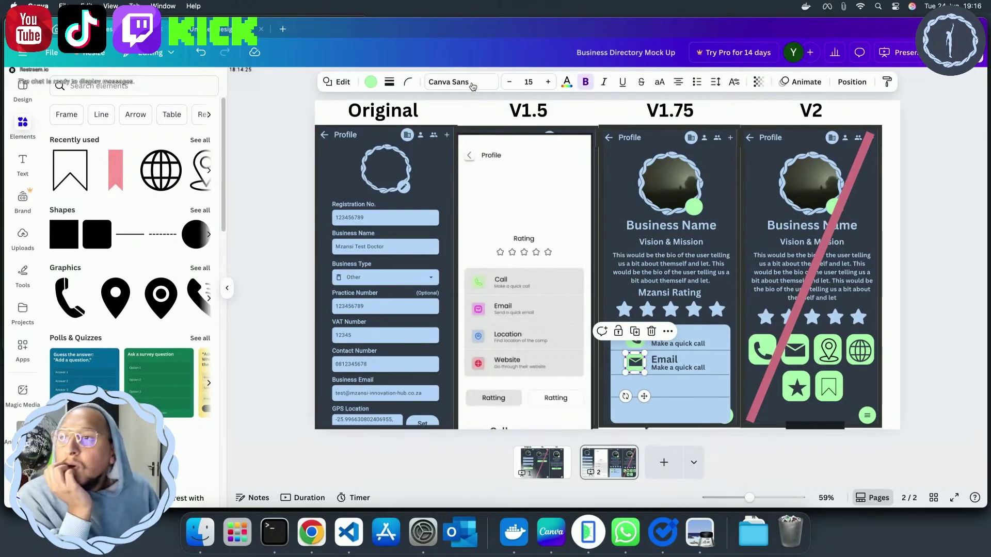
pyautogui.click(371, 81)
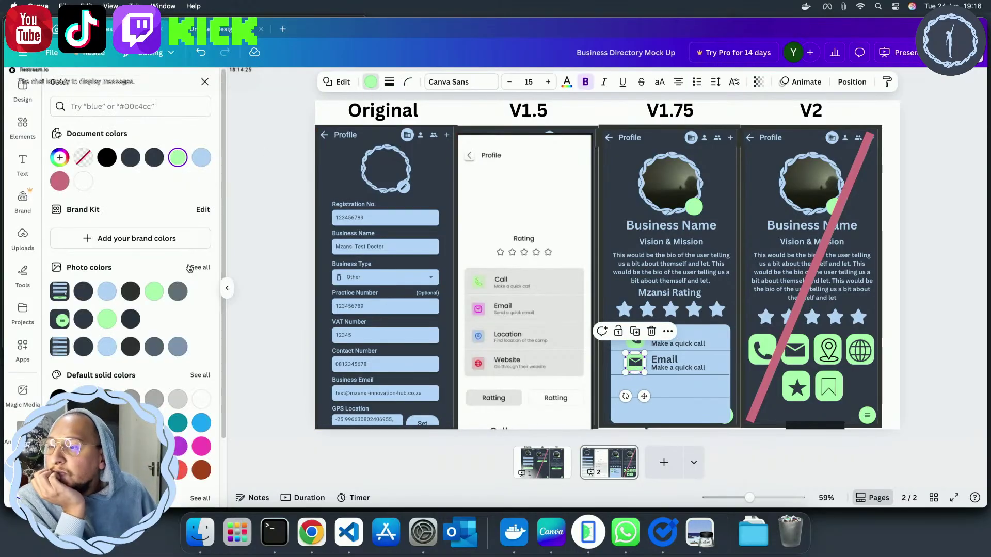
pyautogui.click(176, 447)
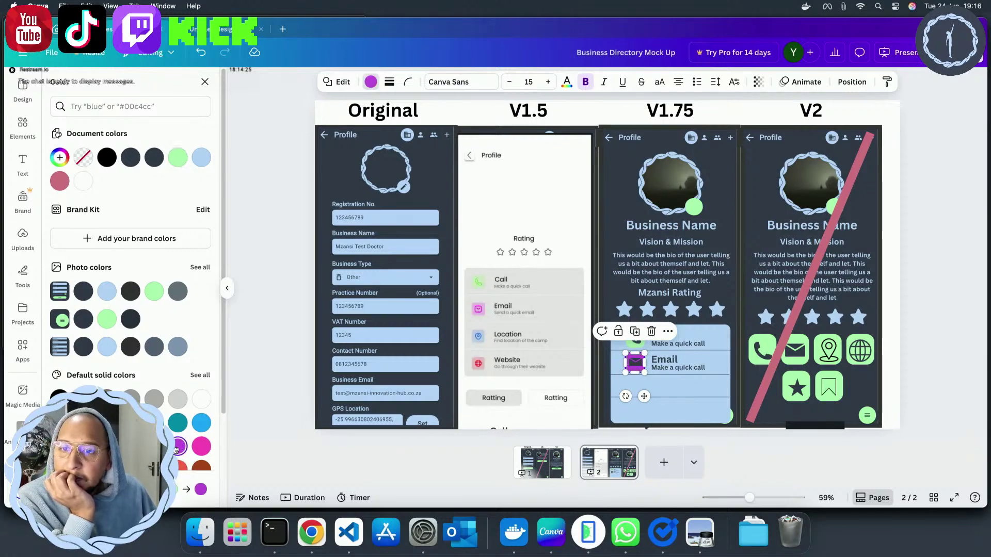
pyautogui.click(60, 157)
pyautogui.moveTo(134, 212); pyautogui.dragTo(102, 209)
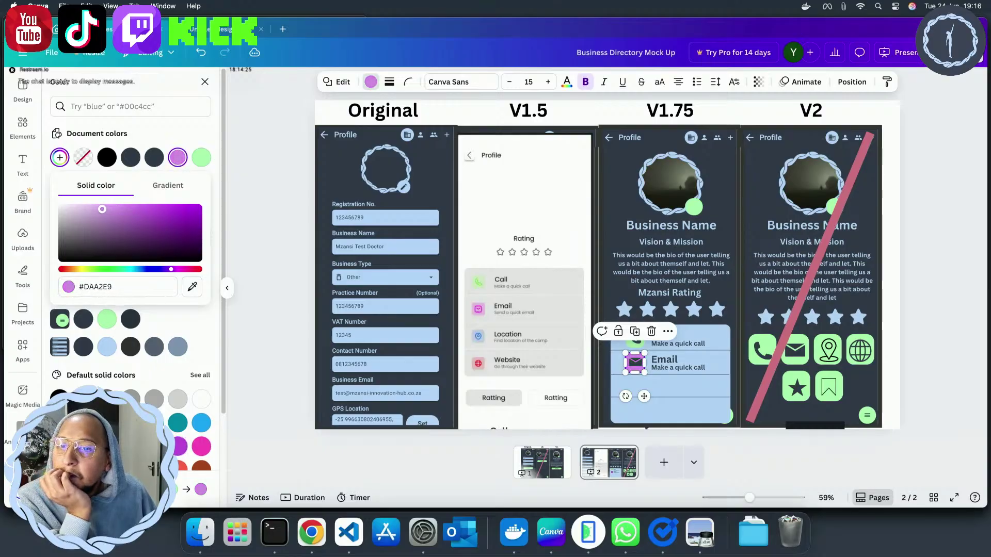
pyautogui.press('Escape')
pyautogui.press('Escape')
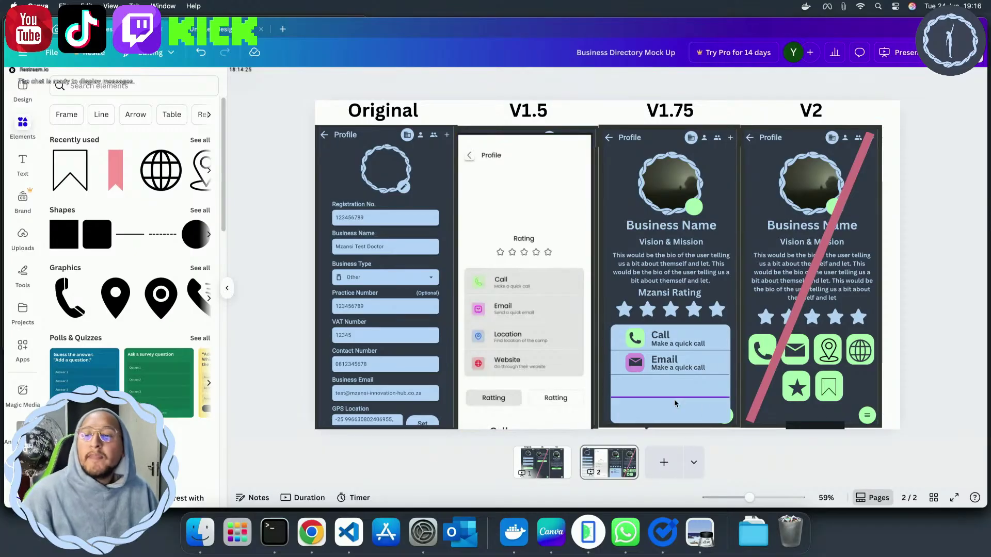
pyautogui.click(816, 359)
pyautogui.press('Delete')
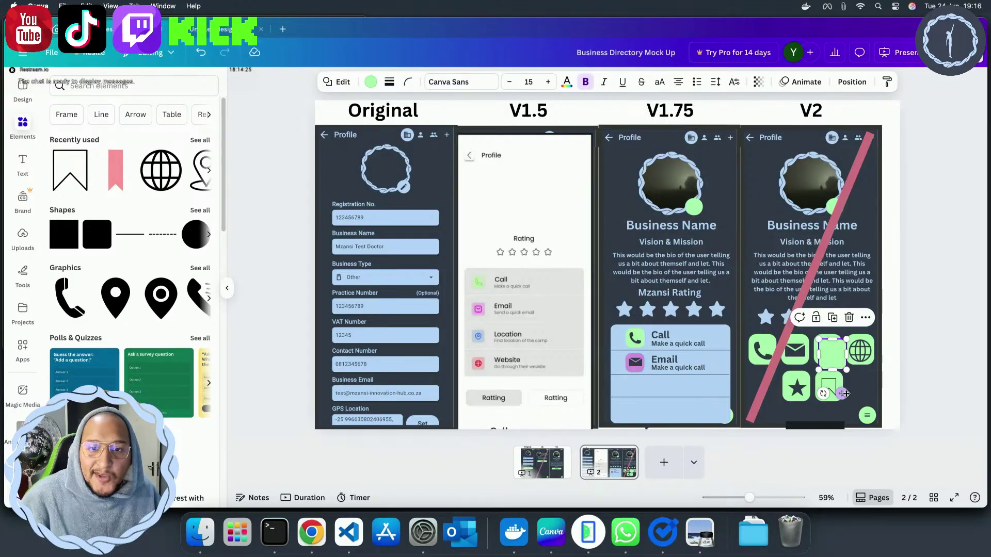
pyautogui.press('super+z')
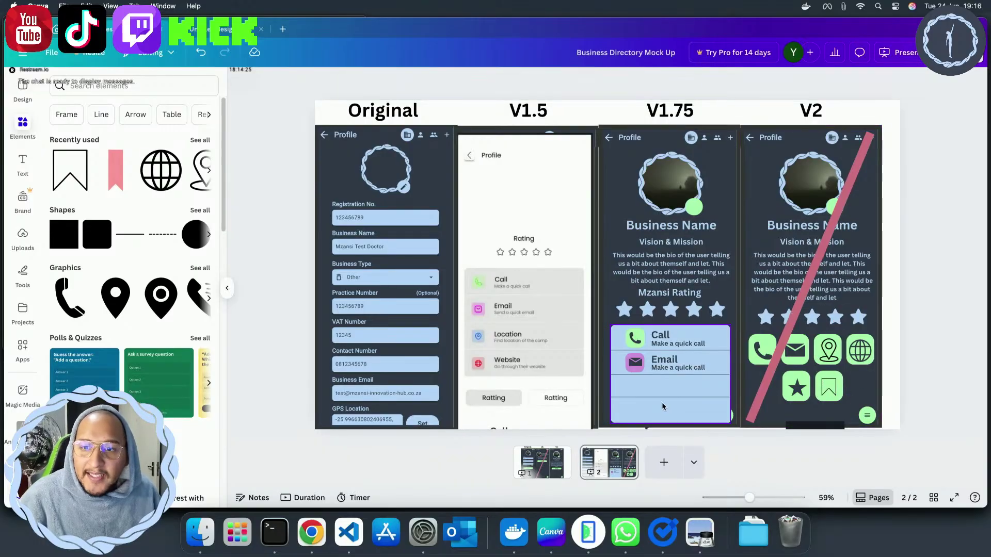
# Copy the purple tile into the panel's third row and nudge the divider line below it slightly down
pyautogui.click(638, 372)
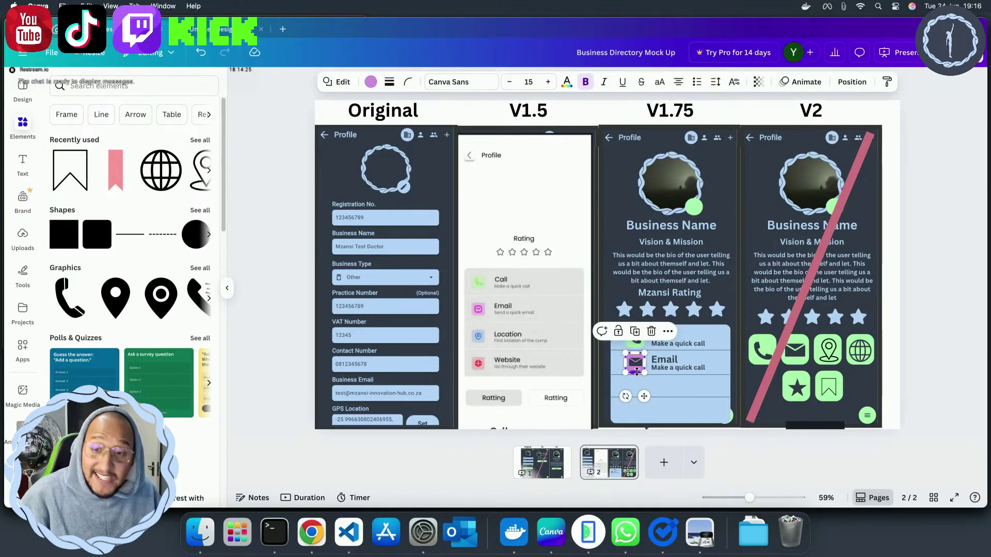
pyautogui.moveTo(644, 396); pyautogui.dragTo(646, 419)
pyautogui.click(667, 401)
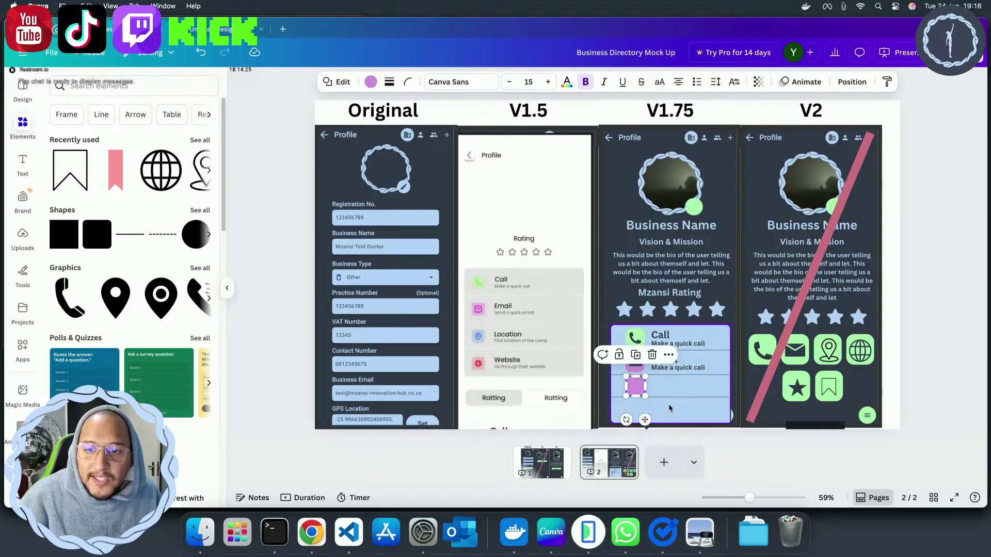
pyautogui.press('Down')
pyautogui.press('Down')
pyautogui.press('Down')
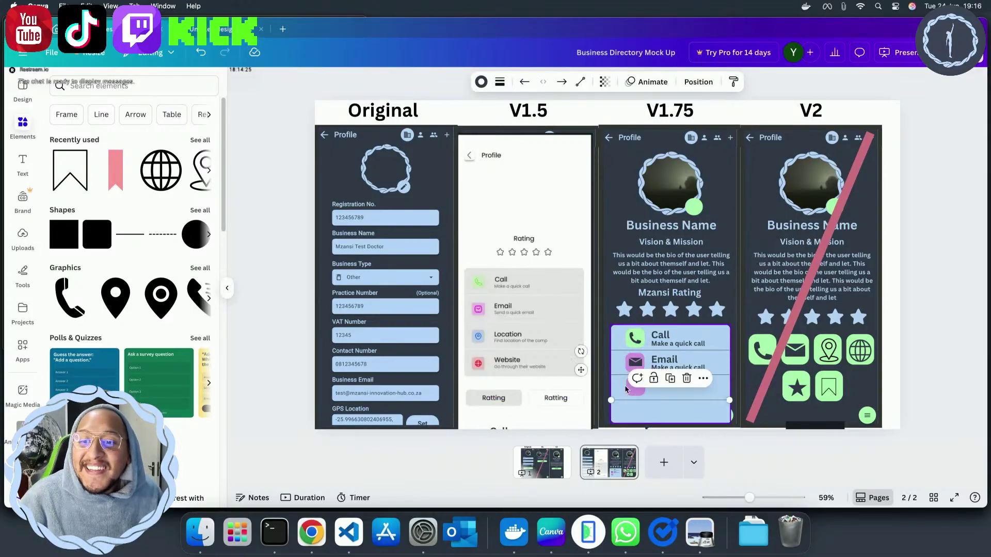
# Copy the location pin icon from the V2 mock-up onto the tile in the third row of V1.75's contact panel
pyautogui.click(829, 351)
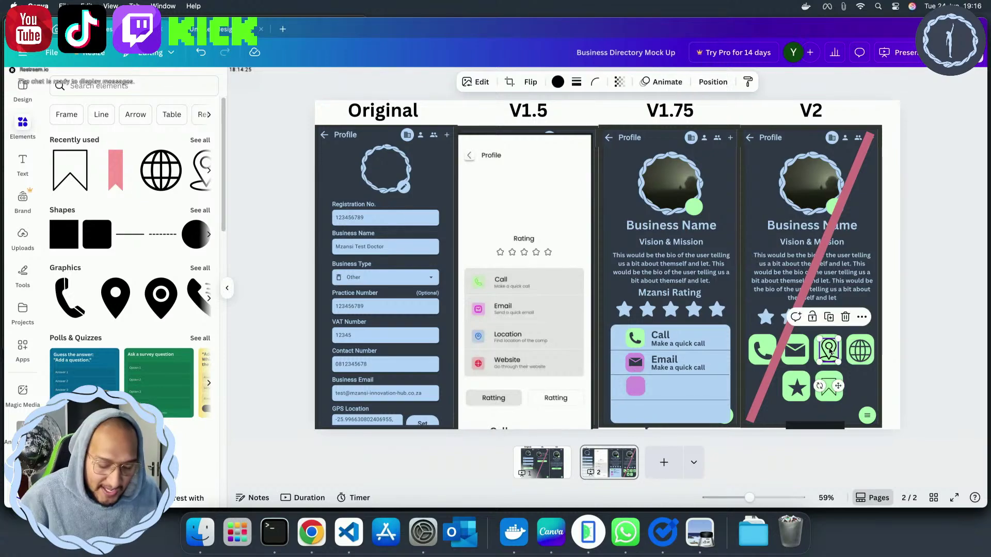
pyautogui.moveTo(842, 391); pyautogui.dragTo(645, 416)
pyautogui.click(642, 394)
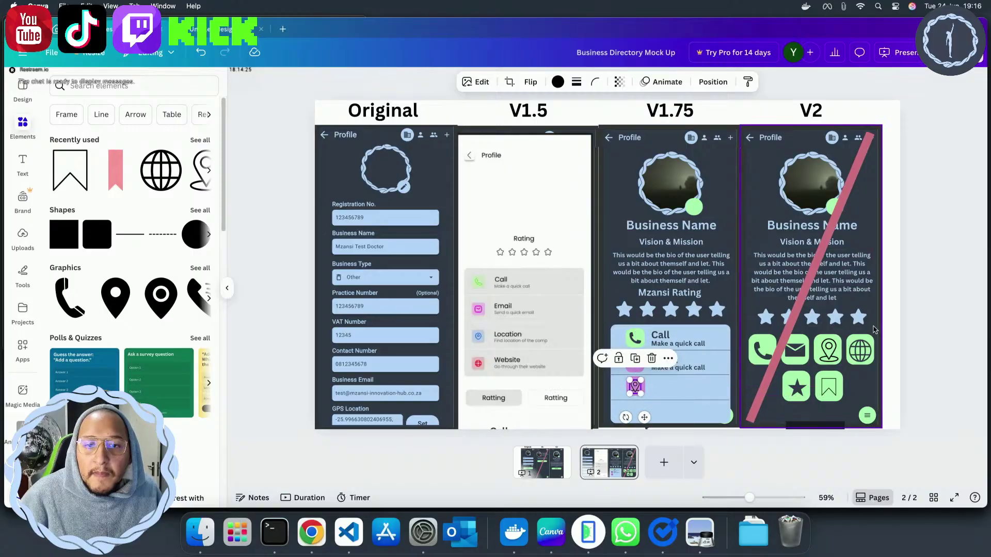
# Try blue and violet fills, including #415CEC and #506AF5, on the tile behind the location pin
pyautogui.click(640, 386)
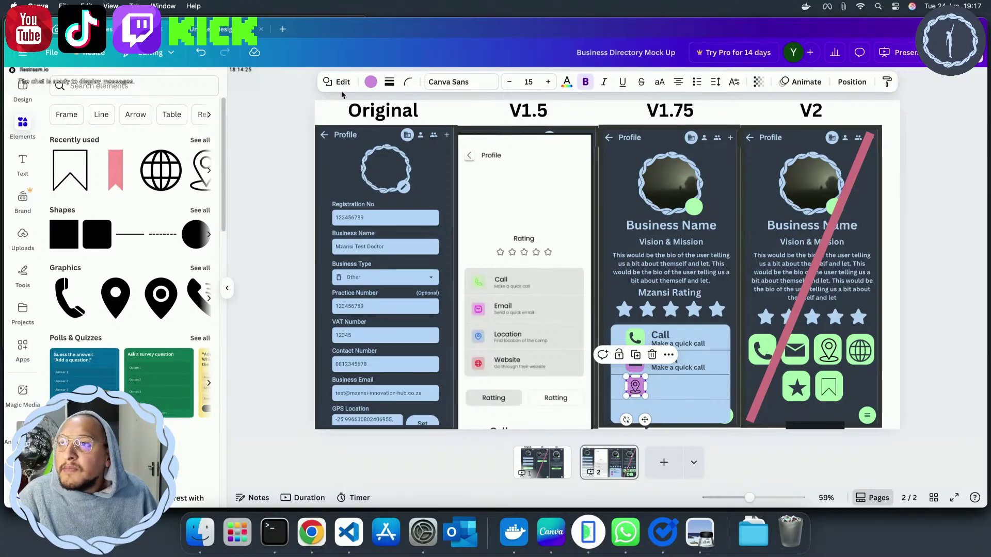
pyautogui.click(371, 81)
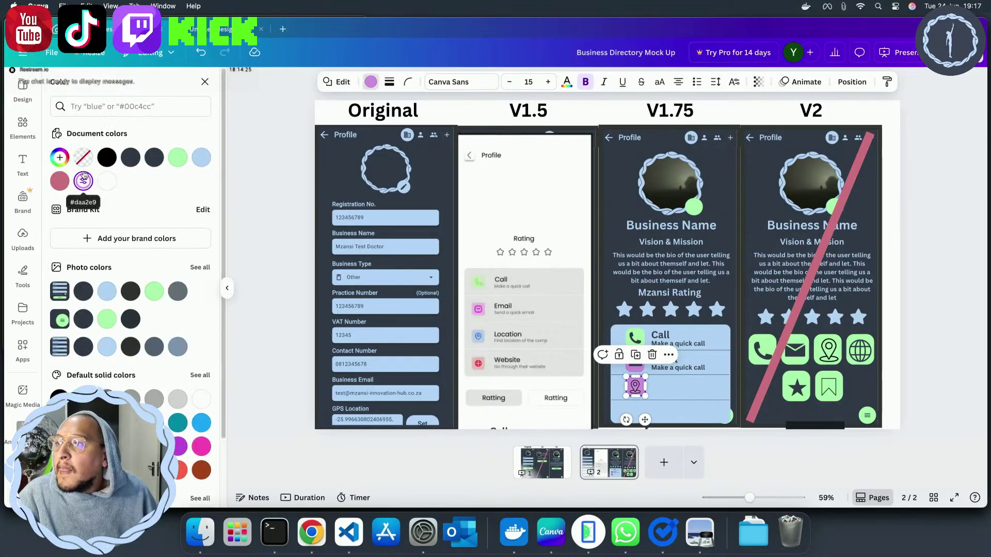
pyautogui.click(64, 162)
pyautogui.moveTo(169, 269); pyautogui.dragTo(147, 269)
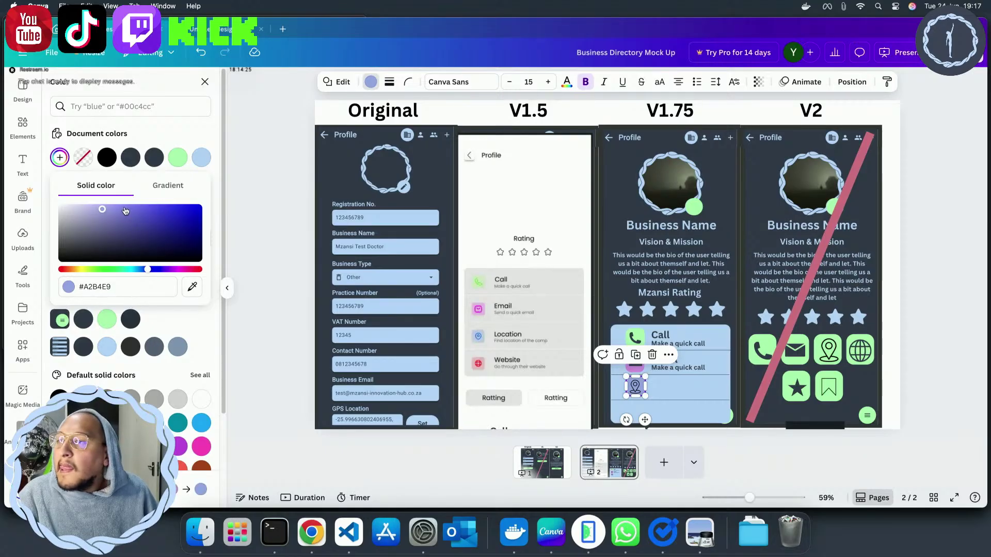
pyautogui.moveTo(148, 271)
pyautogui.mouseDown()
pyautogui.moveTo(138, 271)
pyautogui.moveTo(158, 269)
pyautogui.mouseUp()
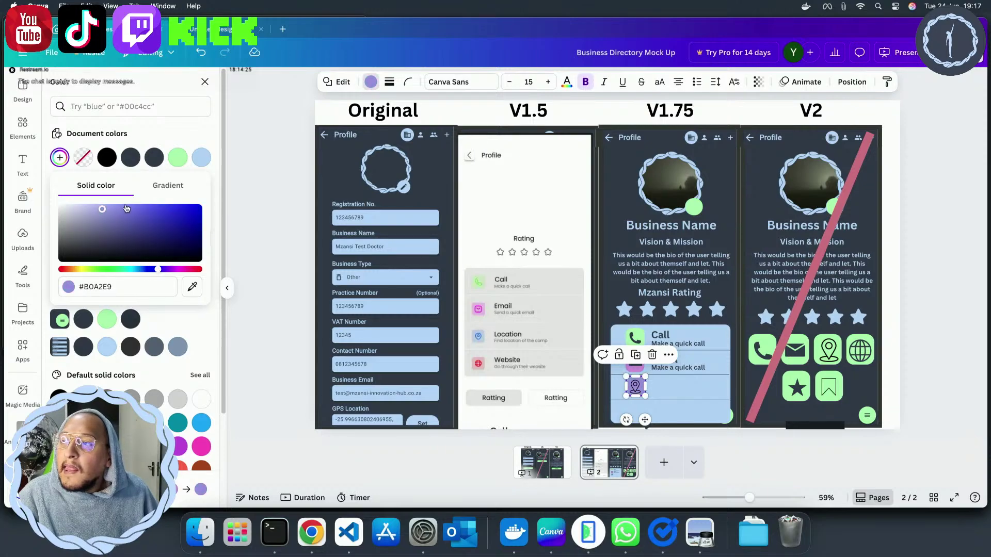
pyautogui.moveTo(126, 208); pyautogui.dragTo(163, 208)
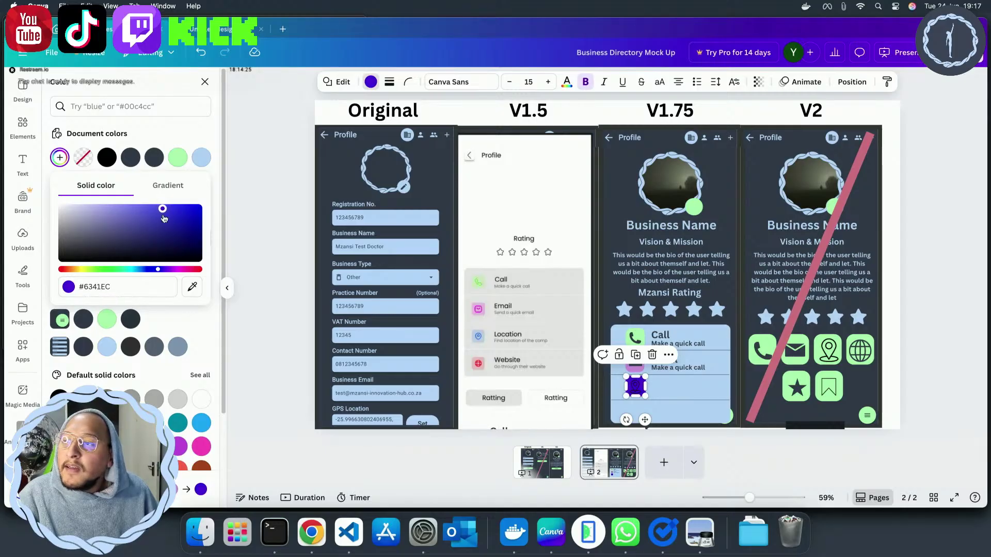
pyautogui.moveTo(158, 269); pyautogui.dragTo(150, 270)
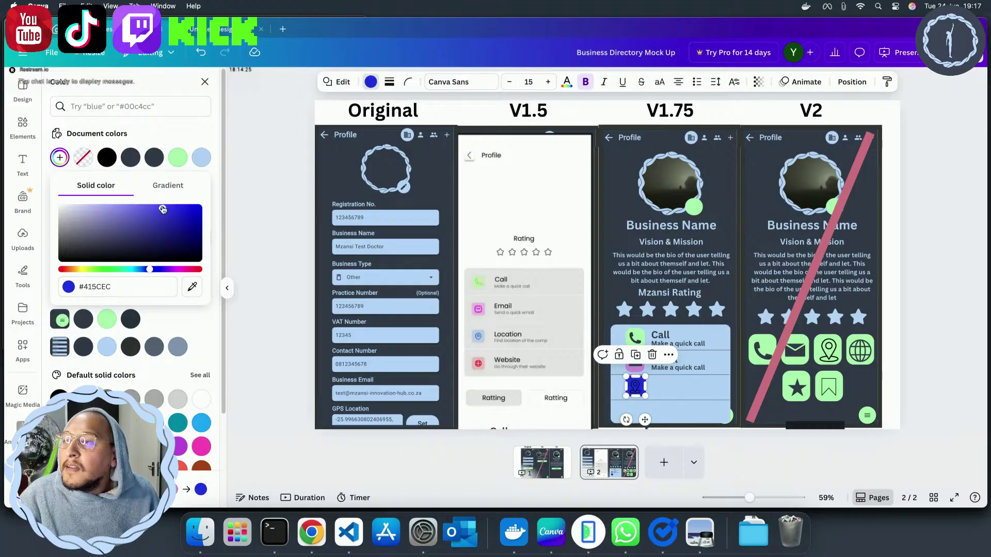
pyautogui.moveTo(162, 209); pyautogui.dragTo(154, 207)
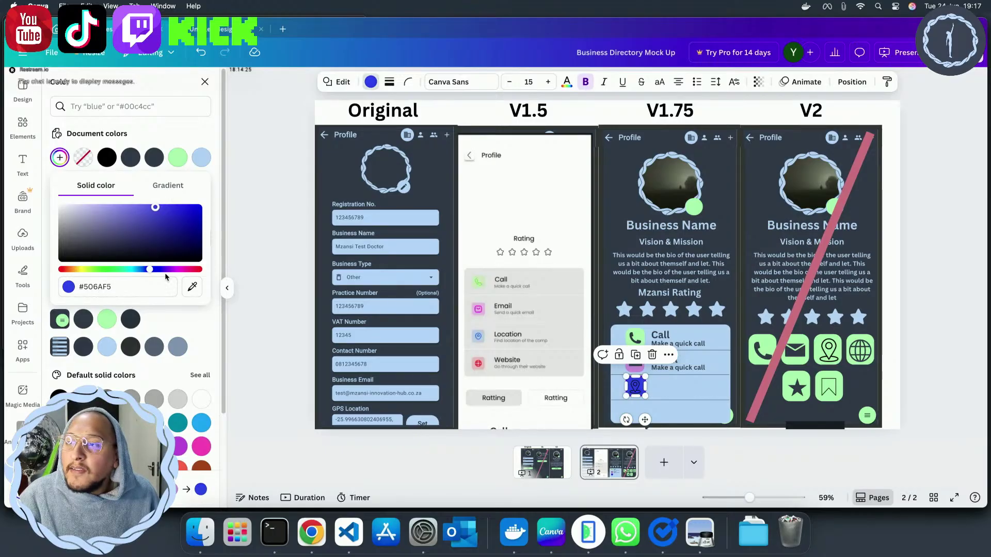
# Recolour the tile behind the location pin pale yellow (#E9E8A1) and deselect it
pyautogui.click(83, 271)
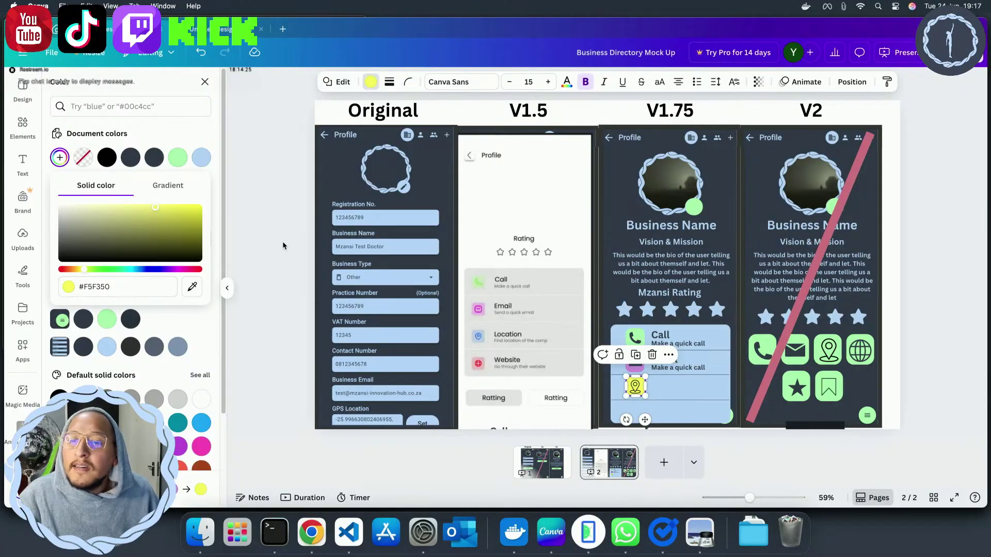
pyautogui.press('Escape')
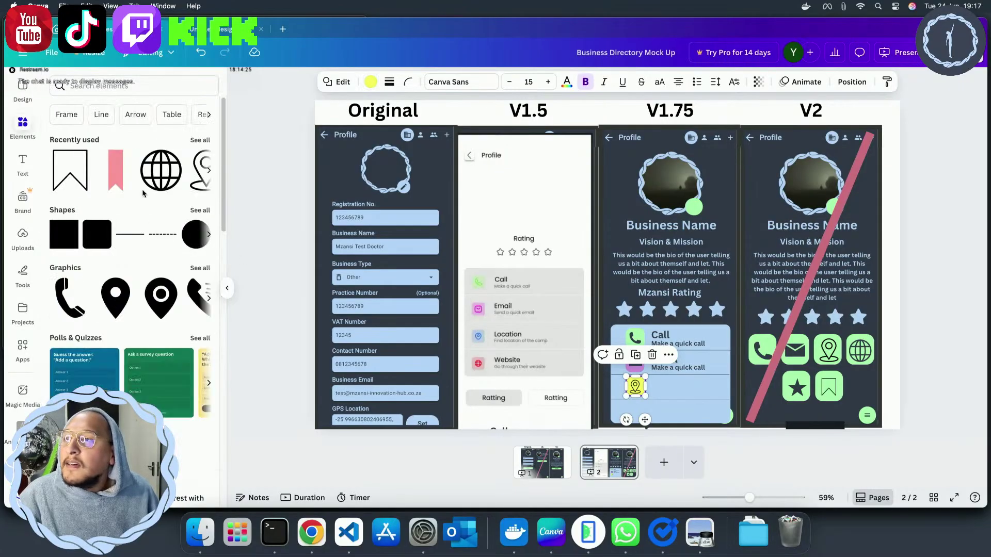
pyautogui.click(370, 82)
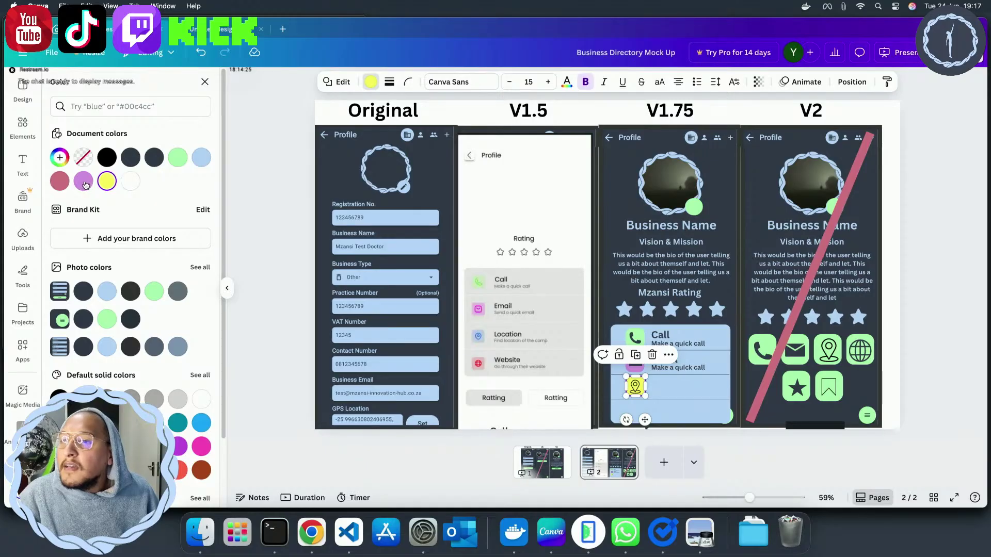
pyautogui.click(59, 157)
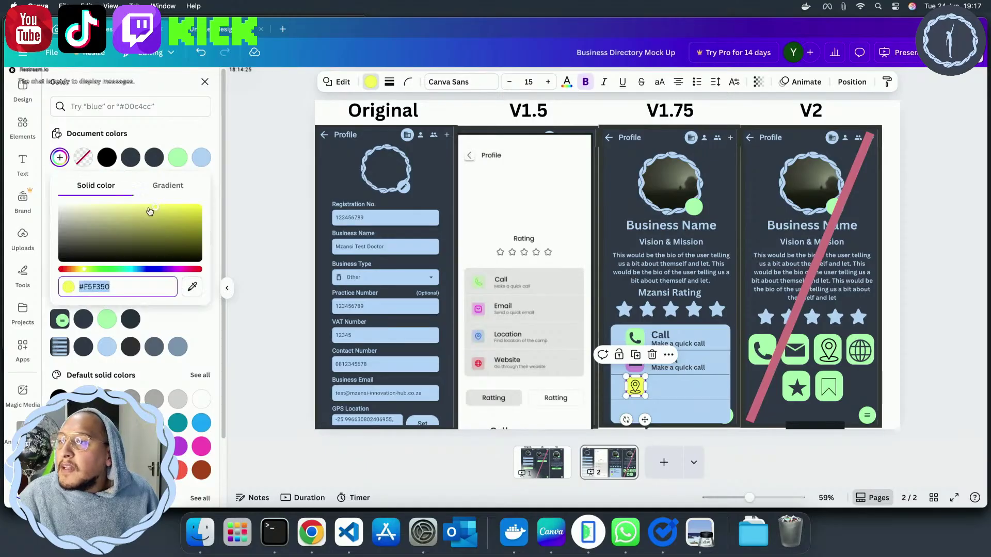
pyautogui.moveTo(154, 207); pyautogui.dragTo(103, 209)
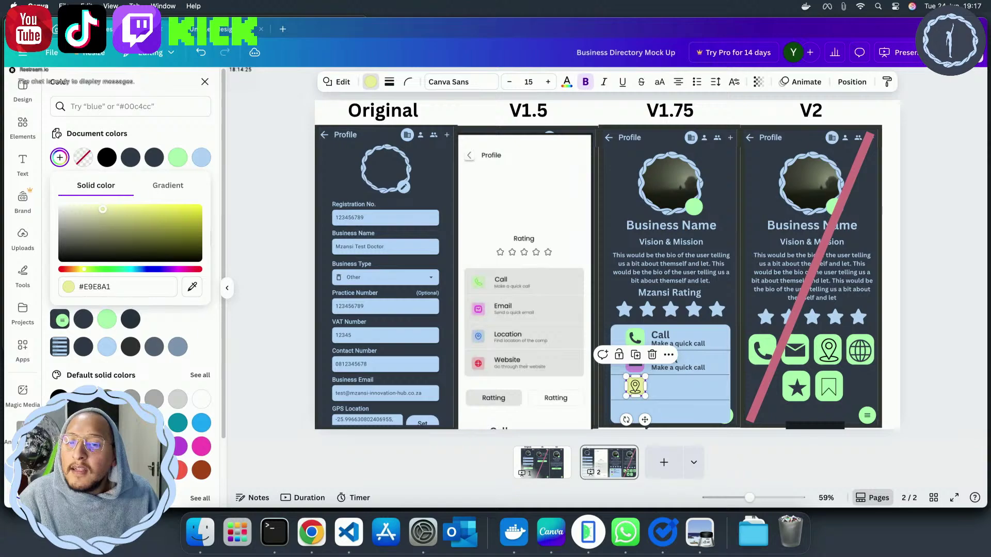
pyautogui.click(802, 443)
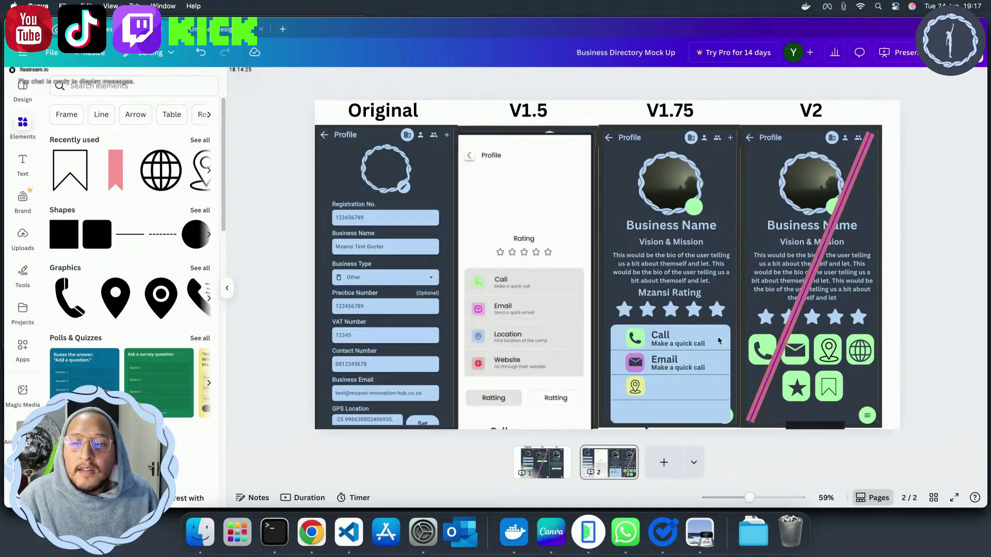
pyautogui.click(661, 364)
pyautogui.click(661, 365)
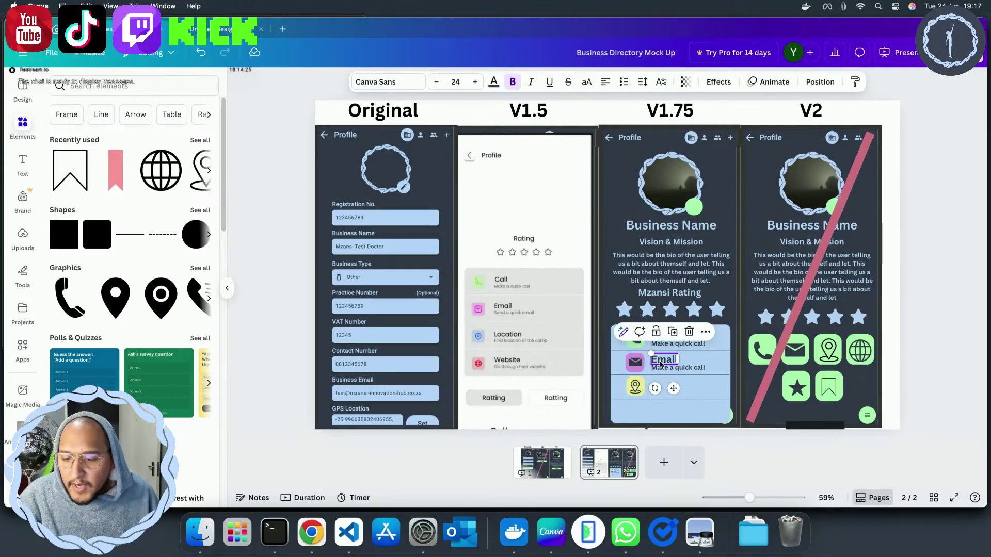
# Switch to the Android emulator and move its window towards the middle of the screen, clear of the element library
pyautogui.click(588, 531)
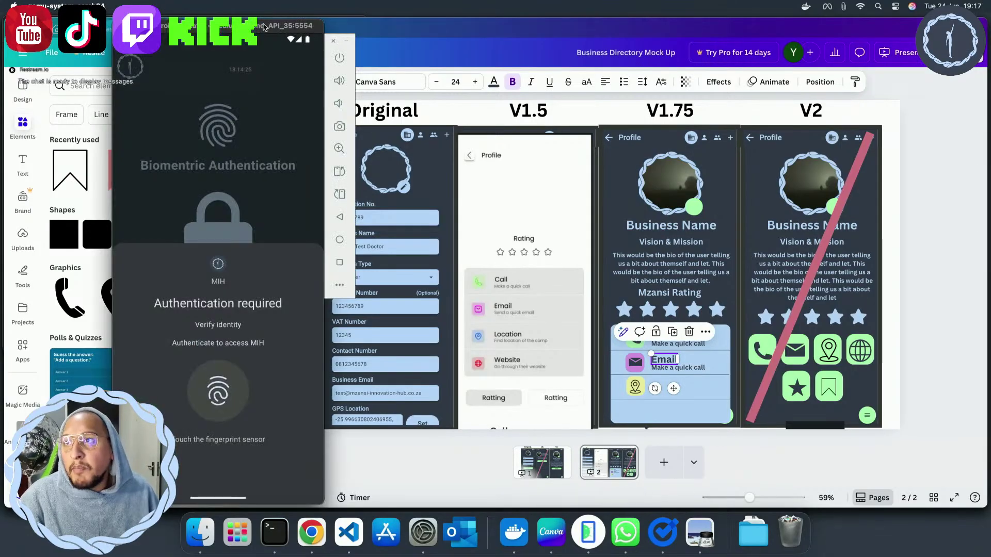
pyautogui.moveTo(265, 27); pyautogui.dragTo(621, 26)
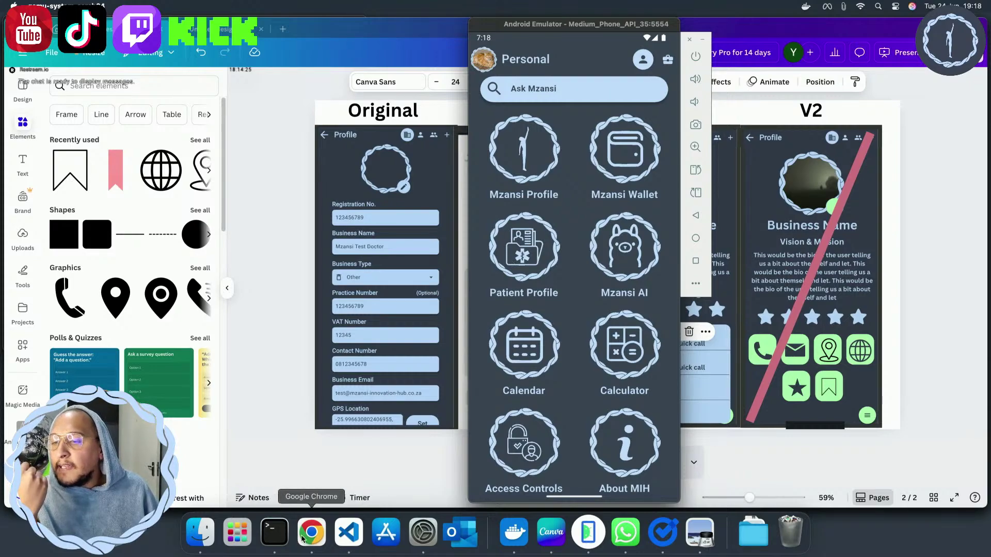
# Switch to Visual Studio Code and examine the repository's branch list and its changed files
pyautogui.click(348, 532)
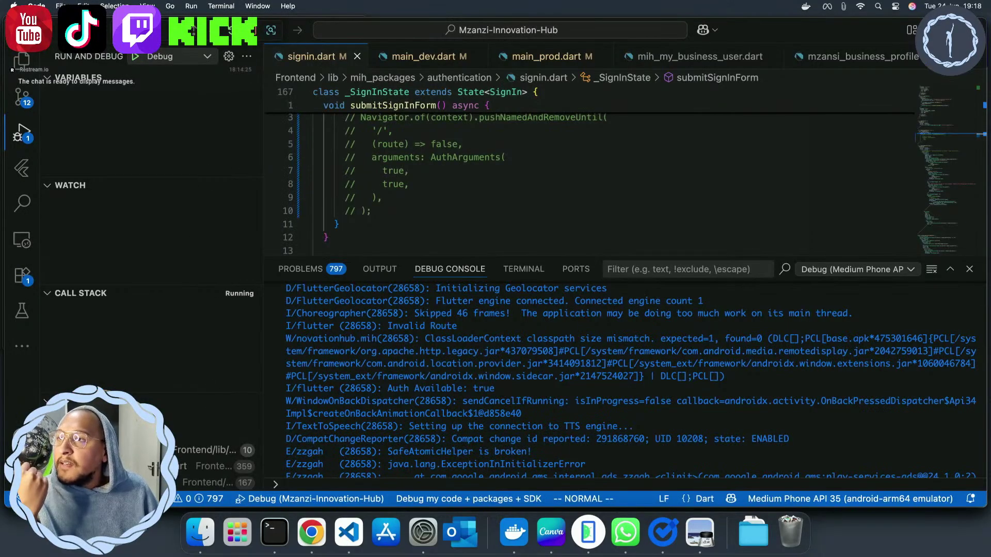
pyautogui.click(49, 498)
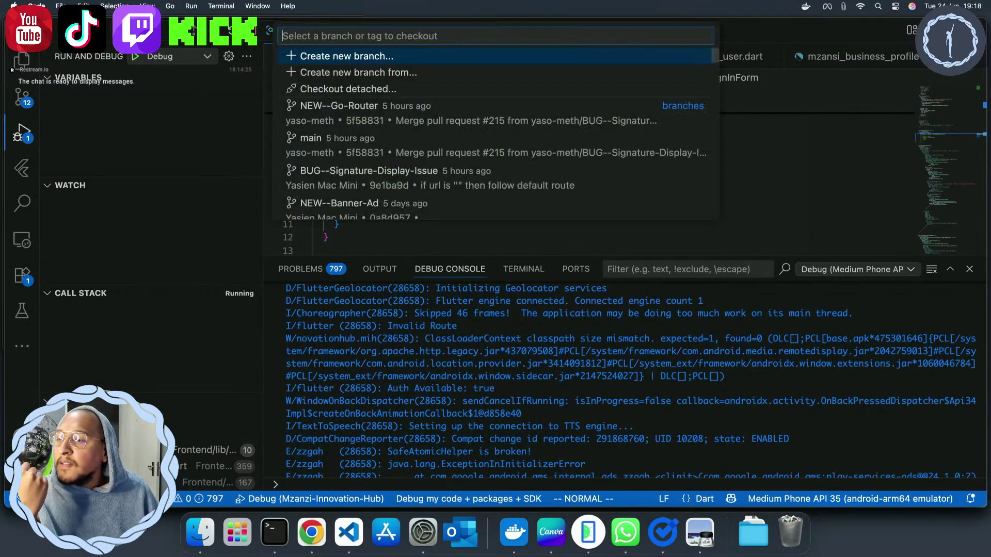
pyautogui.click(22, 96)
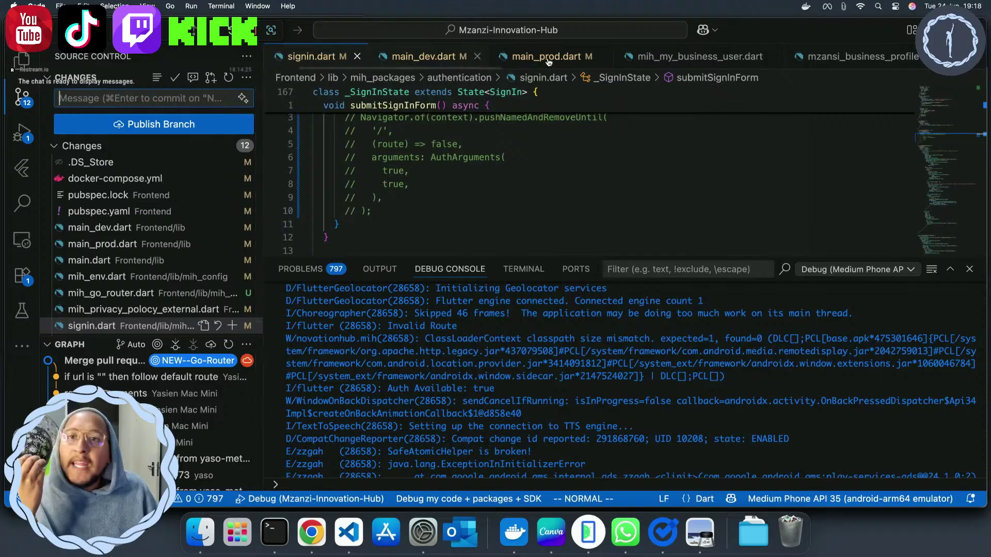
pyautogui.moveTo(727, 34); pyautogui.dragTo(769, 32)
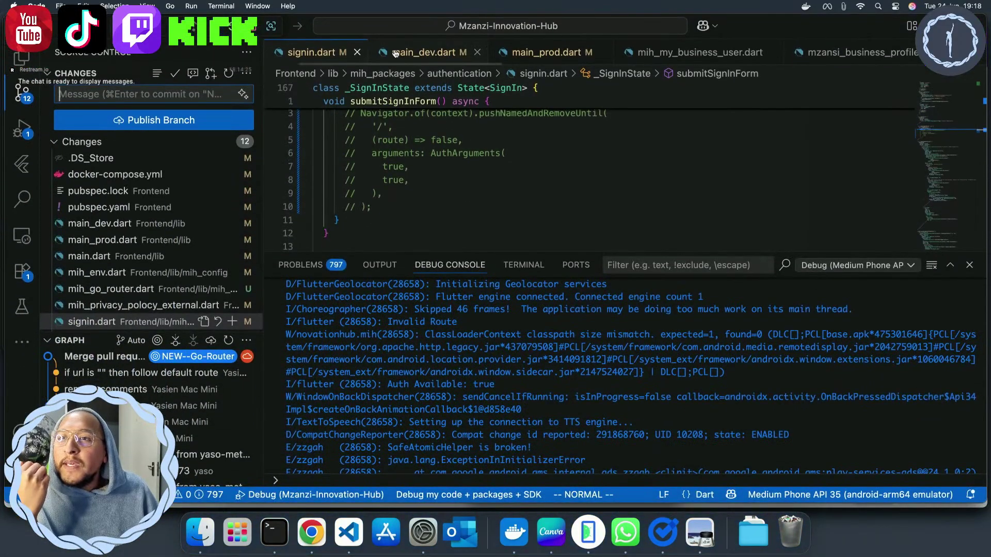
# Open mih_wallet_tile.dart from the package_tiles folder of mzansi_wallet and enlarge the code area by shrinking the debug console
pyautogui.press('super+shift+e')
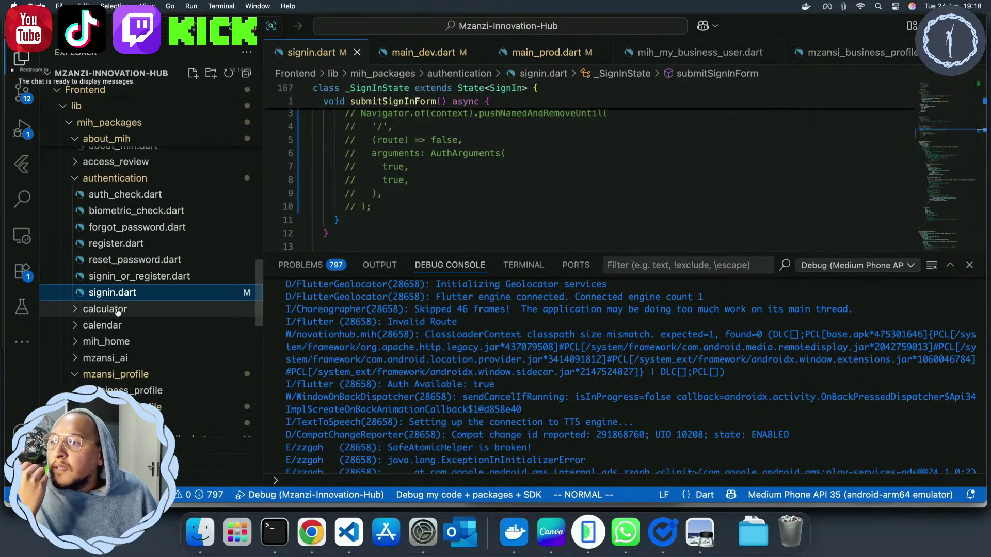
pyautogui.scroll(-5, 118, 312)
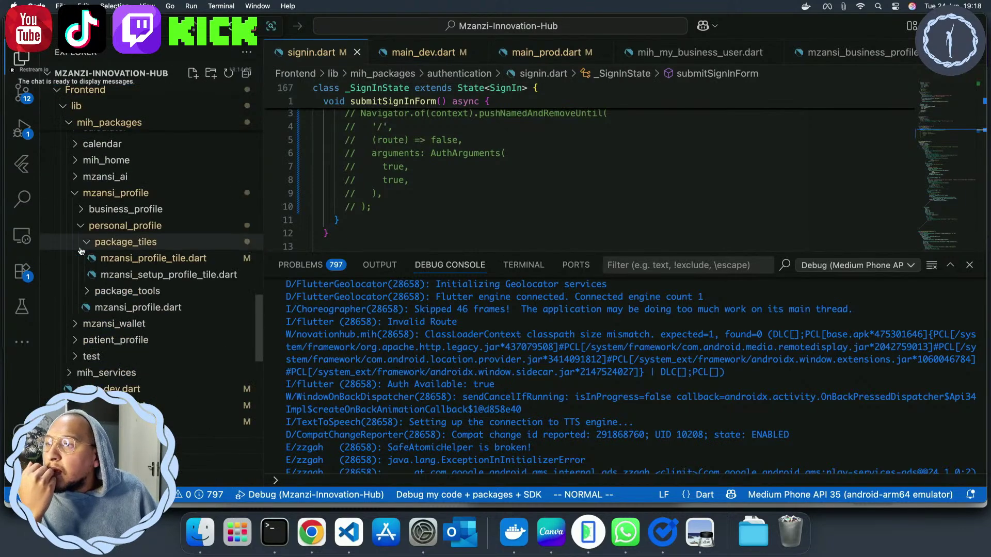
pyautogui.click(76, 193)
pyautogui.click(76, 214)
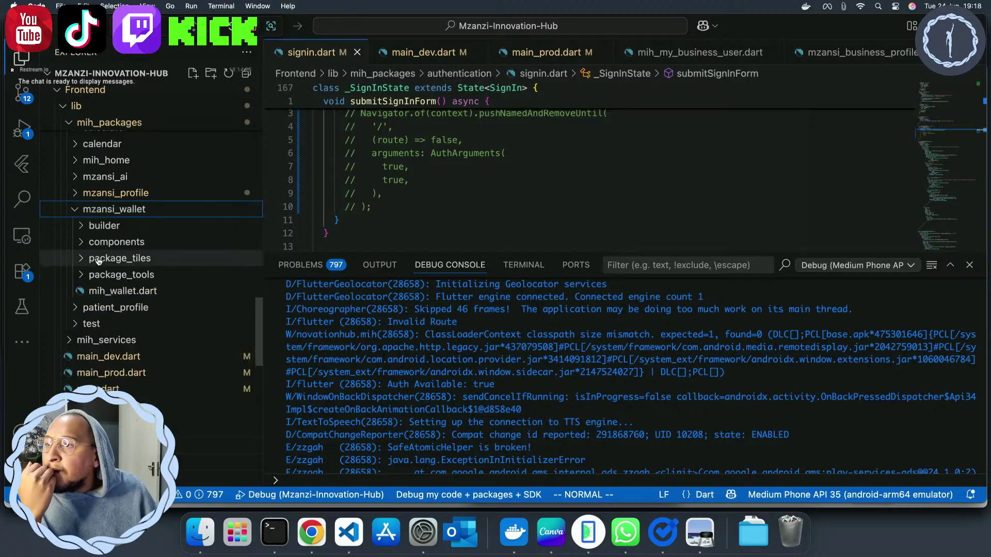
pyautogui.click(82, 259)
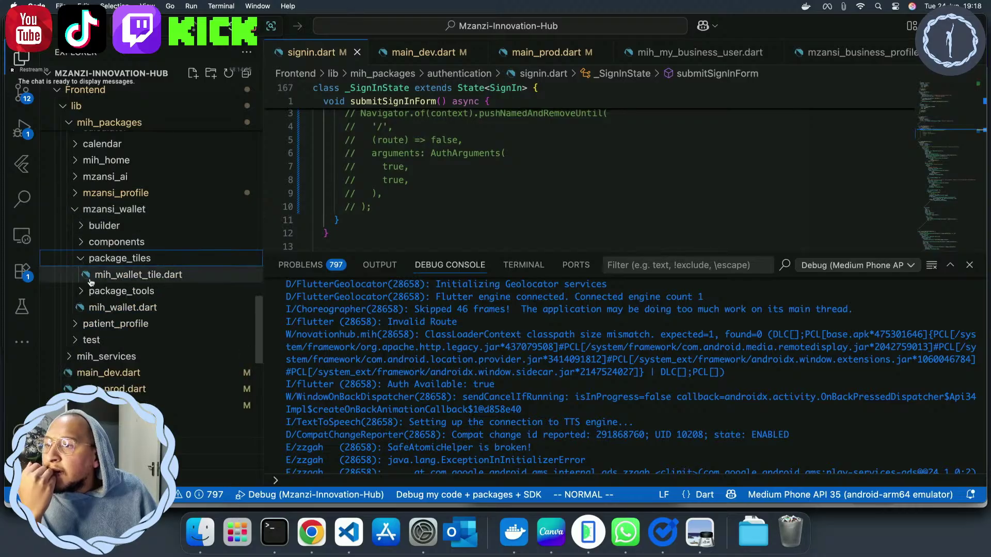
pyautogui.click(98, 275)
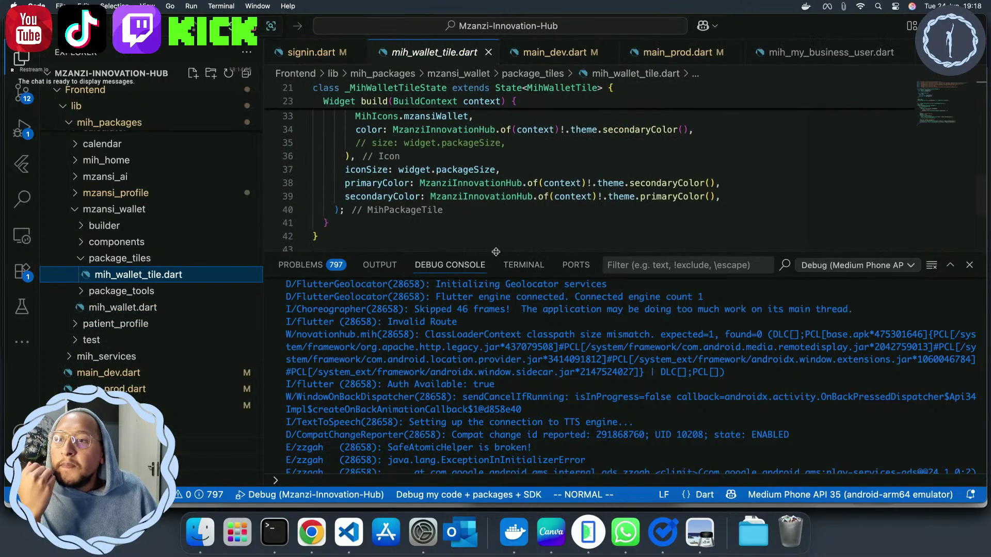
pyautogui.moveTo(496, 251); pyautogui.dragTo(493, 431)
pyautogui.scroll(2, 438, 300)
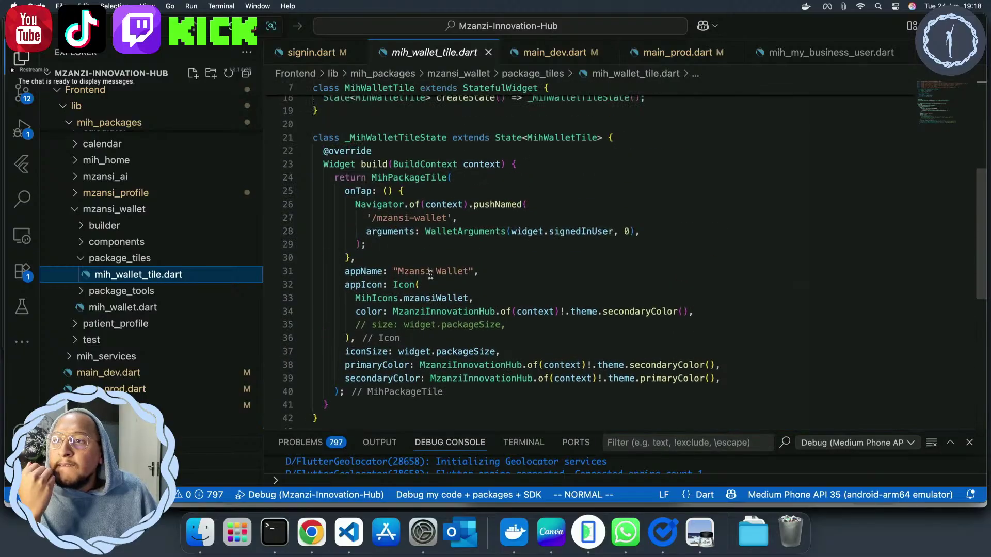
# Add a context.push call to '/mzansi-wallet' with extra: WalletArguments(widget.signedInUser, 0) at the start of the wallet tile's onTap handler
pyautogui.click(415, 192)
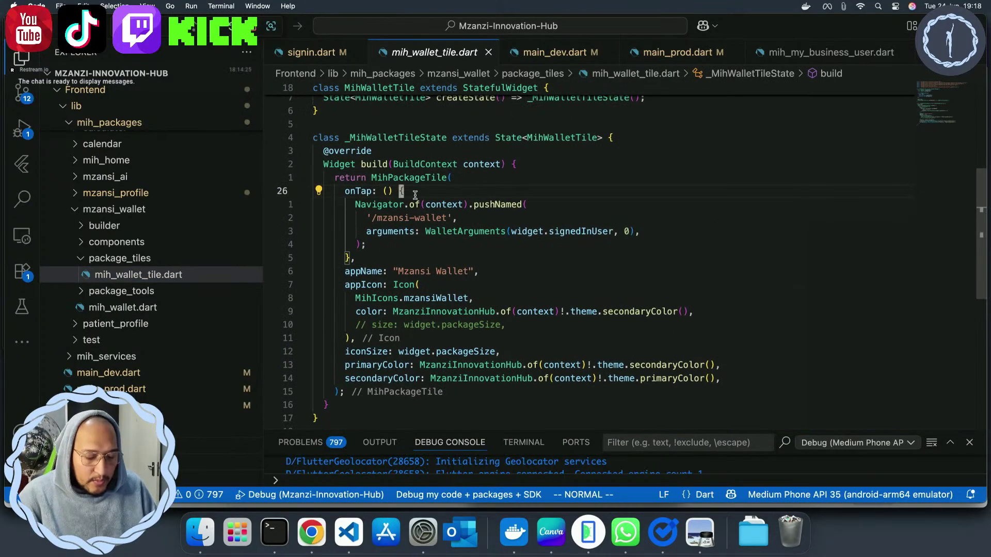
pyautogui.write('ocon')
pyautogui.write('te')
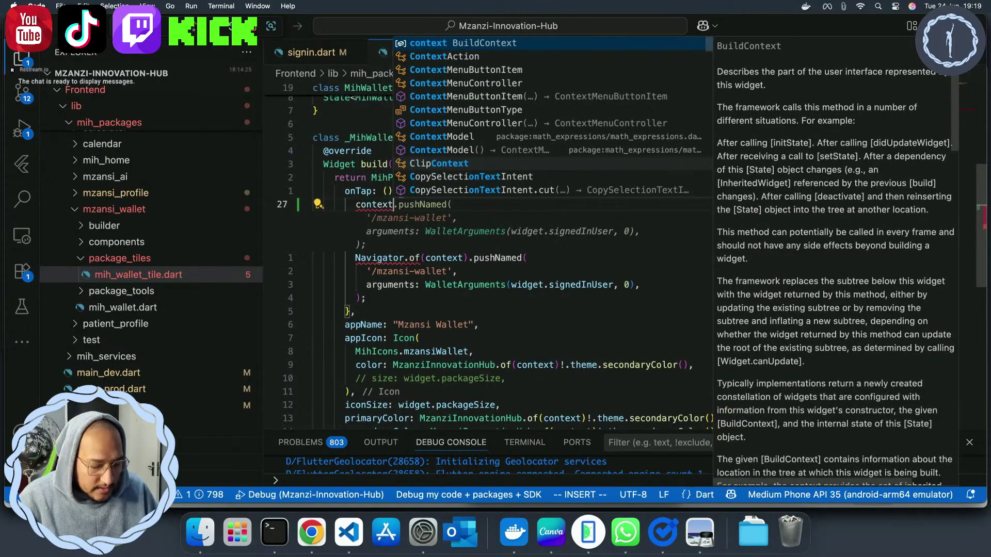
pyautogui.write('ext.pu')
pyautogui.press('Return')
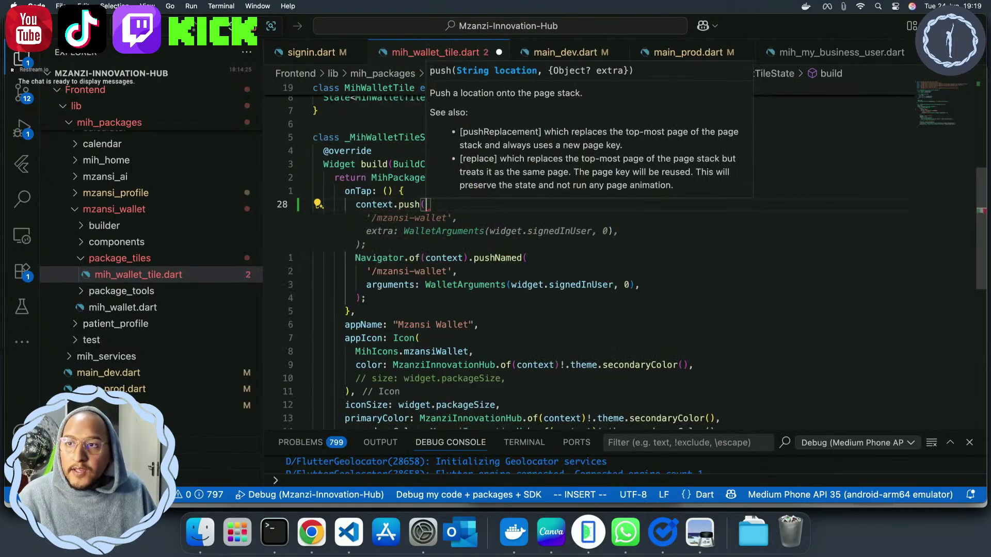
pyautogui.press('Tab')
pyautogui.press('Escape')
# Comment out the old Navigator.of(context).pushNamed call in the onTap handler and save the file
pyautogui.press('j')
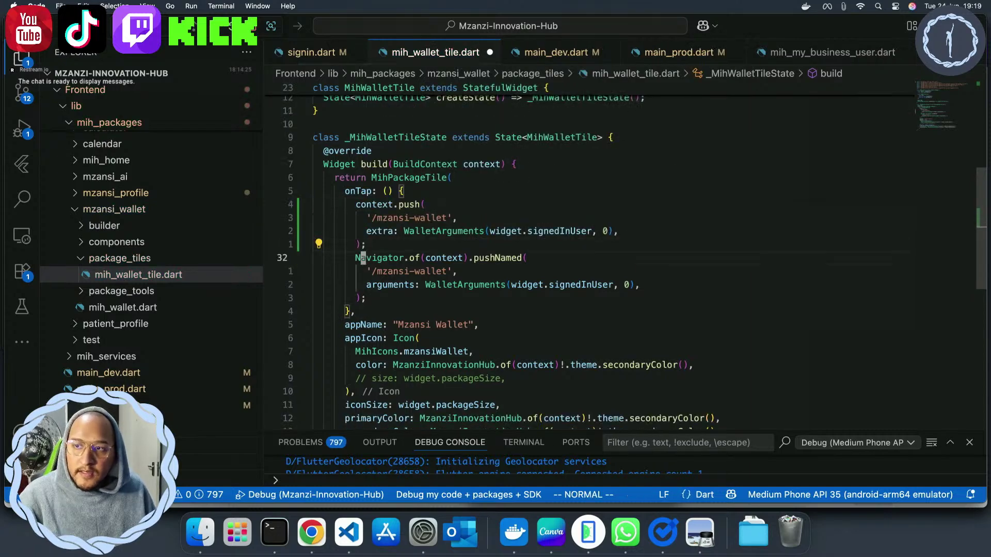
pyautogui.press('v')
pyautogui.press('j')
pyautogui.press('j')
pyautogui.press('j')
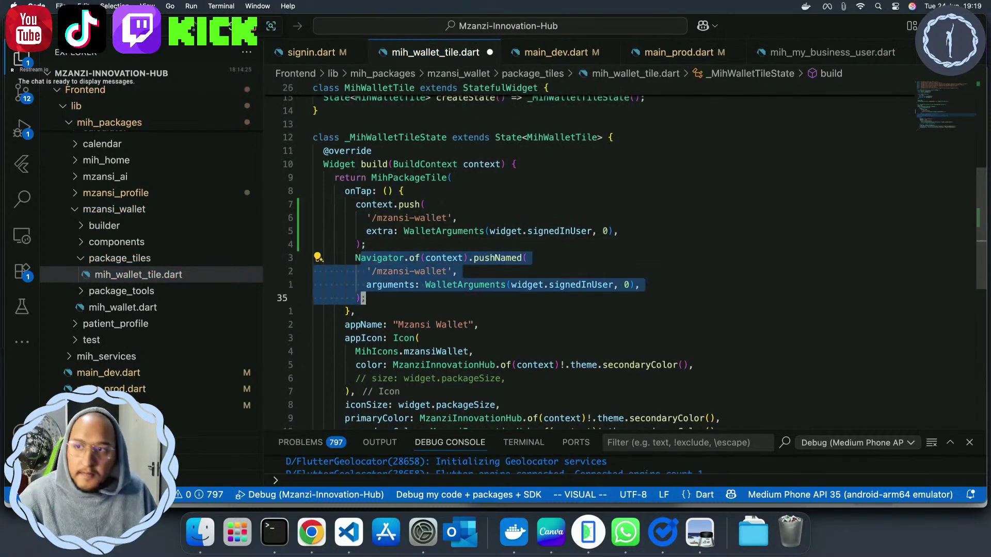
pyautogui.write('gc:w')
pyautogui.press('Return')
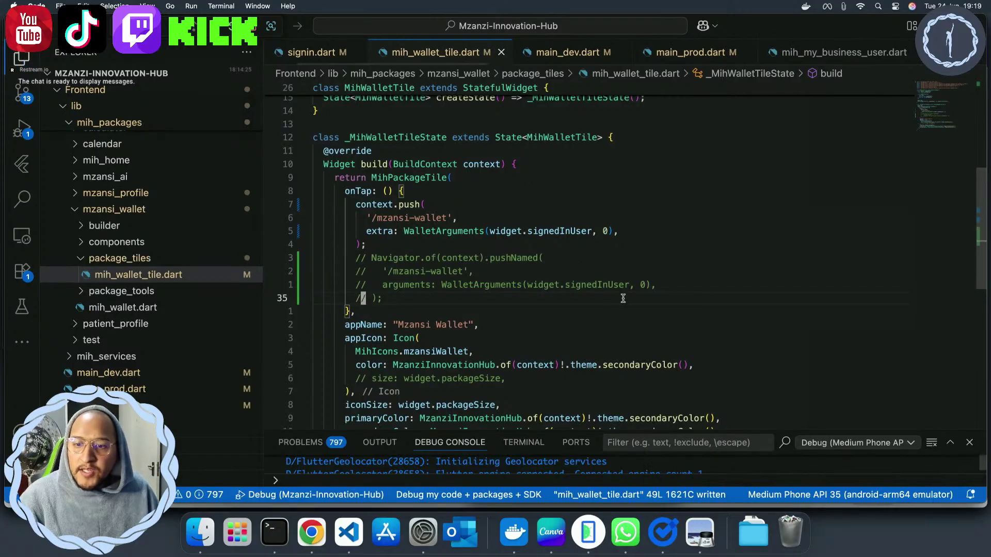
# Switch to the Android emulator, test the Mzansi Wallet tile from the home screen and return home
pyautogui.press('super+Tab')
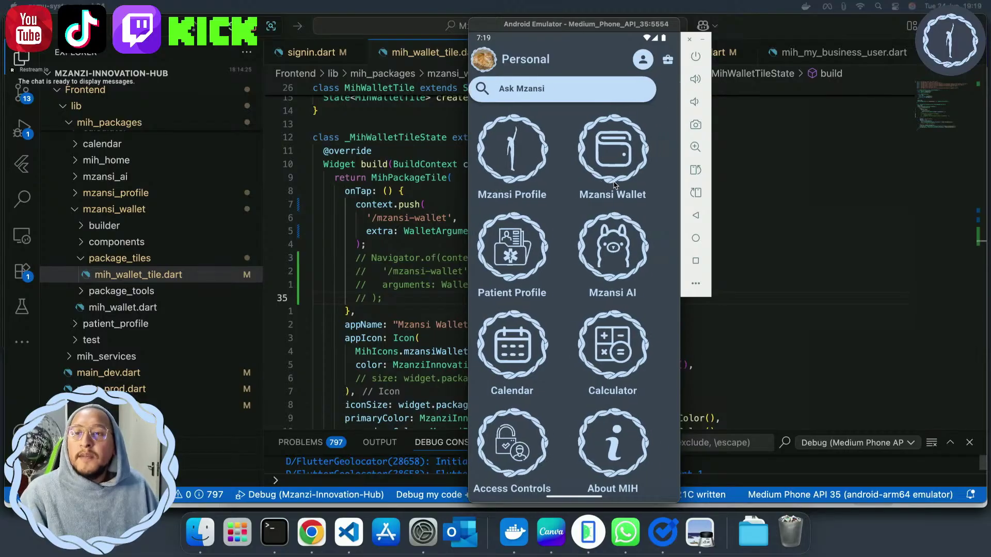
pyautogui.click(634, 166)
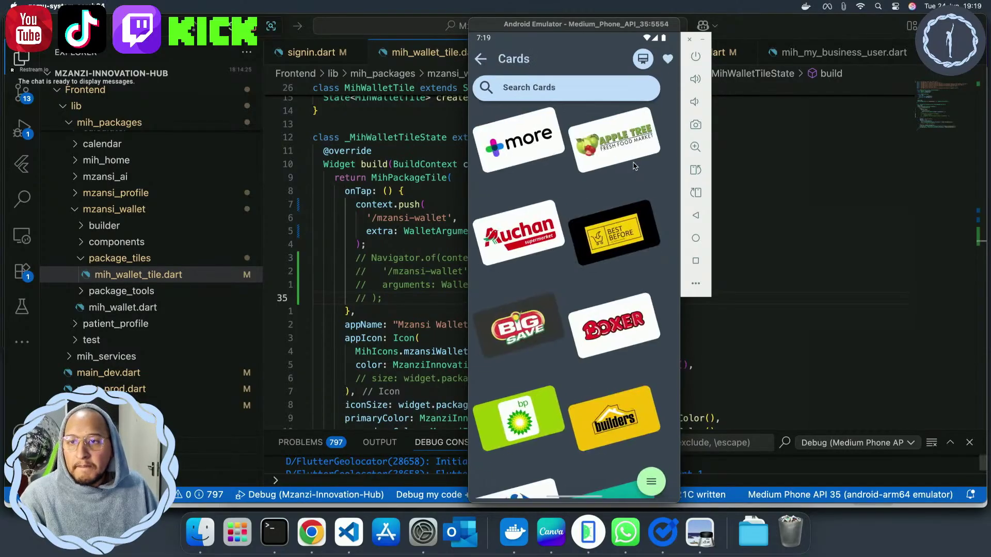
pyautogui.moveTo(589, 28); pyautogui.dragTo(577, 27)
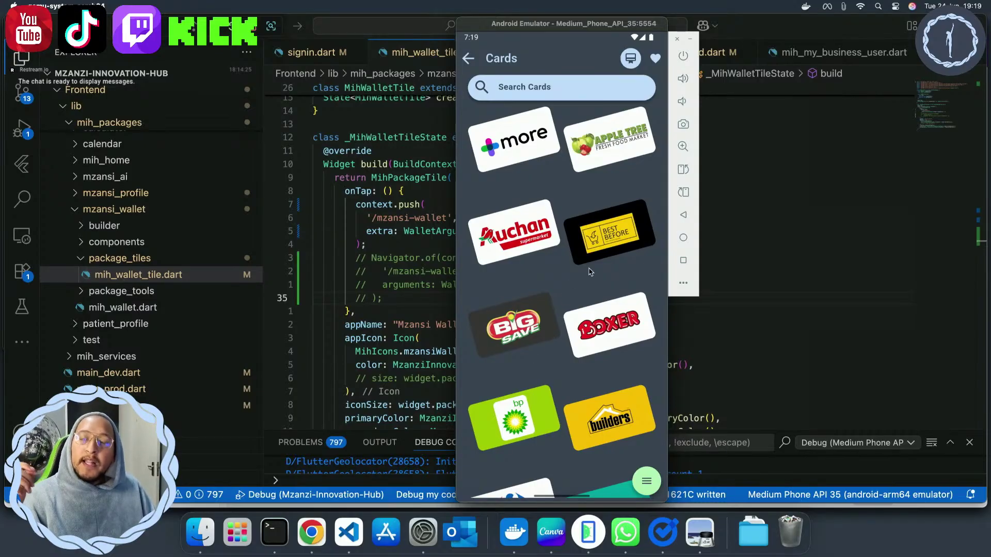
pyautogui.click(468, 59)
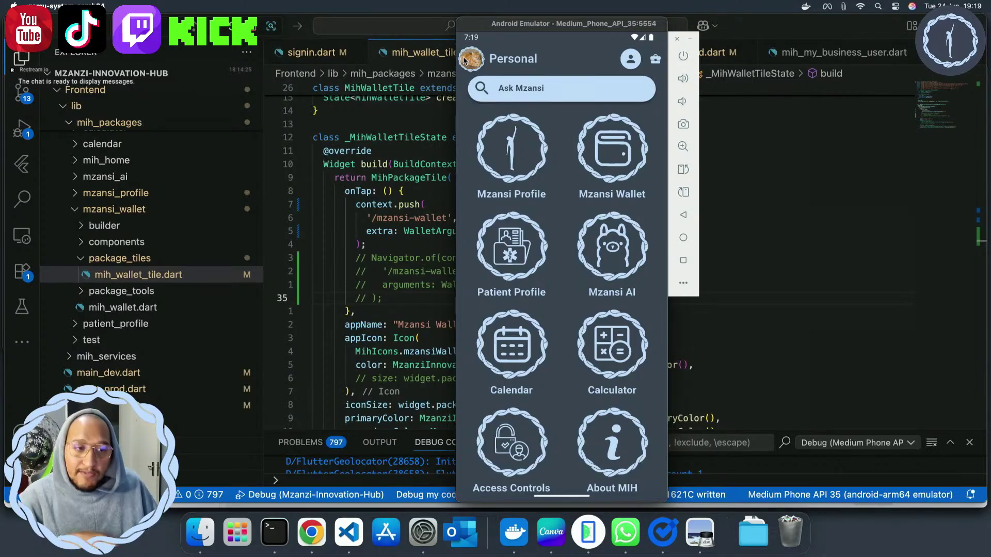
# Open the emulator's extended controls, and retest Mzansi Wallet by going in and out and viewing the Apple Tree card
pyautogui.click(683, 283)
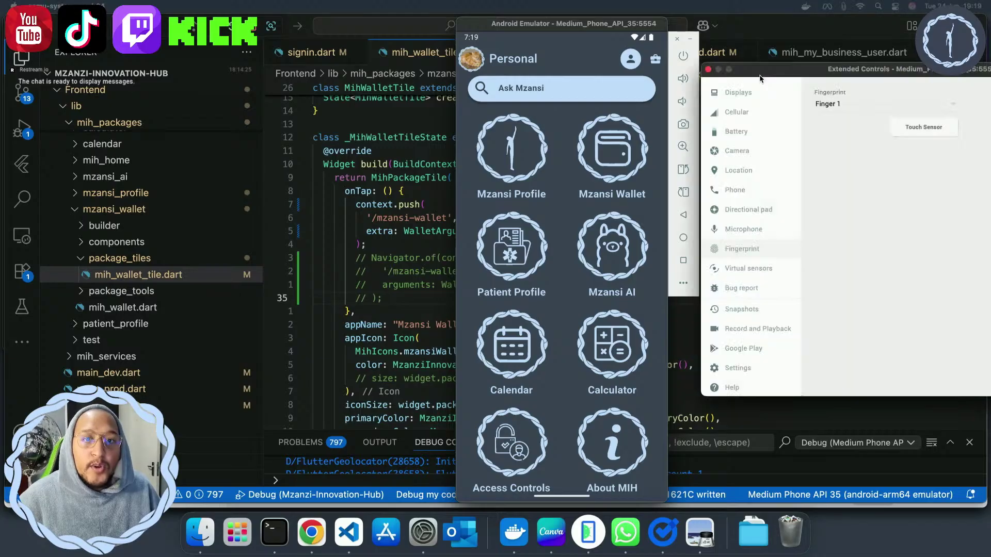
pyautogui.click(566, 121)
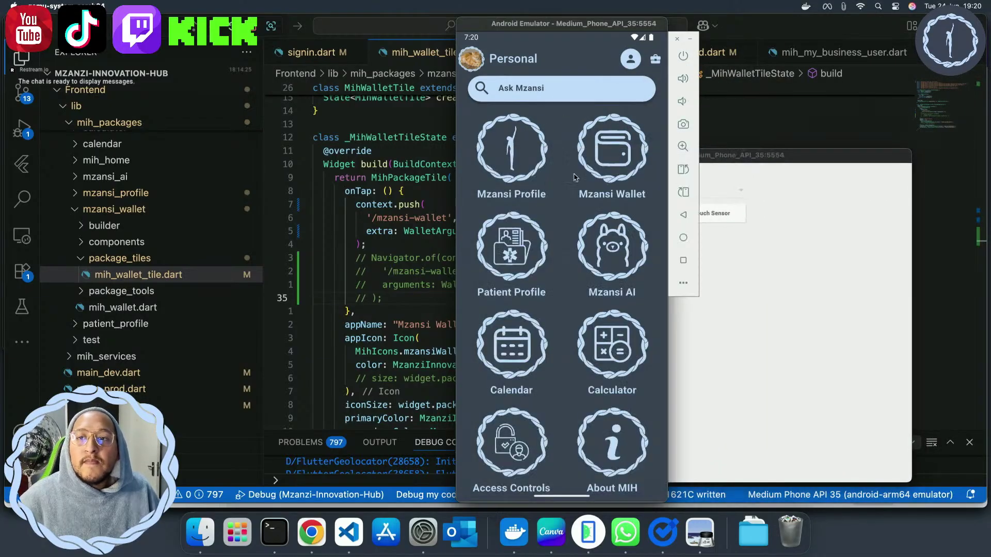
pyautogui.click(623, 133)
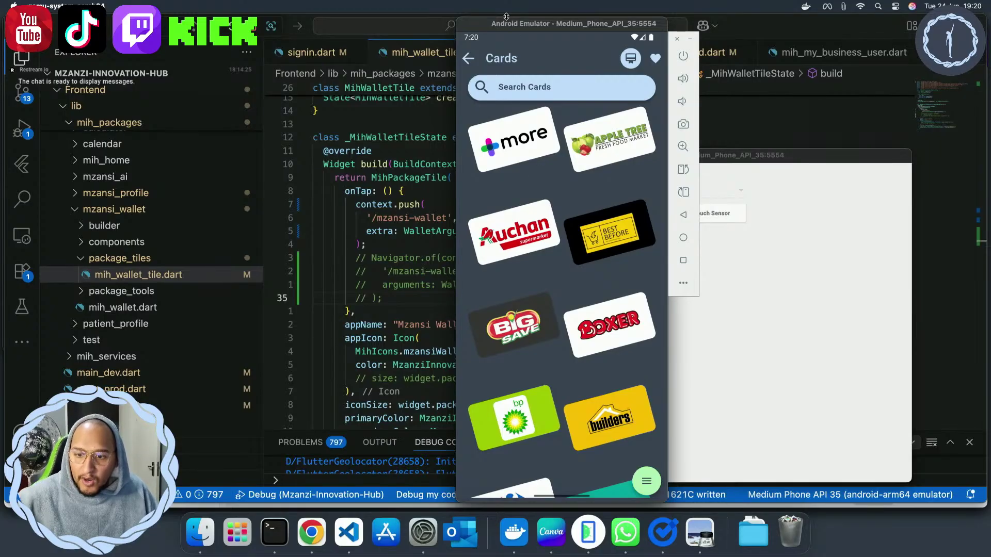
pyautogui.click(470, 58)
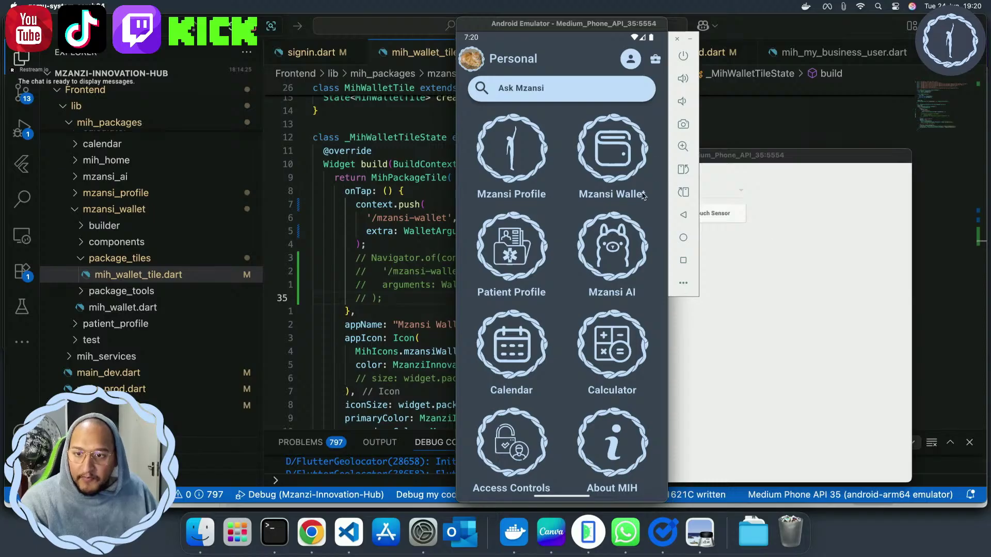
pyautogui.click(635, 157)
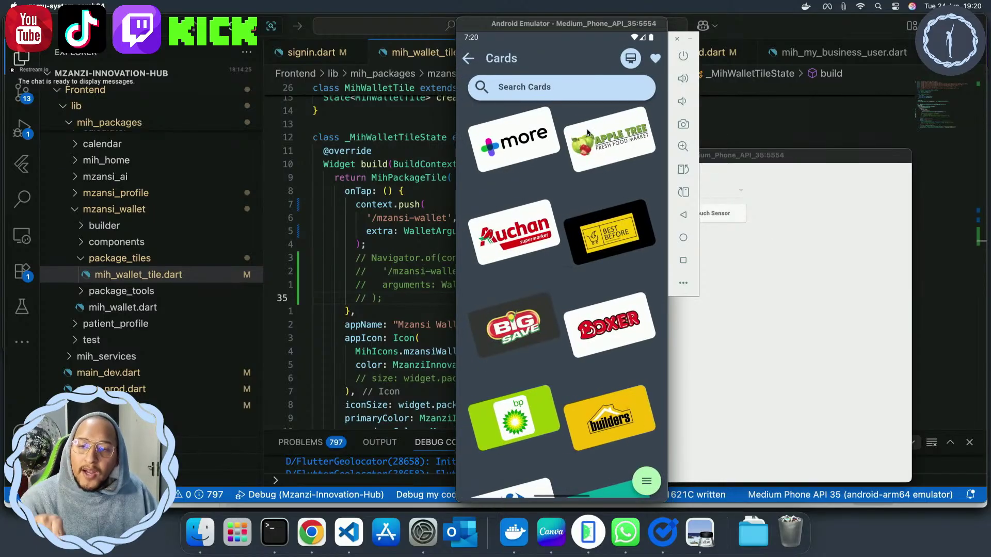
pyautogui.click(620, 139)
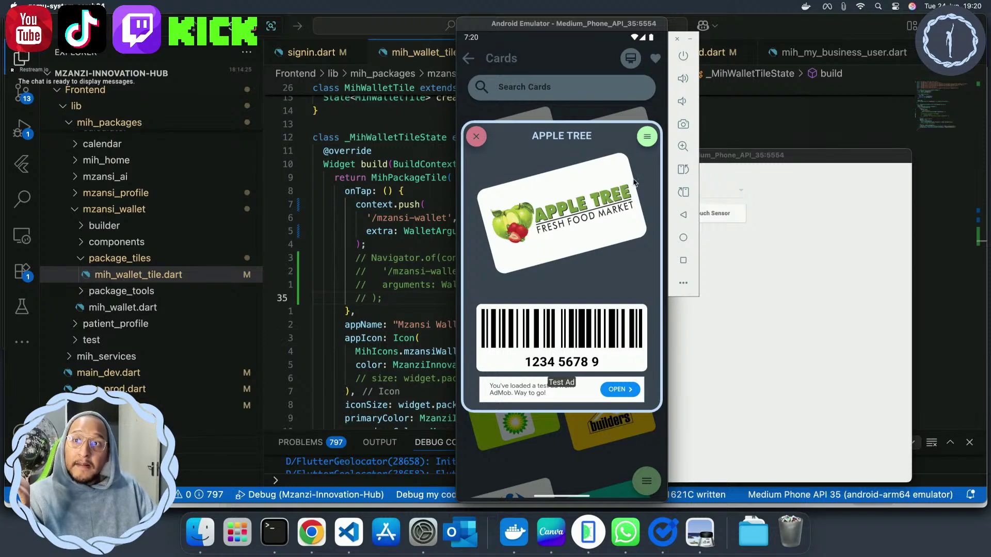
pyautogui.click(475, 137)
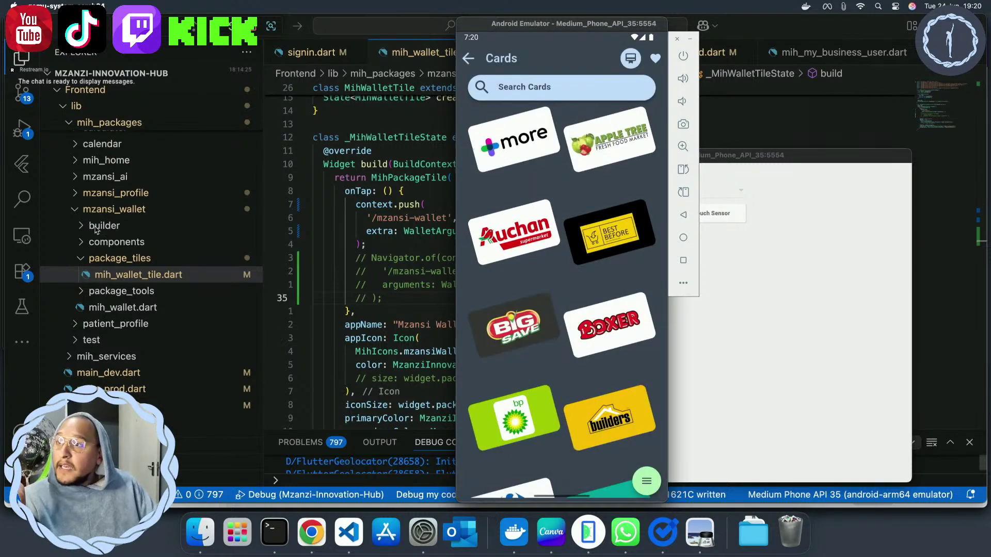
# Switch to Visual Studio Code and open mzansi_calendar_tile.dart from the calendar package's package_tiles folder at its onTap handler
pyautogui.click(76, 144)
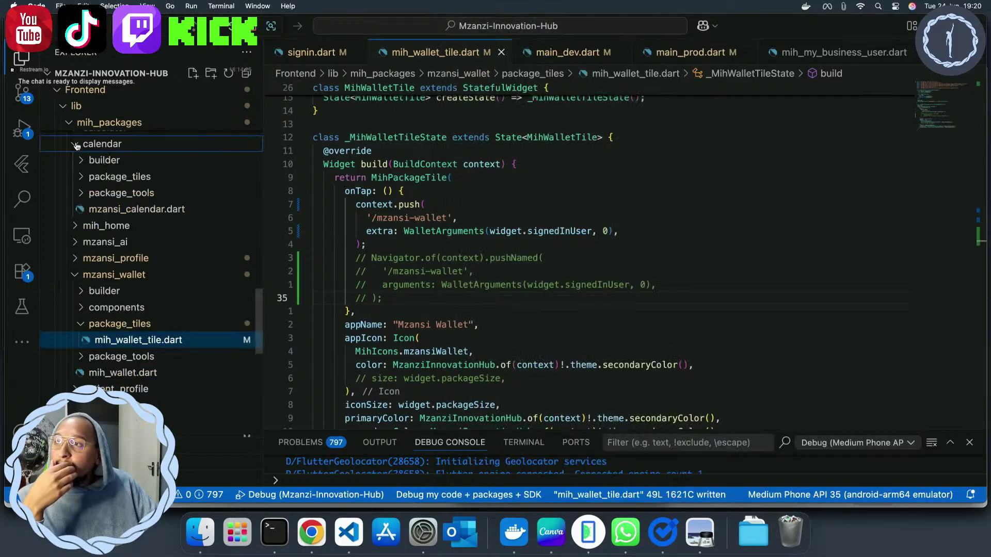
pyautogui.click(84, 178)
pyautogui.click(152, 193)
pyautogui.scroll(-5, 412, 156)
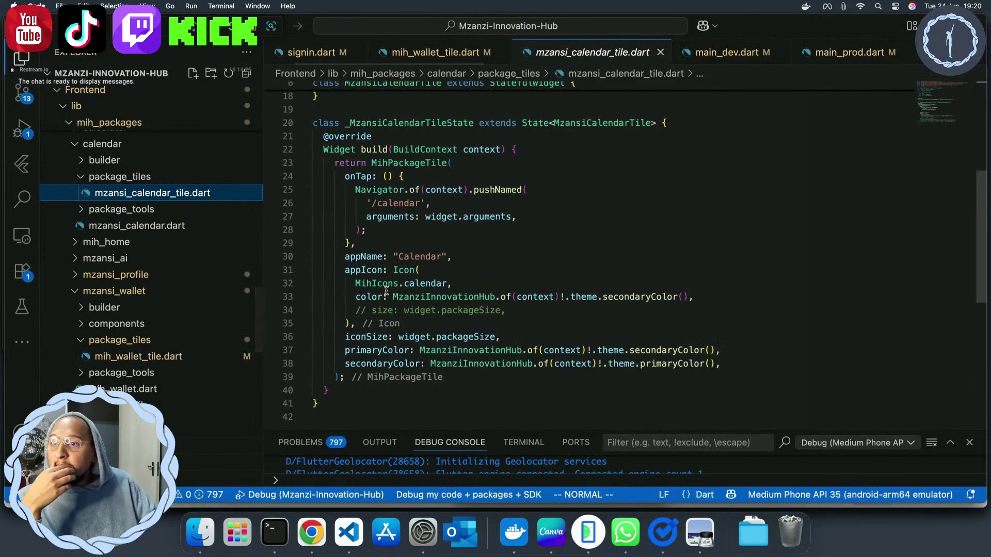
# Start a context.push call at the beginning of the calendar tile's onTap handler, importing the method from go_router
pyautogui.click(359, 185)
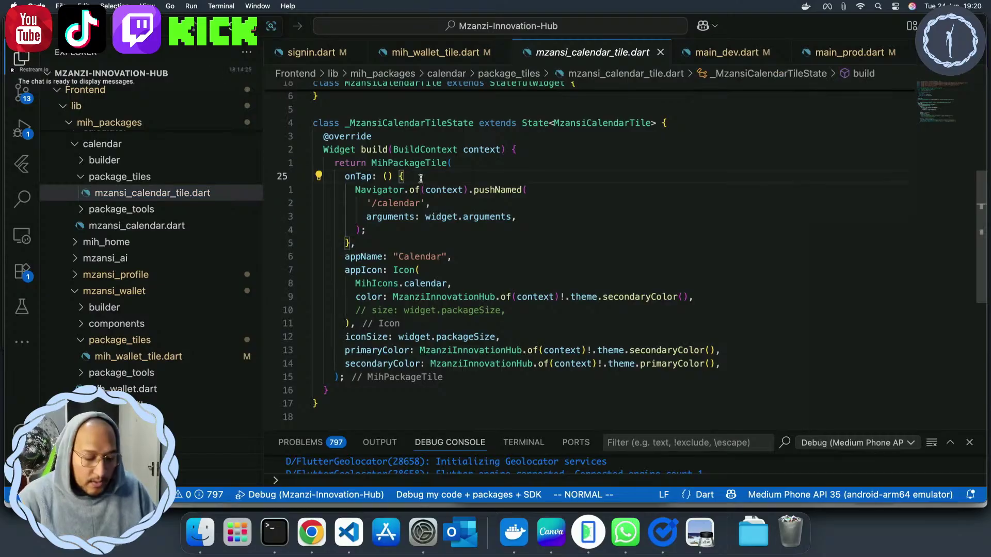
pyautogui.write('o')
pyautogui.write('context')
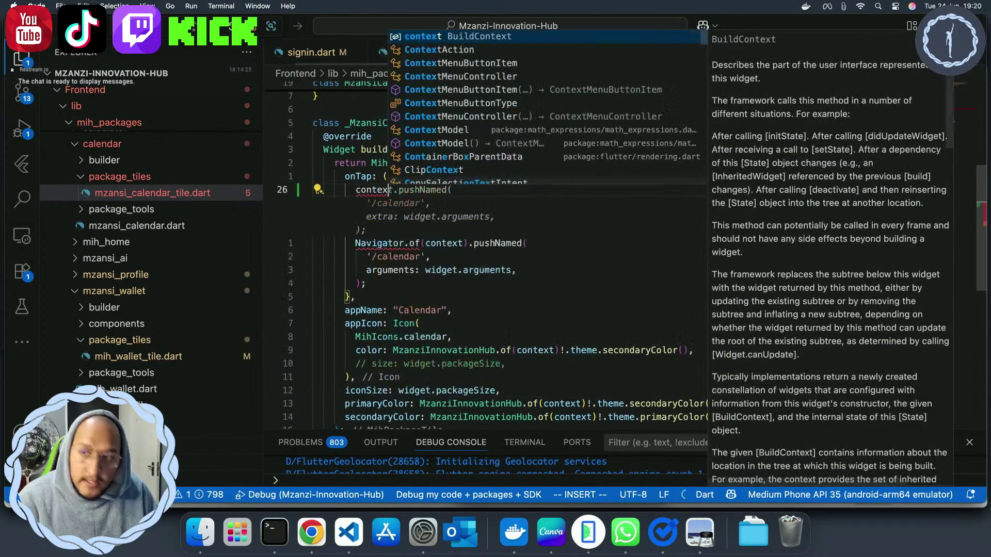
pyautogui.write('.push')
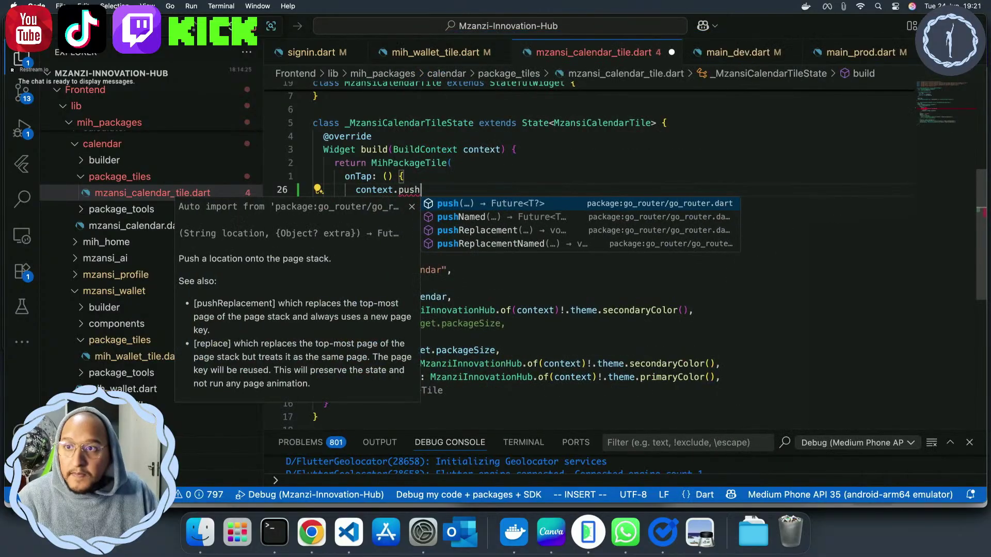
pyautogui.press('Return')
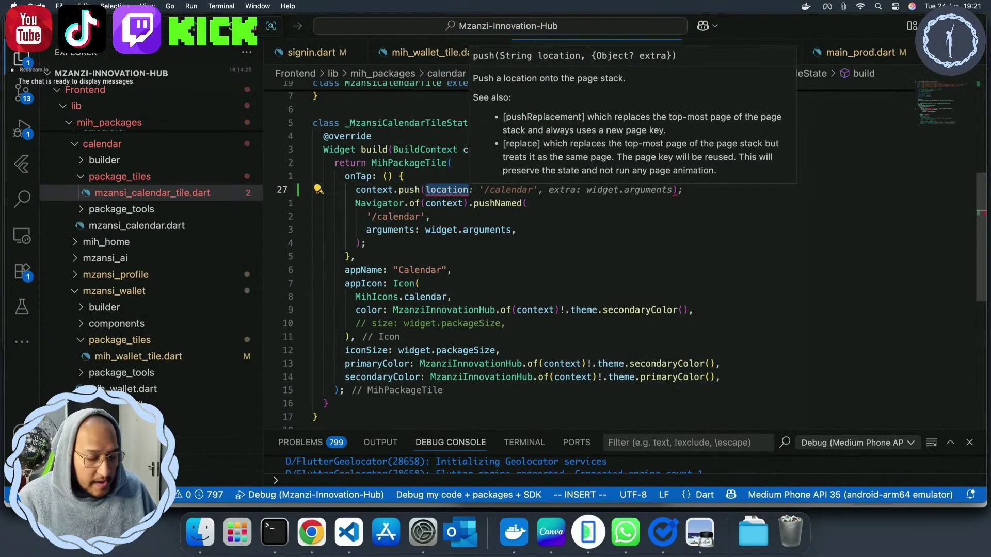
pyautogui.press('BackSpace')
pyautogui.press('BackSpace')
pyautogui.press('BackSpace')
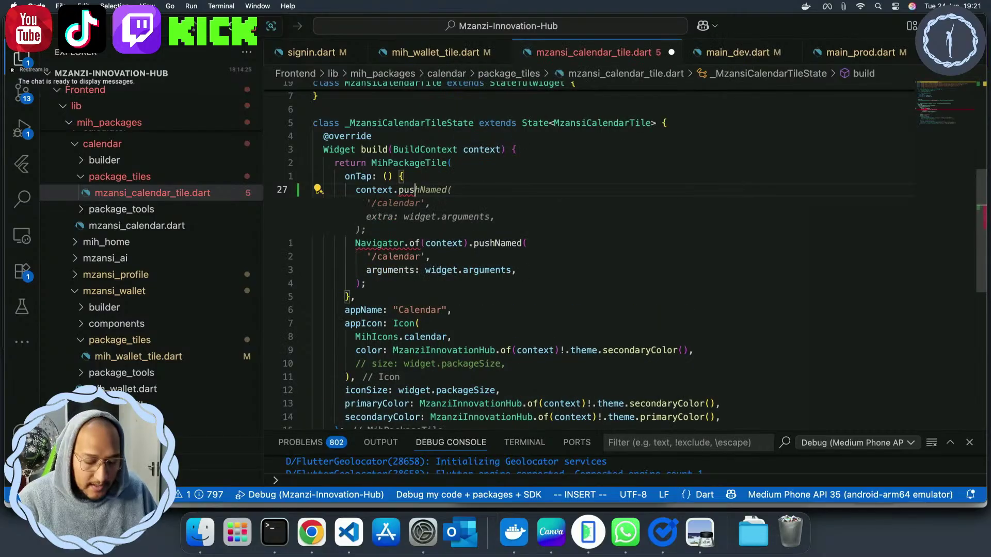
pyautogui.write('h(')
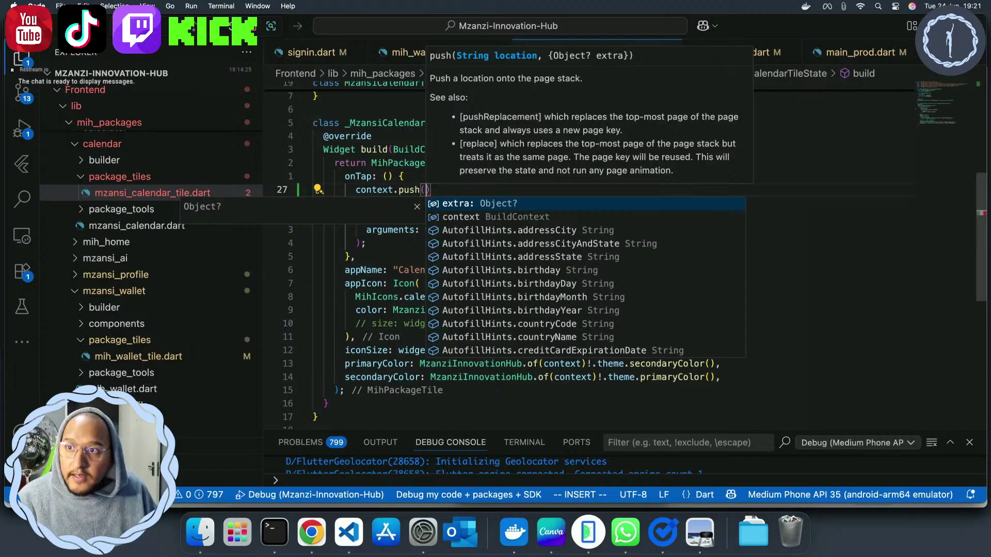
pyautogui.press('Escape')
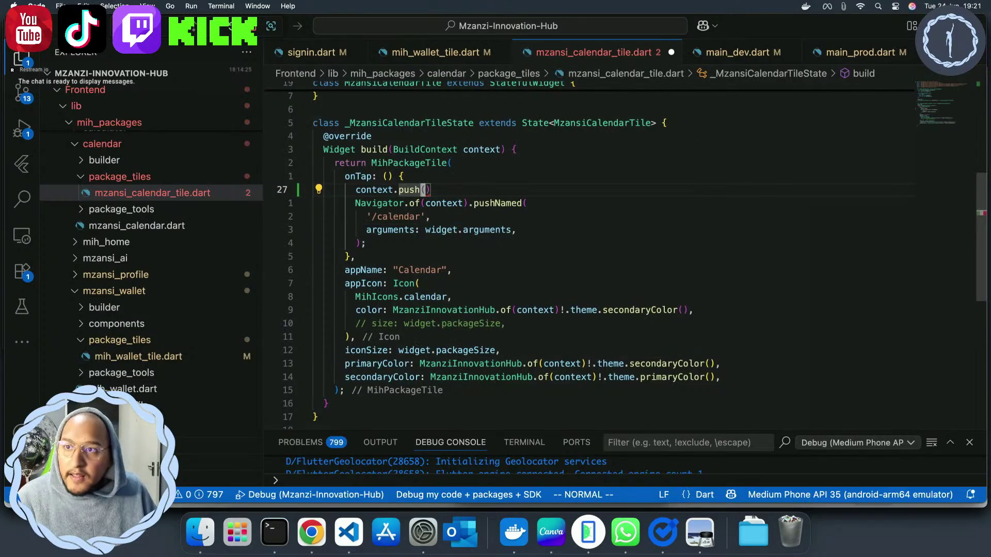
# Remove the Navigator.of(context).pushNamed line so the '/calendar' route and its arguments follow context.push
pyautogui.press('x')
pyautogui.press('j')
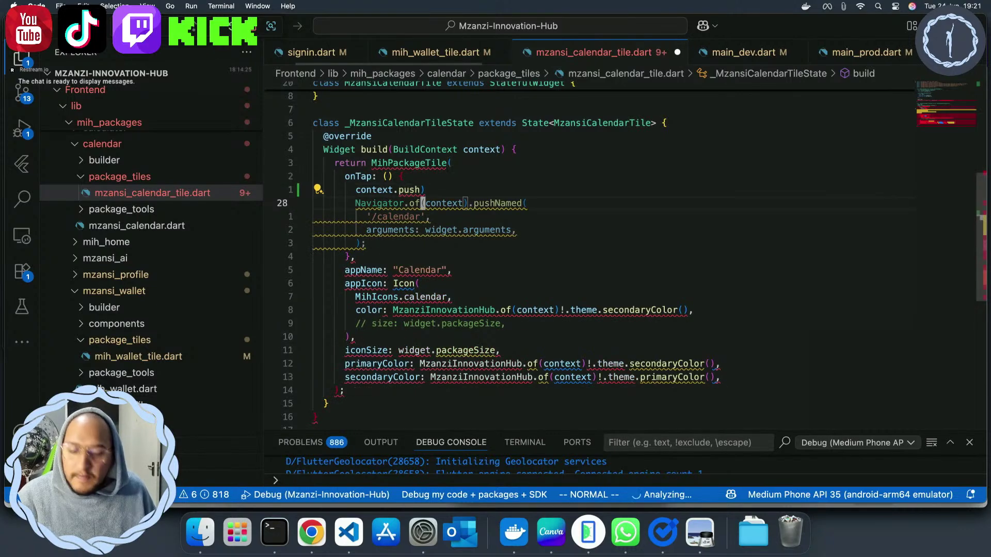
pyautogui.press('d')
pyautogui.press('d')
pyautogui.press('j')
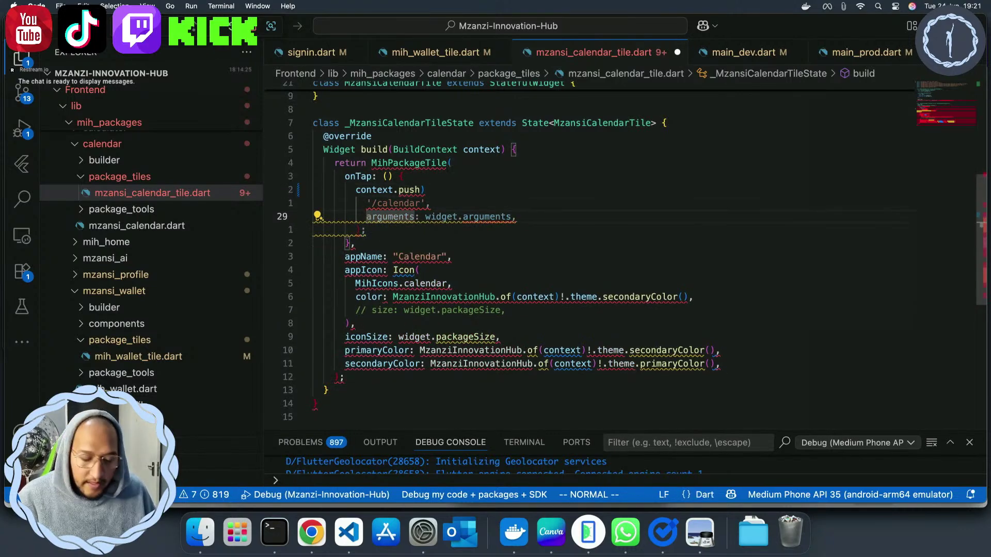
# Rename the arguments parameter below '/calendar' to extras
pyautogui.write('cw')
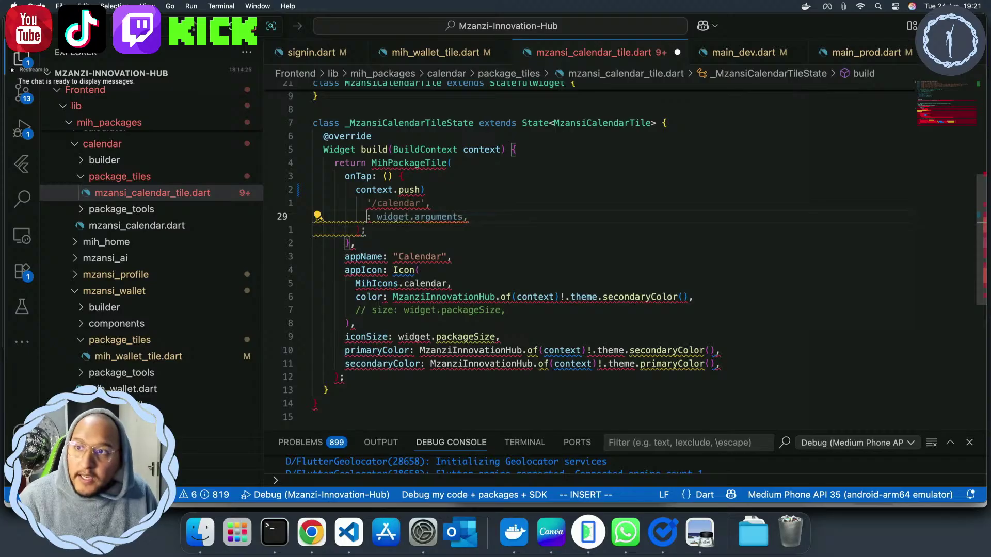
pyautogui.write('ex')
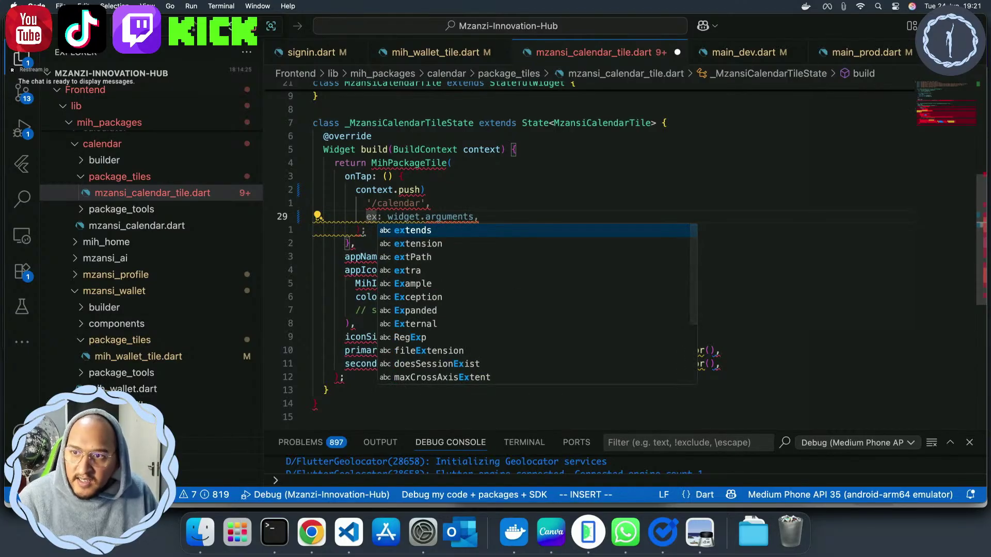
pyautogui.press('Down')
pyautogui.press('Down')
pyautogui.press('Down')
pyautogui.press('Return')
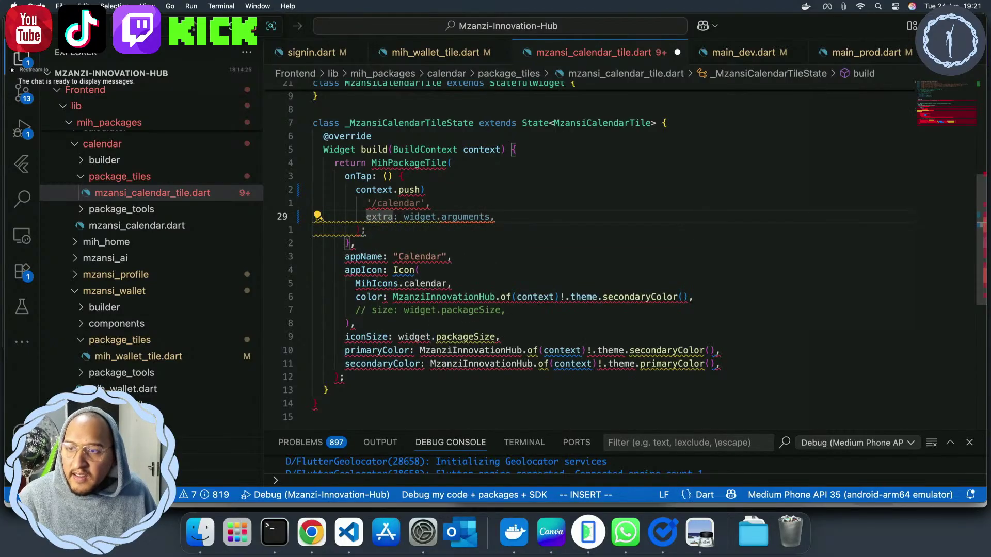
pyautogui.write('s')
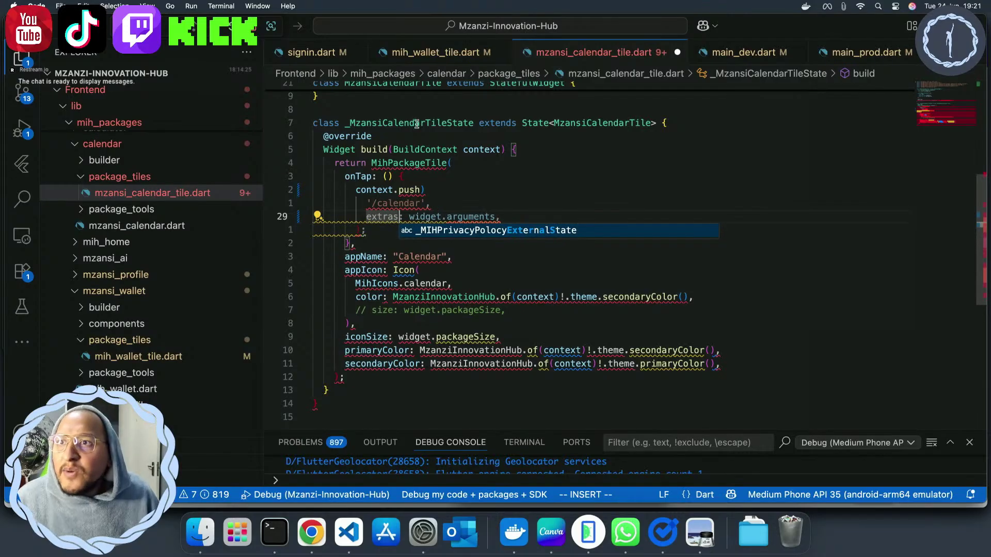
# Compare with the push call in mih_wallet_tile.dart and replace the closing parenthesis after context.push with an opening one
pyautogui.click(436, 52)
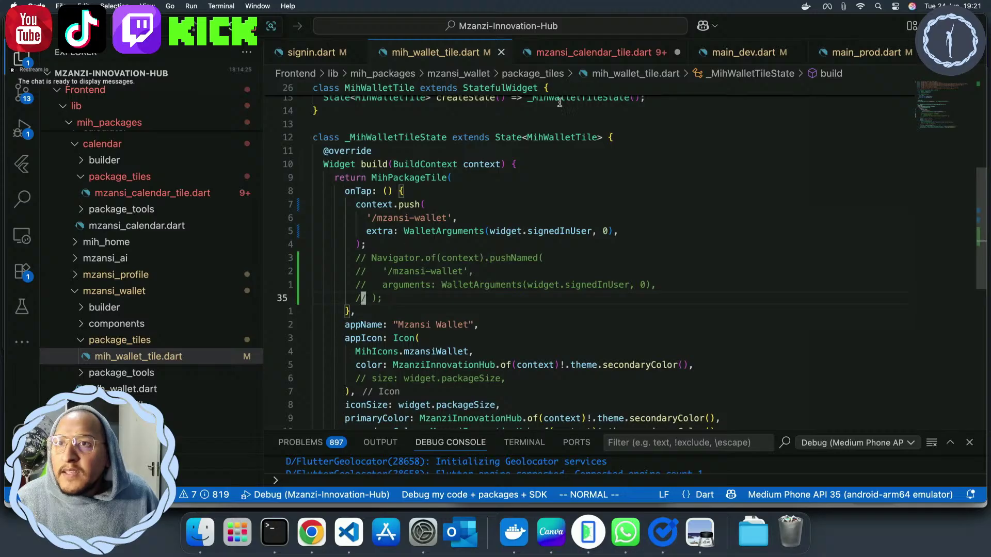
pyautogui.click(593, 57)
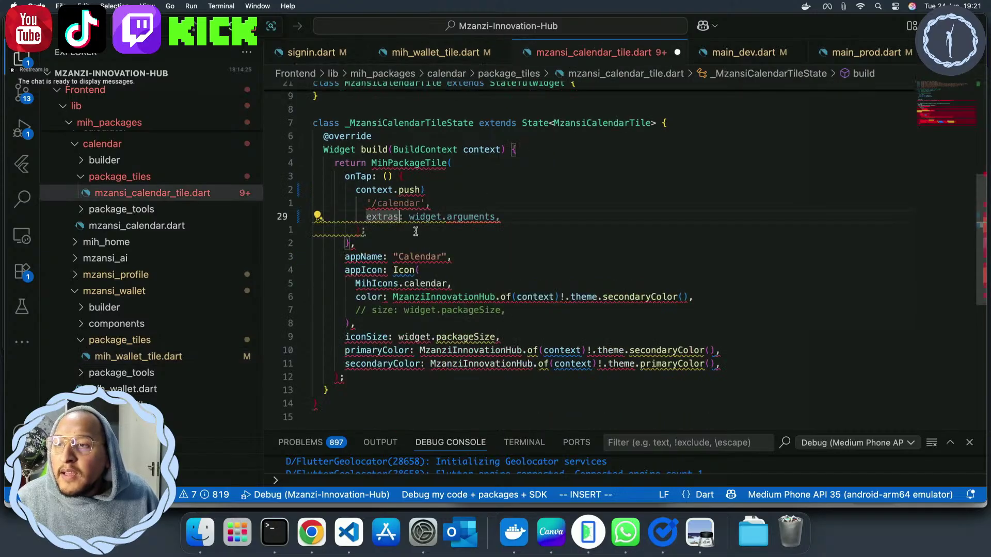
pyautogui.moveTo(414, 220)
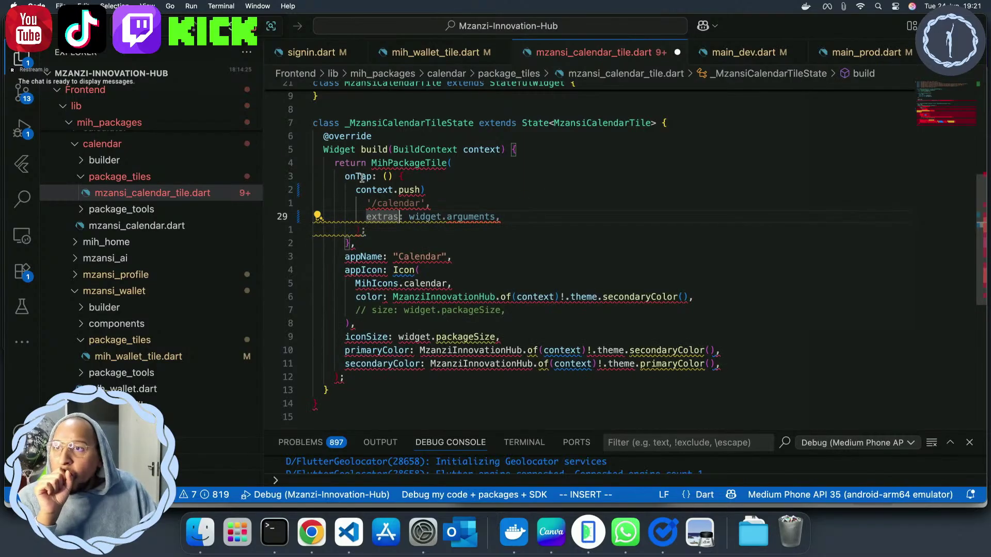
pyautogui.click(426, 190)
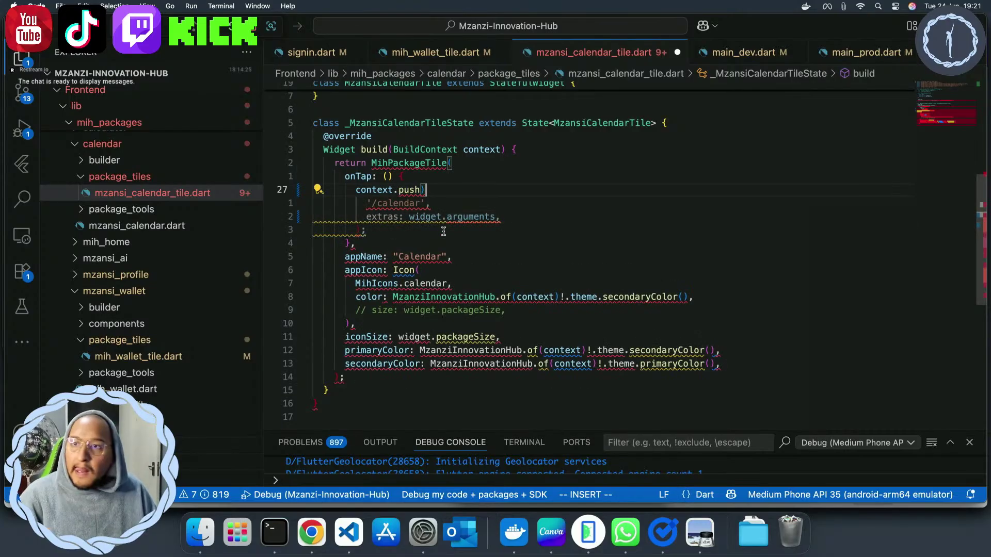
pyautogui.press('BackSpace')
pyautogui.write('(')
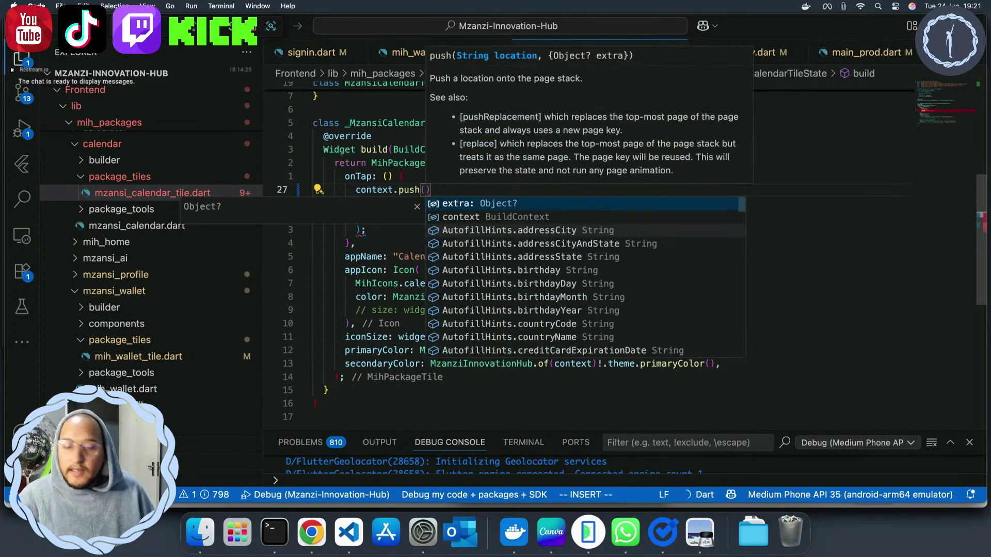
pyautogui.press('Escape')
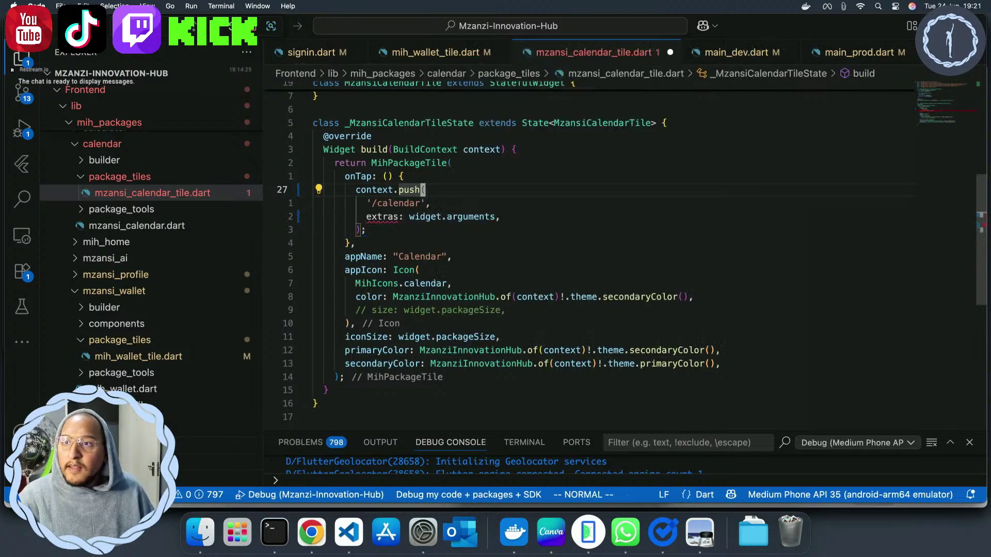
# Correct the parameter name from extras to extra in the calendar push call and save the file
pyautogui.press('j')
pyautogui.press('j')
pyautogui.press('h')
pyautogui.press('h')
pyautogui.press('h')
pyautogui.press('h')
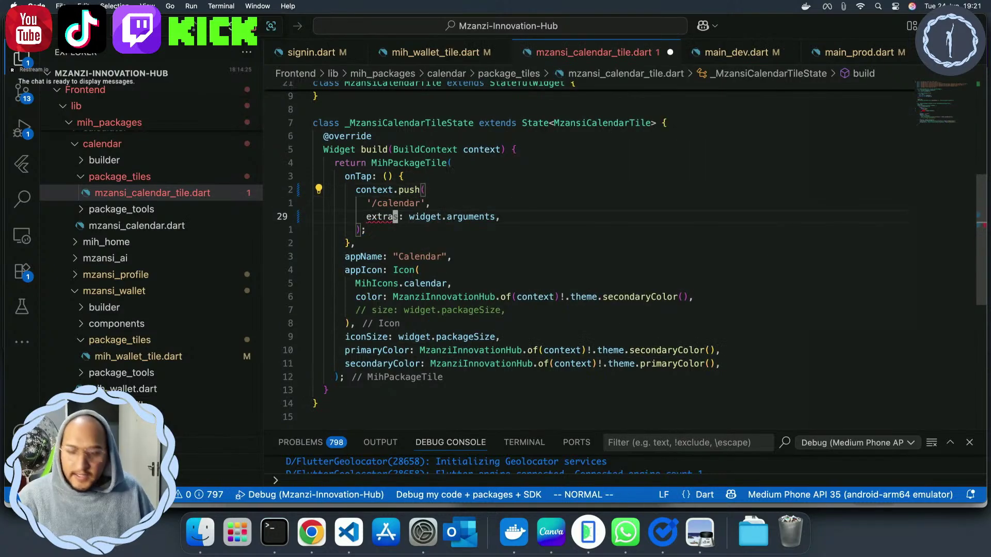
pyautogui.write('xtra: w')
pyautogui.press('Return')
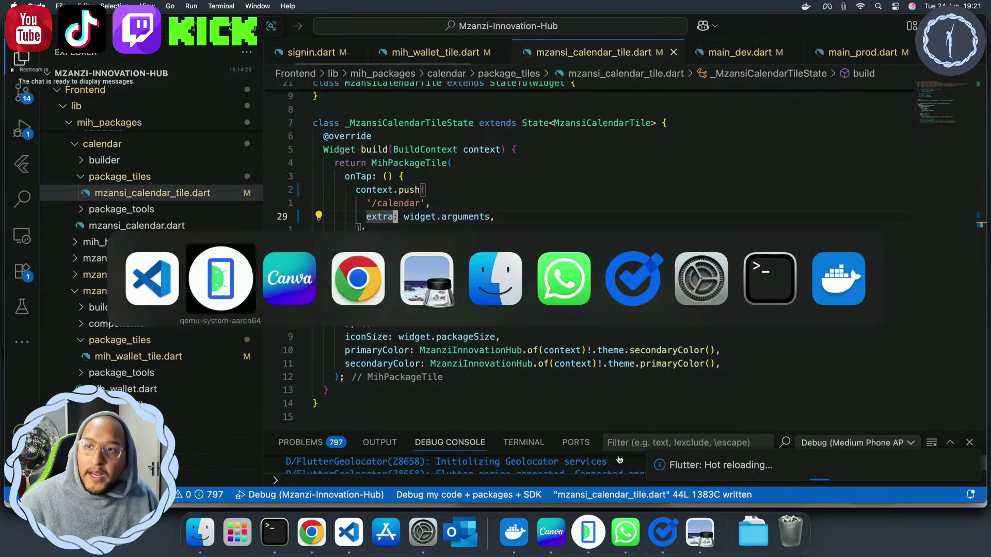
# Switch to the Android emulator and authenticate into the reloaded MIH app with the Finger 1 fingerprint
pyautogui.press('super+Tab')
pyautogui.click(471, 65)
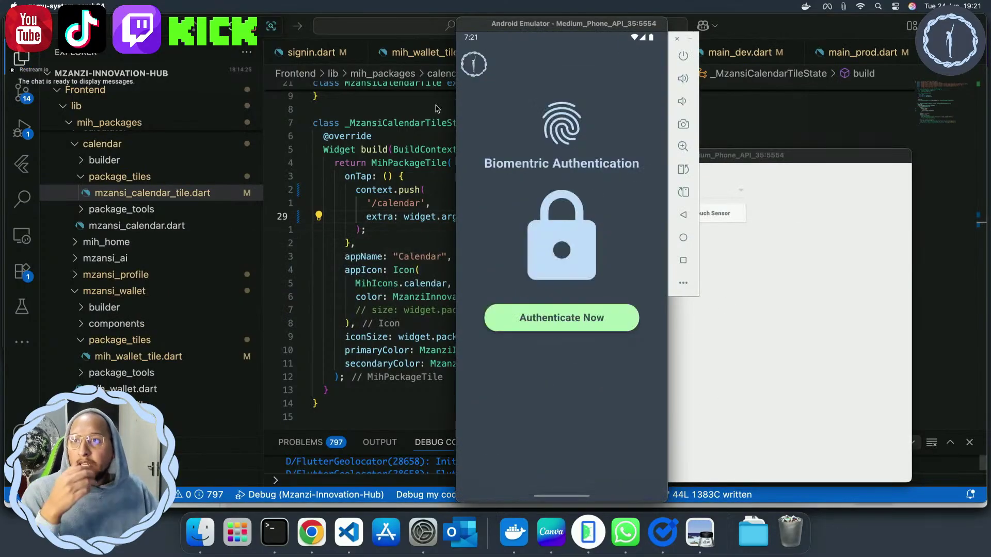
pyautogui.click(716, 219)
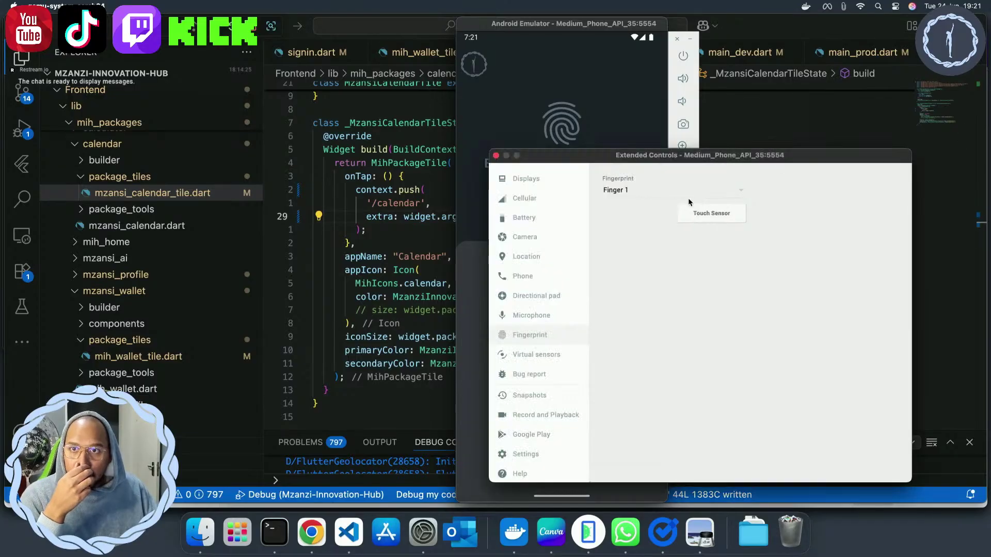
pyautogui.click(584, 88)
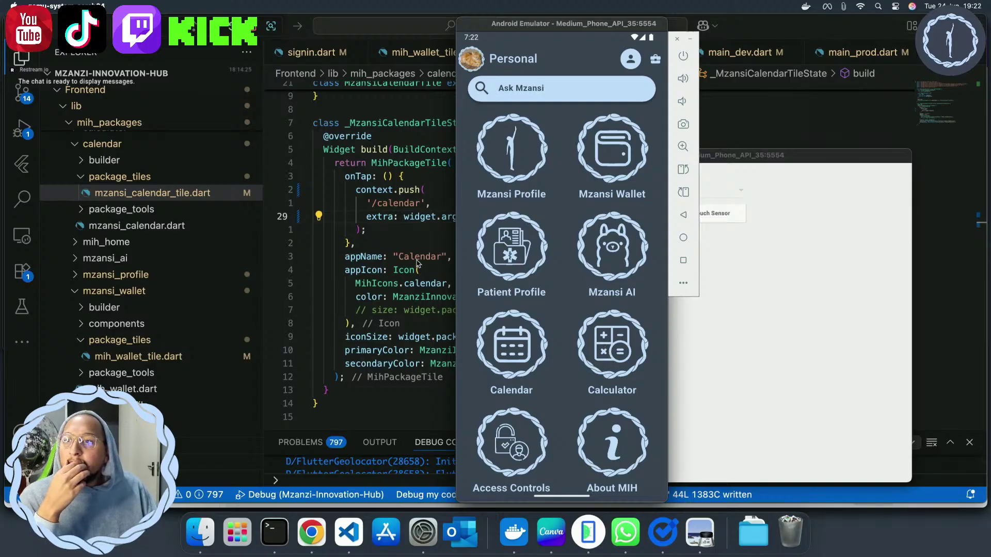
# Return to the code editor, collapse the calendar folder and open mih_calculator_tile.dart from the calculator package's package_tiles folder
pyautogui.click(78, 151)
pyautogui.scroll(3, 82, 170)
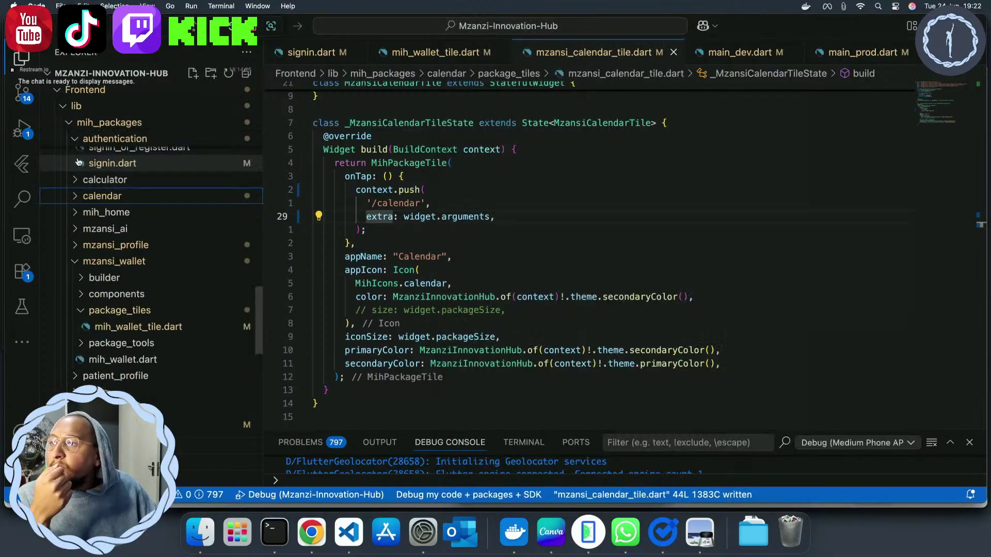
pyautogui.click(81, 231)
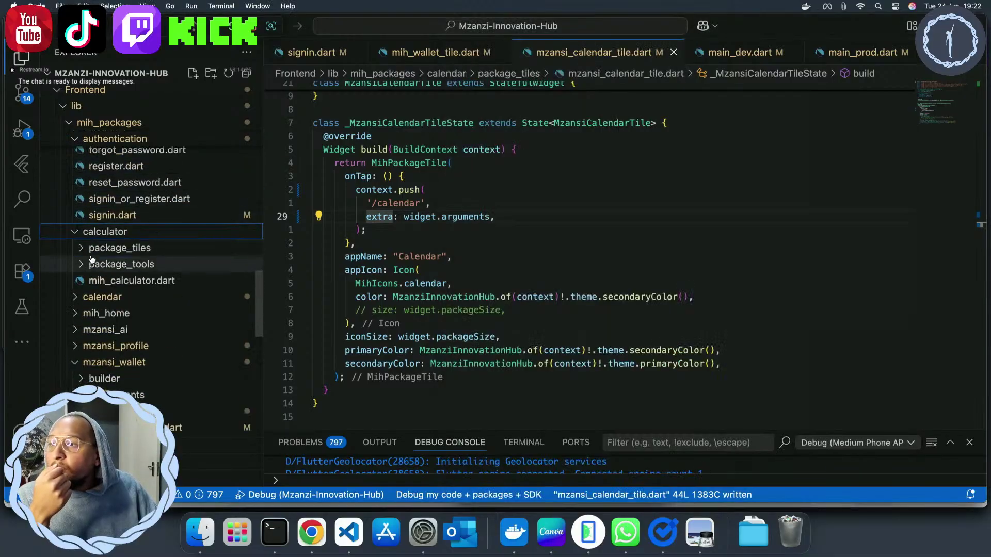
pyautogui.click(82, 248)
pyautogui.click(147, 264)
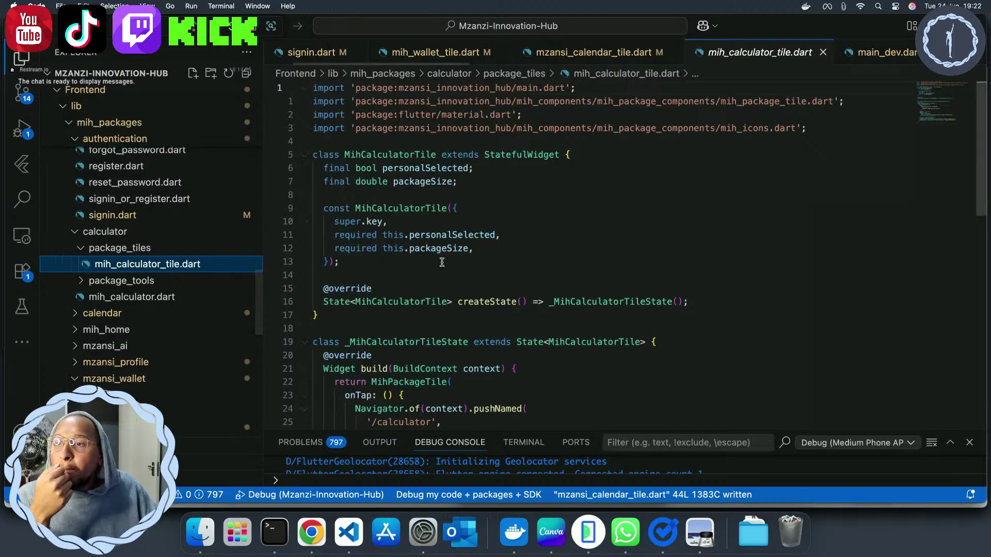
# Insert a context.push call to '/calculator' with extra: widget.personalSelected at the start of the calculator tile's onTap callback
pyautogui.click(416, 293)
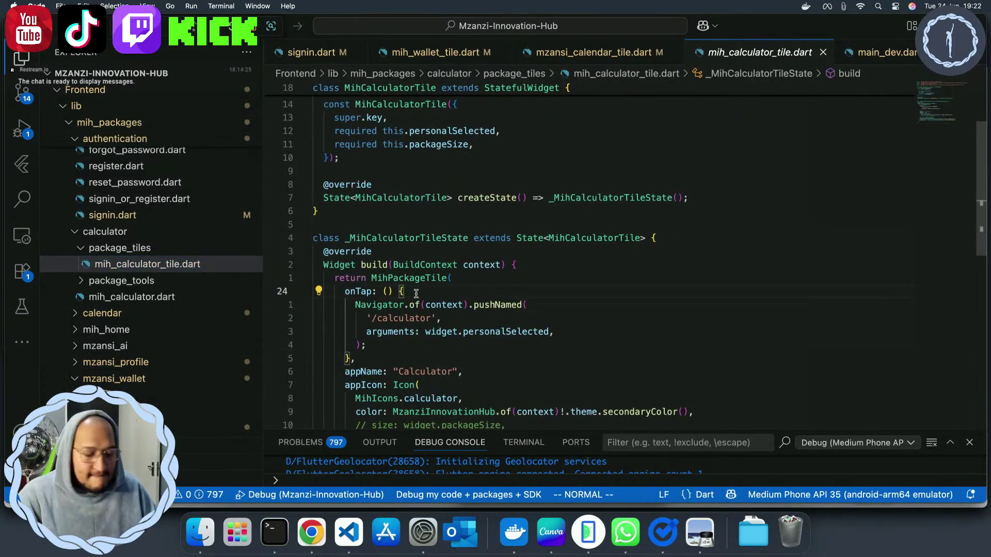
pyautogui.write('o')
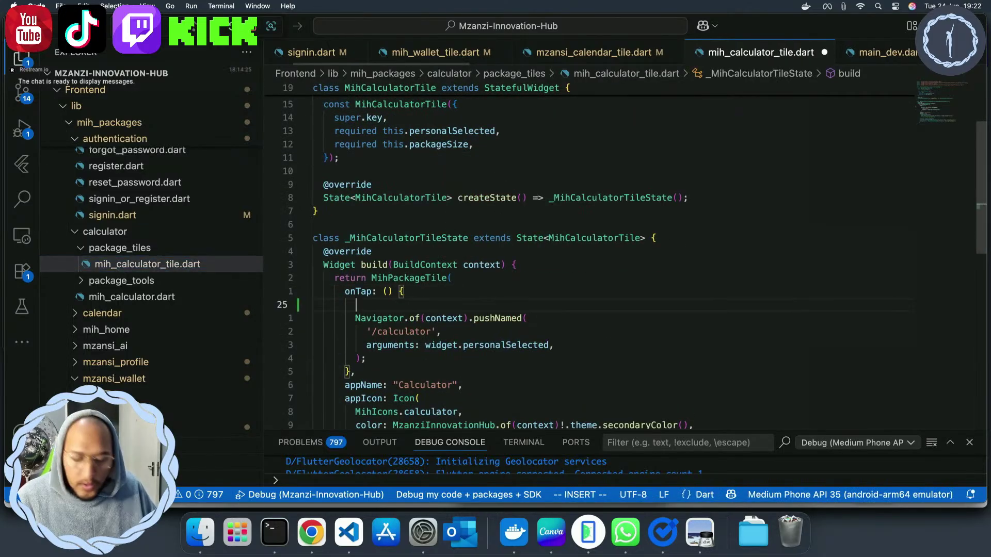
pyautogui.write('context.g')
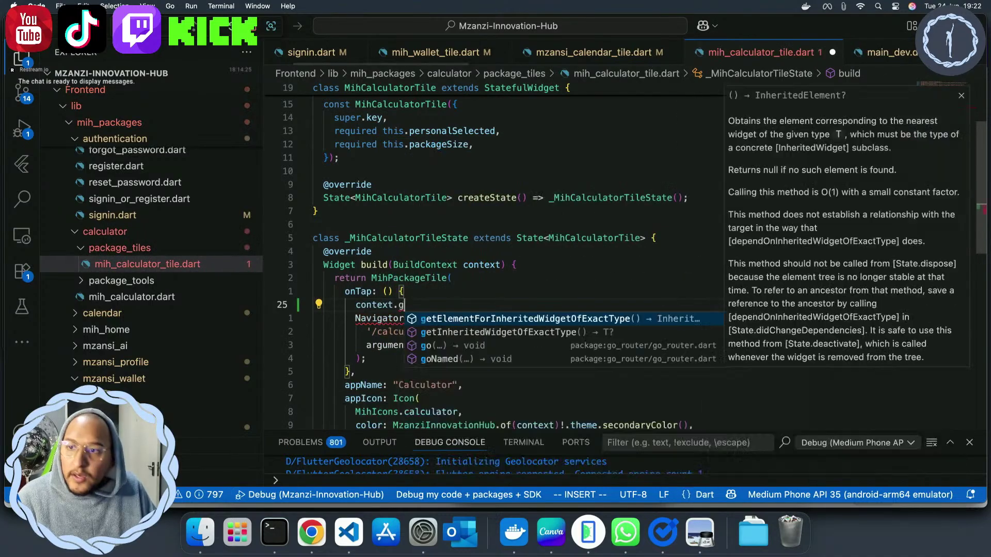
pyautogui.press('BackSpace')
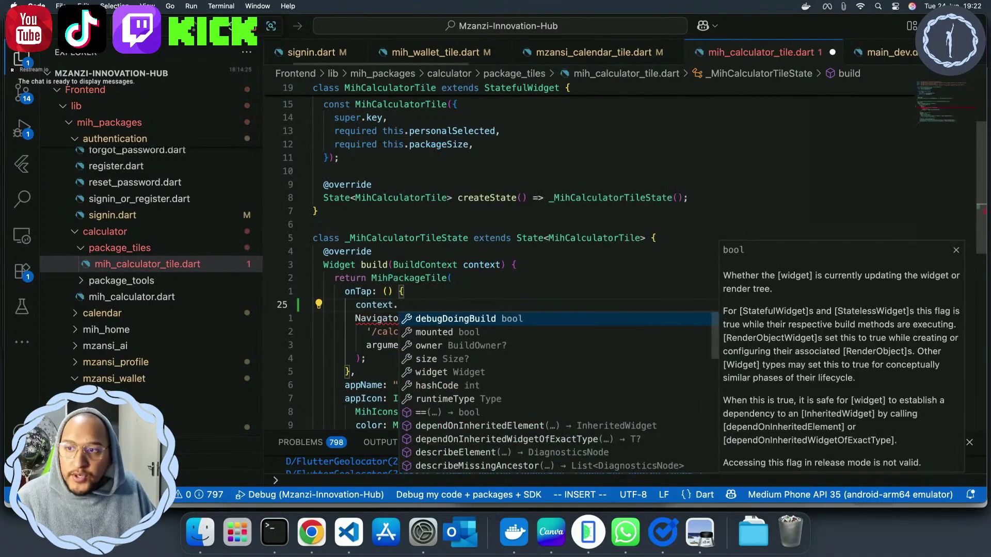
pyautogui.write('pu')
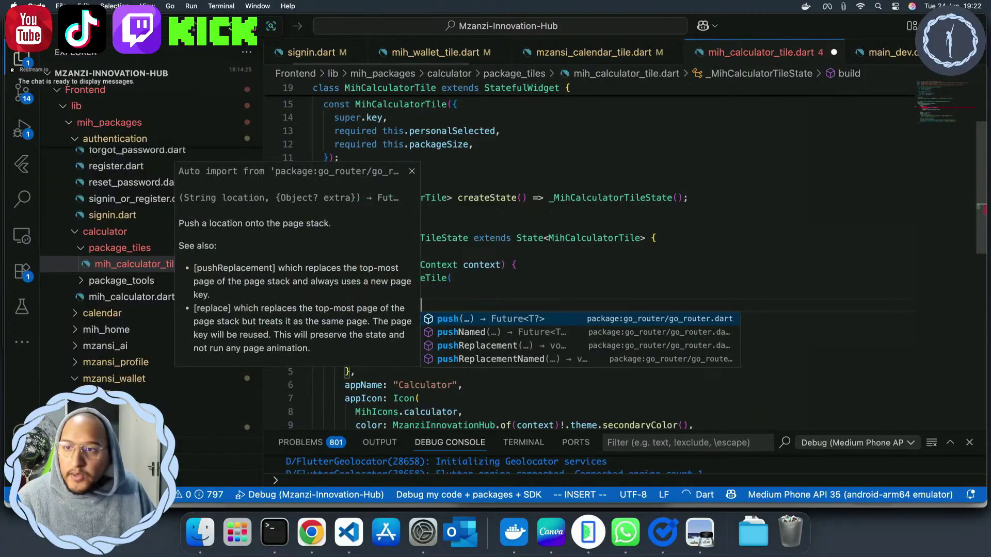
pyautogui.press('Return')
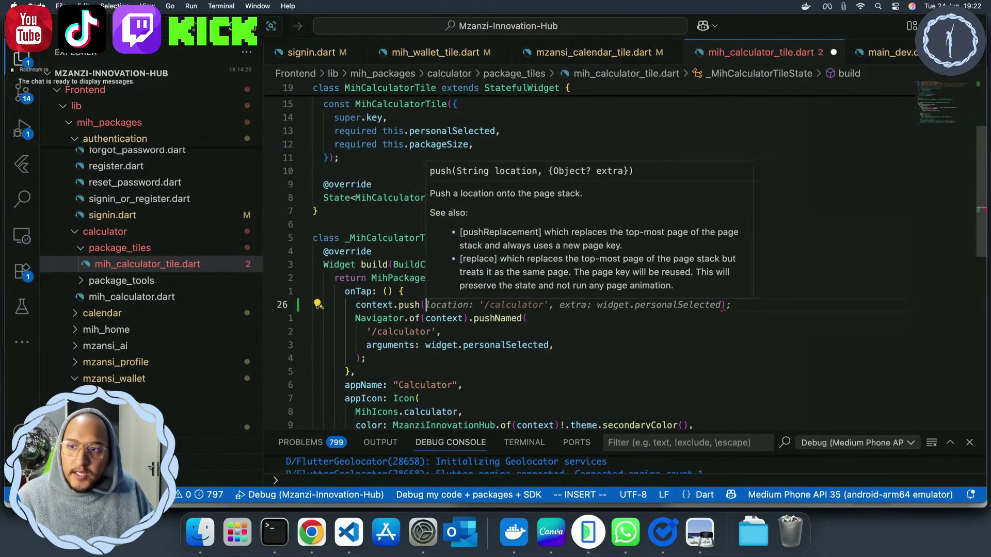
pyautogui.press('Tab')
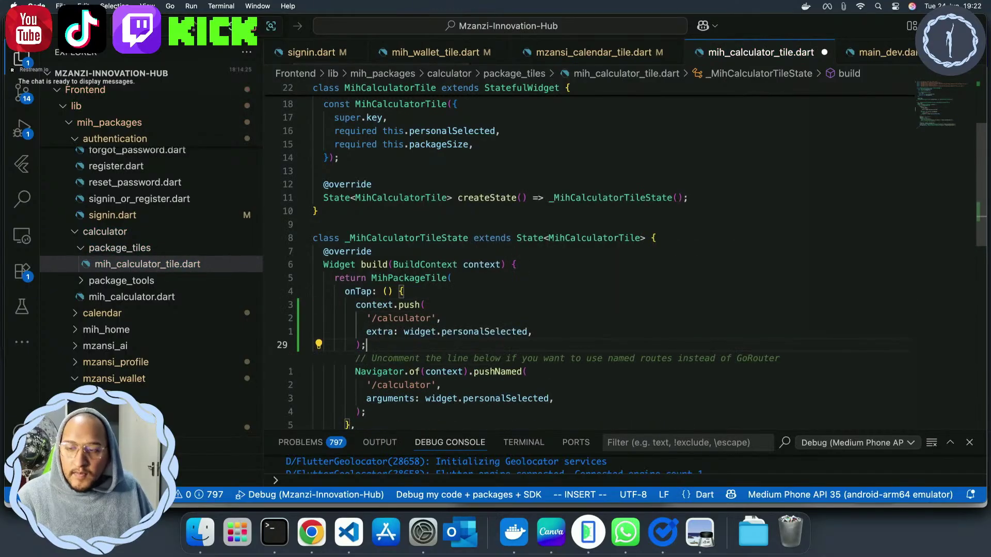
# Remove the suggested comment about named routes, comment out the old Navigator.of(context).pushNamed call, and save the calculator tile file
pyautogui.press('Escape')
pyautogui.press('j')
pyautogui.press('v')
pyautogui.press('j')
pyautogui.press('j')
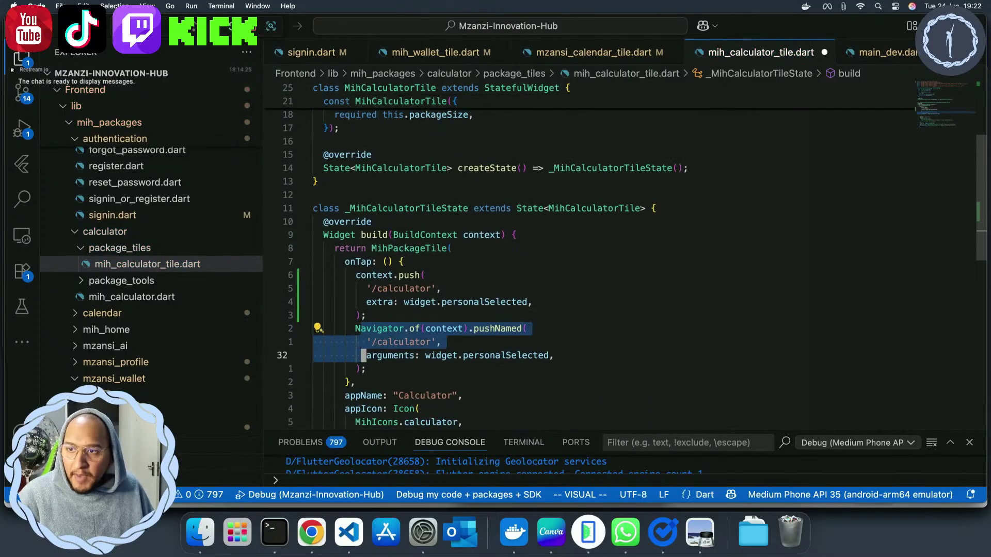
pyautogui.press('j')
pyautogui.press('super+slash')
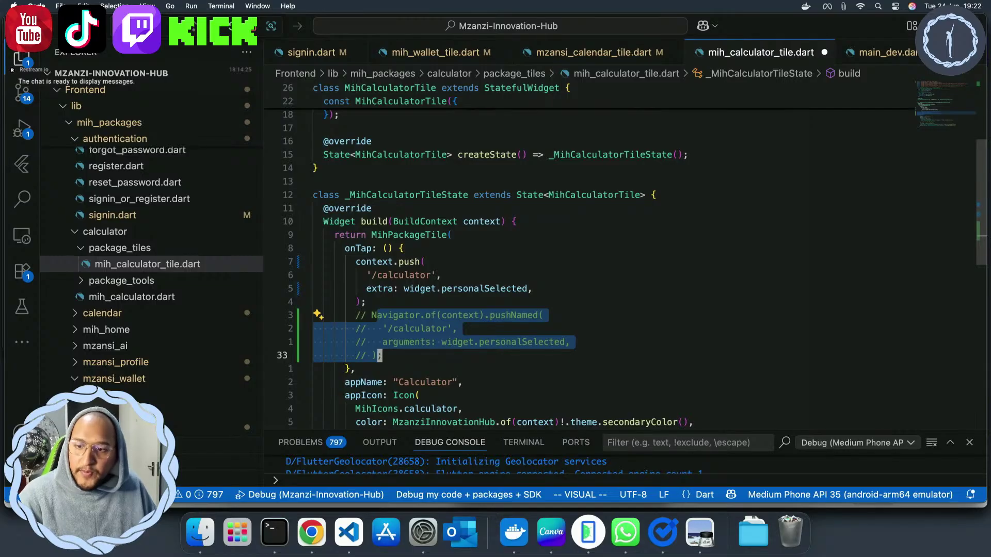
pyautogui.press('Escape')
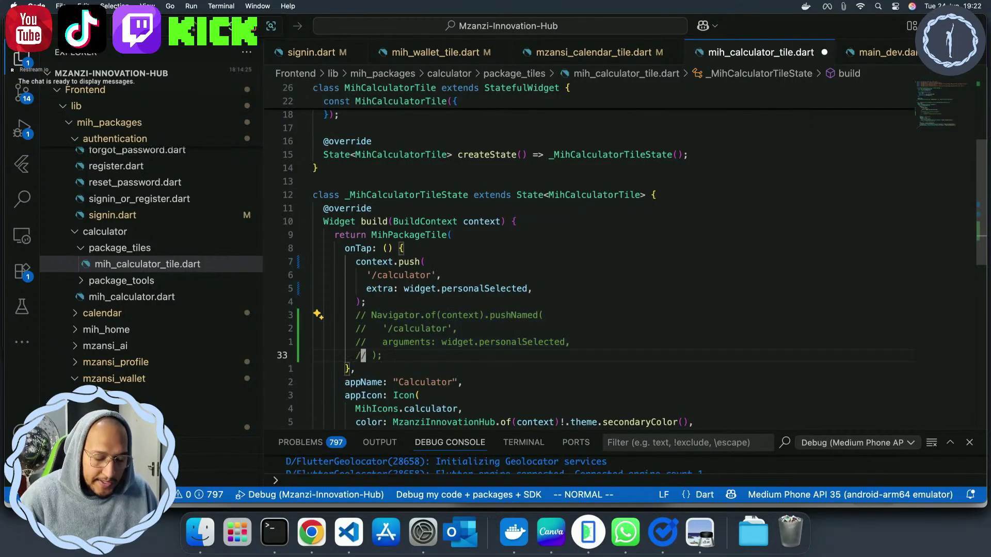
pyautogui.press('super+s')
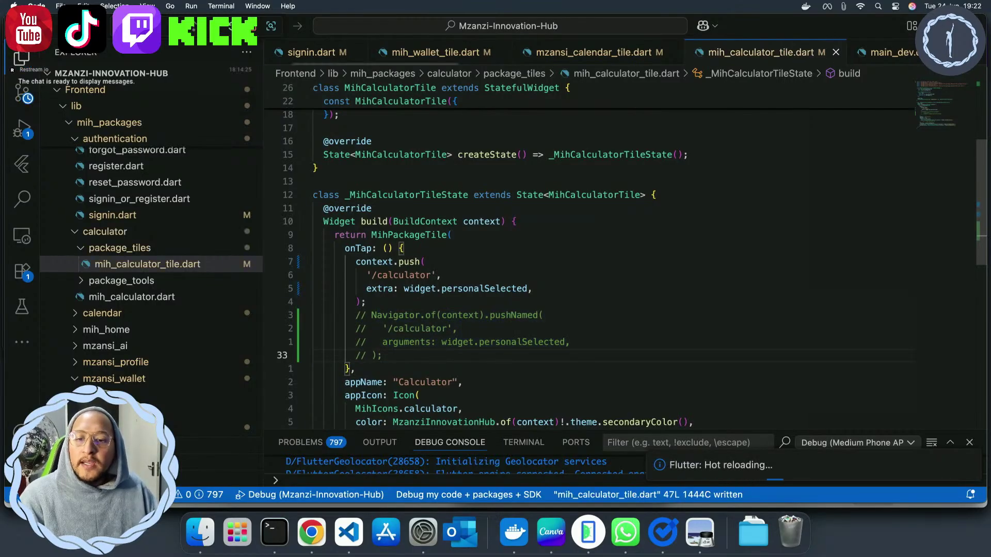
# Switch to the Android emulator, authenticate with the Finger 1 fingerprint, and open the Calculator package from the home screen
pyautogui.click(588, 532)
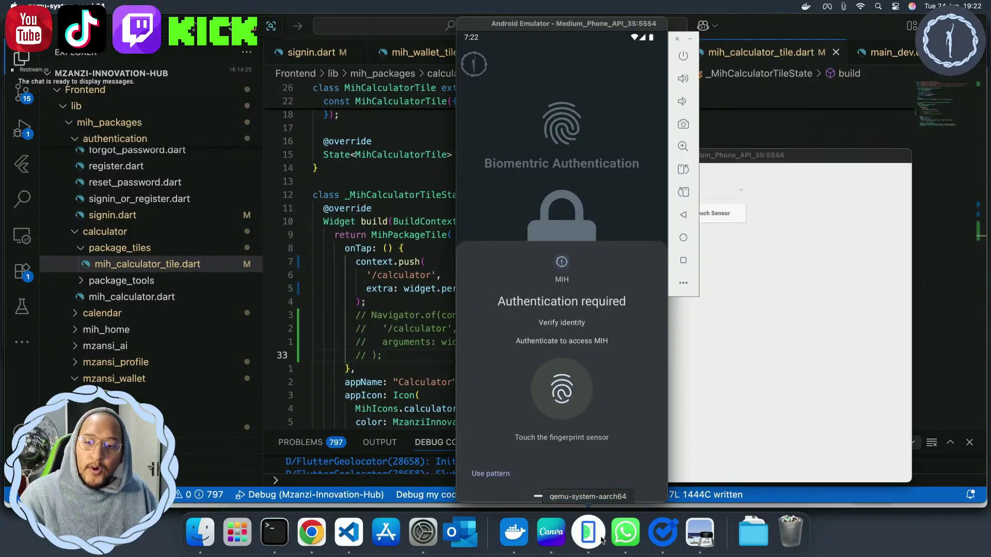
pyautogui.click(679, 323)
pyautogui.click(711, 213)
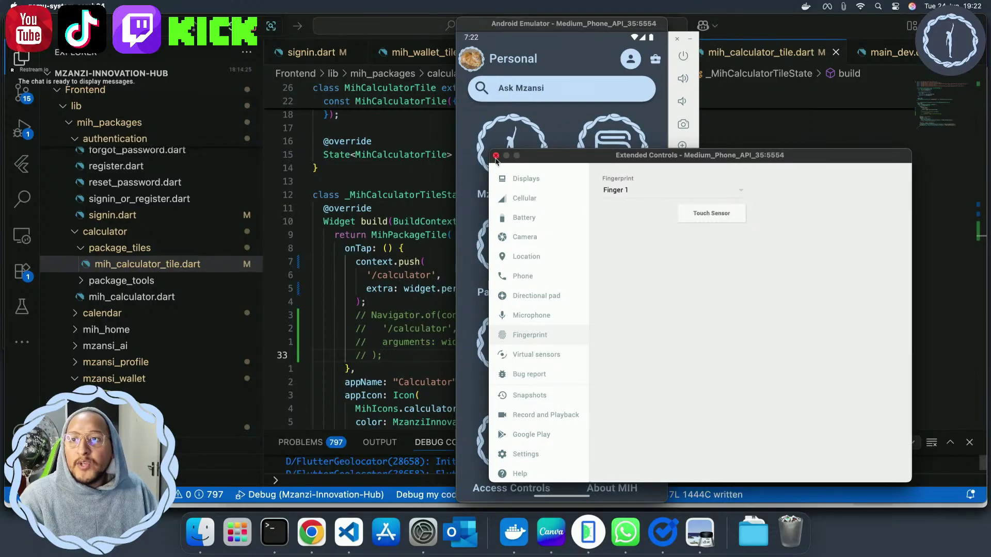
pyautogui.click(534, 203)
pyautogui.click(614, 347)
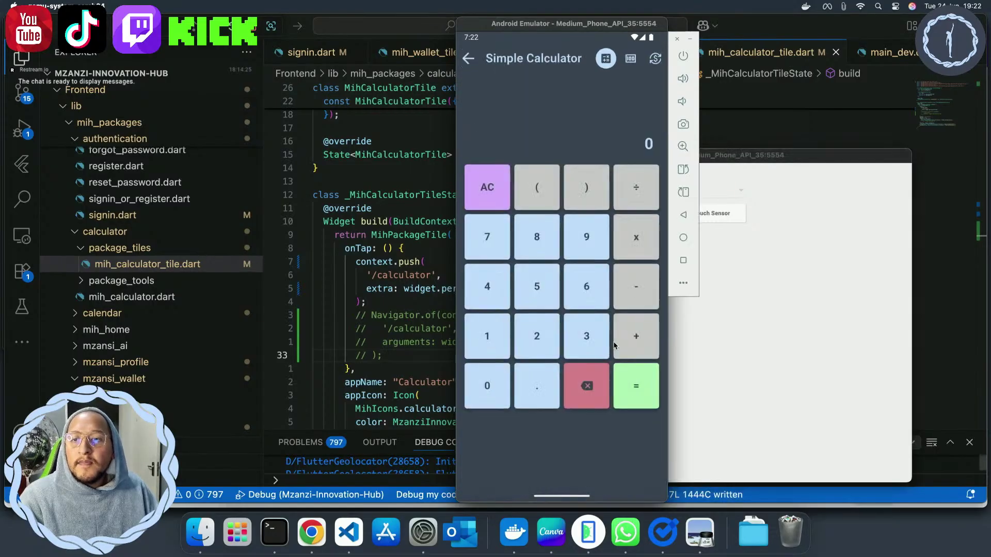
# Test the Tip Calculator with a bill amount of 100 and a tip percentage of 10, closing the results
pyautogui.click(631, 58)
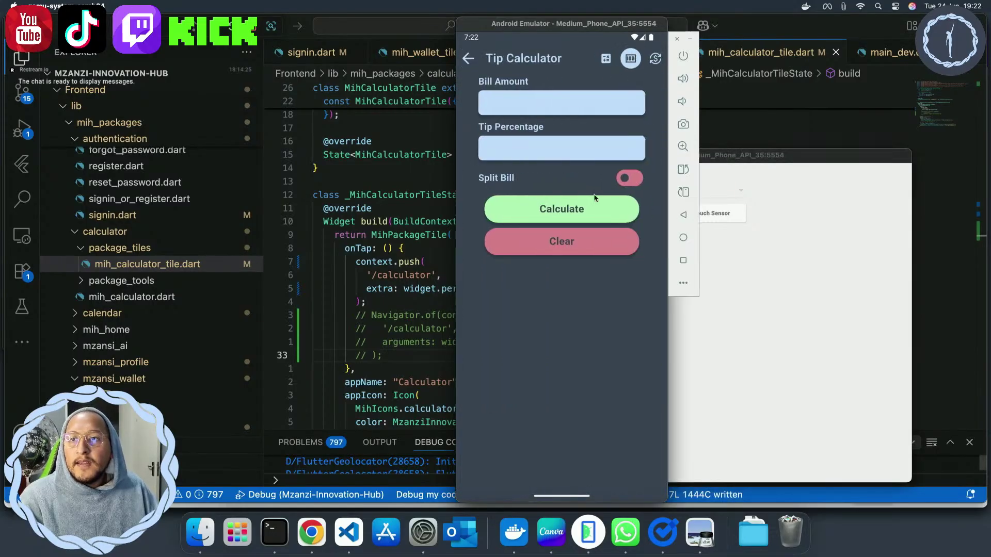
pyautogui.click(545, 112)
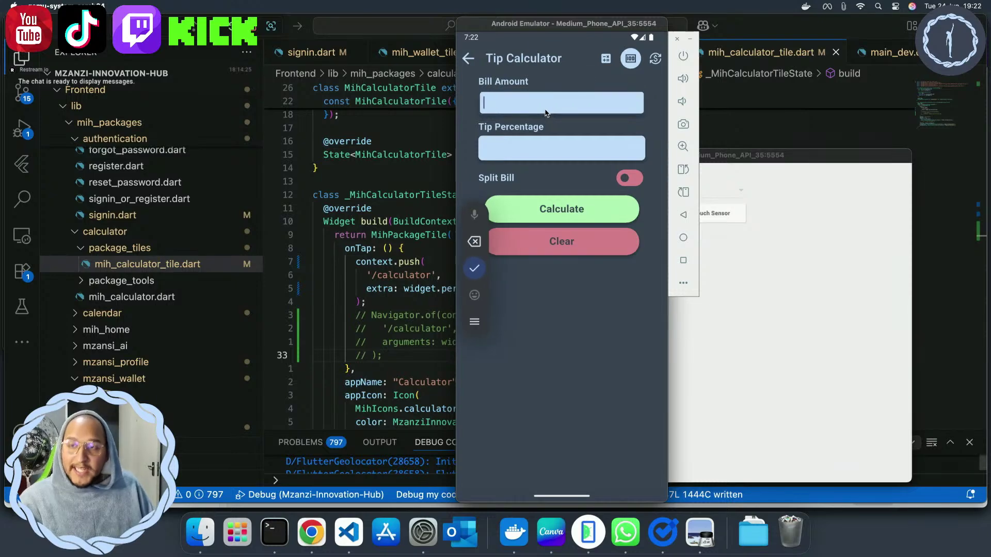
pyautogui.write('100')
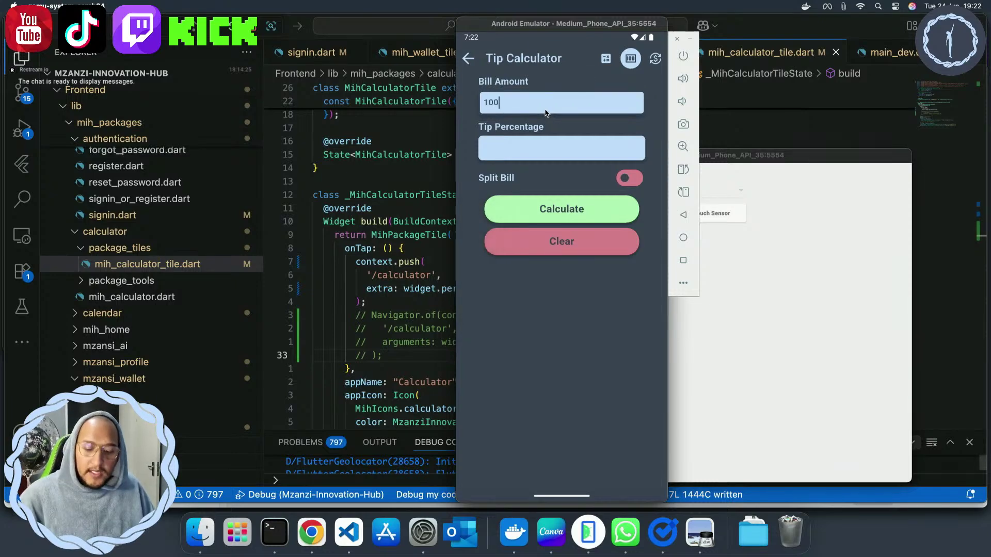
pyautogui.press('Tab')
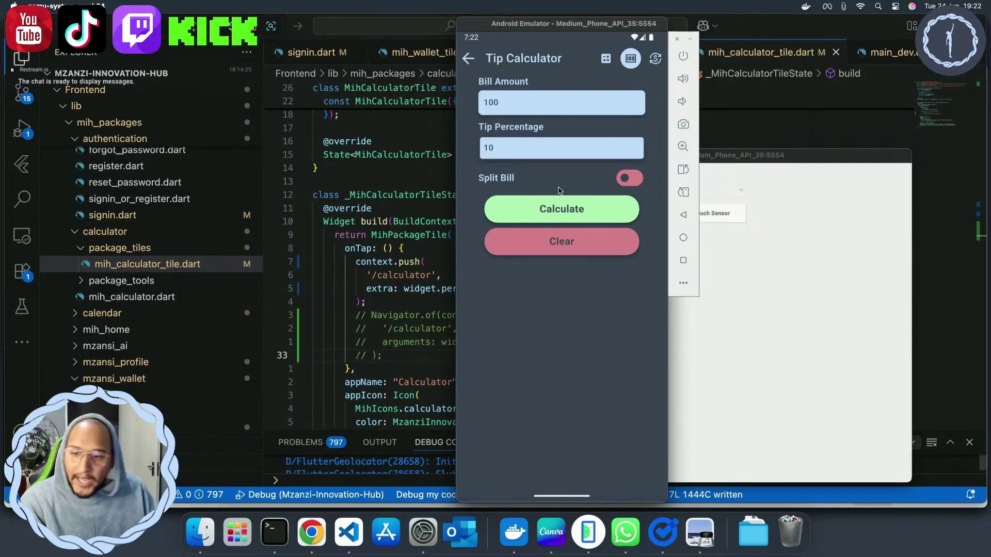
pyautogui.click(564, 213)
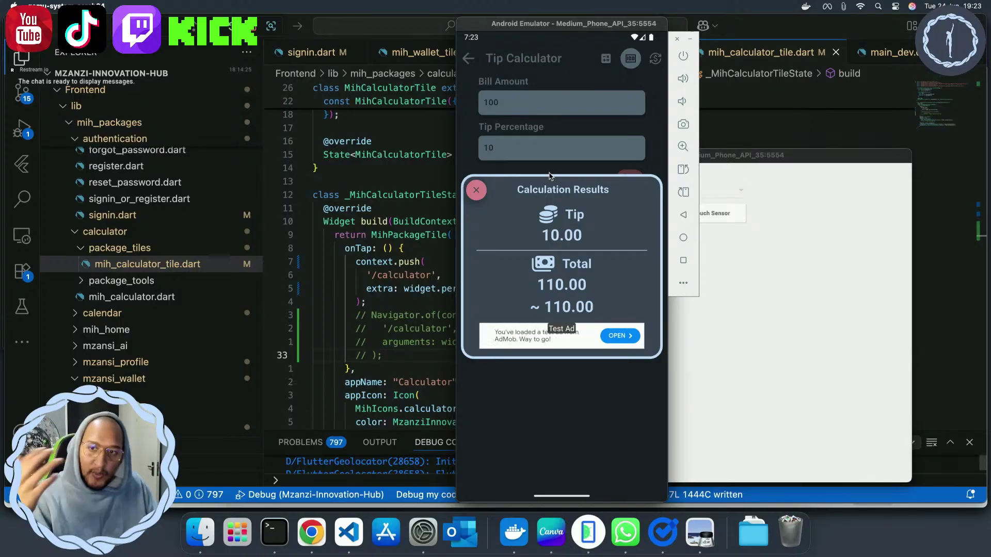
pyautogui.click(475, 190)
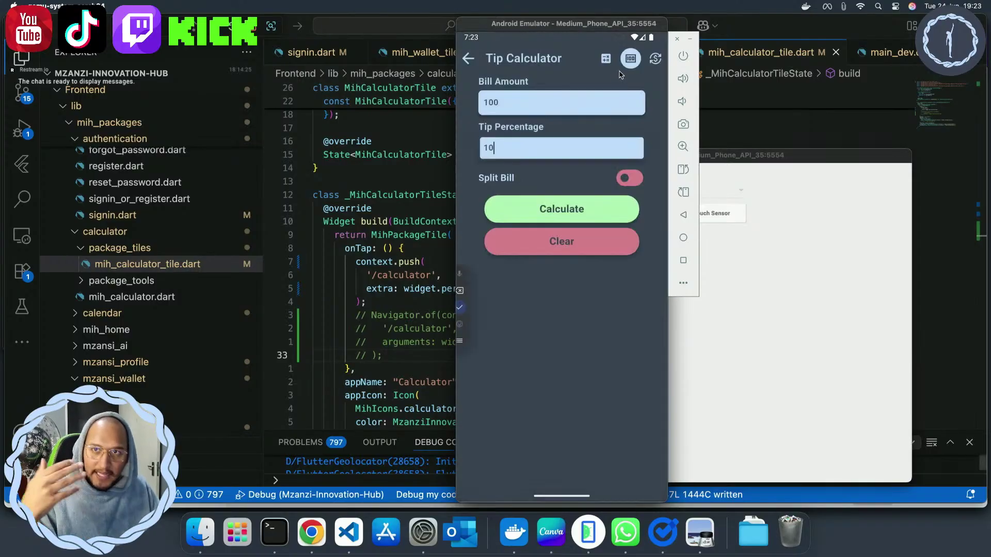
# Open the Forex Calculator, set the currency amount to 1 and choose usd - US Dollar as the source currency
pyautogui.click(655, 59)
pyautogui.click(544, 103)
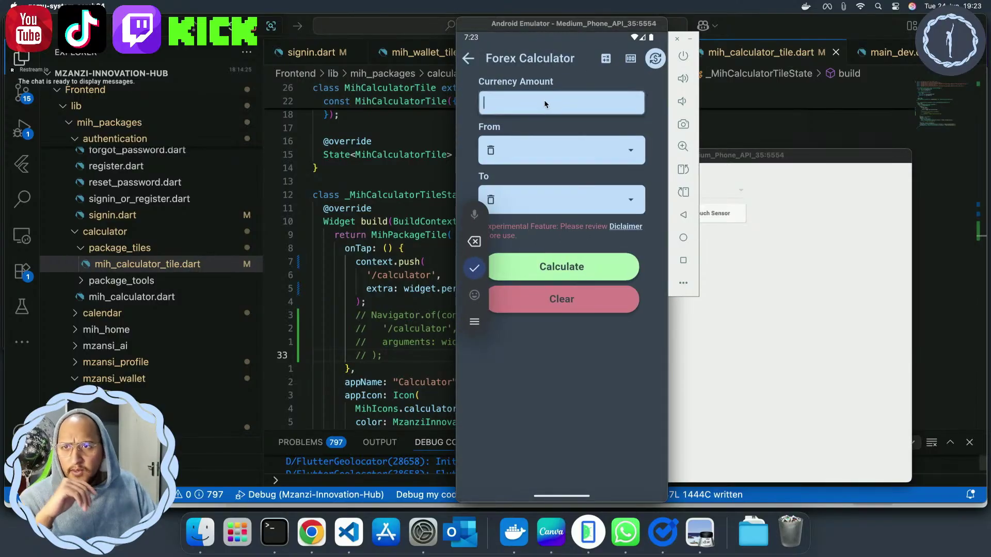
pyautogui.write('1')
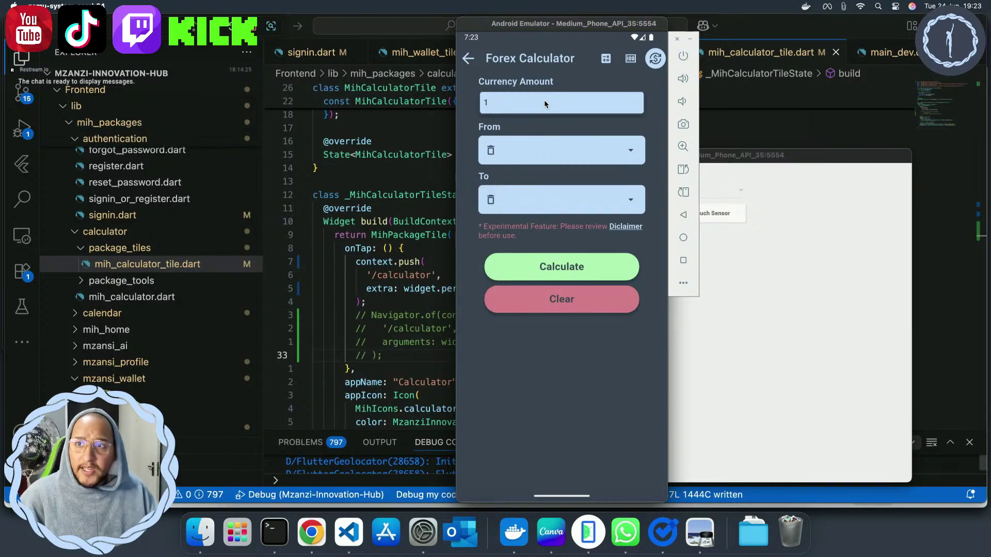
pyautogui.click(553, 147)
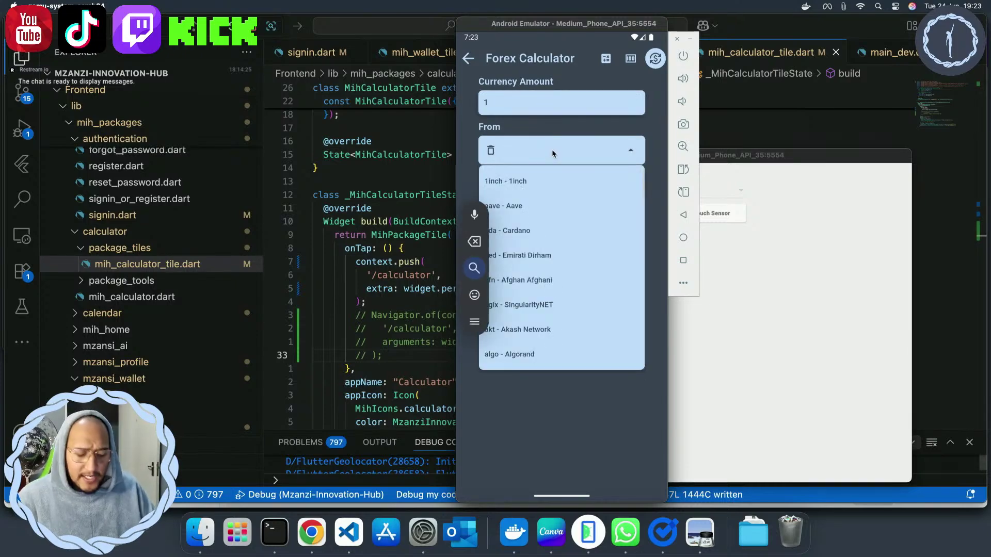
pyautogui.write('usd')
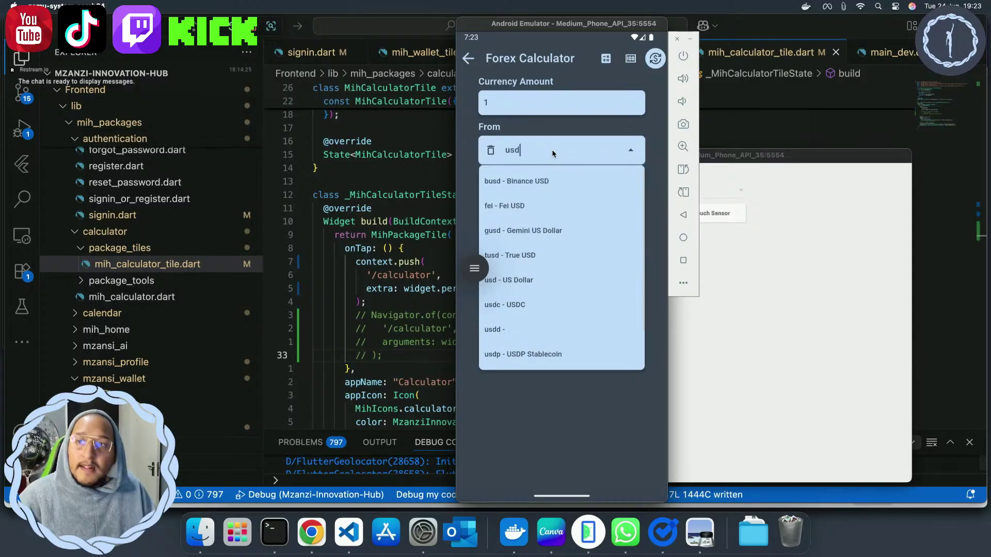
pyautogui.click(550, 282)
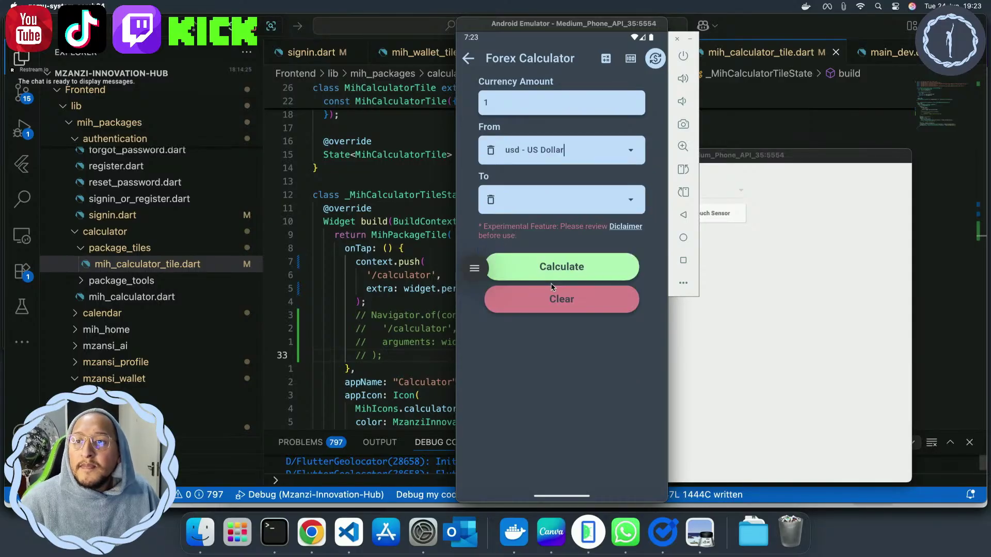
# Choose zar - South African Rand as the target currency, calculate the conversion and close the results
pyautogui.click(562, 199)
pyautogui.write('zar')
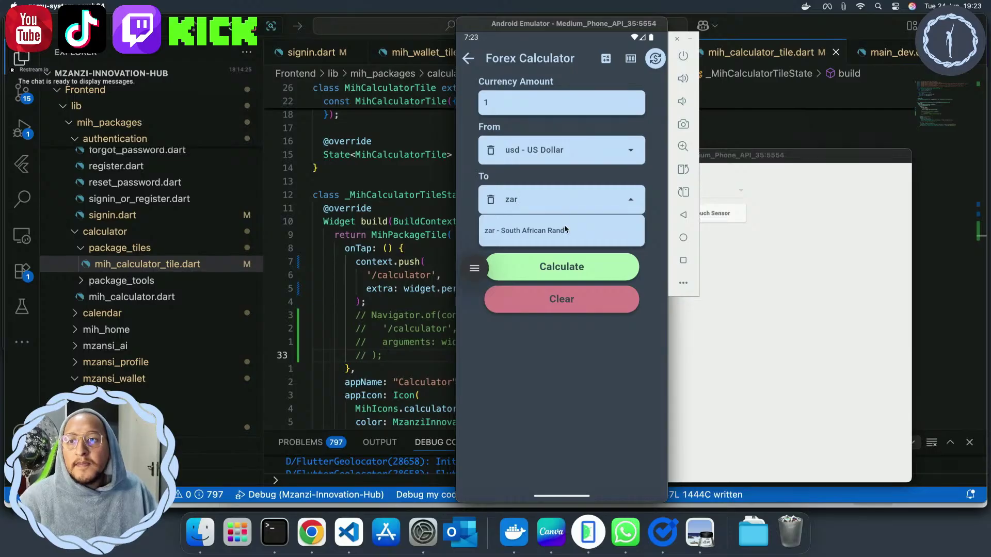
pyautogui.click(565, 230)
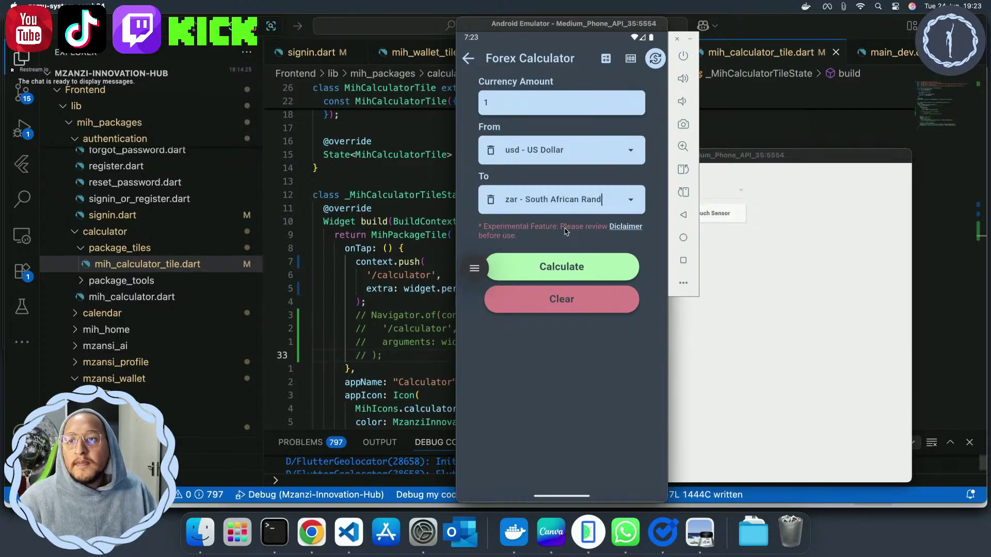
pyautogui.click(571, 265)
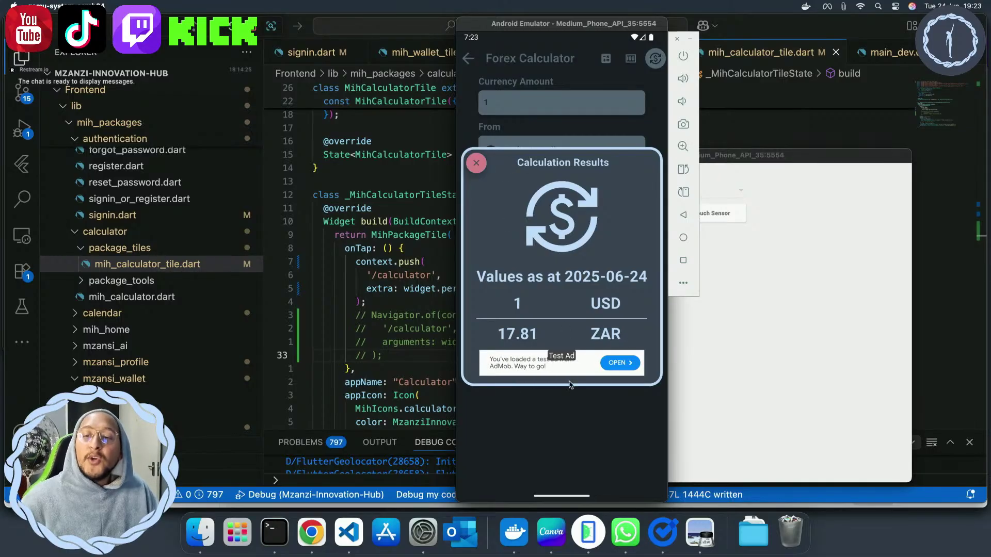
pyautogui.click(482, 164)
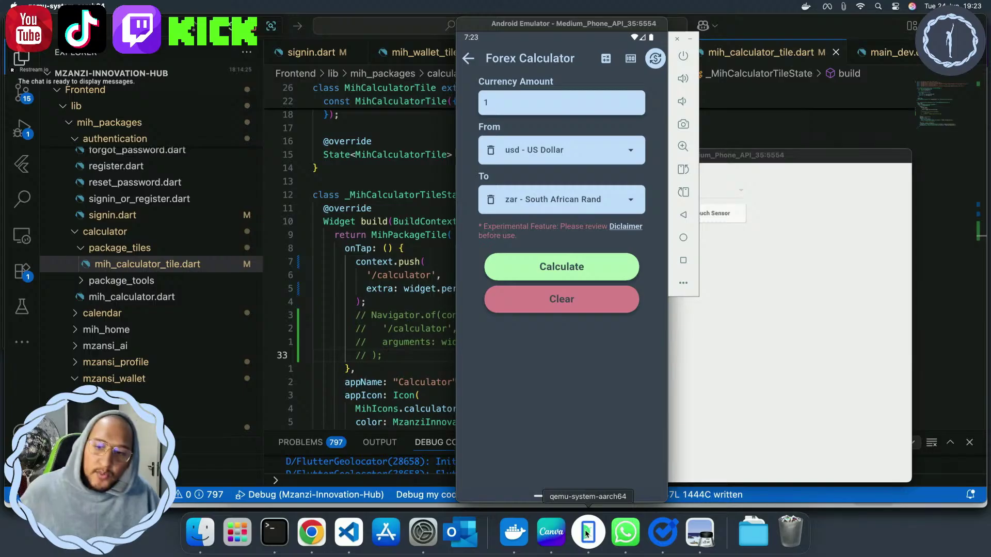
# Switch to Canva and select the Email heading together with its caption in the V1.75 mock-up
pyautogui.click(551, 532)
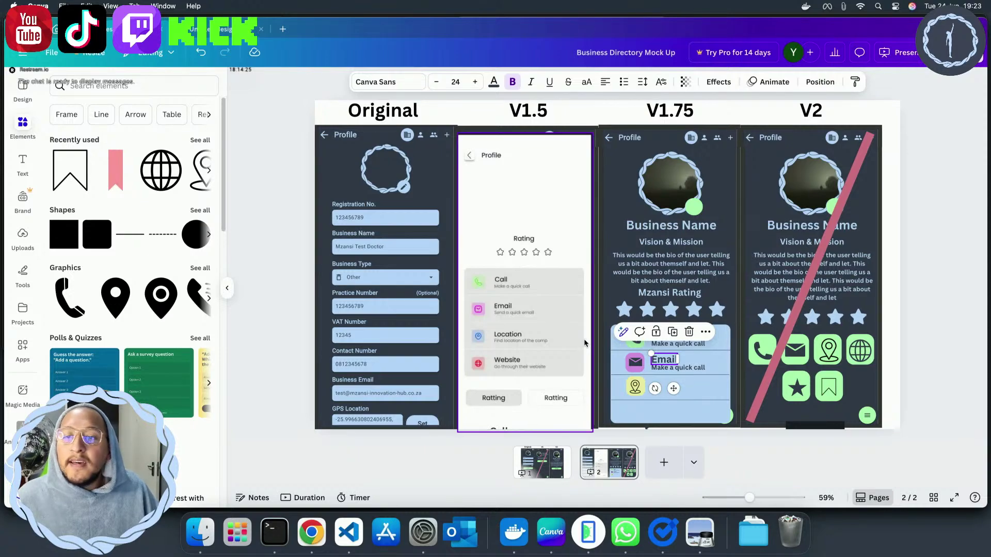
pyautogui.keyDown('shift'); pyautogui.click(682, 368); pyautogui.keyUp('shift')
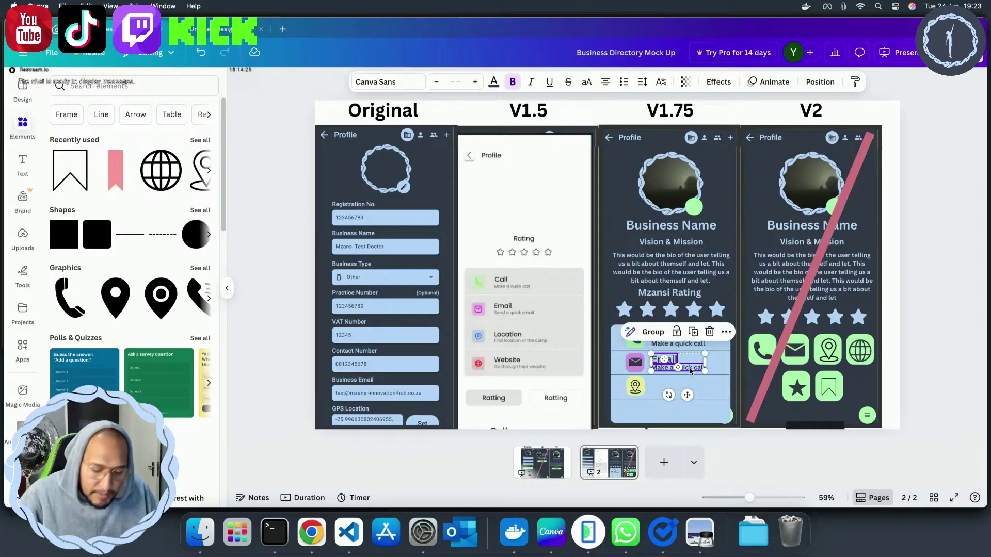
# Switch to Chrome, enlarge its window and open the bookmarked Google AdMob page in a new tab
pyautogui.click(311, 533)
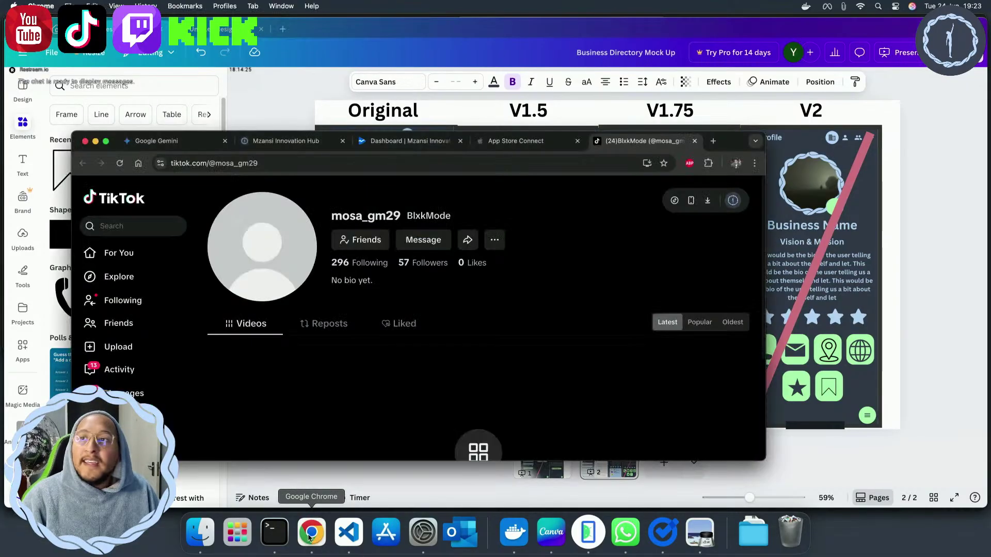
pyautogui.doubleClick(726, 149)
pyautogui.press('super+t')
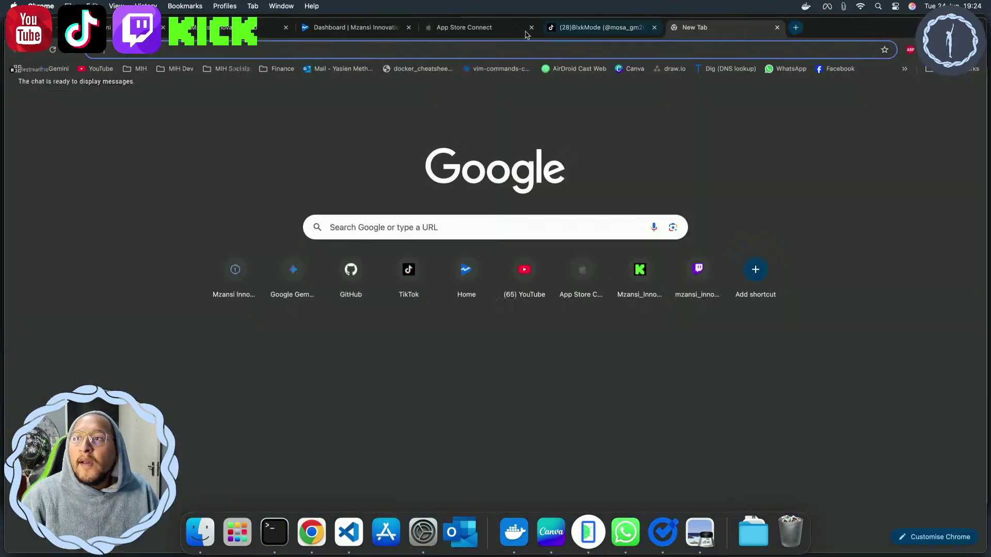
pyautogui.click(135, 68)
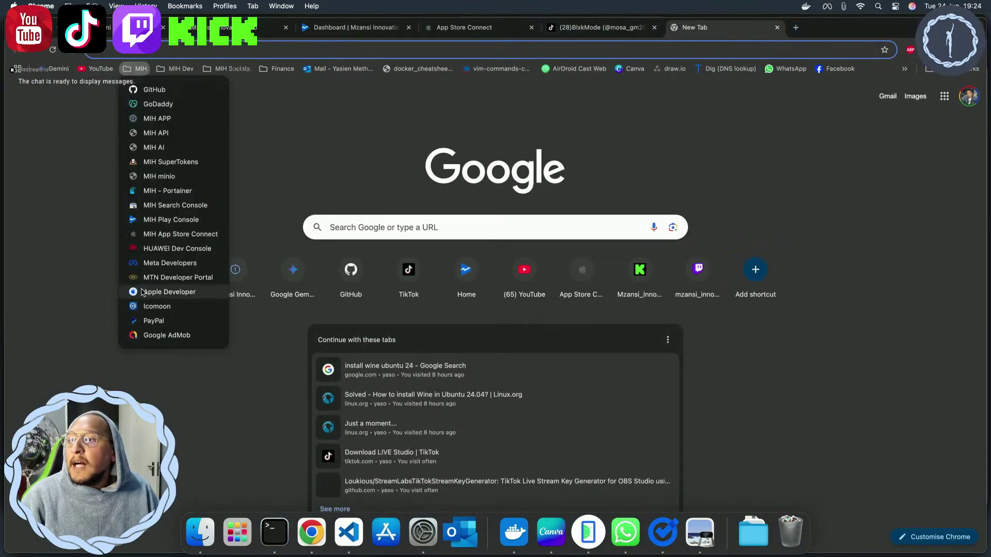
pyautogui.click(150, 335)
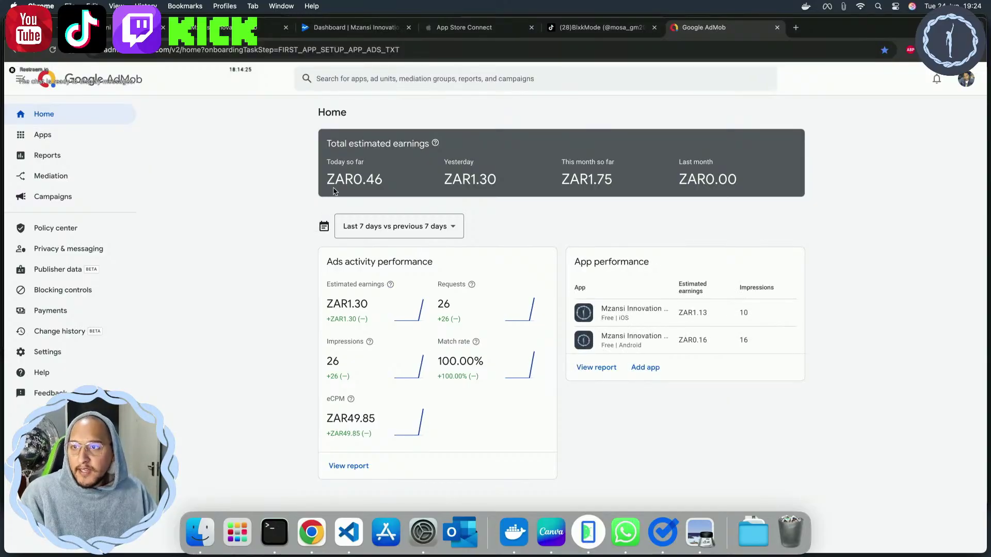
# Review the total estimated earnings and set the AdMob comparison period to Yesterday vs same day last week
pyautogui.moveTo(326, 175); pyautogui.dragTo(768, 177)
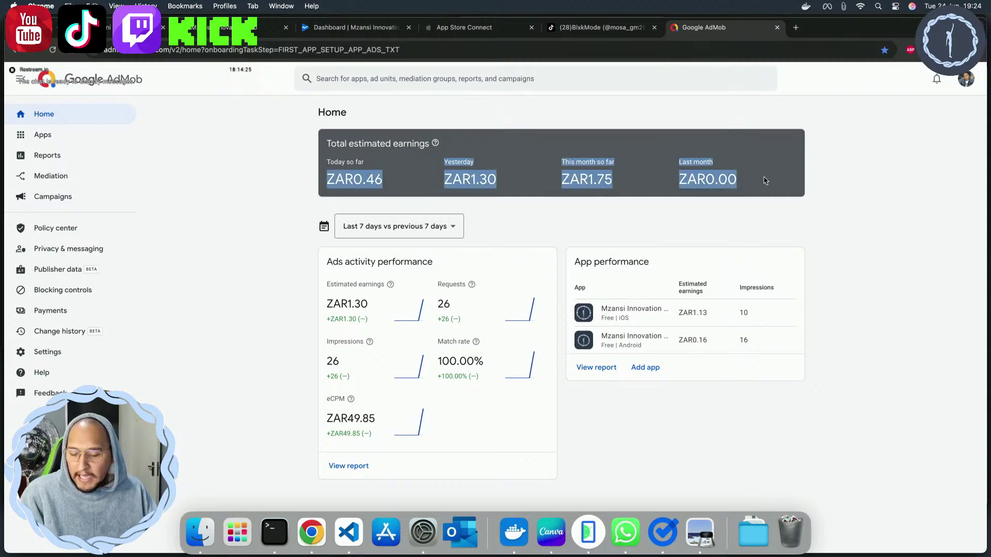
pyautogui.click(452, 225)
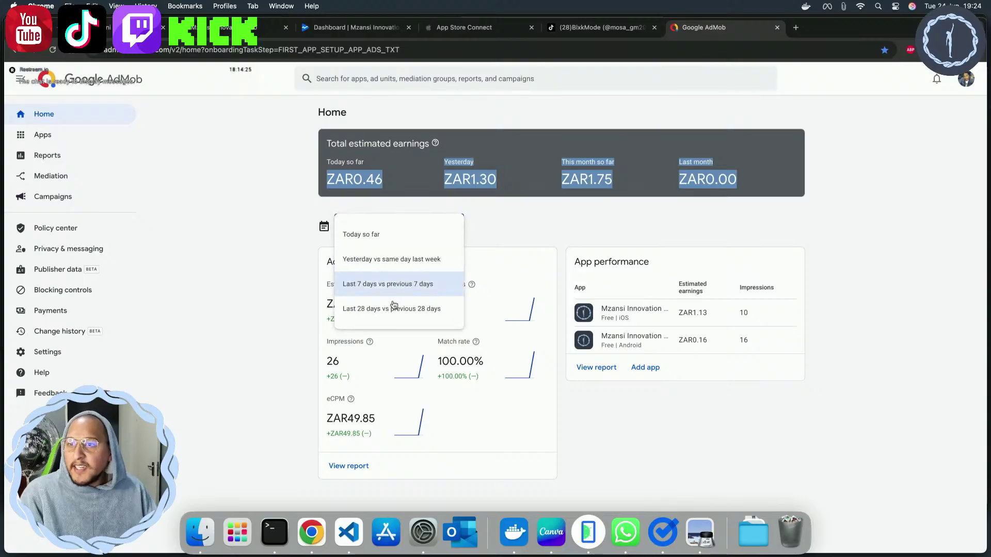
pyautogui.click(386, 263)
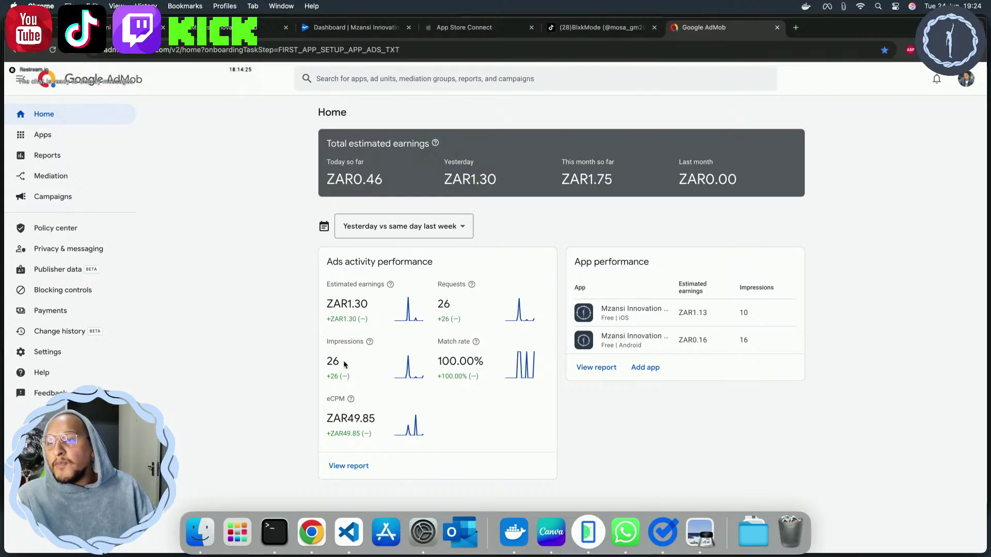
# Examine the impressions, estimated earnings and eCPM figures under Ads activity performance, including the explanation of eCPM
pyautogui.moveTo(340, 360); pyautogui.dragTo(325, 360)
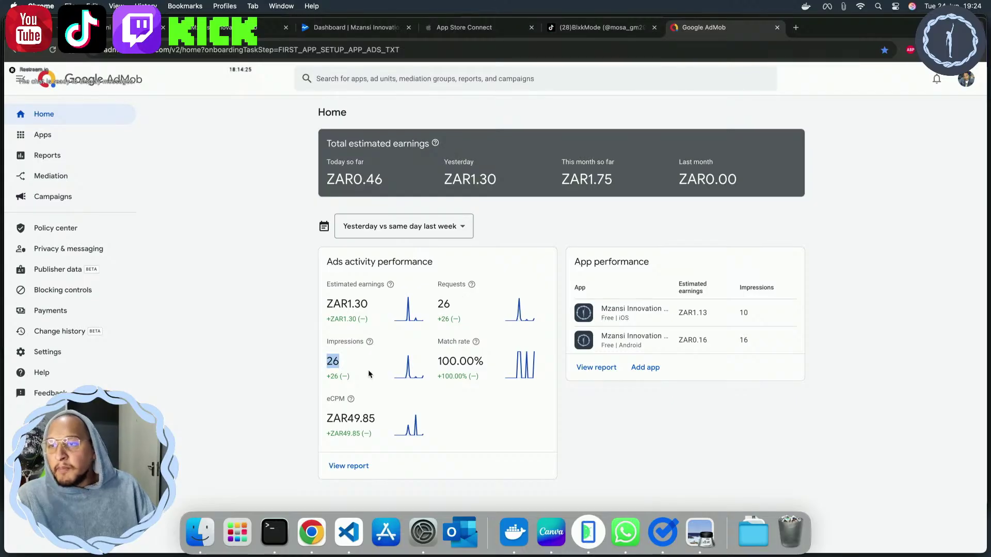
pyautogui.moveTo(369, 373)
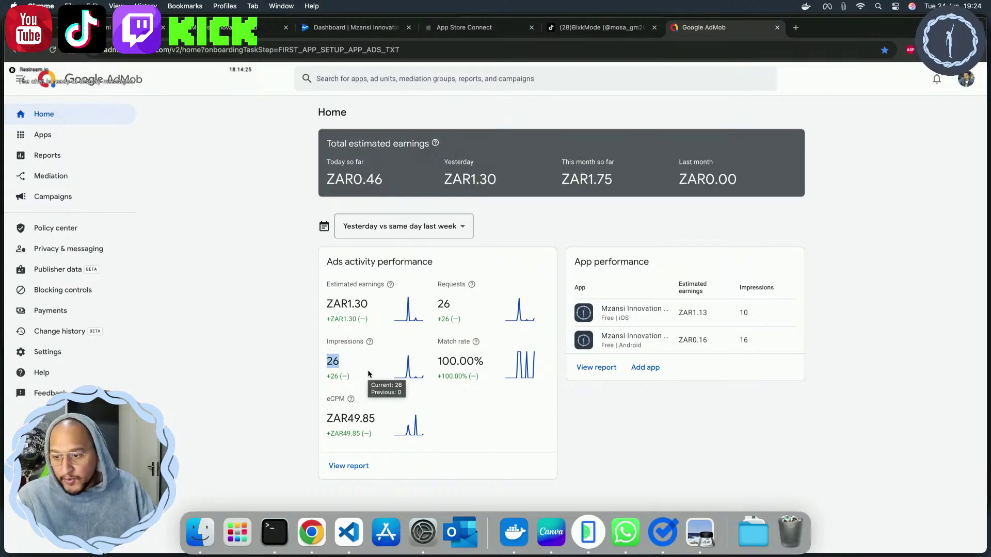
pyautogui.moveTo(369, 304); pyautogui.dragTo(335, 304)
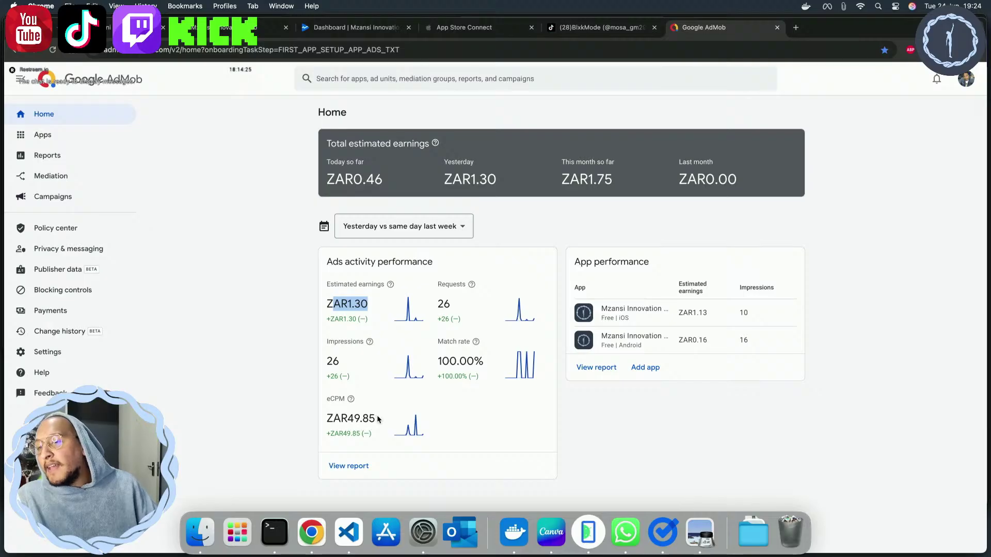
pyautogui.moveTo(375, 418); pyautogui.dragTo(366, 418)
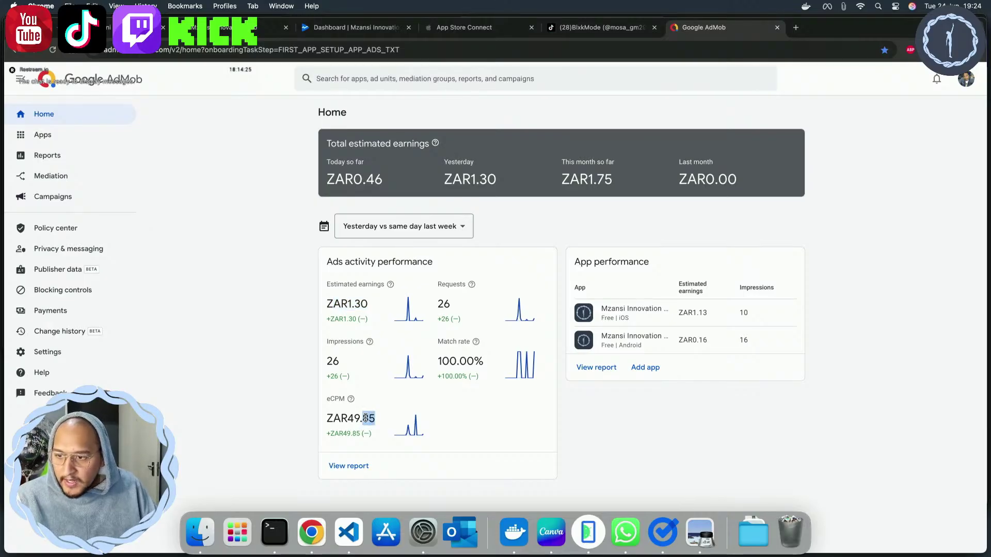
pyautogui.moveTo(365, 418); pyautogui.dragTo(366, 418)
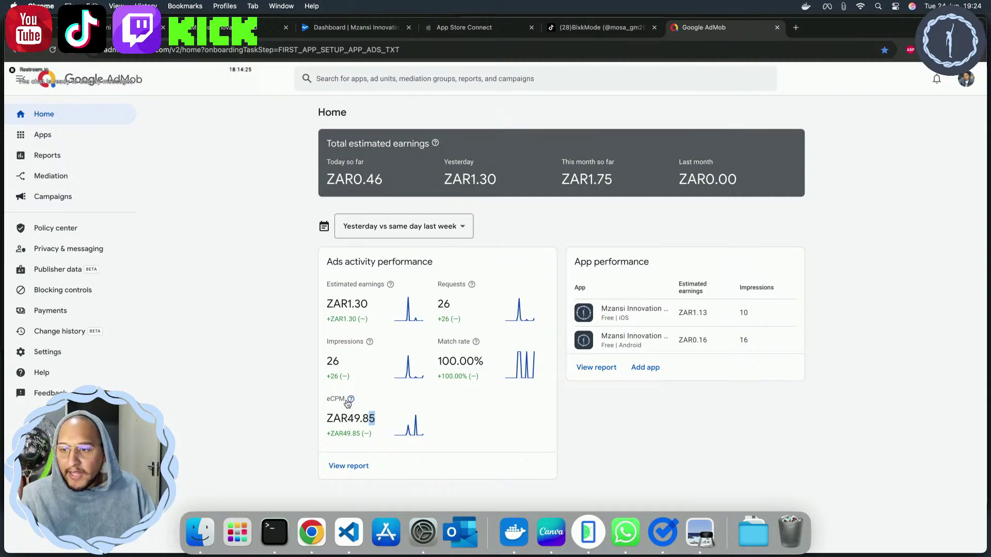
pyautogui.moveTo(347, 401)
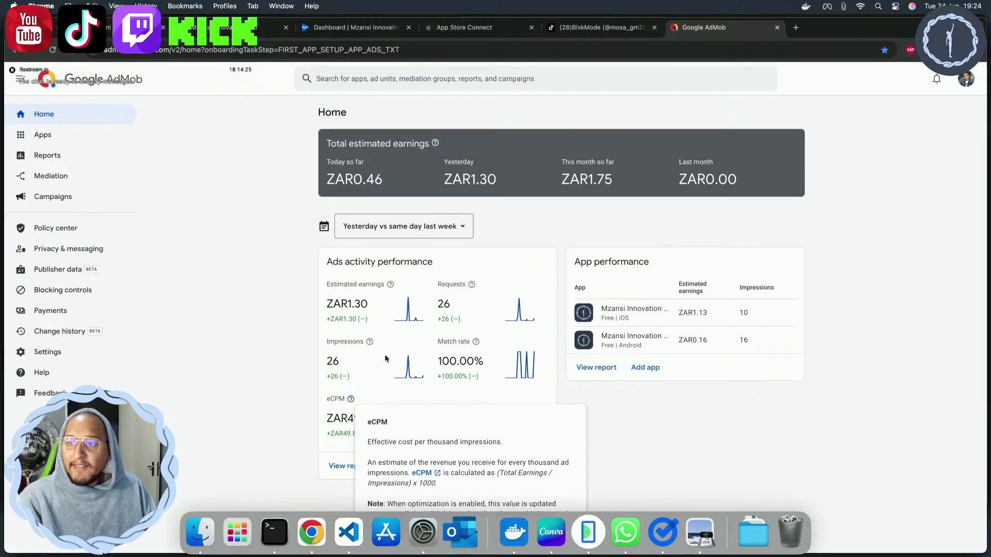
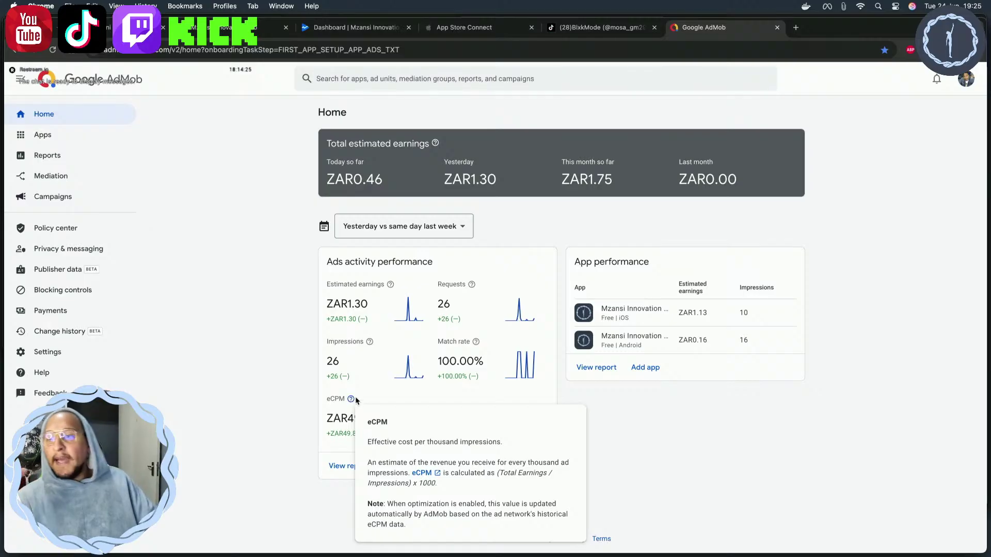
pyautogui.moveTo(348, 419); pyautogui.dragTo(373, 422)
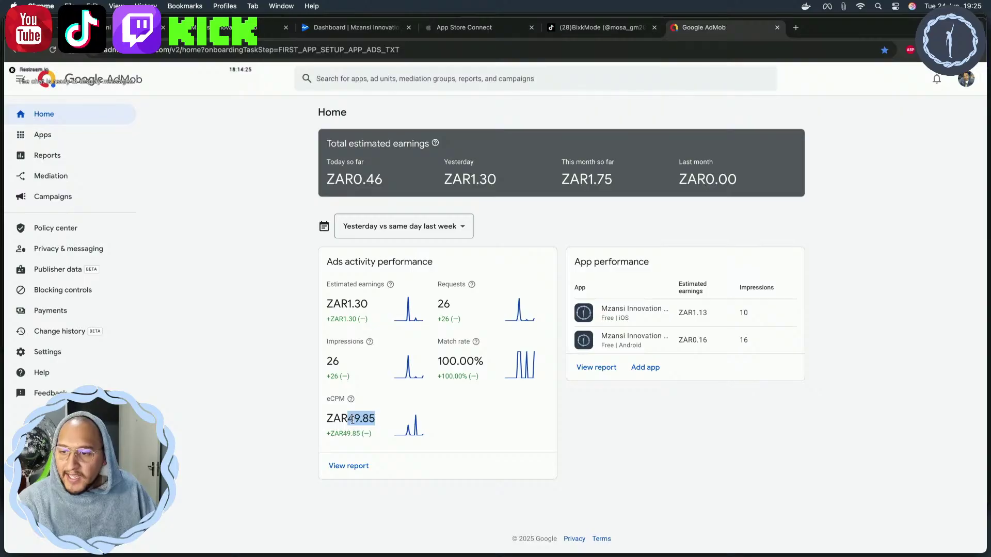
pyautogui.click(352, 419)
pyautogui.moveTo(384, 420); pyautogui.dragTo(326, 419)
# Set the AdMob performance period to Today so far and review the figures
pyautogui.click(412, 229)
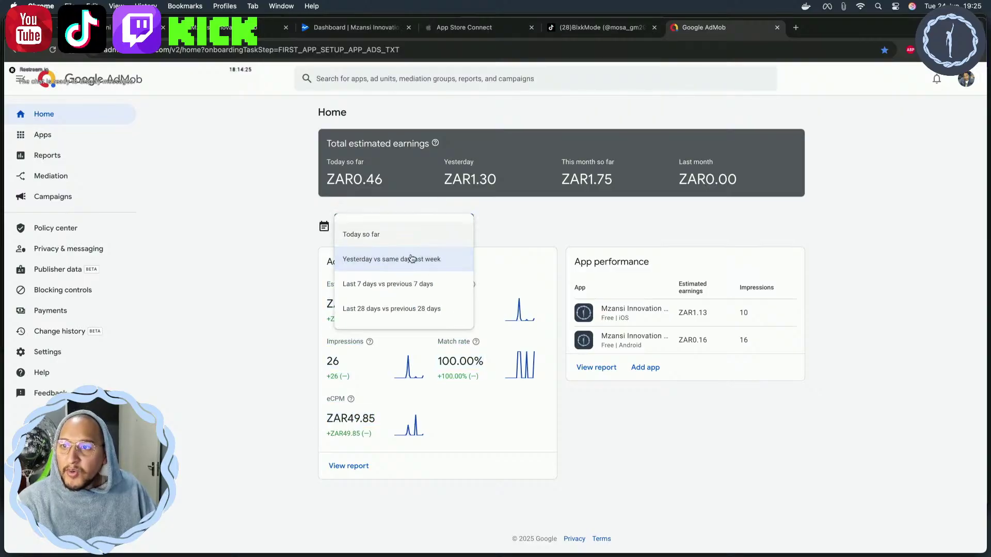
pyautogui.click(376, 234)
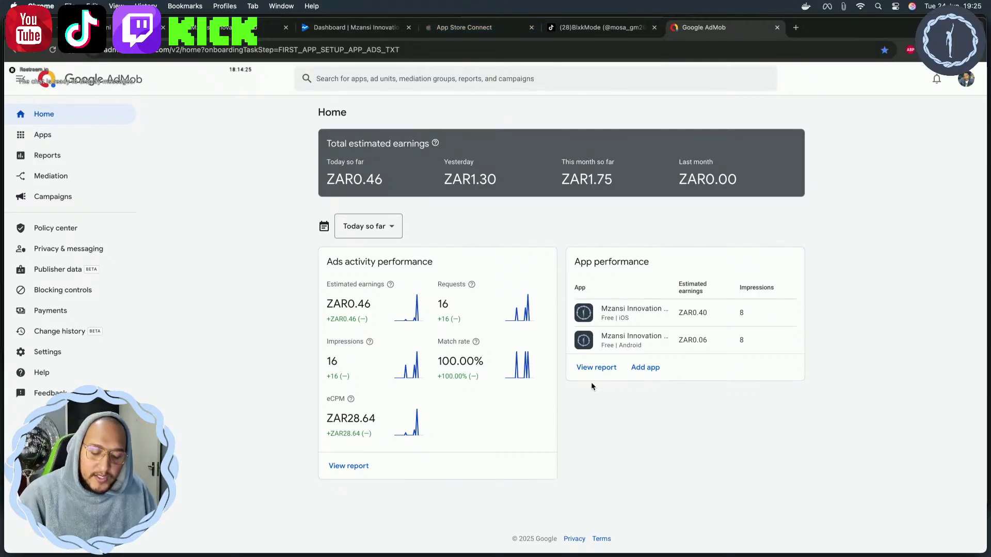
pyautogui.press('super+Tab')
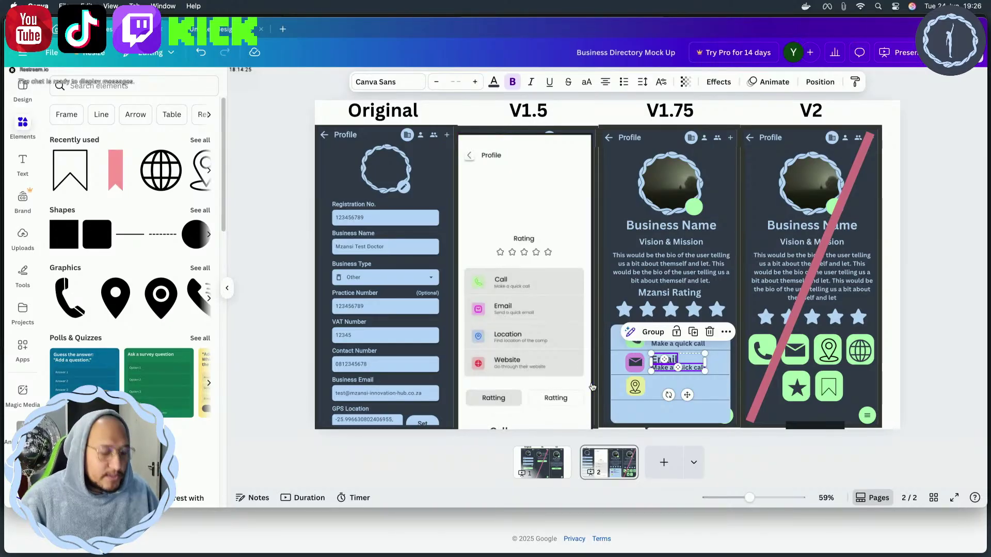
pyautogui.press('super+Tab')
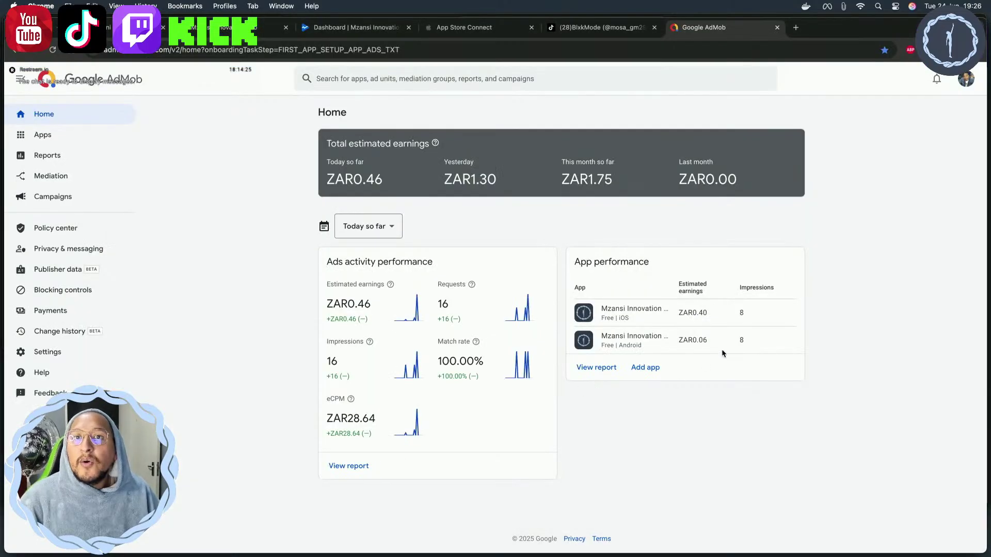
# Search for "google mobile ads" in a new browser tab and open the google_mobile_ads package page on pub.dev
pyautogui.click(795, 27)
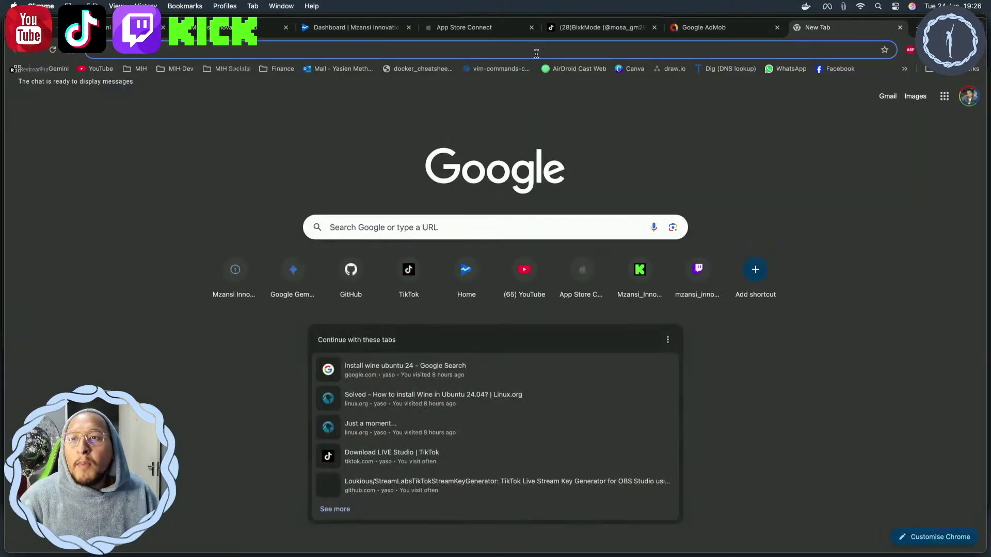
pyautogui.write('google')
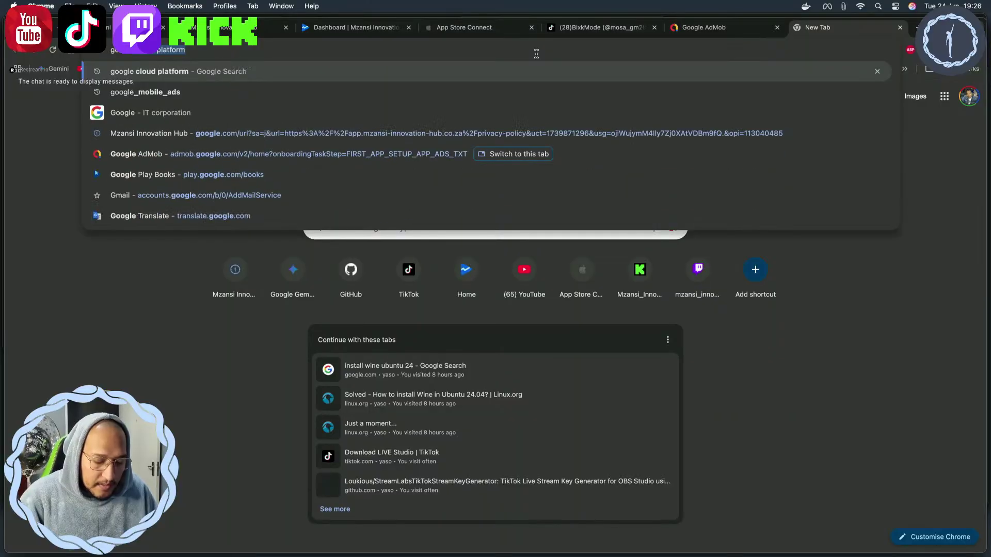
pyautogui.write(' mopb')
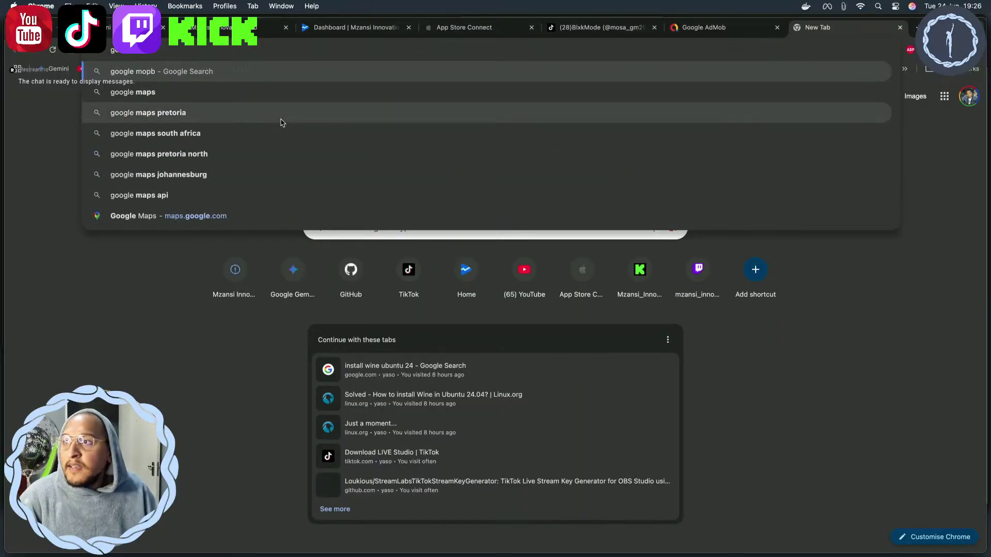
pyautogui.press('BackSpace')
pyautogui.press('BackSpace')
pyautogui.write('b')
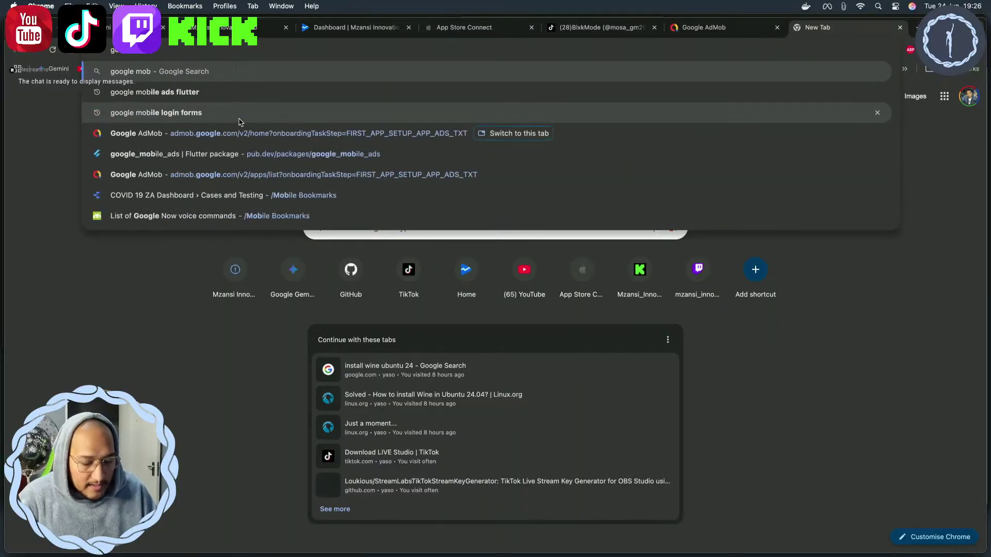
pyautogui.write('i')
pyautogui.press('BackSpace')
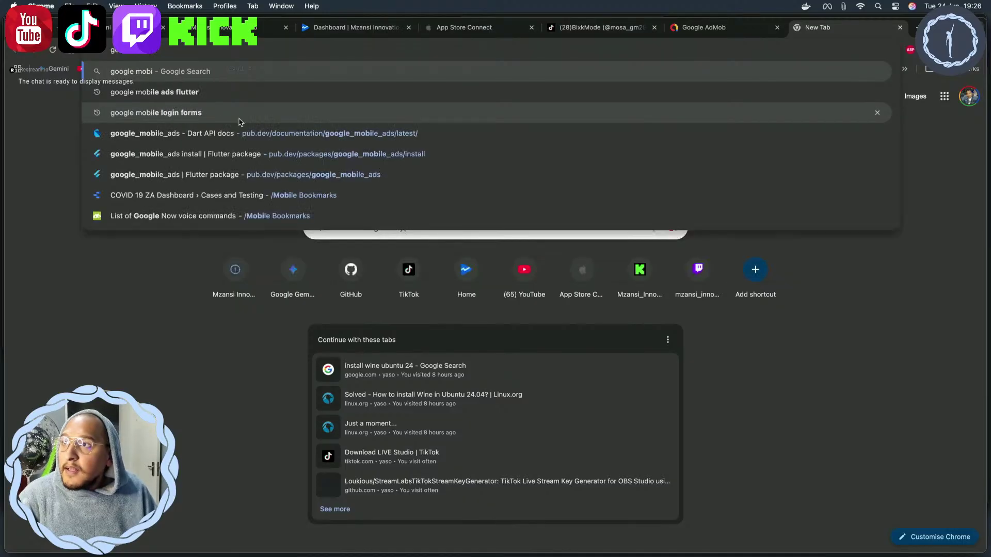
pyautogui.write('le ads')
pyautogui.press('Return')
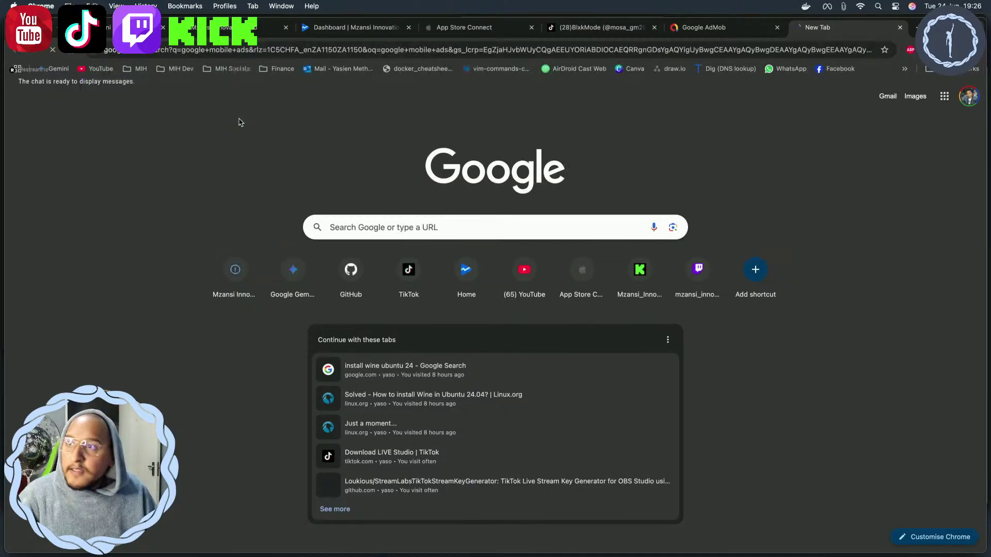
pyautogui.click(238, 177)
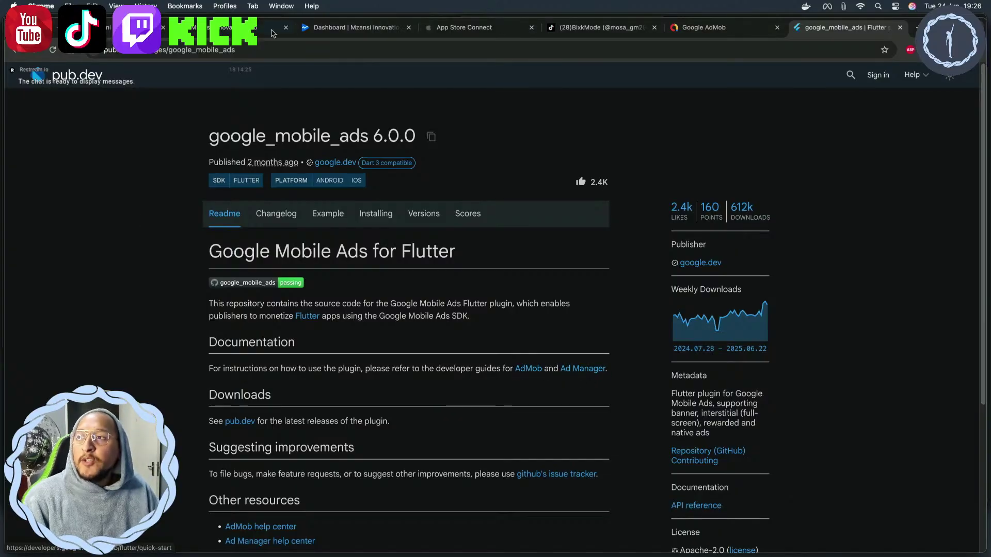
# Return to the Google AdMob overview and examine the impressions chart under Ads activity performance
pyautogui.click(717, 32)
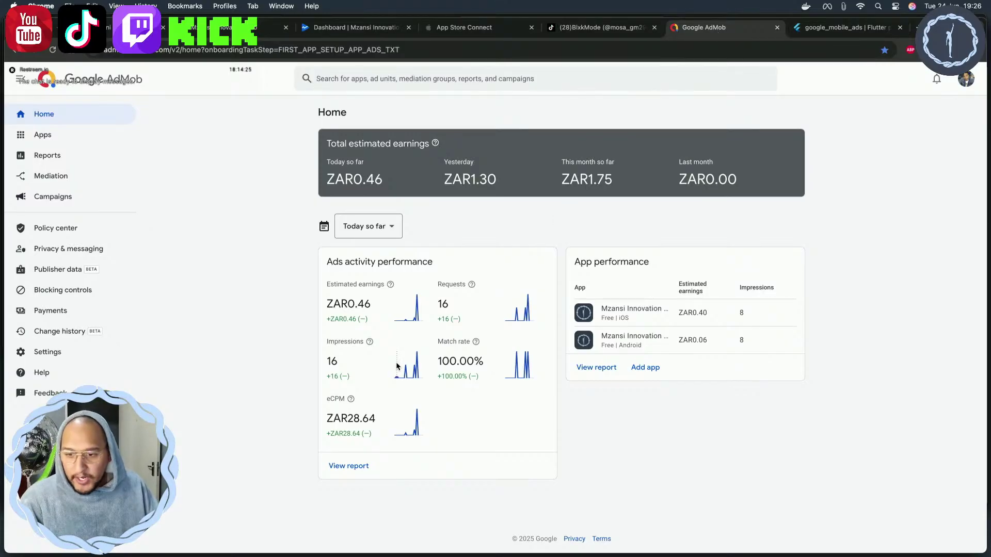
pyautogui.moveTo(396, 367)
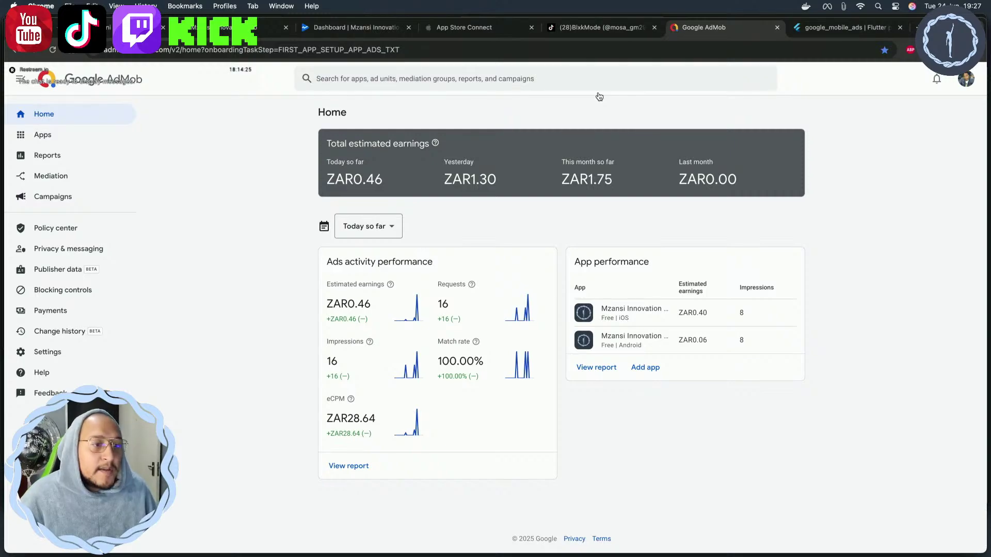
# Switch to Canva, copy the selected Email heading and caption beside V1.75's location pin icon, and rename the copied heading Location
pyautogui.press('super+Tab')
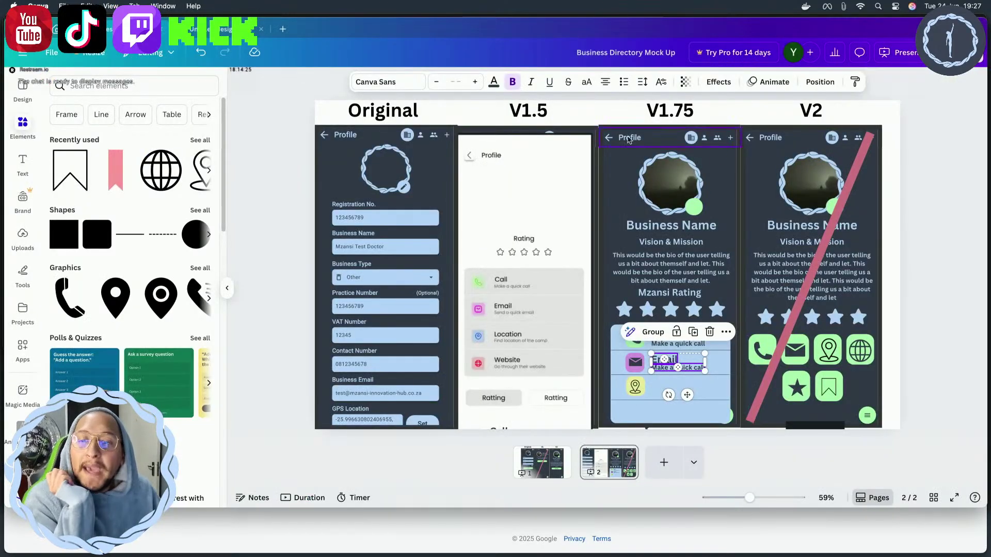
pyautogui.moveTo(678, 364); pyautogui.dragTo(688, 417)
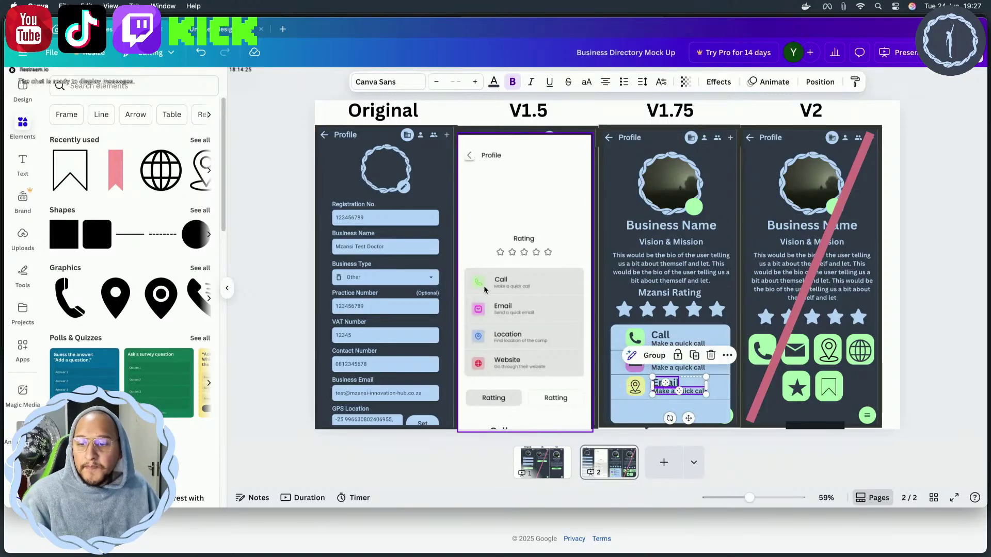
pyautogui.doubleClick(676, 382)
pyautogui.write('Loca')
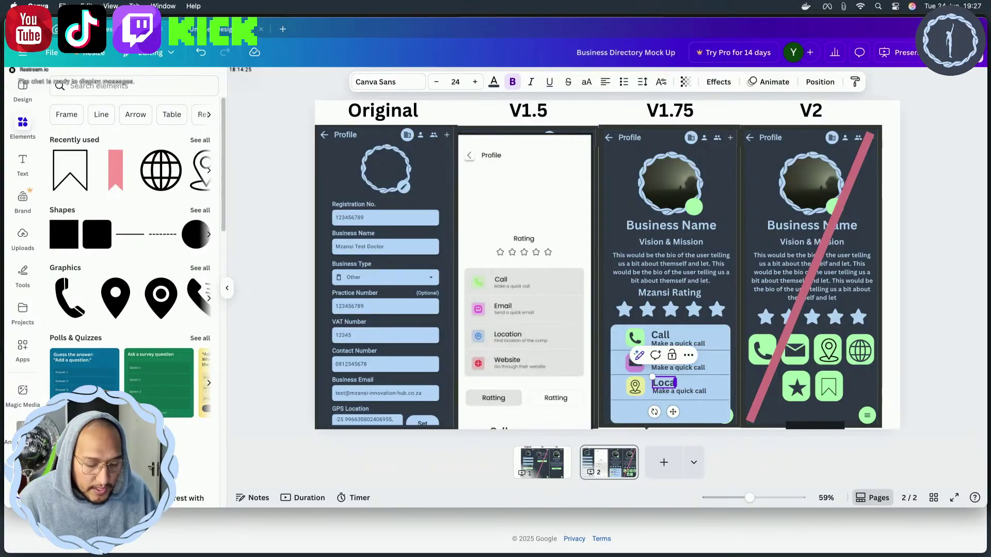
pyautogui.write('tion')
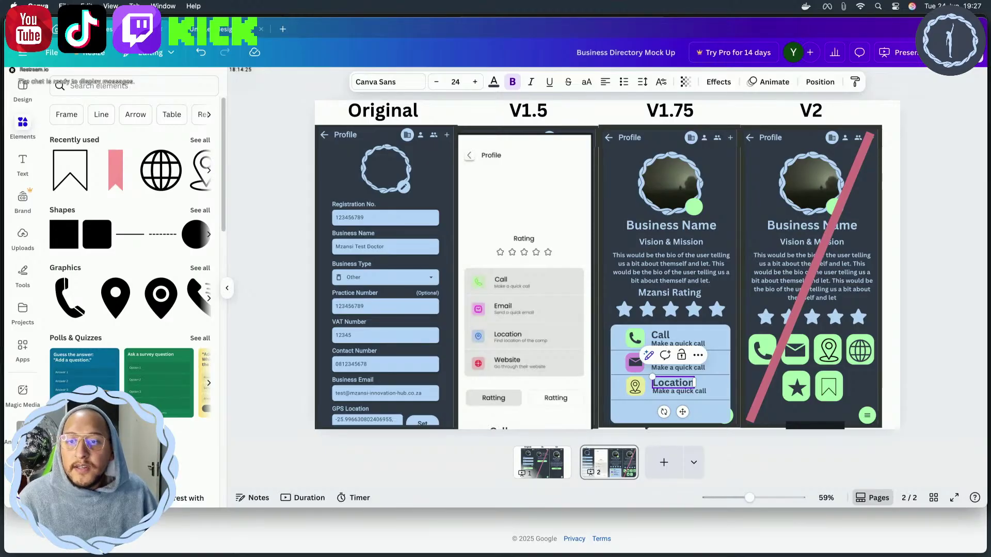
# Change the caption under V1.75's Location heading to "Navigate to us"
pyautogui.doubleClick(676, 391)
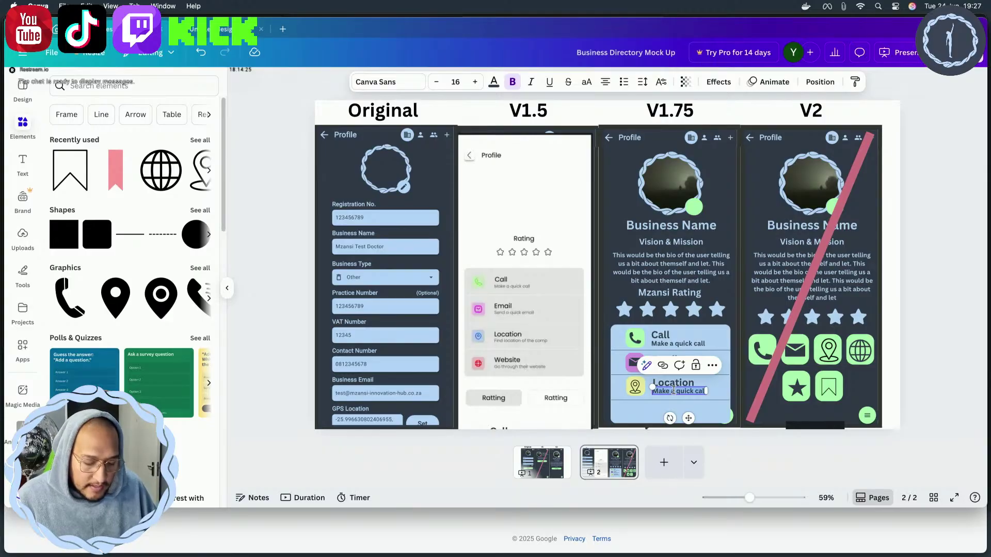
pyautogui.write('Navigate')
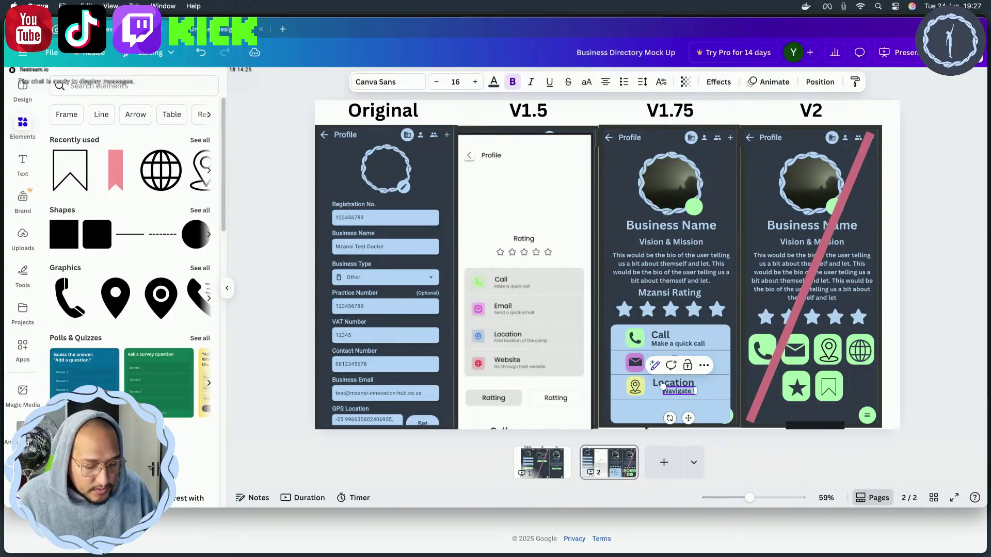
pyautogui.write(' to us')
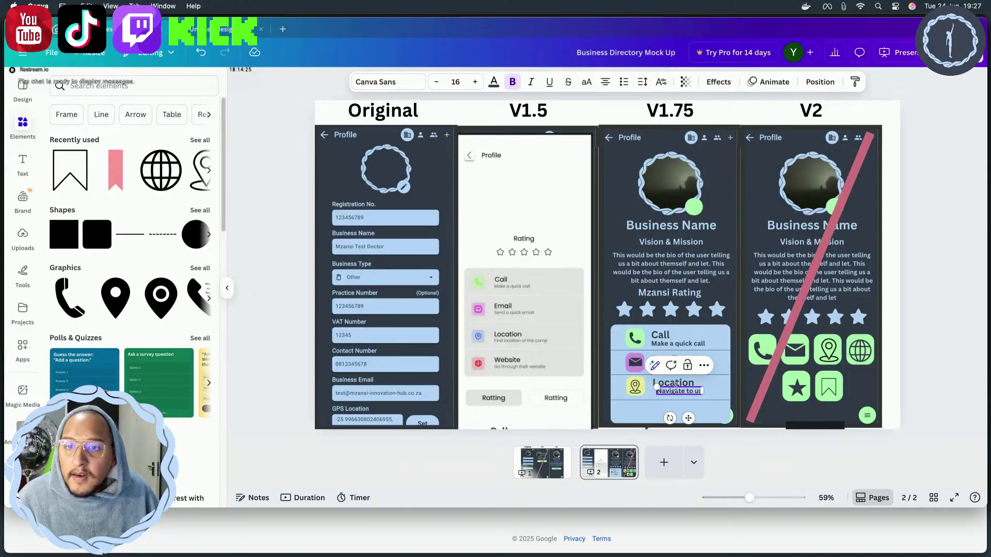
# Copy the purple icon square from V1.75's Email row to the empty fourth row and recolour the copy red
pyautogui.click(638, 370)
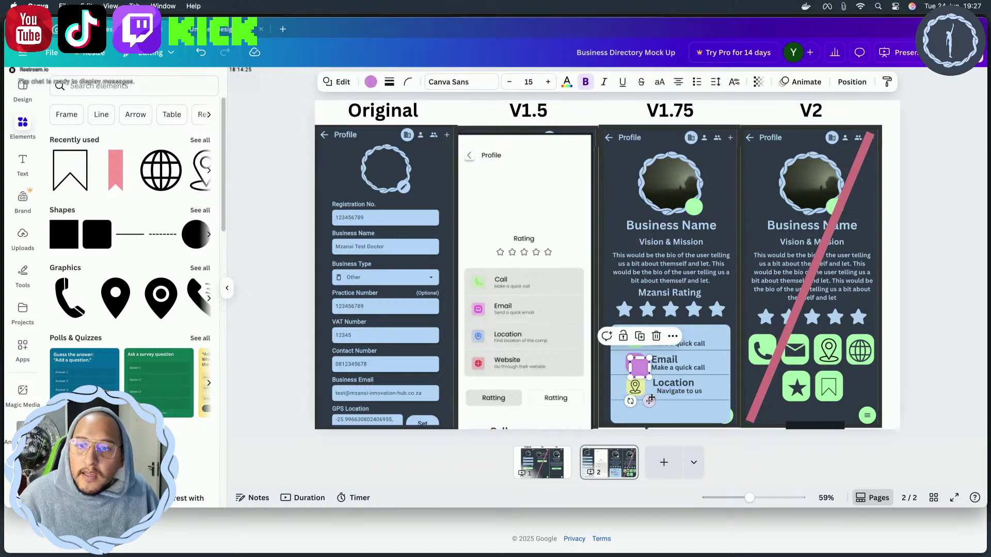
pyautogui.moveTo(638, 370); pyautogui.dragTo(648, 437)
pyautogui.moveTo(645, 442); pyautogui.dragTo(645, 441)
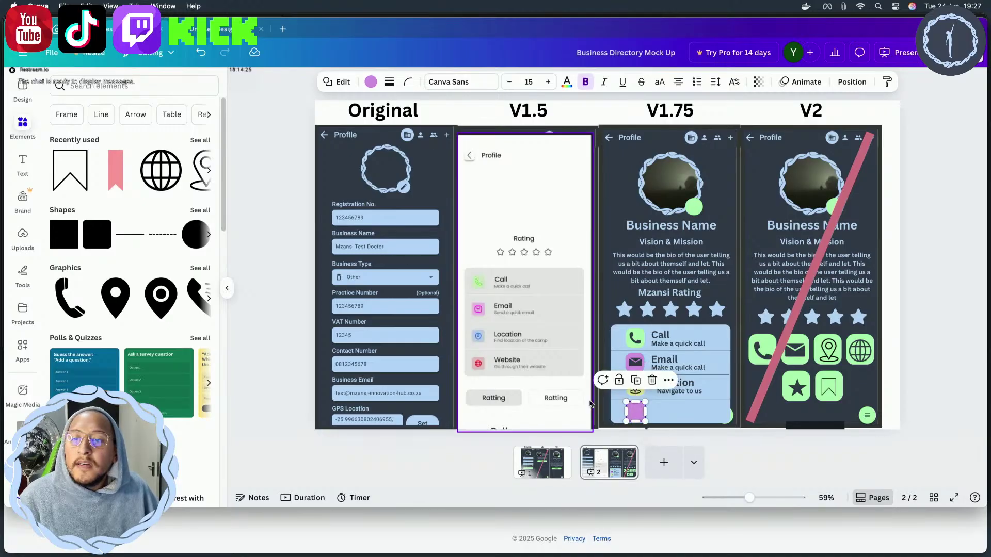
pyautogui.click(371, 82)
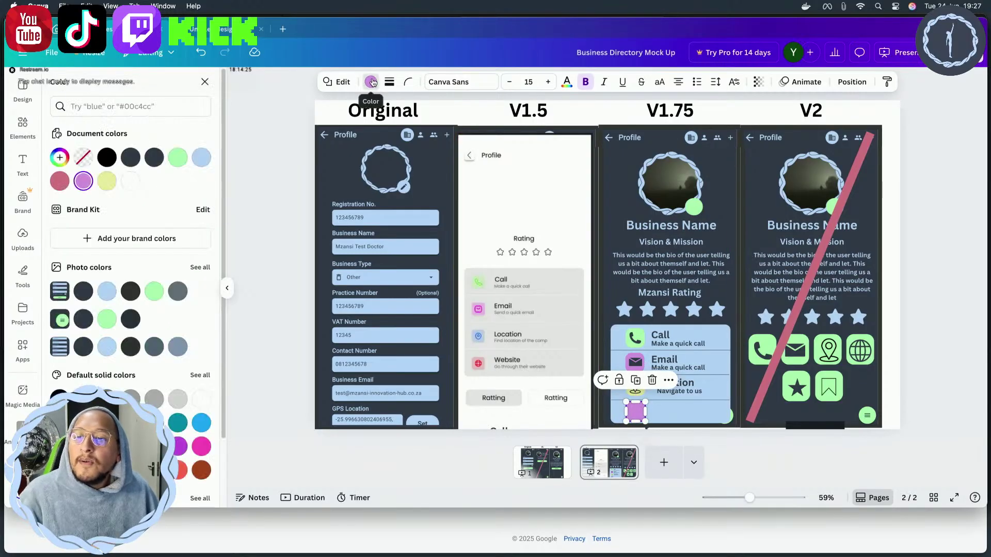
pyautogui.click(57, 181)
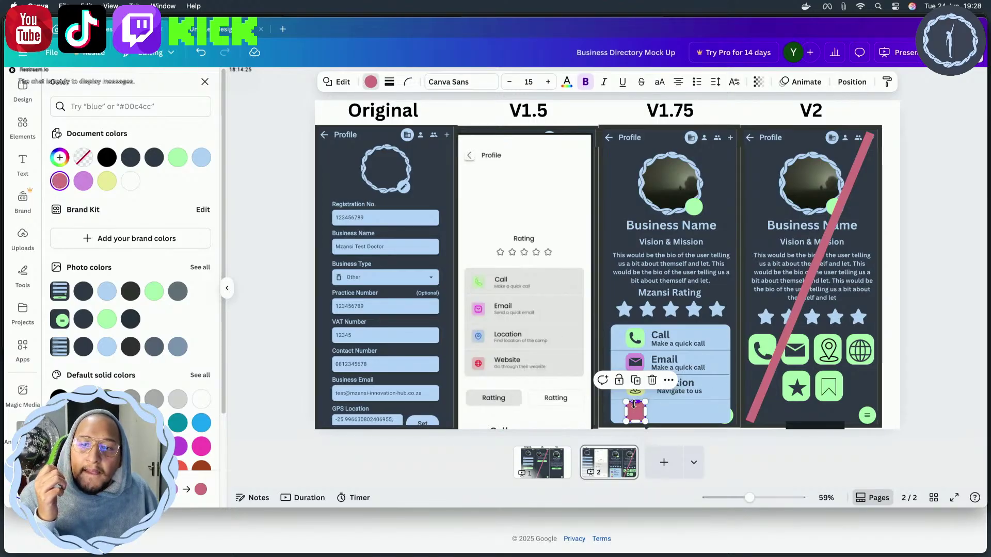
# Copy V2's globe icon onto the red square in V1.75's fourth contact row
pyautogui.click(636, 388)
pyautogui.click(857, 362)
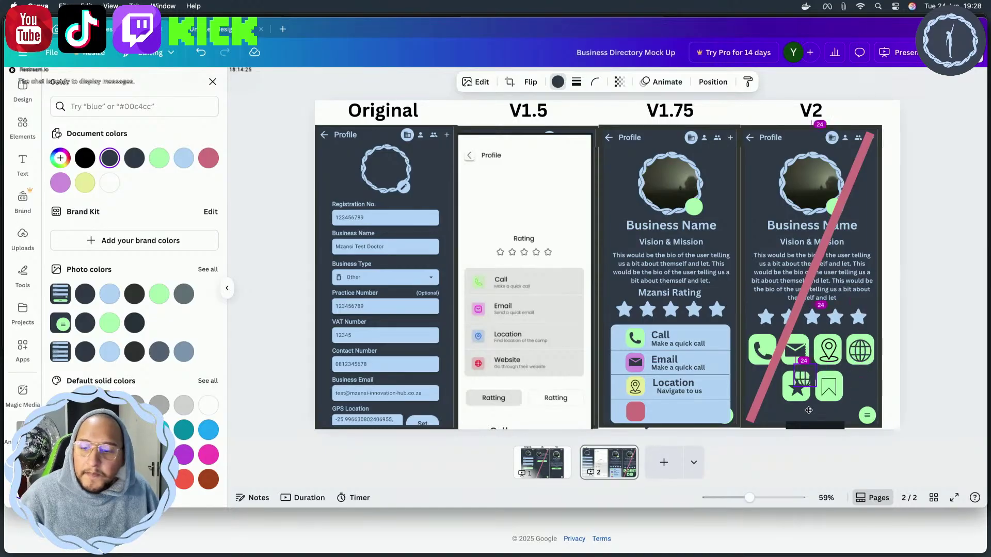
pyautogui.moveTo(873, 391); pyautogui.dragTo(645, 444)
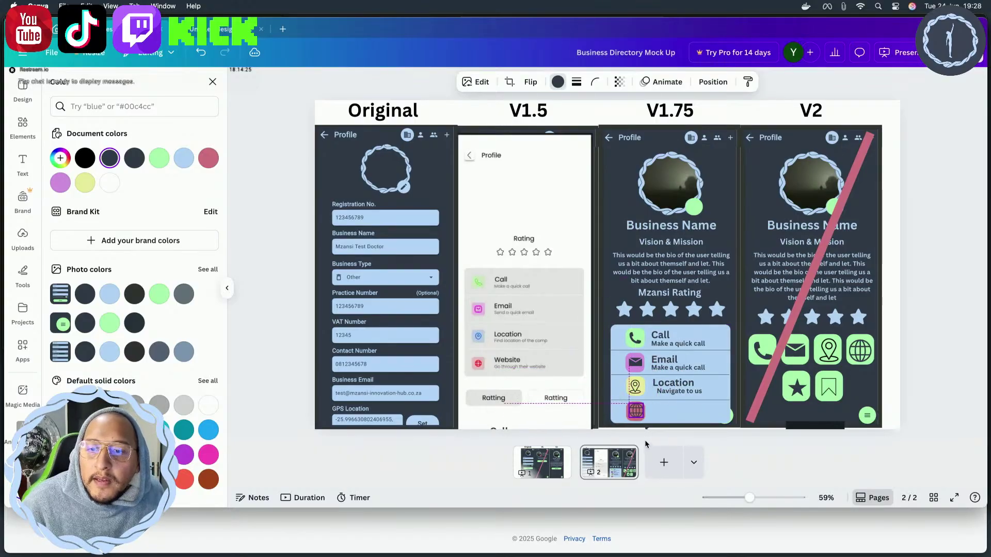
# Align the "Navigate to us" caption under the Location heading and duplicate both texts beside the globe icon
pyautogui.click(680, 386)
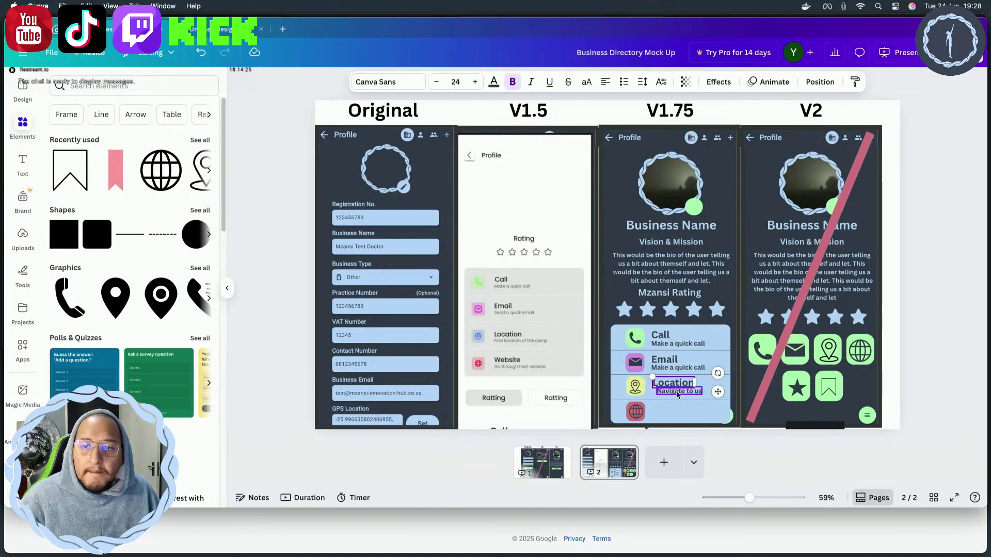
pyautogui.click(679, 395)
pyautogui.moveTo(678, 395); pyautogui.dragTo(675, 396)
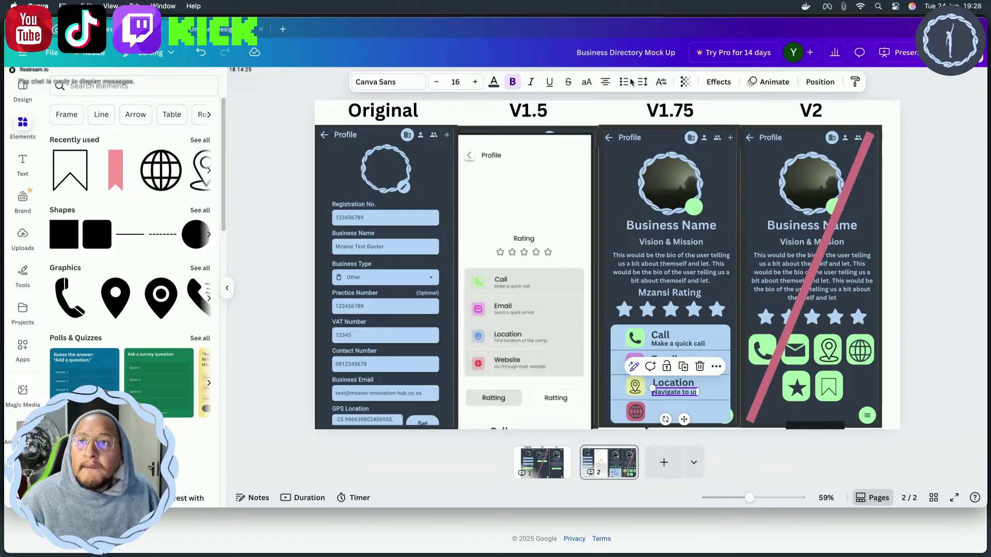
pyautogui.keyDown('shift'); pyautogui.click(680, 383); pyautogui.keyUp('shift')
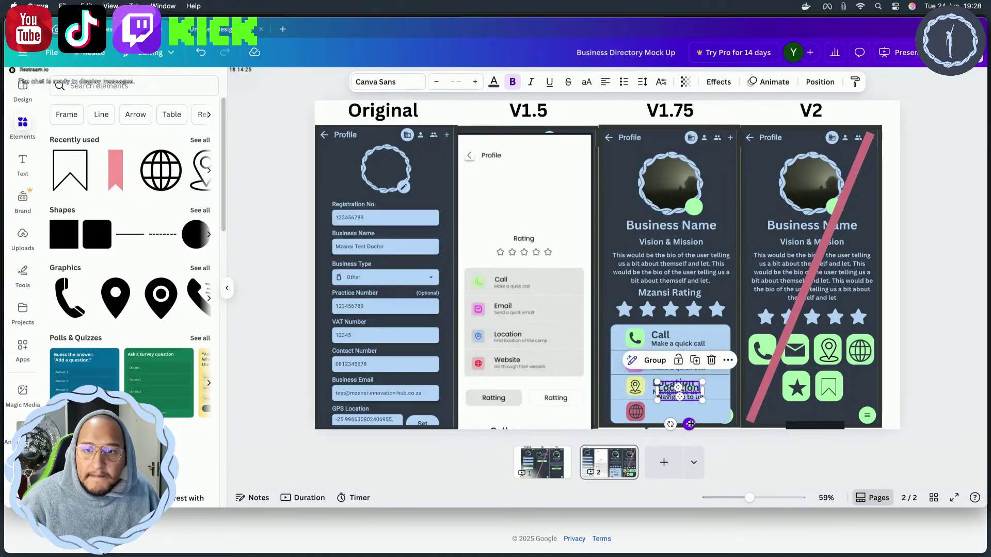
pyautogui.hotkey('ctrl', 'd')
pyautogui.hotkey('shift', 'Down')
pyautogui.hotkey('shift', 'Down')
pyautogui.hotkey('shift', 'Down')
pyautogui.hotkey('shift', 'Down')
pyautogui.hotkey('shift', 'Down')
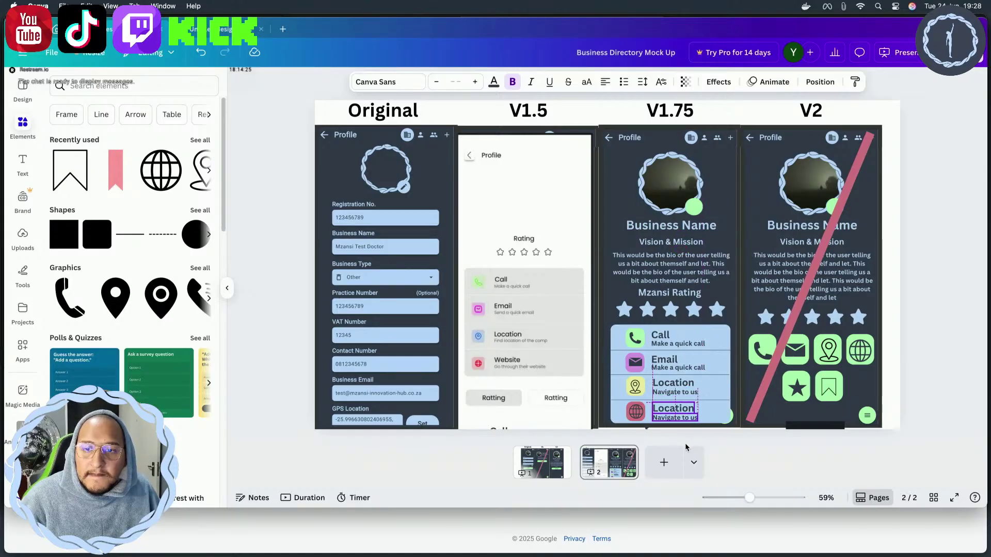
# Rename the heading beside the globe icon Website and set its caption to "Find our more about us"
pyautogui.click(673, 409)
pyautogui.doubleClick(673, 409)
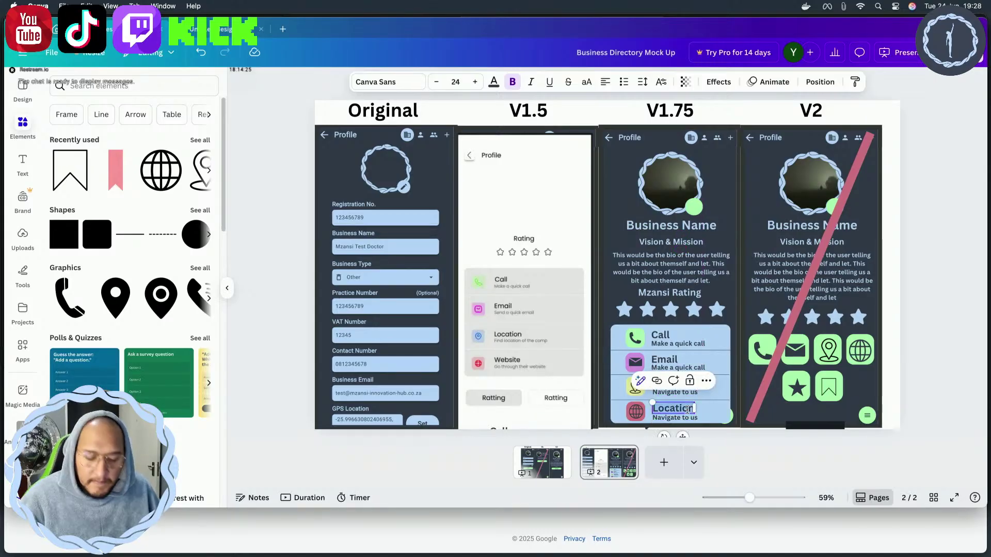
pyautogui.write('We')
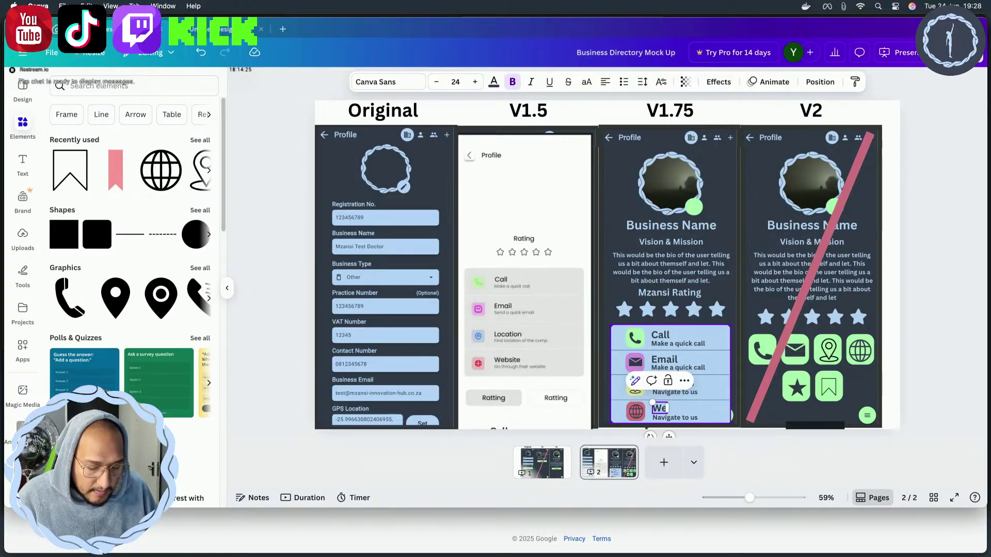
pyautogui.write('bsite')
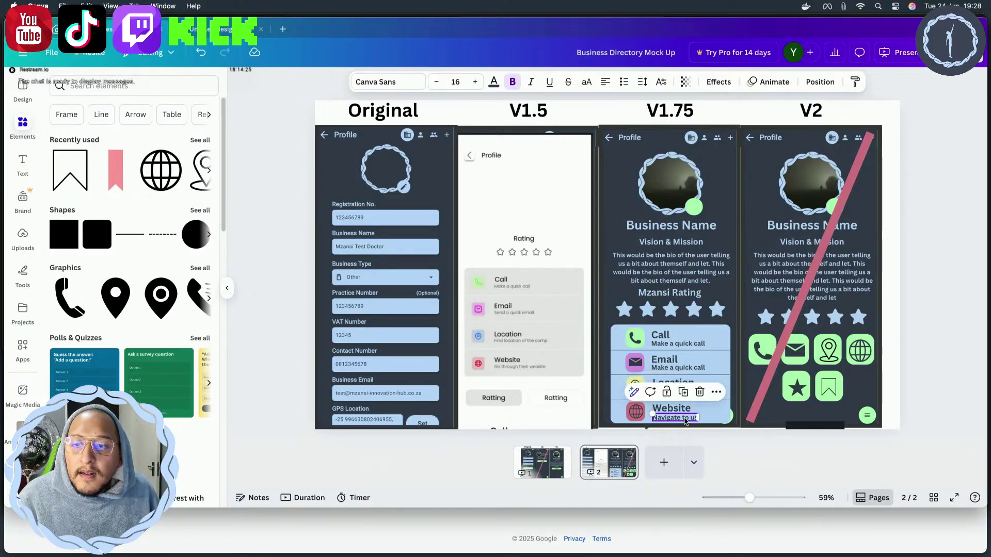
pyautogui.click(654, 417)
pyautogui.write('Find')
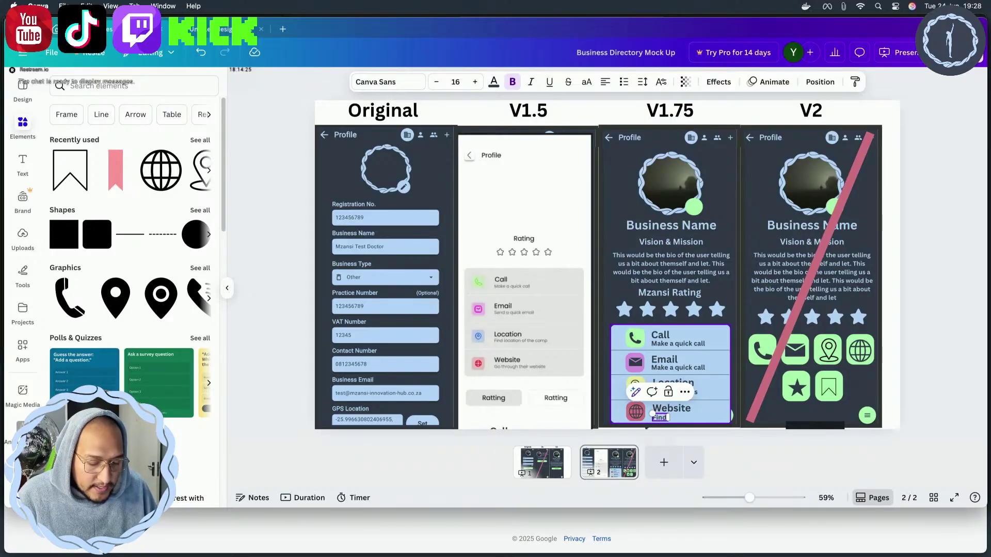
pyautogui.write(' our more about us')
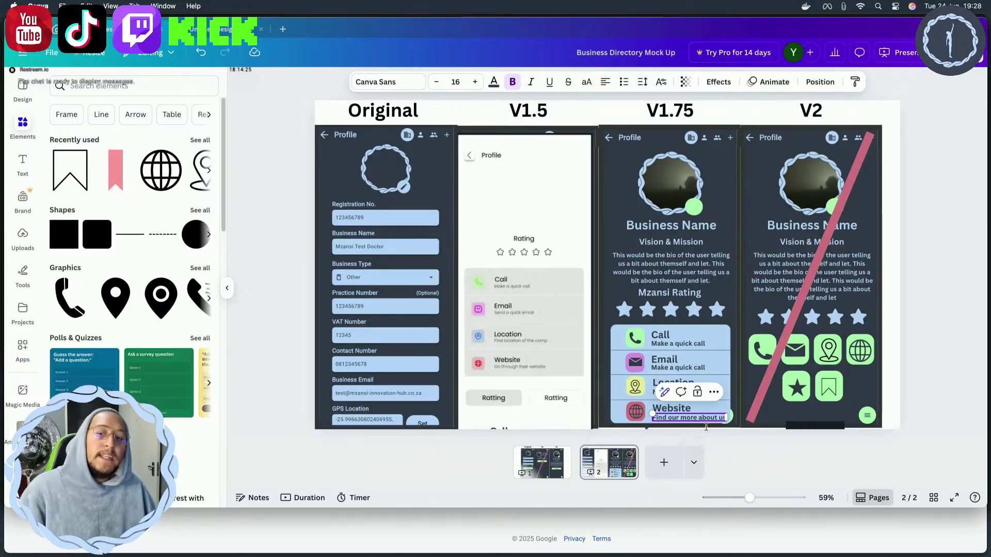
pyautogui.click(775, 454)
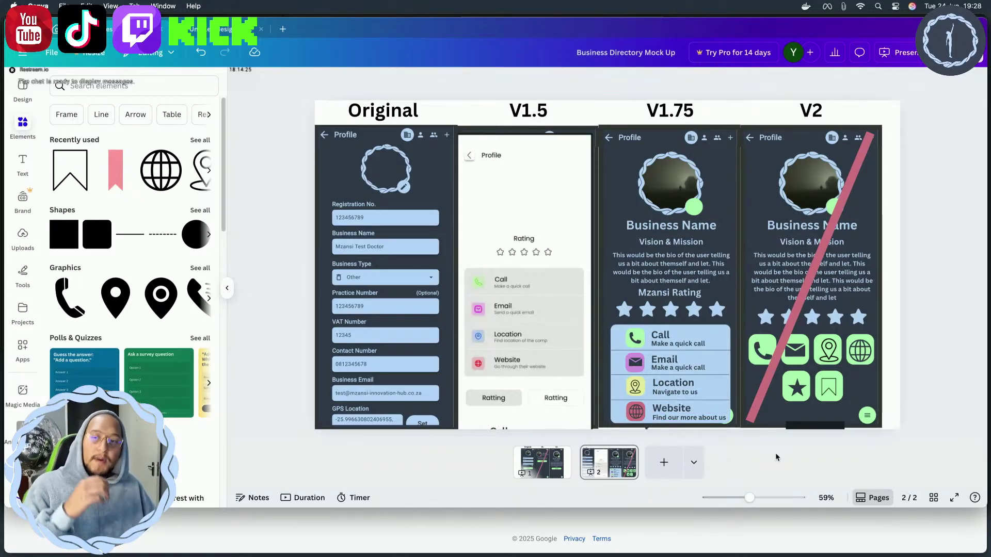
# Delete the green menu circle behind V1.75's contact card and the Vision & Mission heading from the V1.75 screen
pyautogui.click(729, 415)
pyautogui.press('Delete')
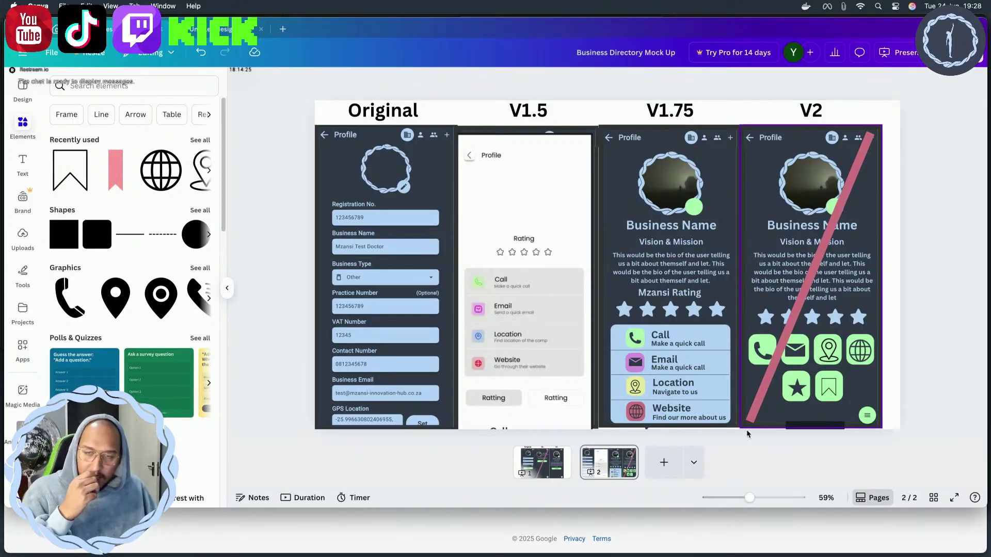
pyautogui.click(704, 315)
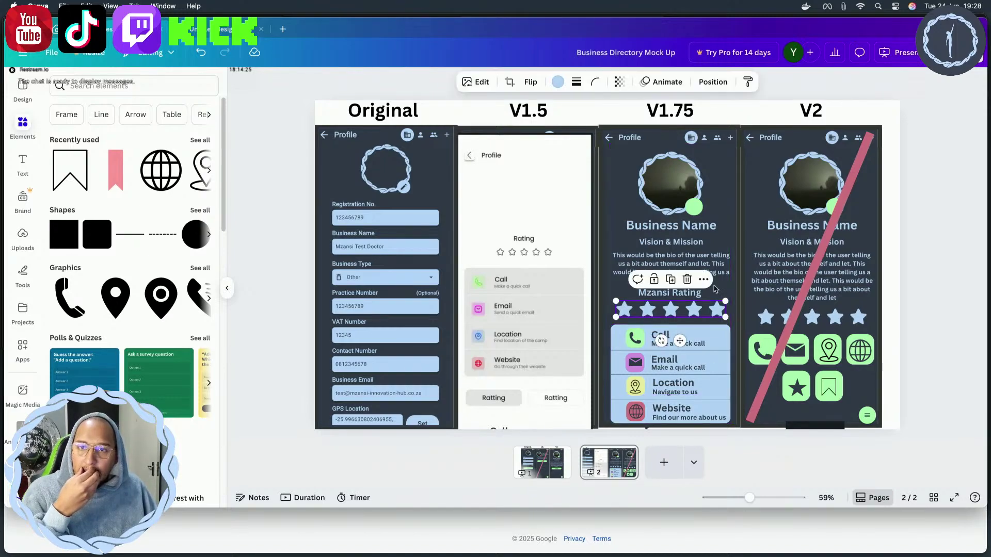
pyautogui.click(697, 243)
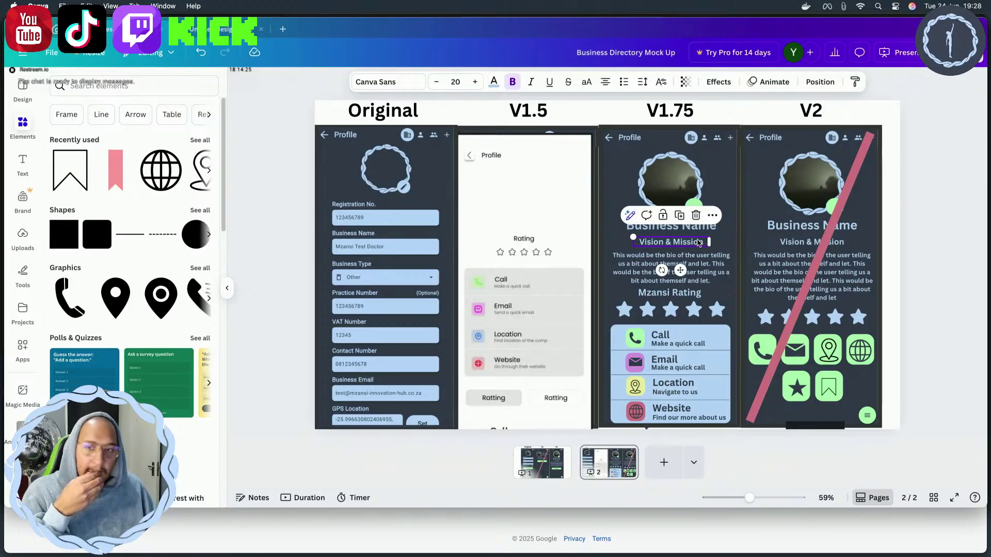
pyautogui.press('Delete')
# Move V1.75's bio and rating up under the business name, and group the contact card and place it just below the stars
pyautogui.moveTo(699, 276)
pyautogui.mouseDown()
pyautogui.moveTo(697, 259)
pyautogui.moveTo(694, 287)
pyautogui.mouseUp()
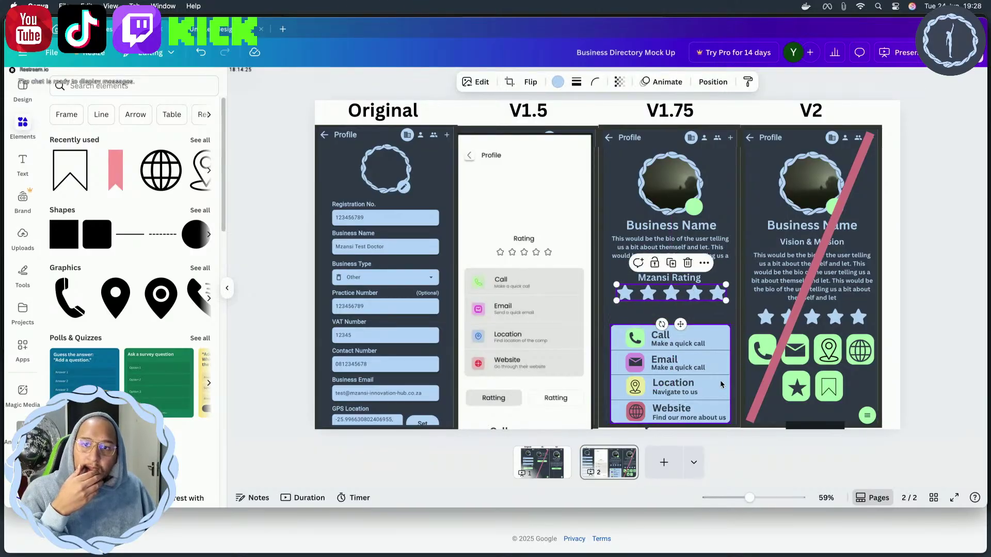
pyautogui.moveTo(721, 435); pyautogui.dragTo(619, 333)
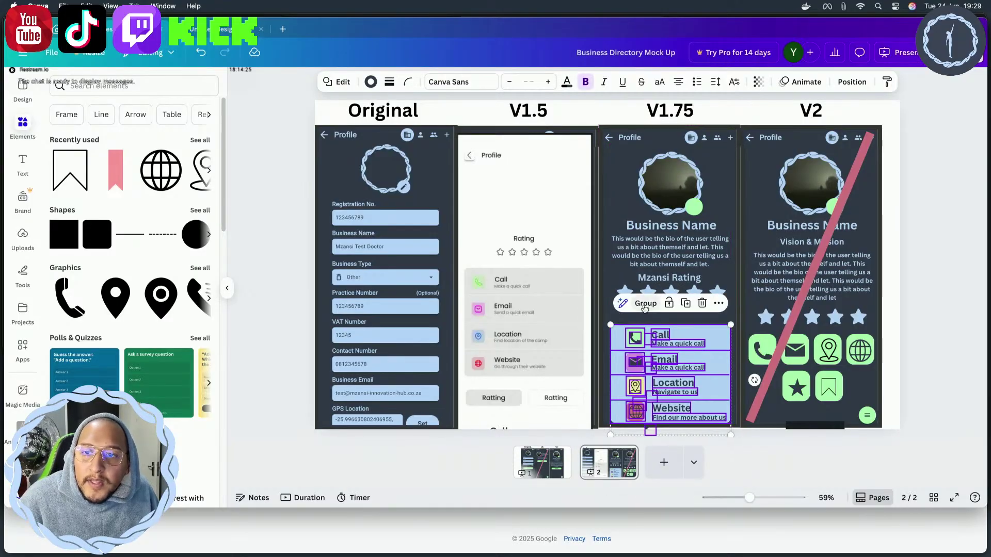
pyautogui.click(644, 305)
pyautogui.moveTo(702, 357); pyautogui.dragTo(703, 338)
pyautogui.click(709, 297)
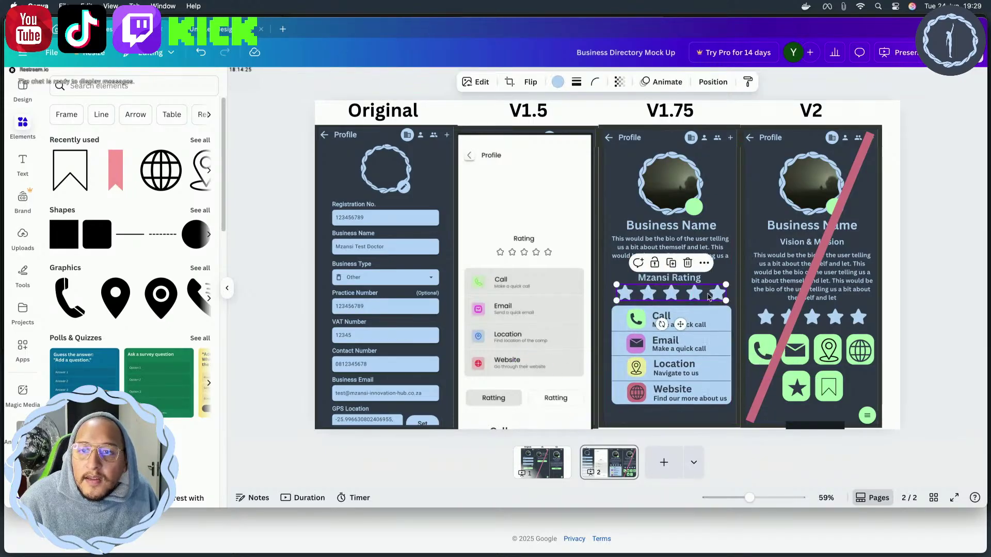
pyautogui.click(671, 277)
pyautogui.moveTo(686, 273); pyautogui.dragTo(686, 288)
pyautogui.moveTo(697, 354); pyautogui.dragTo(698, 348)
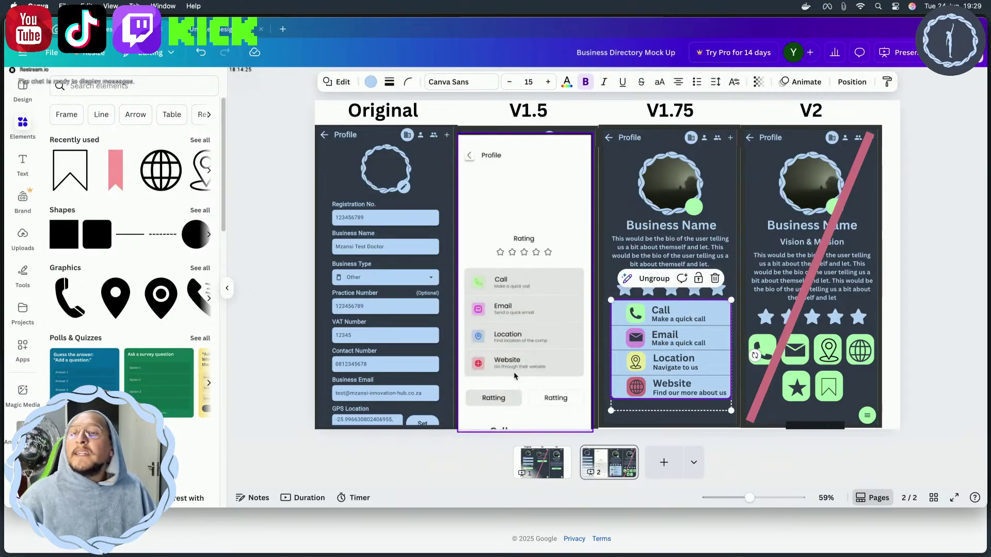
# Move the white Profile reference off V1.5 and place two copies of its green Bookmark pill side by side below V1.75's contact card
pyautogui.moveTo(514, 376); pyautogui.dragTo(400, 380)
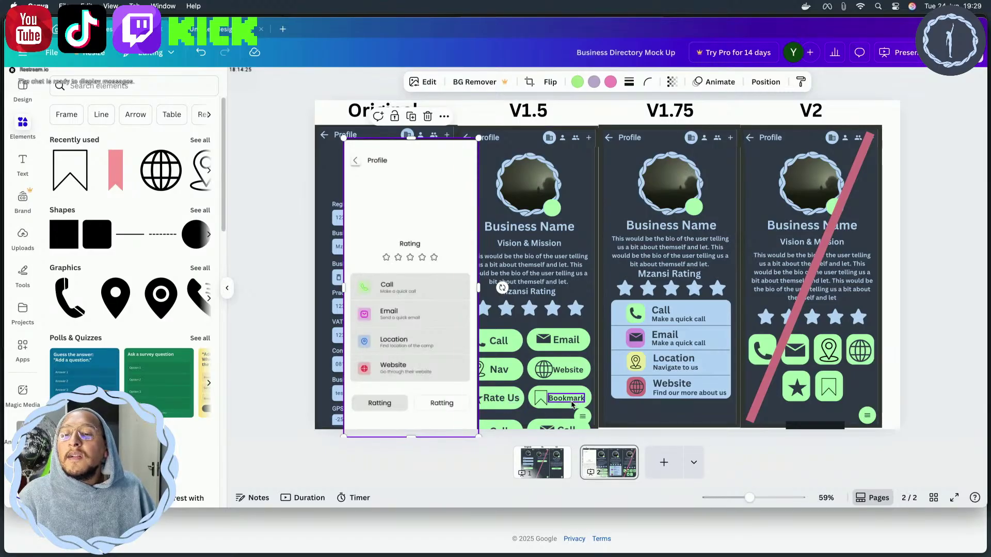
pyautogui.click(571, 405)
pyautogui.moveTo(567, 406); pyautogui.dragTo(716, 416)
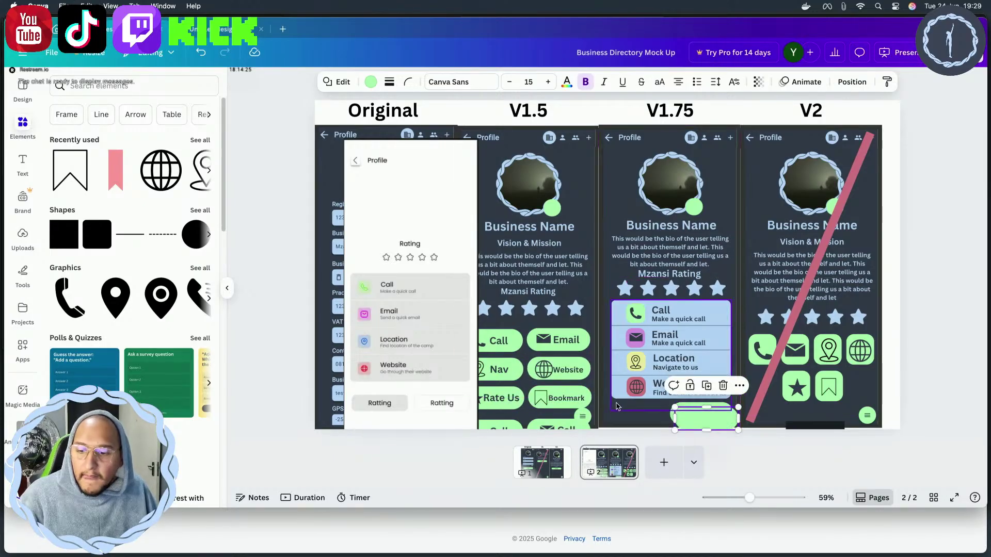
pyautogui.moveTo(696, 414); pyautogui.dragTo(630, 406)
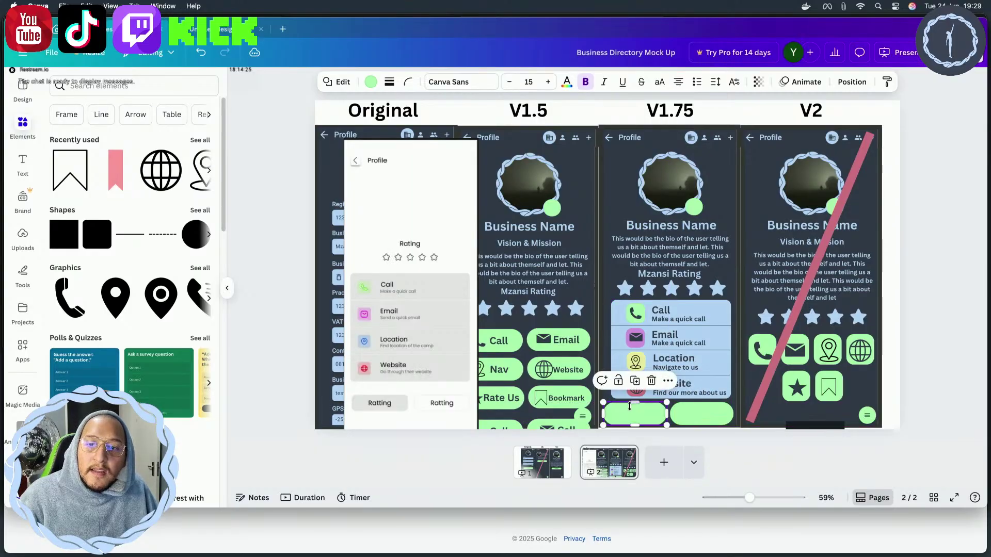
pyautogui.click(690, 418)
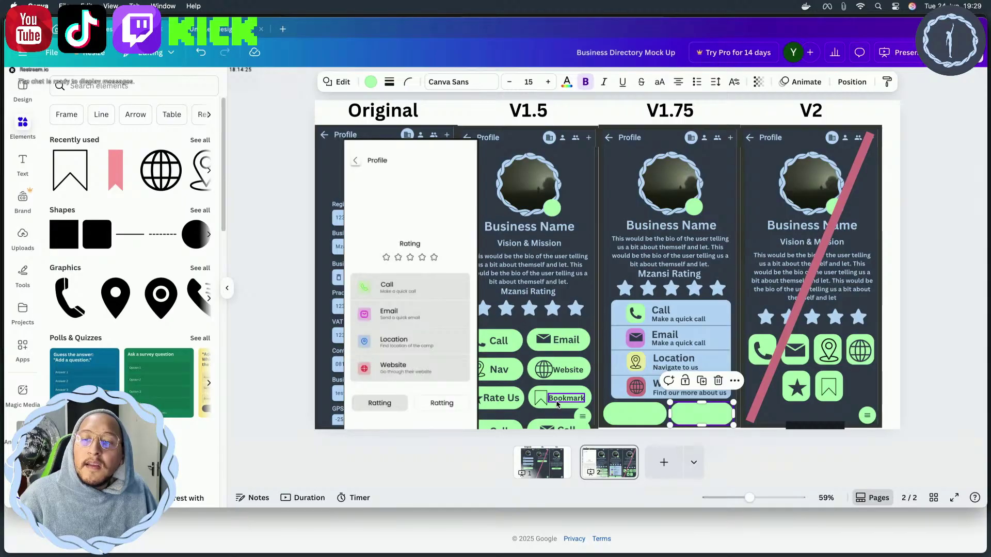
# Copy V1.5's Rate Us and Bookmark labels with their icons onto the two green pills in V1.75
pyautogui.click(557, 405)
pyautogui.keyDown('shift'); pyautogui.click(506, 406); pyautogui.keyUp('shift')
pyautogui.keyDown('shift'); pyautogui.click(480, 401); pyautogui.keyUp('shift')
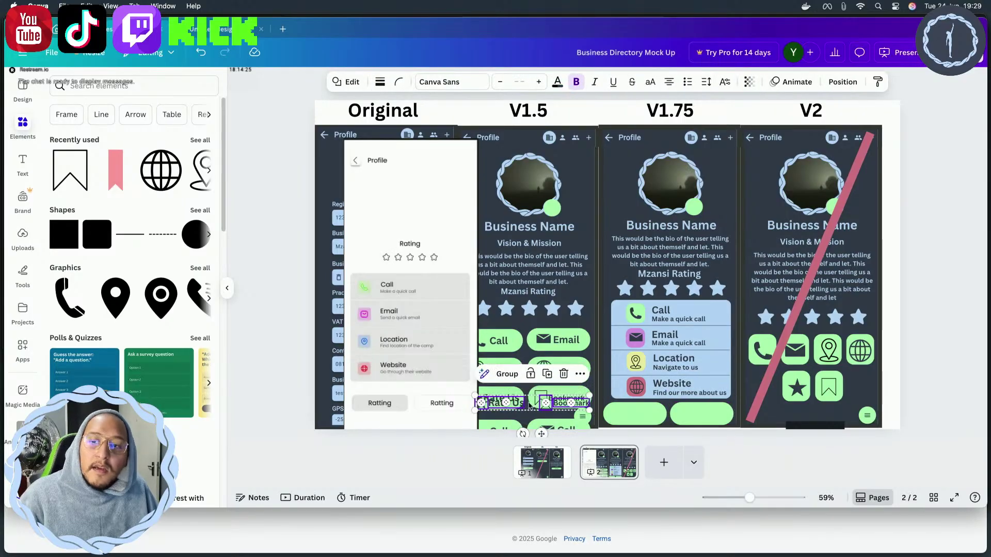
pyautogui.moveTo(537, 429); pyautogui.dragTo(673, 437)
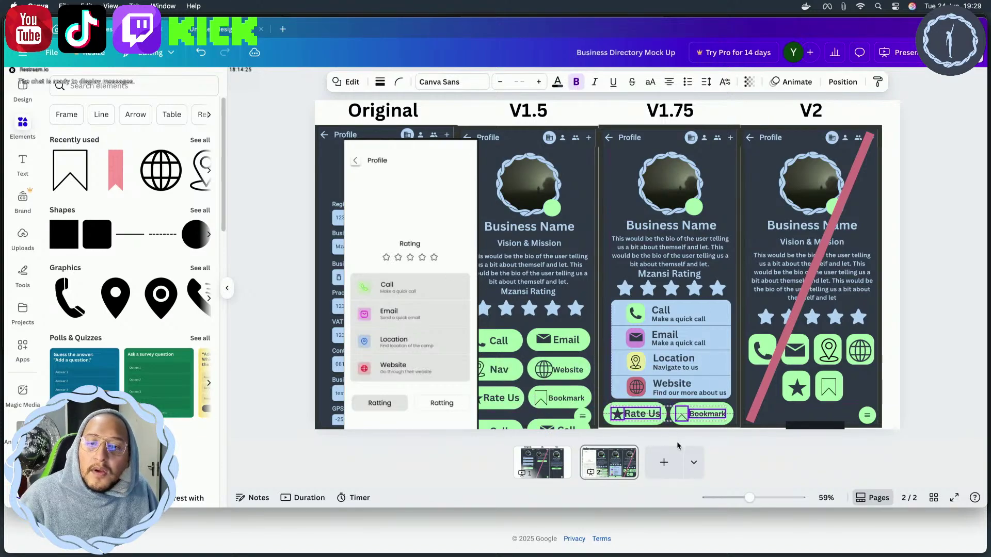
pyautogui.click(723, 446)
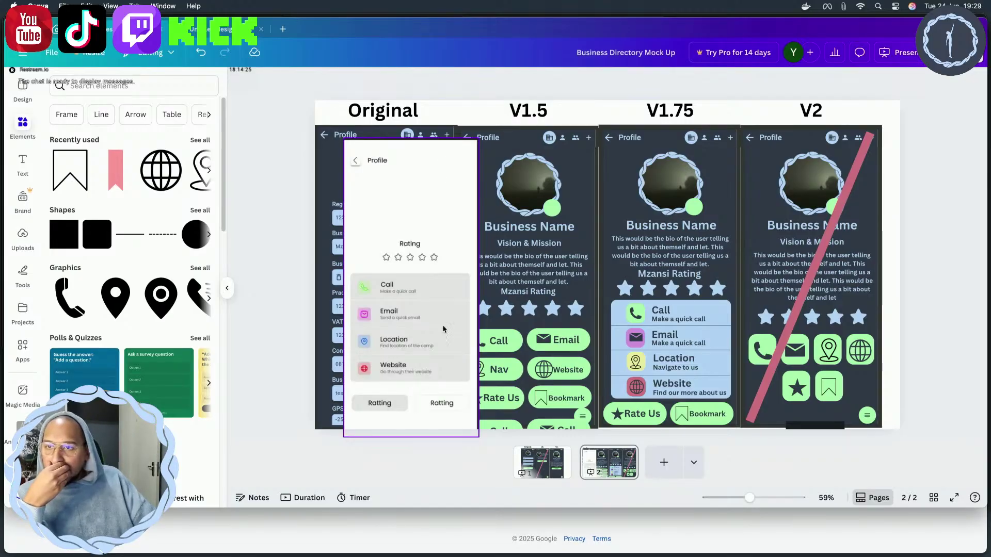
# Move the white Profile reference over the Original column and switch to the Google AdMob home page in Chrome
pyautogui.moveTo(428, 168); pyautogui.dragTo(398, 171)
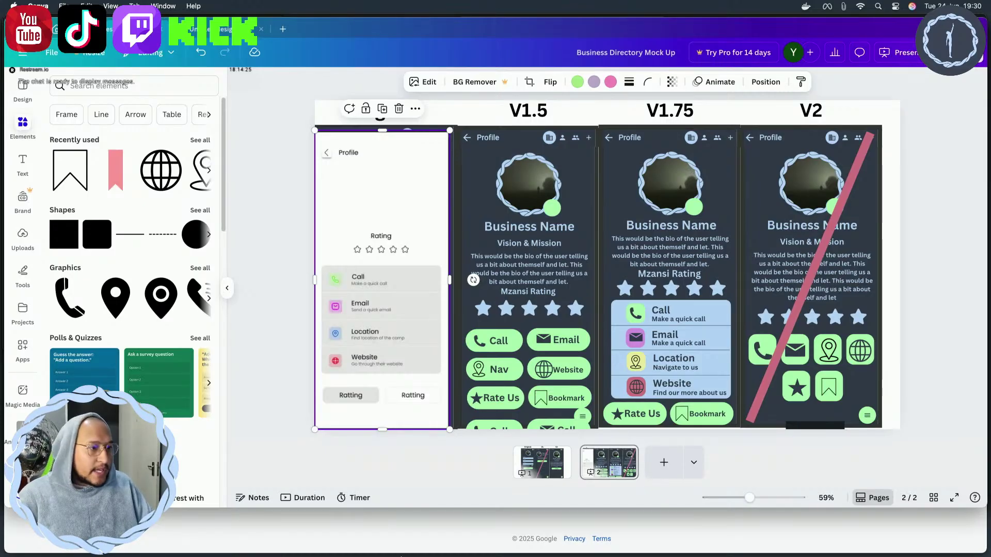
pyautogui.press('super+Tab')
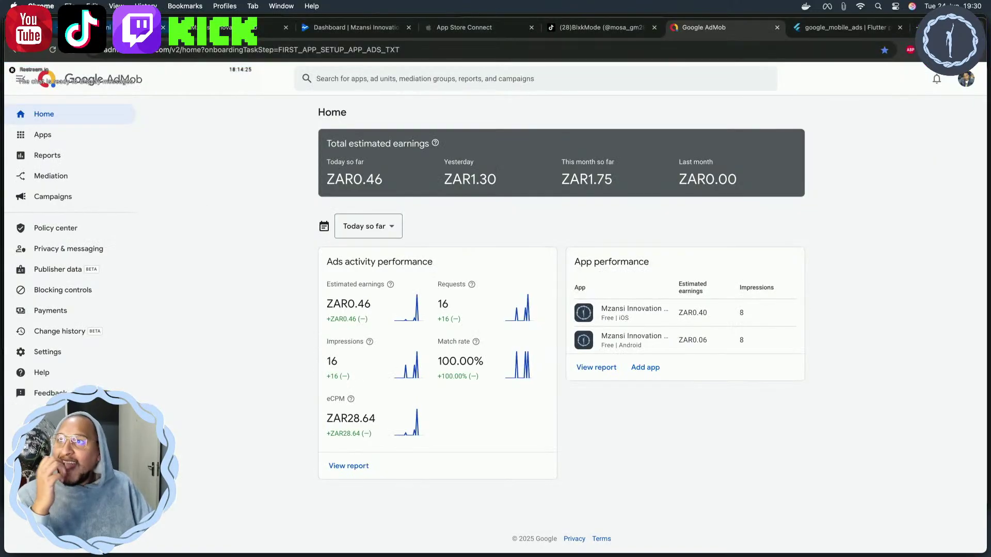
# Switch to the Mzansi Innovation Hub app in the browser, exit full screen and tile the window beside Canva
pyautogui.press('super+2')
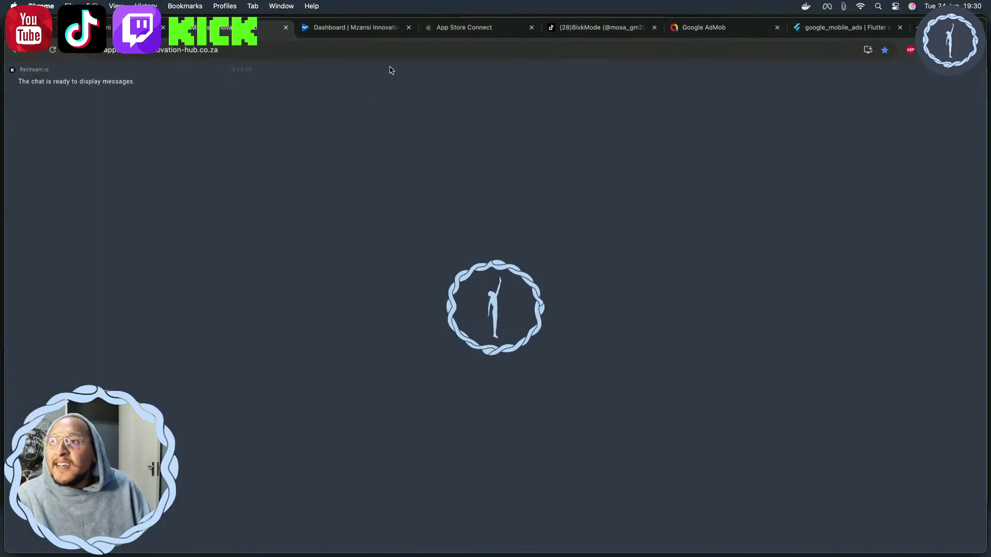
pyautogui.press('ctrl+super+f')
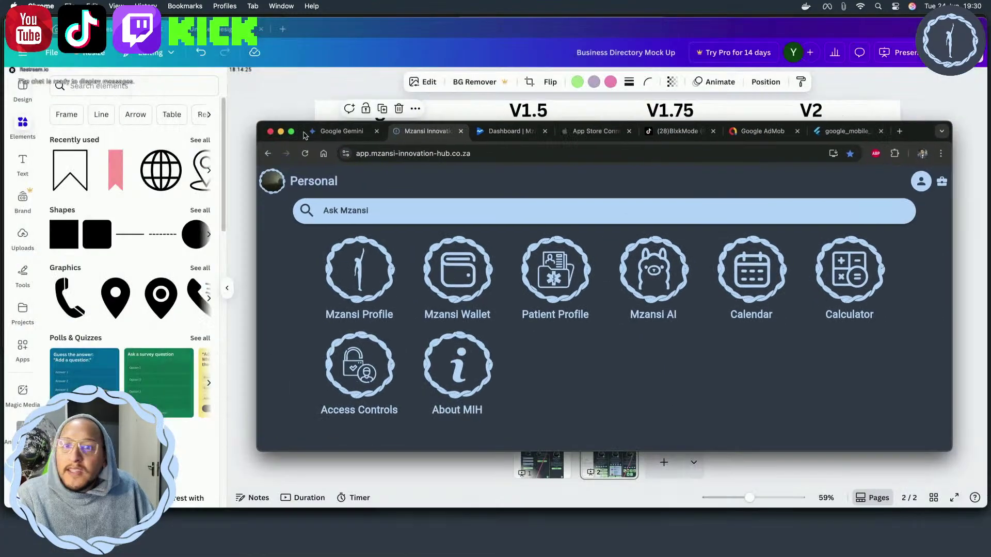
pyautogui.moveTo(355, 159); pyautogui.dragTo(988, 181)
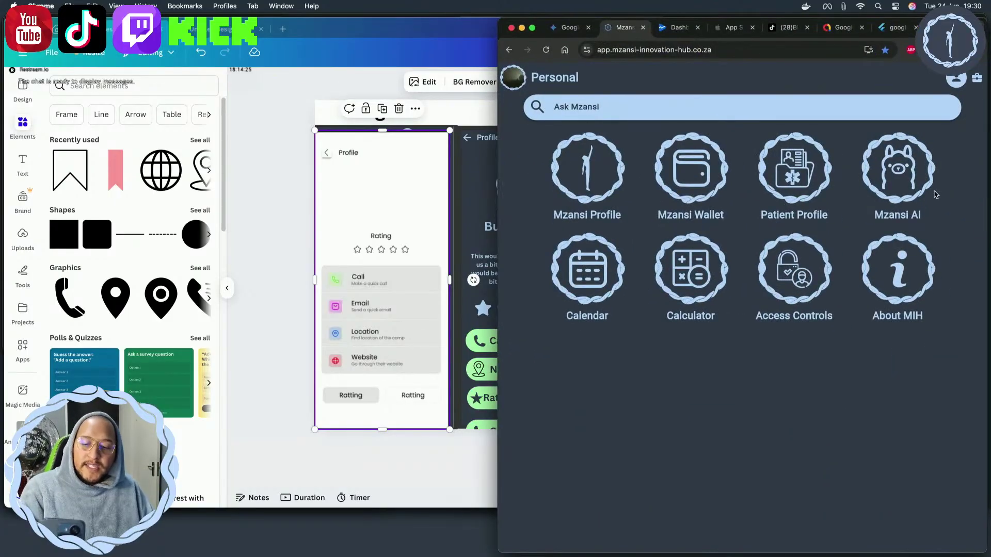
# Ask Mzansi AI "what is MIH about" and have its answer read aloud
pyautogui.click(670, 108)
pyautogui.write('what')
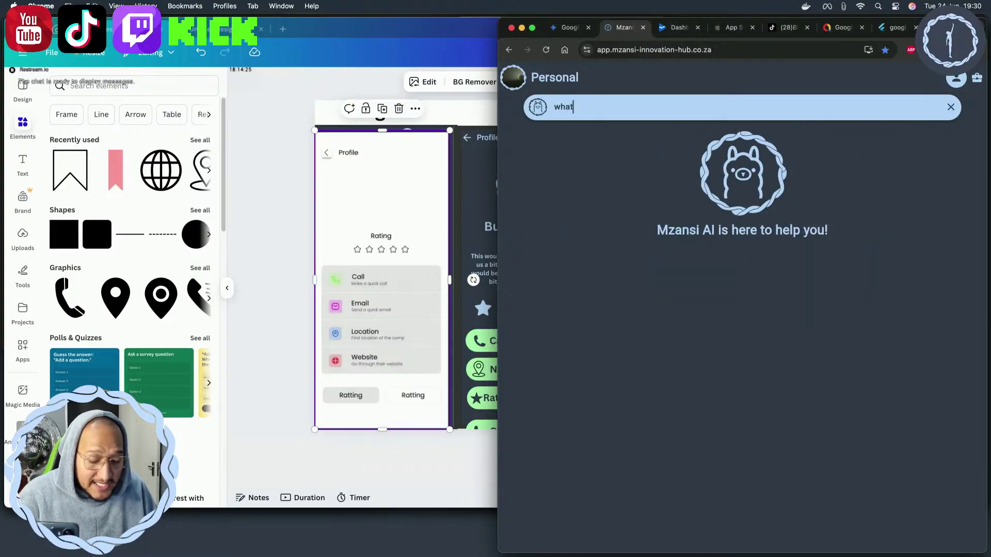
pyautogui.write(' is MIH ab')
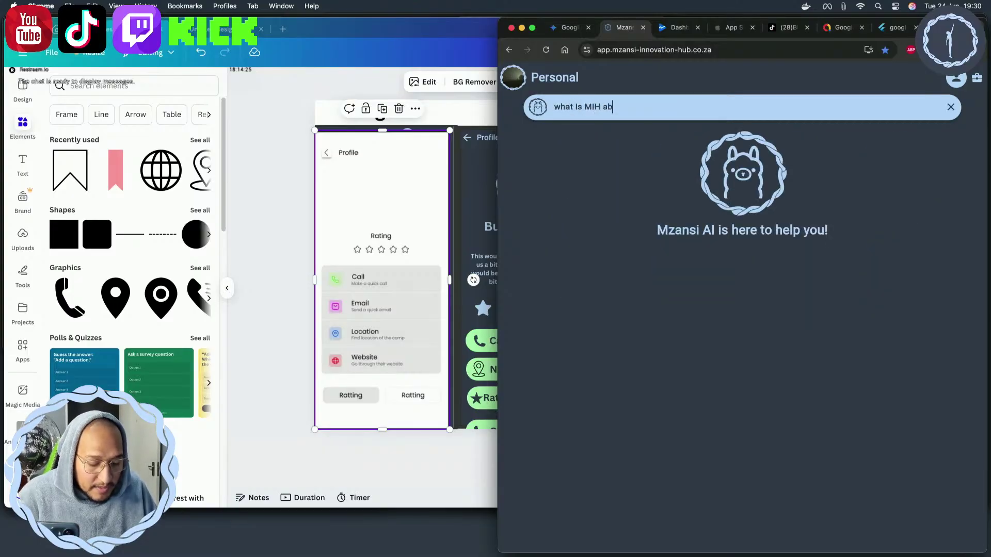
pyautogui.write('out')
pyautogui.press('Return')
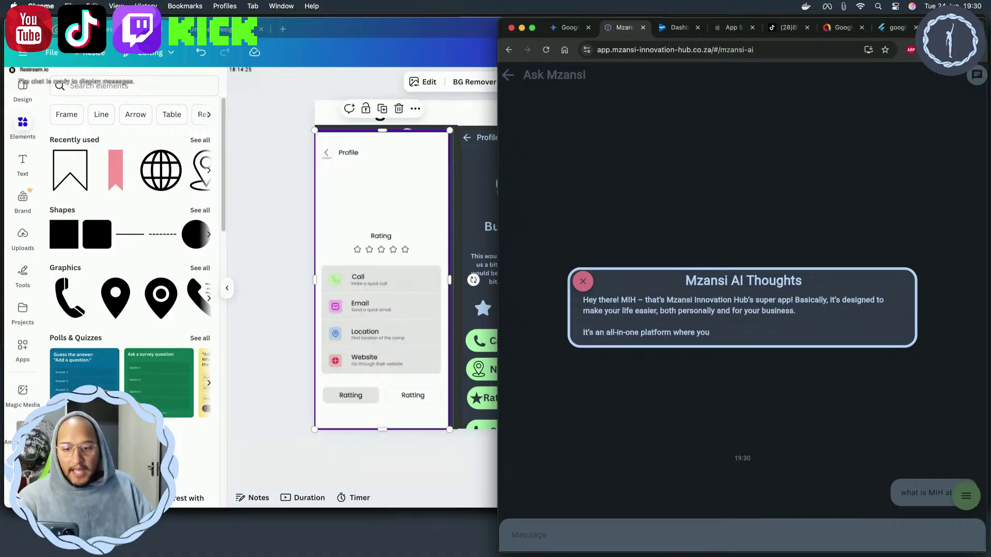
pyautogui.click(901, 259)
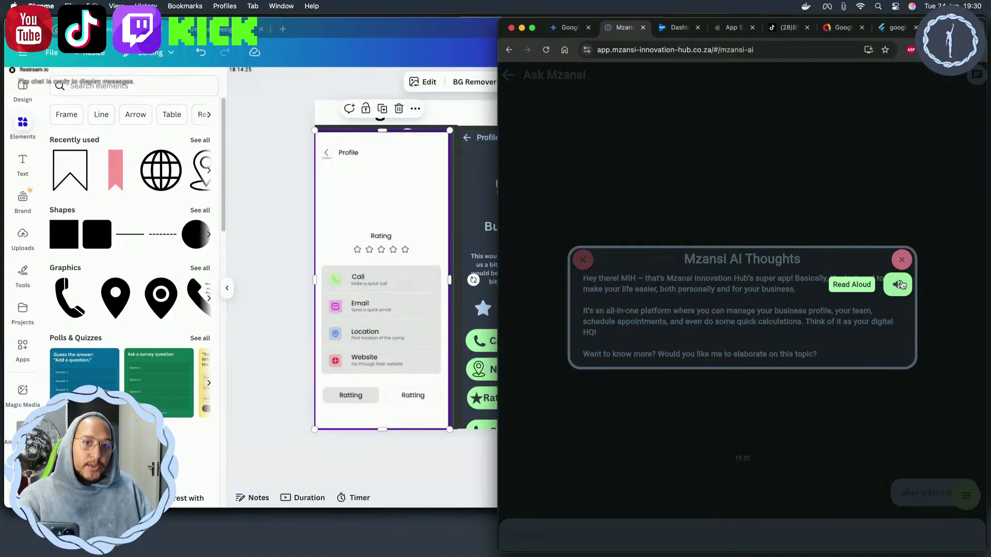
pyautogui.click(902, 283)
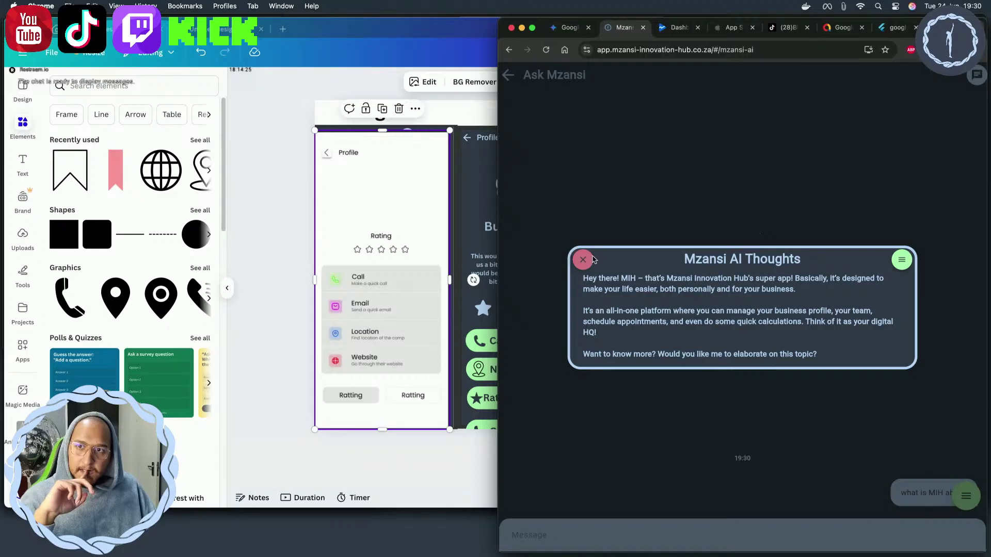
# Narrow the browser window to reveal the V1.5 mock-up, and leave the AI answer and chat for the Personal home screen
pyautogui.moveTo(499, 250); pyautogui.dragTo(612, 250)
pyautogui.click(631, 263)
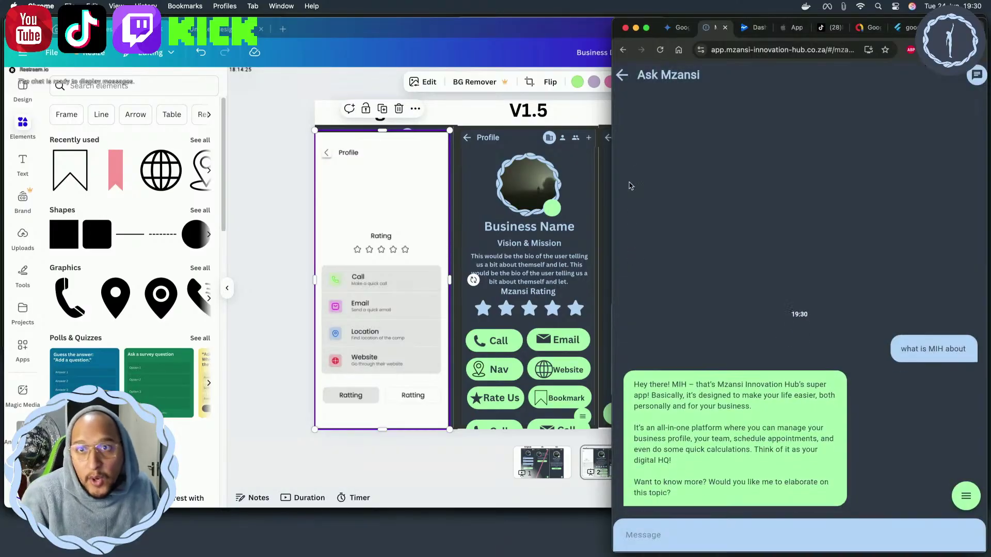
pyautogui.click(621, 76)
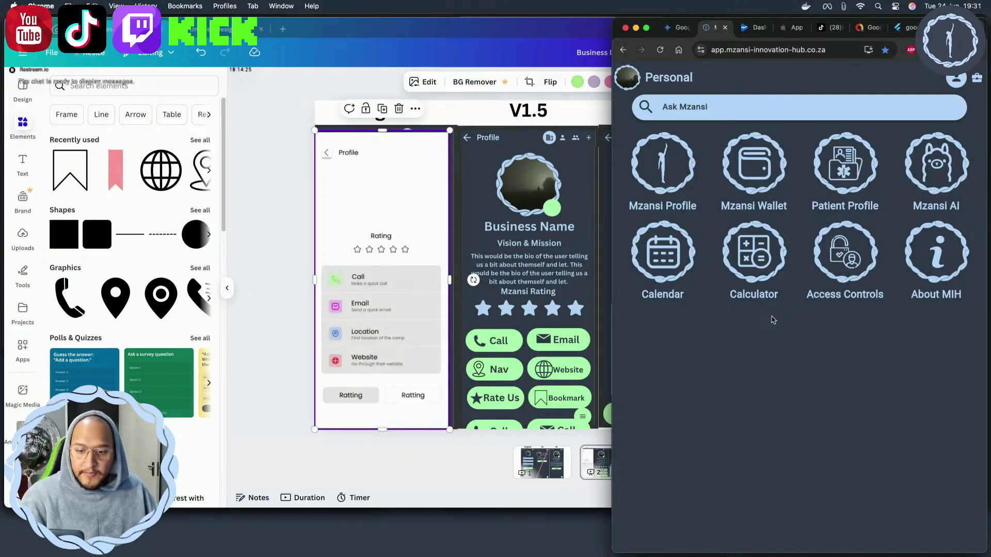
# Switch back to Canva and review the personal profile mock-ups on page 1 and the business profile mock-ups on page 2
pyautogui.click(469, 463)
pyautogui.click(542, 462)
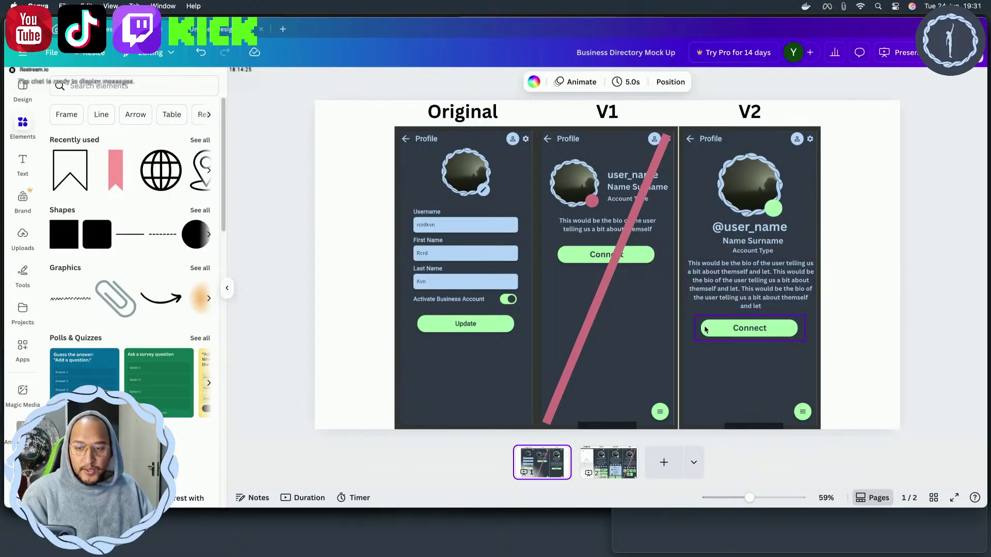
pyautogui.click(614, 462)
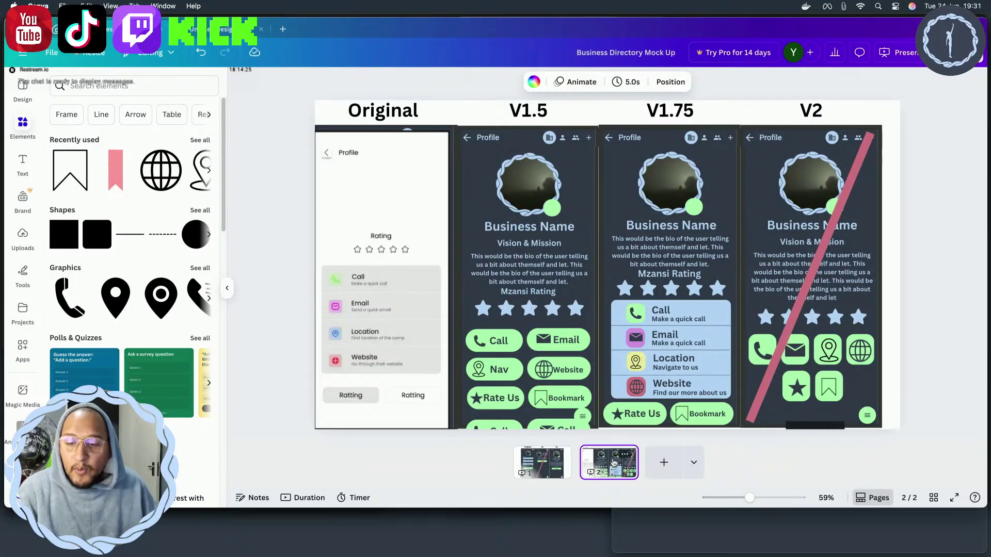
# Move the white Profile reference over V1.5 beside V1.75, and shift the pink strike-through line on V2 slightly to the right
pyautogui.moveTo(395, 298); pyautogui.dragTo(543, 298)
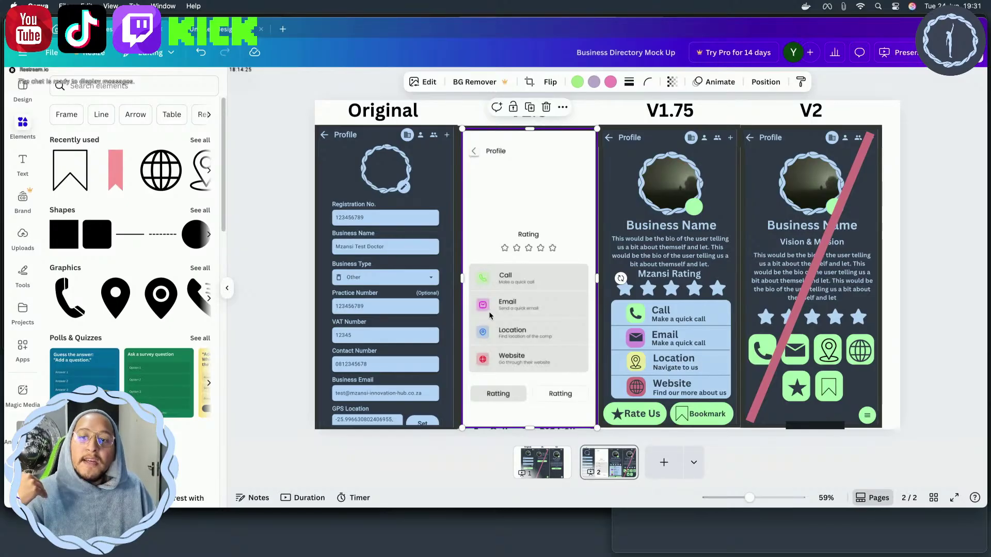
pyautogui.click(639, 316)
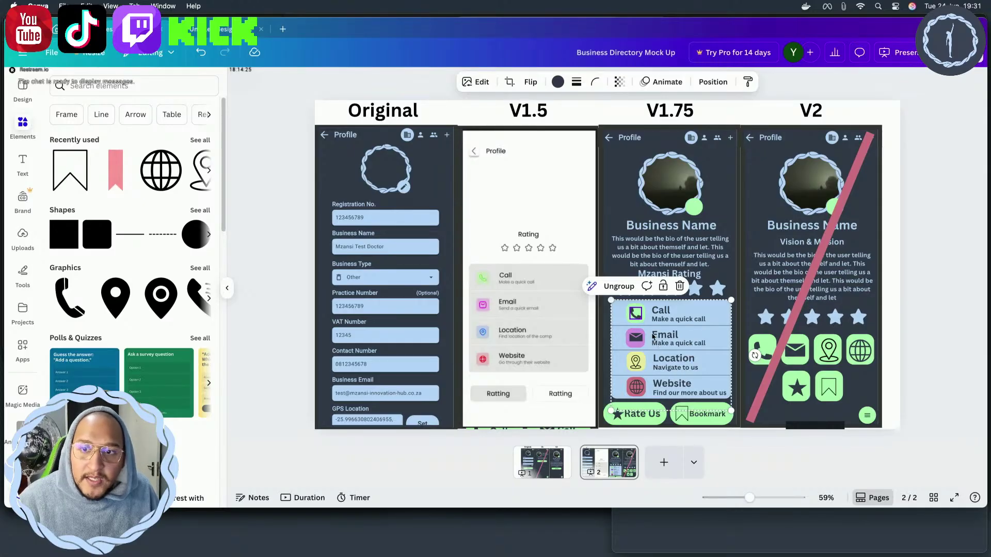
pyautogui.click(713, 437)
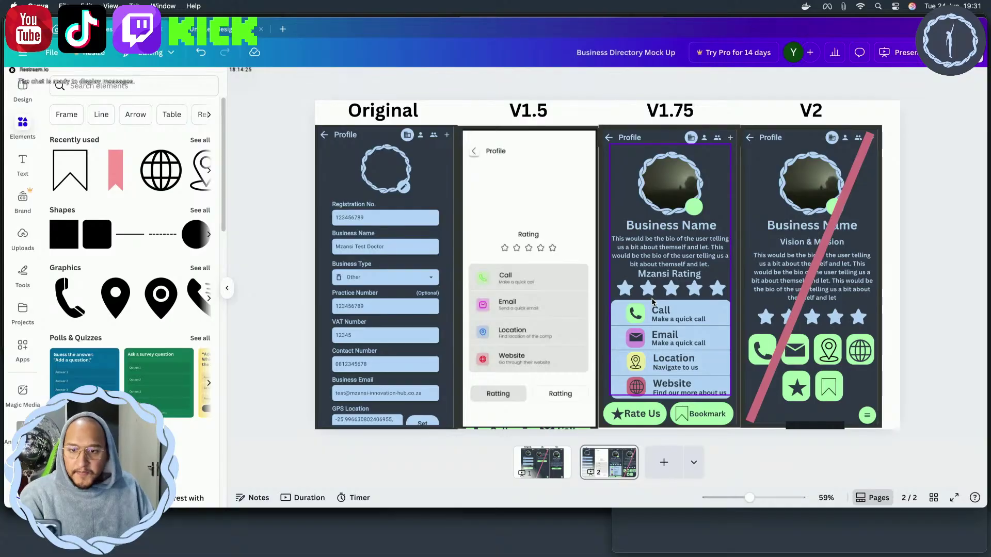
pyautogui.click(831, 250)
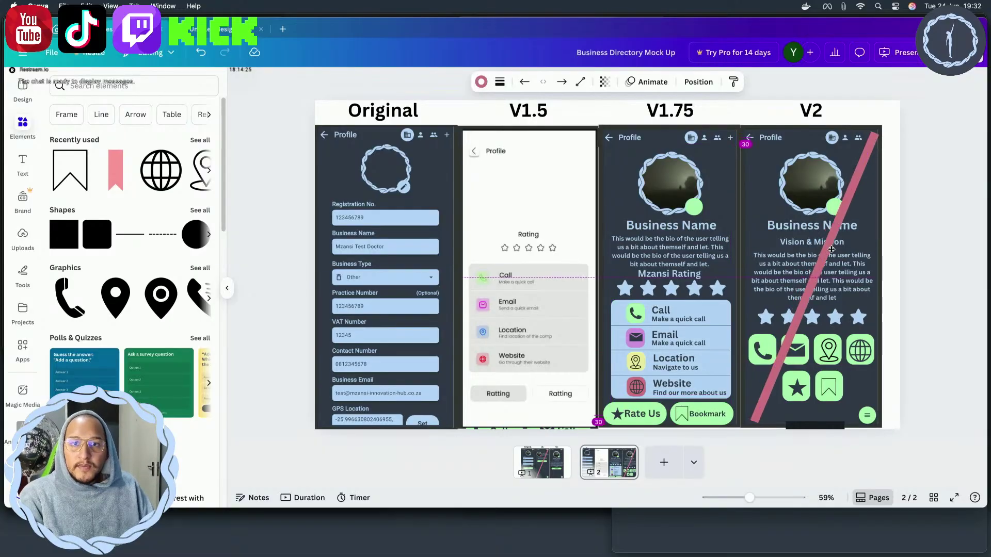
# Move the white Profile reference back over the Original column and select V1.75's contact card group
pyautogui.moveTo(539, 262); pyautogui.dragTo(396, 265)
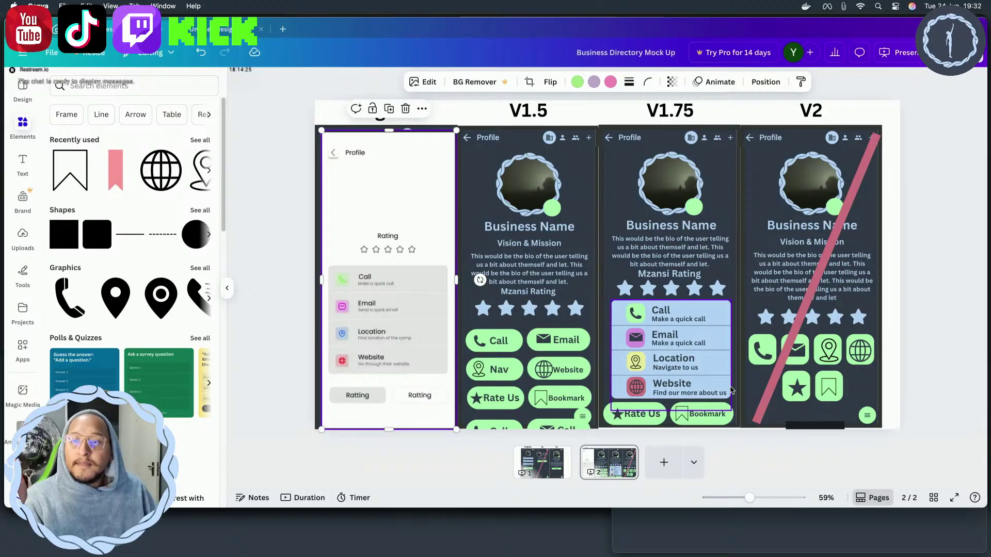
pyautogui.click(762, 461)
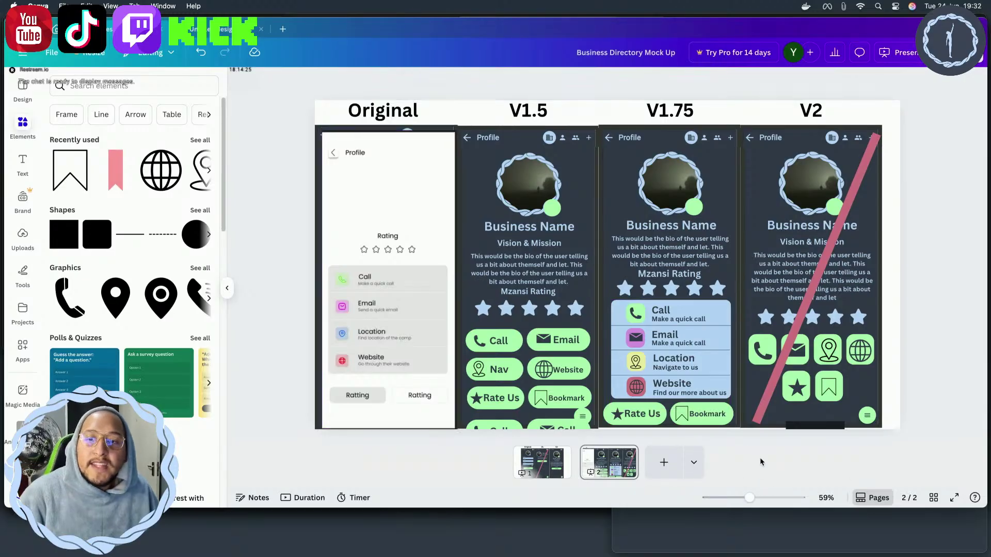
pyautogui.click(630, 320)
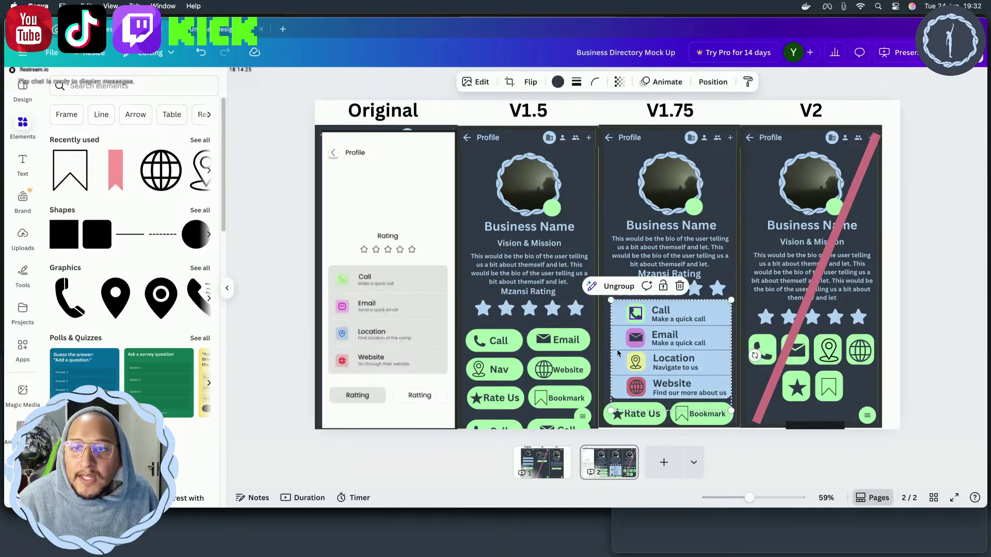
# Ungroup the V1.75 contact list and move the Call icon closer to the card's left edge
pyautogui.click(653, 328)
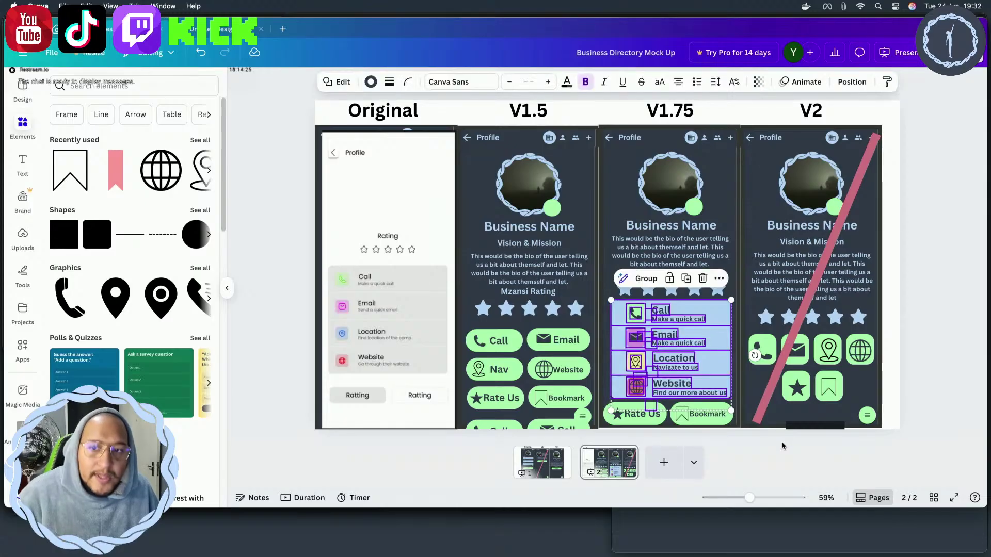
pyautogui.click(782, 441)
pyautogui.click(640, 319)
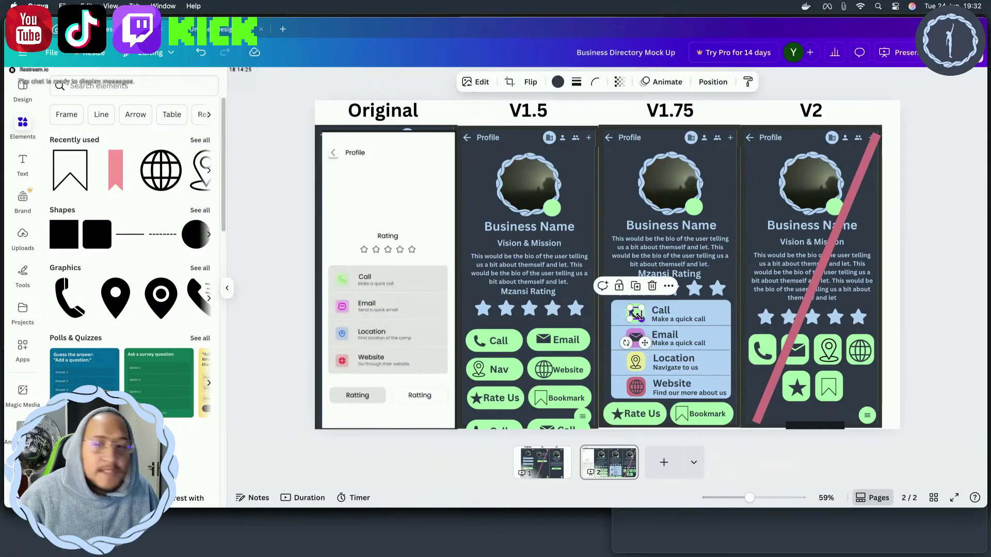
pyautogui.keyDown('shift'); pyautogui.click(662, 312); pyautogui.keyUp('shift')
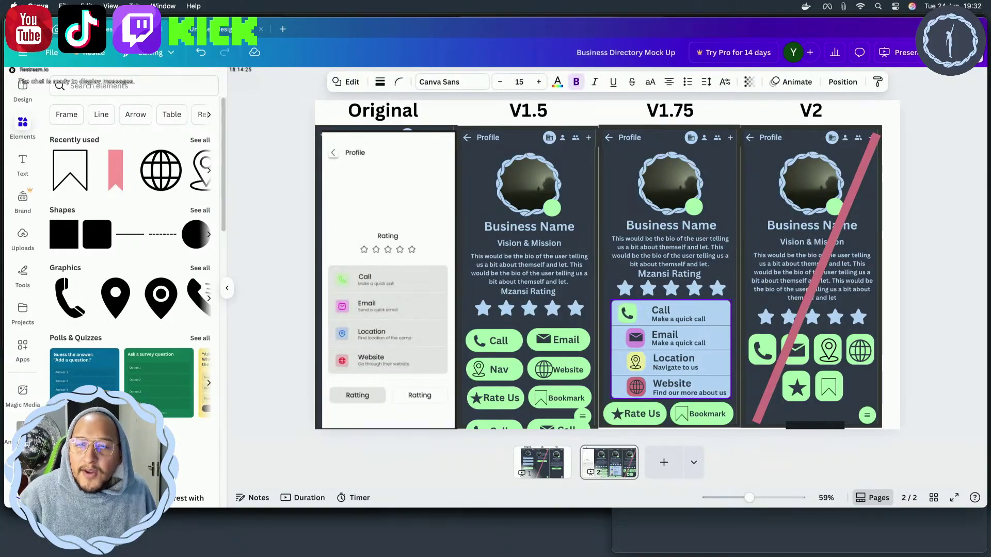
pyautogui.keyDown('shift'); pyautogui.click(646, 282); pyautogui.keyUp('shift')
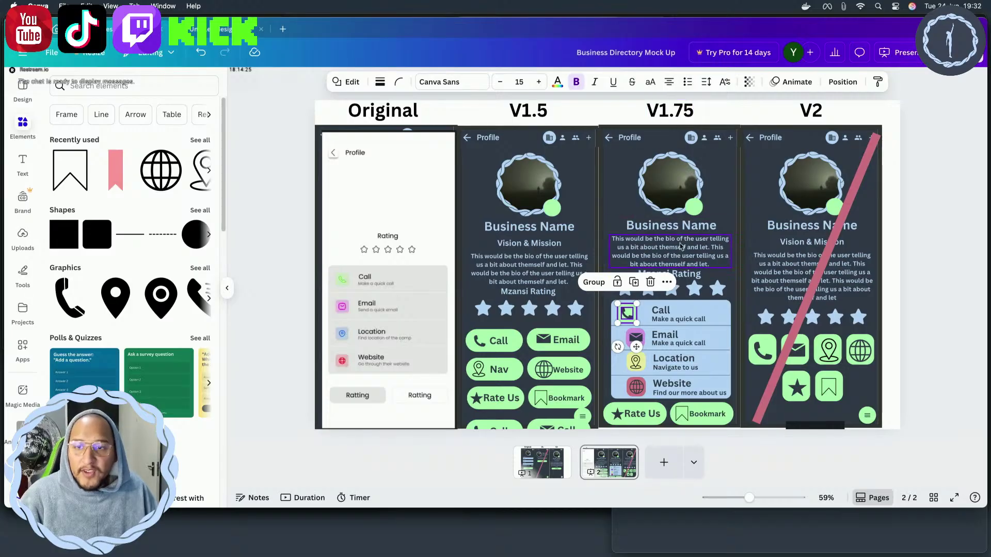
# Move the Email, Location and Website icons in V1.75 left so they line up under the Call icon
pyautogui.click(638, 339)
pyautogui.click(638, 339)
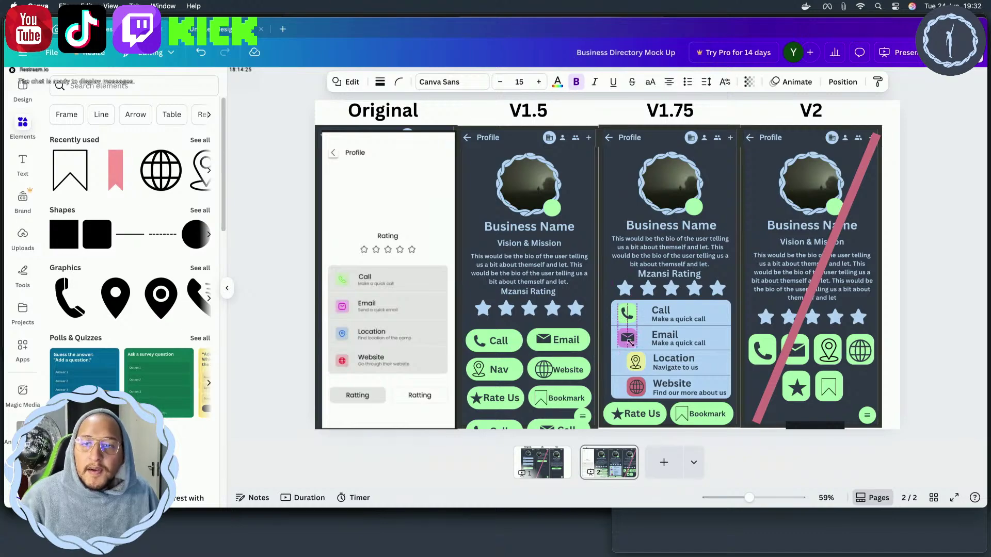
pyautogui.click(635, 361)
pyautogui.click(640, 362)
pyautogui.click(643, 363)
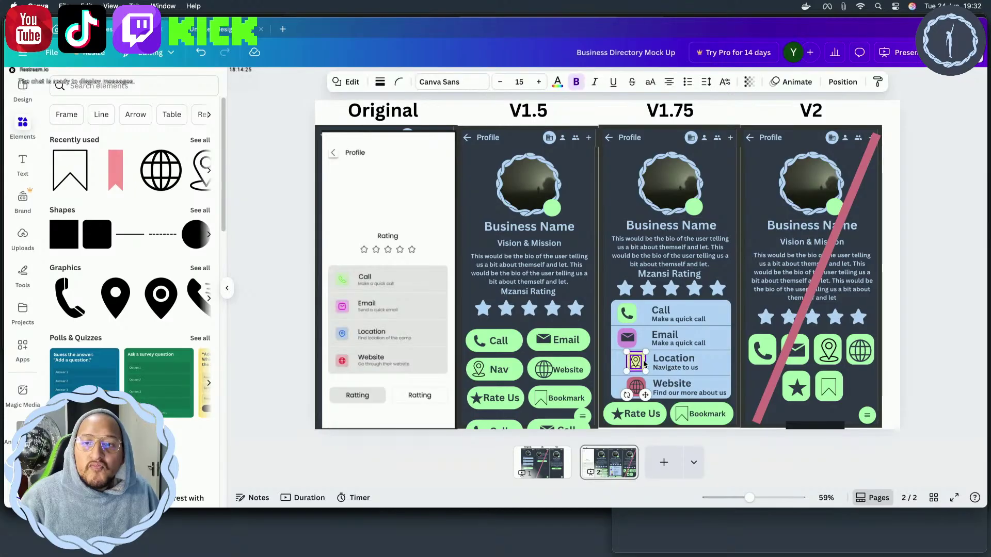
pyautogui.moveTo(644, 363); pyautogui.dragTo(634, 387)
pyautogui.click(640, 386)
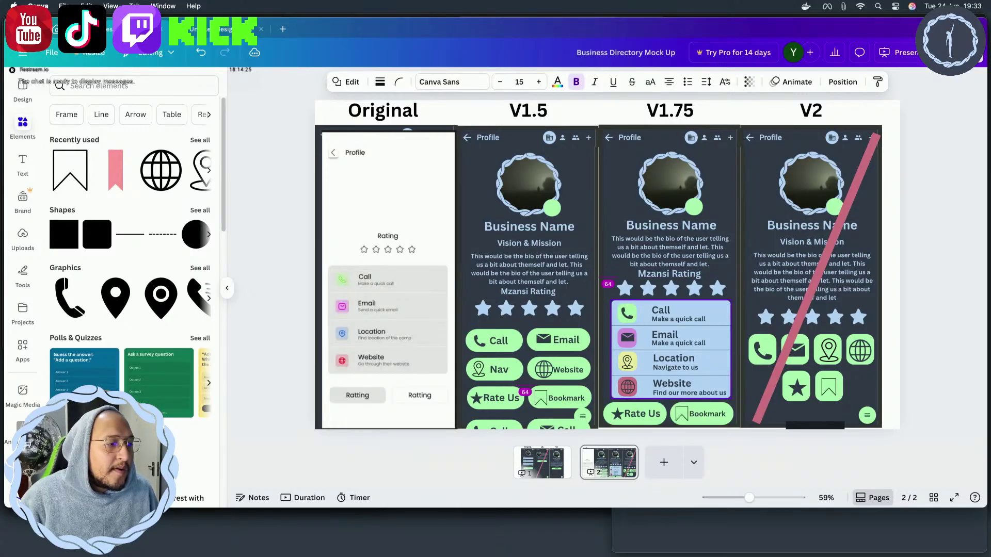
pyautogui.click(635, 386)
pyautogui.press('Left')
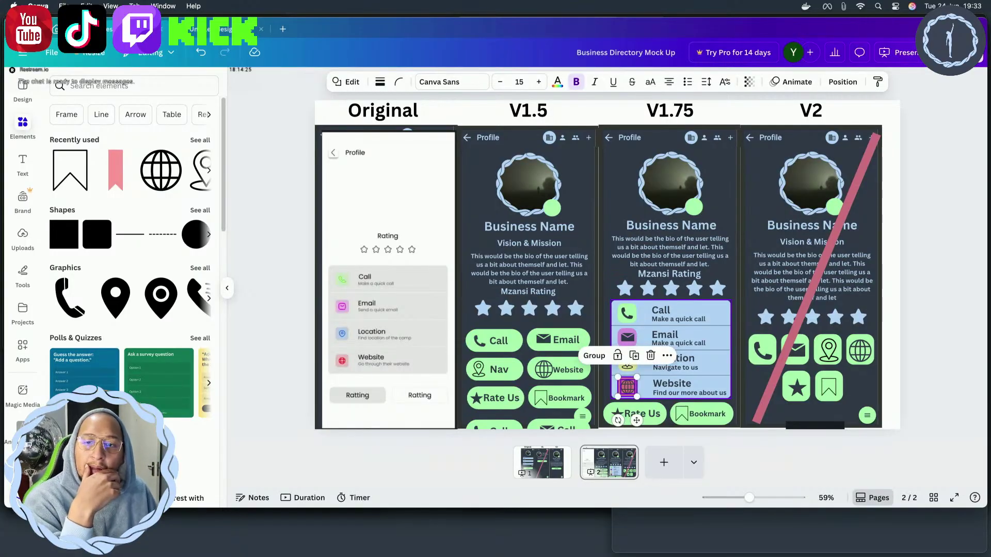
# Shift the Call, Email, Location and Website titles and their subtitles in V1.75 left together, closer to the icons
pyautogui.click(662, 311)
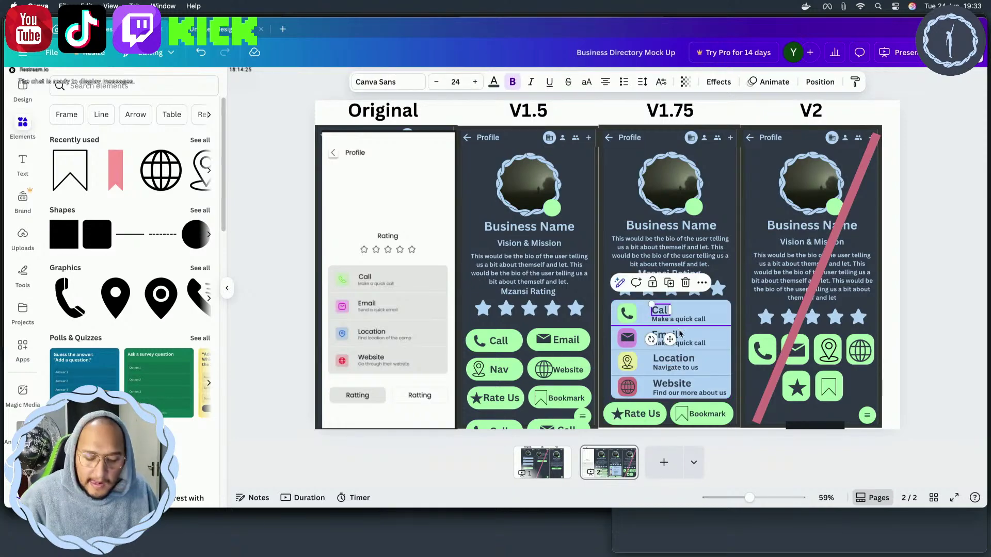
pyautogui.keyDown('shift'); pyautogui.click(675, 335); pyautogui.keyUp('shift')
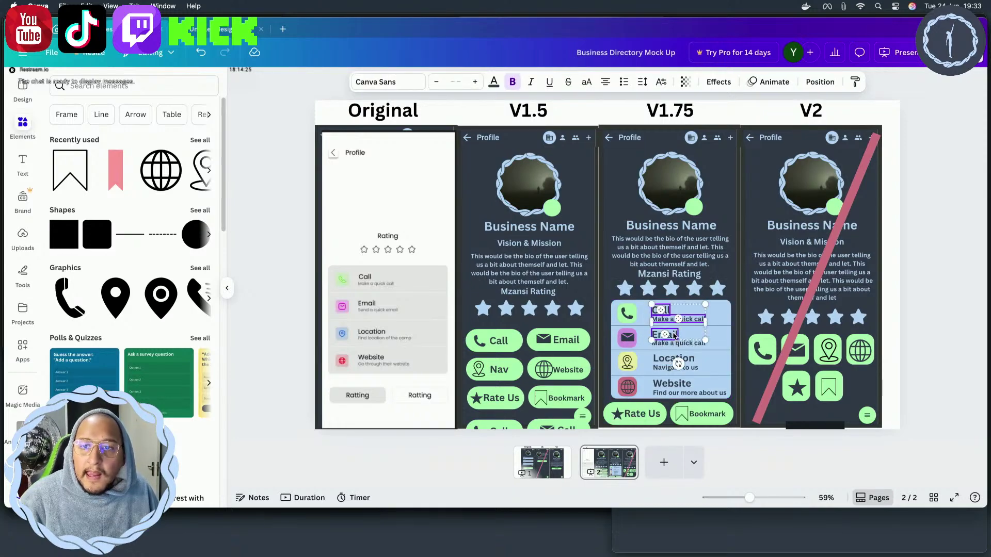
pyautogui.keyDown('shift'); pyautogui.click(678, 363); pyautogui.keyUp('shift')
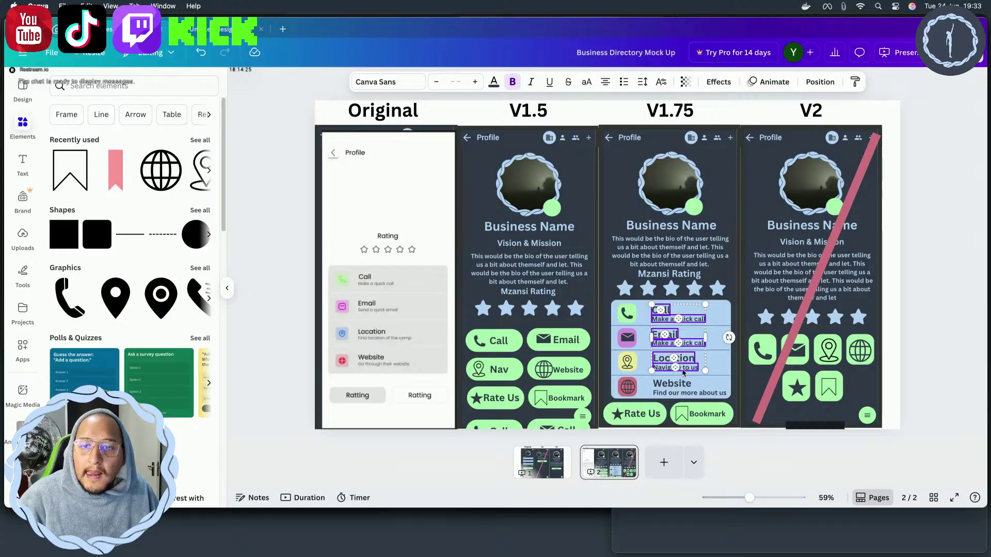
pyautogui.keyDown('shift'); pyautogui.click(672, 385); pyautogui.keyUp('shift')
pyautogui.press('Escape')
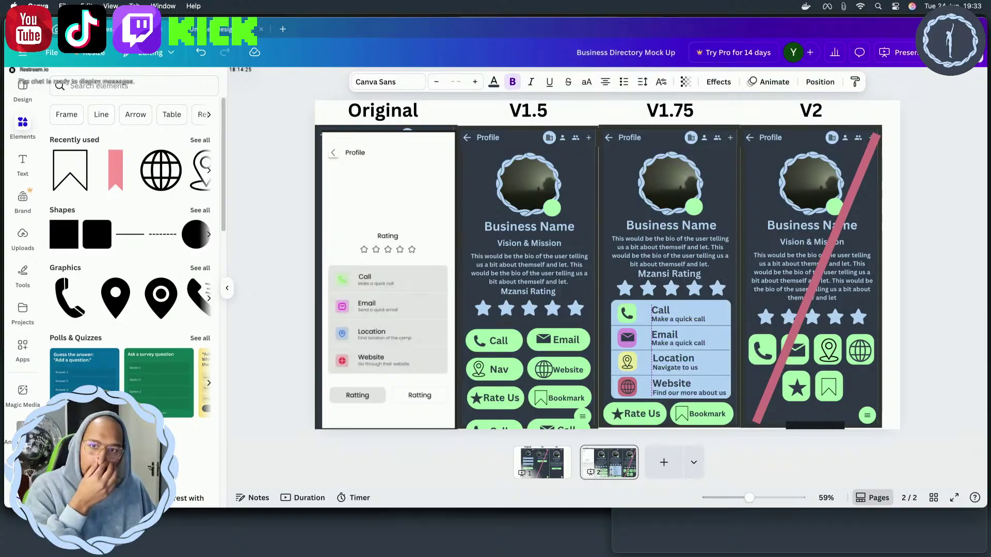
pyautogui.press('Left')
pyautogui.press('Left')
pyautogui.press('Left')
pyautogui.press('Left')
pyautogui.press('Left')
pyautogui.press('Left')
pyautogui.press('Left')
pyautogui.press('Left')
pyautogui.press('Left')
pyautogui.press('Left')
pyautogui.press('Left')
pyautogui.press('Left')
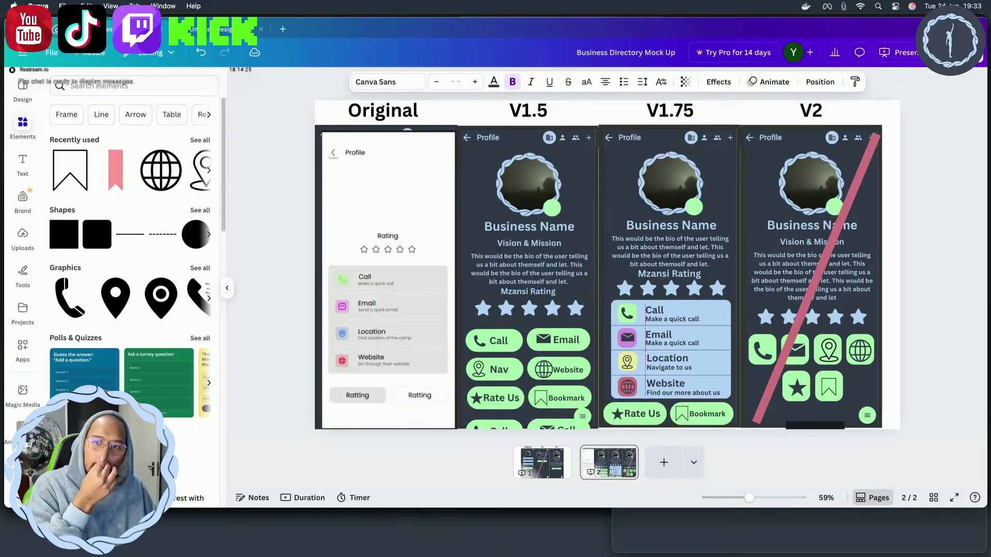
pyautogui.press('Left')
pyautogui.press('Left')
pyautogui.press('Left')
pyautogui.press('Left')
pyautogui.press('Left')
pyautogui.press('Left')
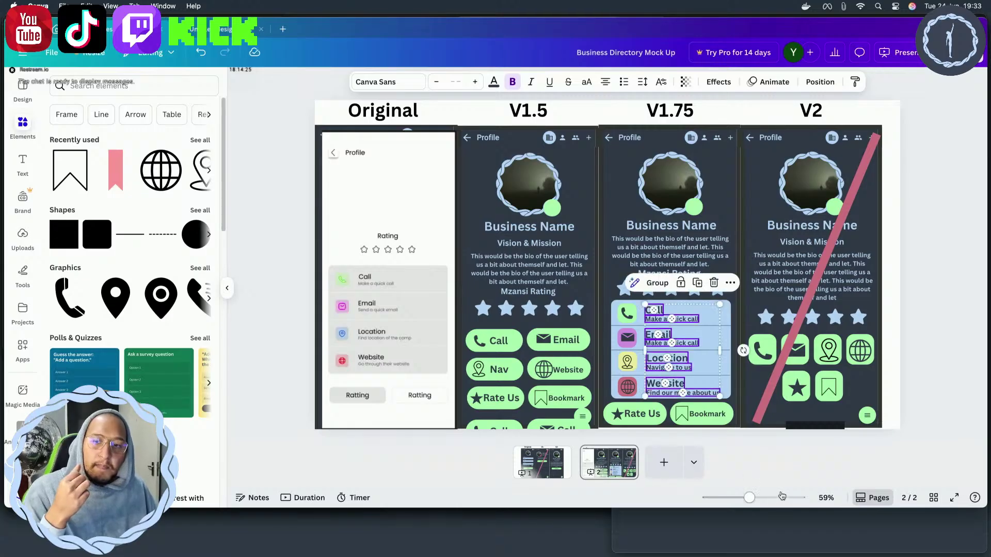
pyautogui.click(783, 471)
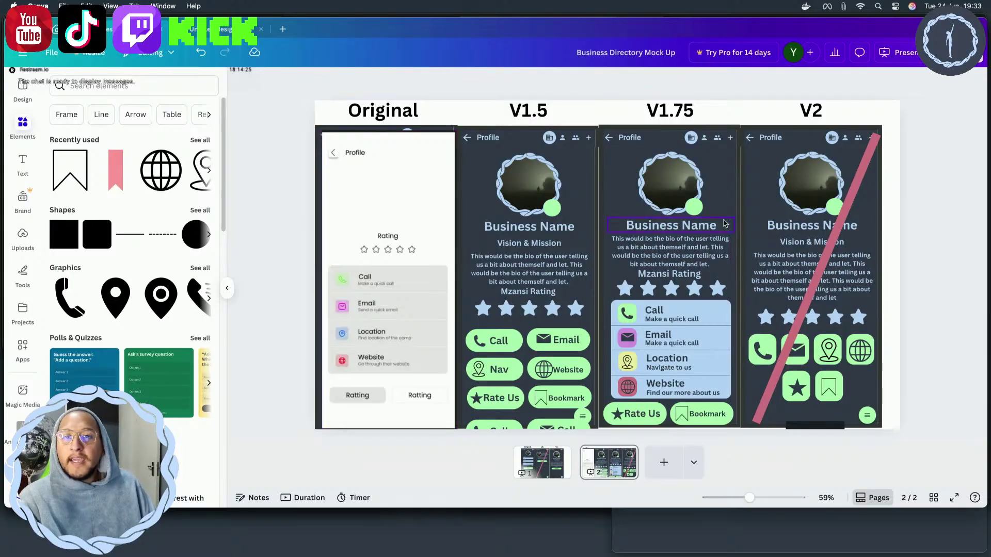
# Shift the white Original screenshot over the V1.5 column to view the form beneath, and return it to its own column
pyautogui.click(842, 232)
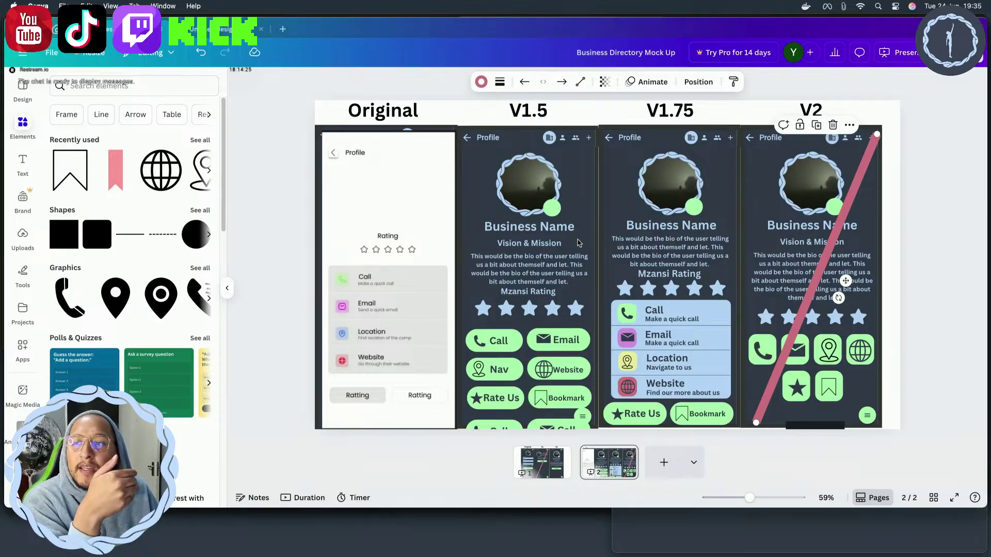
pyautogui.moveTo(446, 225); pyautogui.dragTo(595, 235)
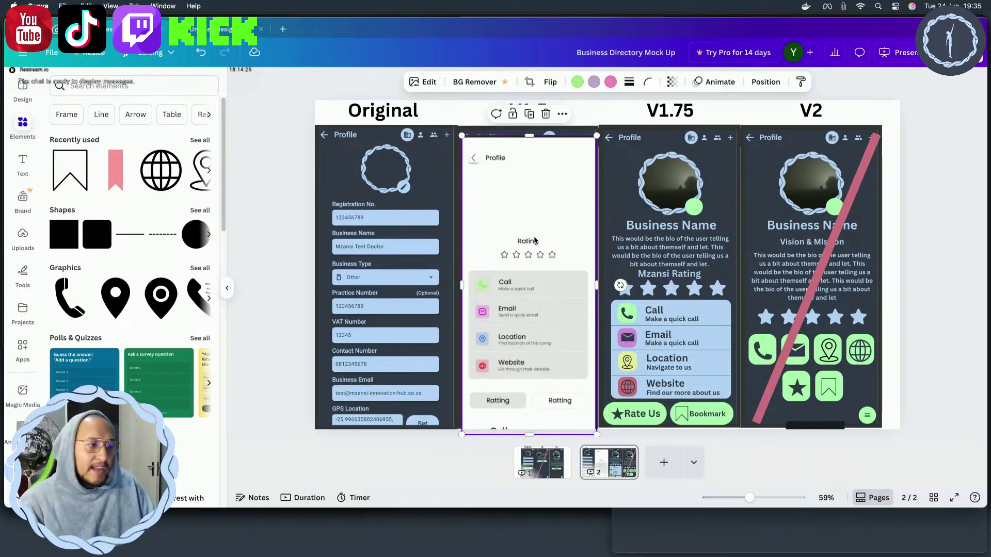
pyautogui.moveTo(570, 219); pyautogui.dragTo(423, 220)
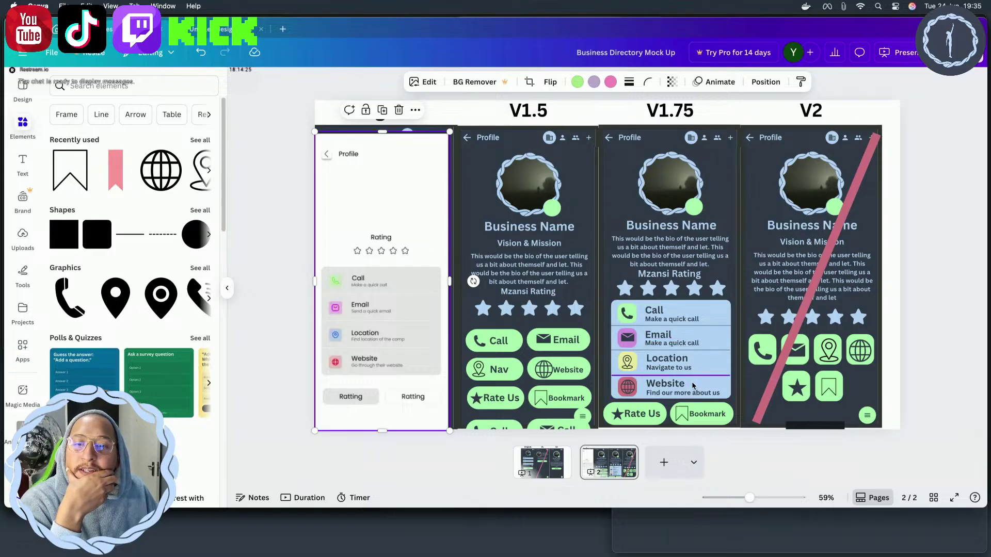
# Nudge the bio paragraph in V1.75 slightly up towards the business name
pyautogui.click(664, 246)
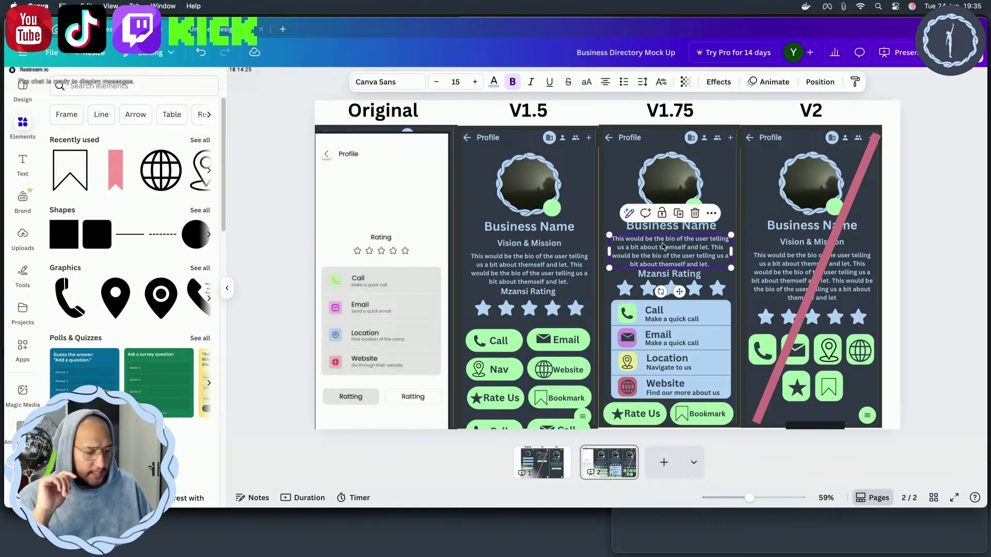
pyautogui.moveTo(663, 247); pyautogui.dragTo(664, 245)
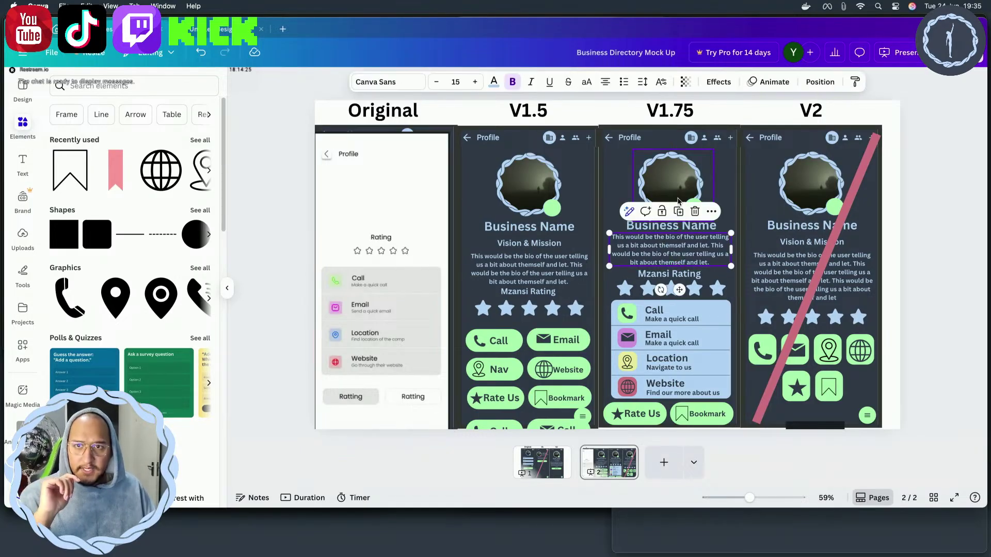
pyautogui.click(753, 464)
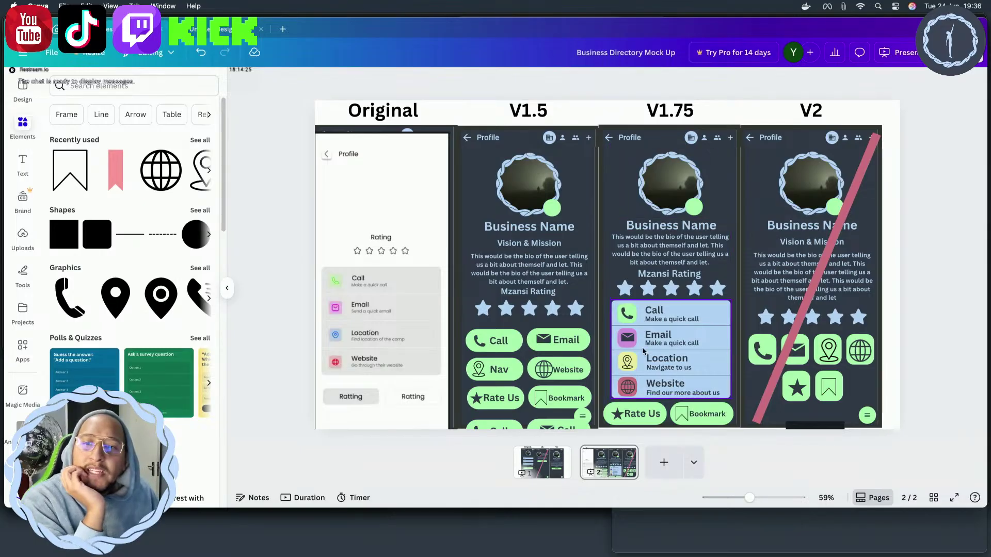
# Delete the Mzansi Rating heading from V1.75 and move the star row up beneath the bio paragraph
pyautogui.click(660, 276)
pyautogui.press('Delete')
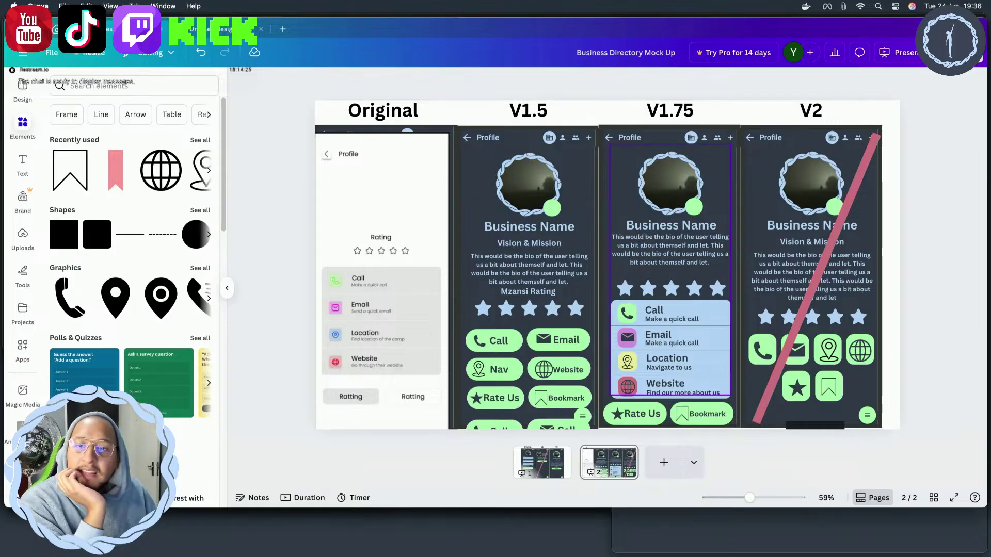
pyautogui.moveTo(671, 292); pyautogui.dragTo(668, 280)
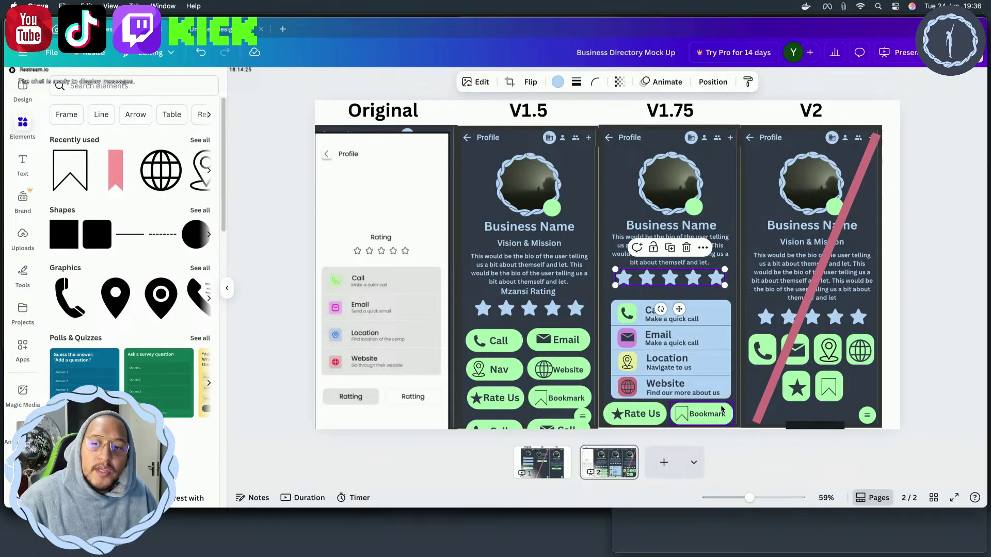
# Group the Call, Email, Location and Website list in V1.75 without the stars and move it up beneath the star row
pyautogui.keyDown('shift'); pyautogui.click(721, 395); pyautogui.keyUp('shift')
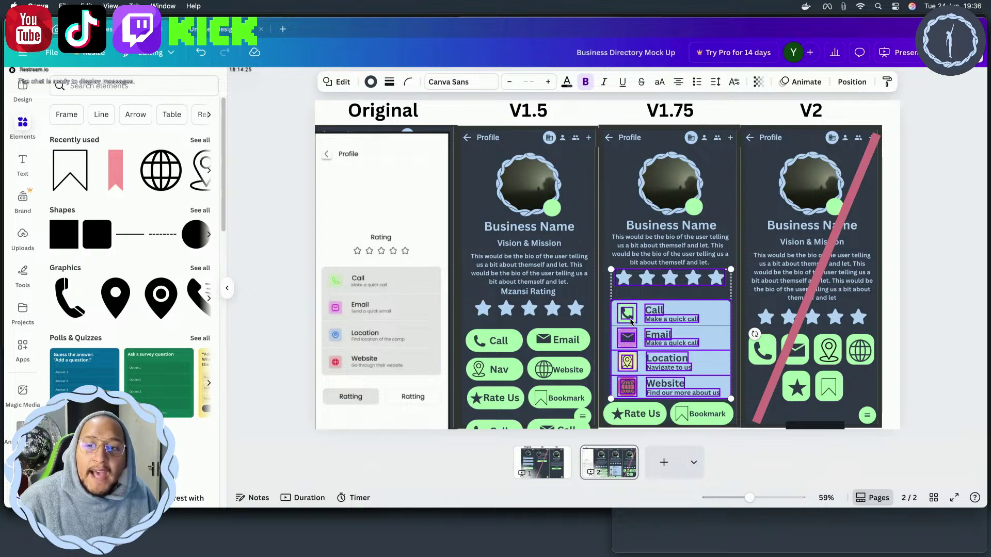
pyautogui.click(709, 329)
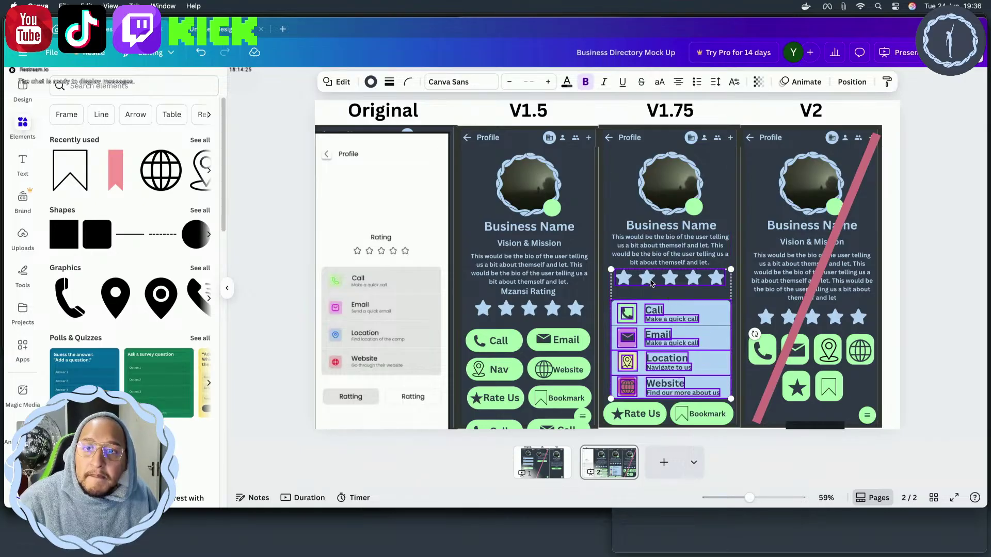
pyautogui.keyDown('shift'); pyautogui.click(651, 283); pyautogui.keyUp('shift')
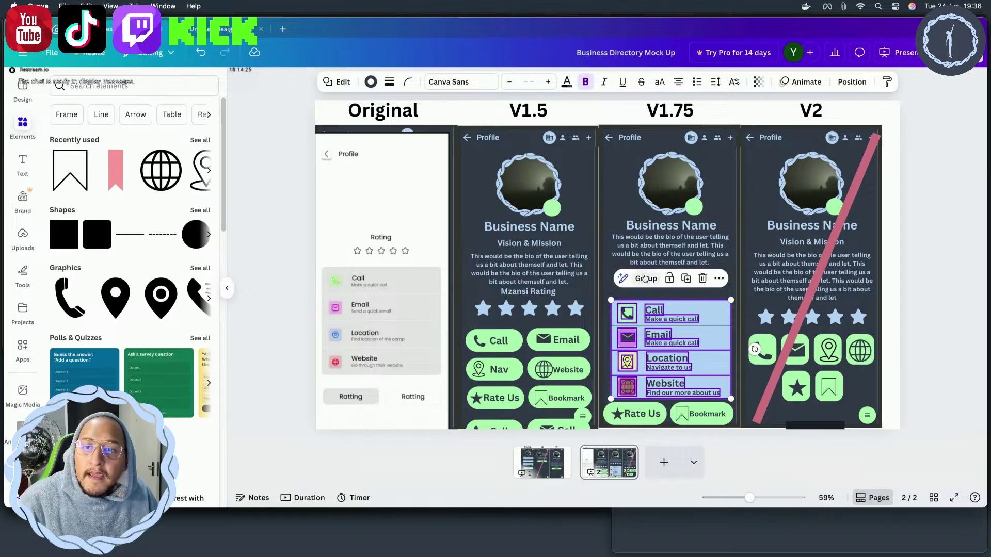
pyautogui.click(639, 278)
pyautogui.moveTo(709, 348); pyautogui.dragTo(709, 339)
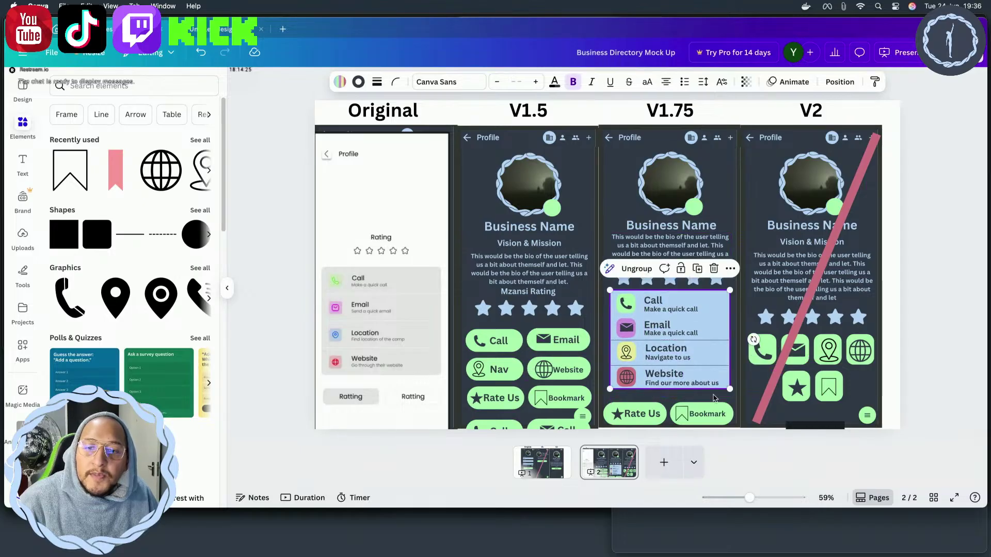
# Move the Rate Us and Bookmark buttons in V1.75 up together, directly beneath the contact list
pyautogui.click(716, 416)
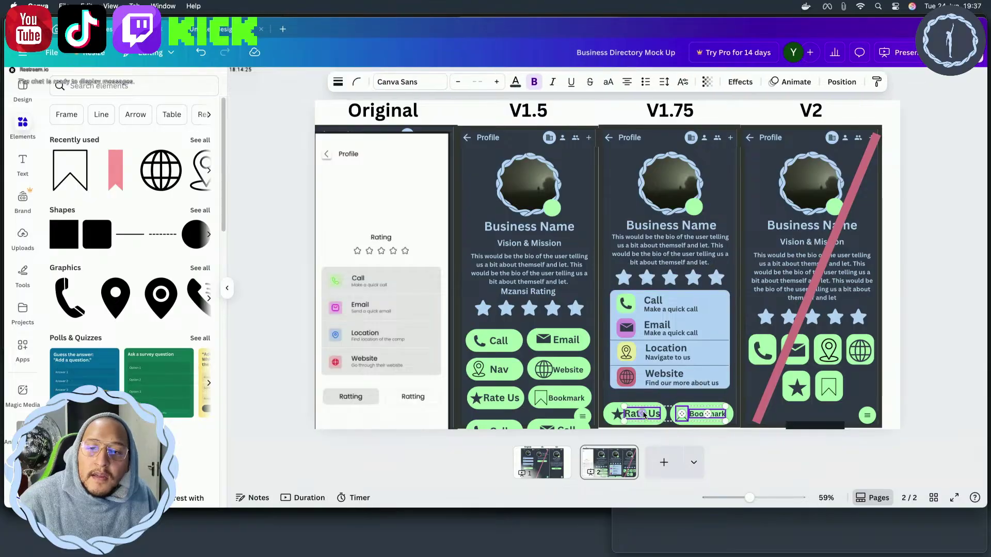
pyautogui.keyDown('shift'); pyautogui.click(614, 418); pyautogui.keyUp('shift')
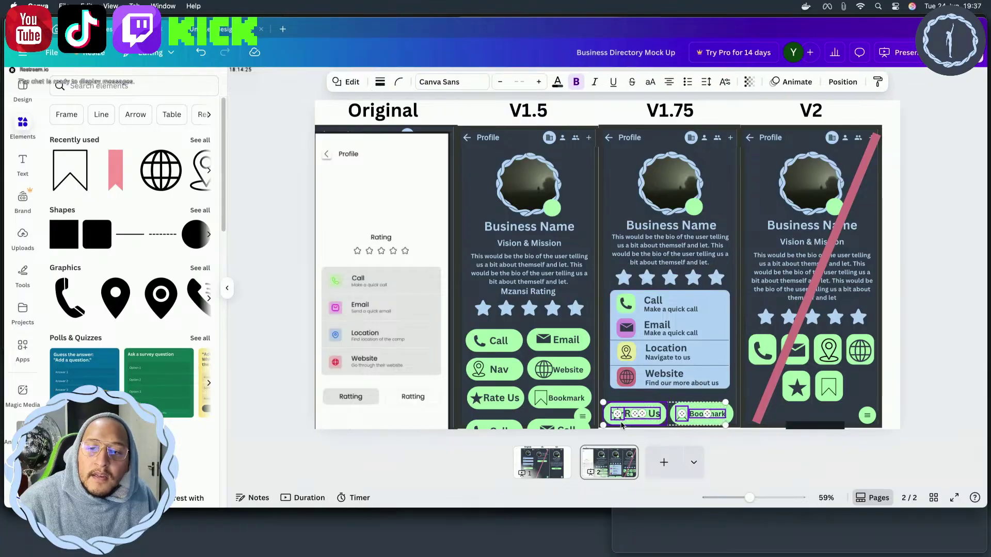
pyautogui.keyDown('shift'); pyautogui.click(695, 423); pyautogui.keyUp('shift')
pyautogui.moveTo(696, 424); pyautogui.dragTo(695, 409)
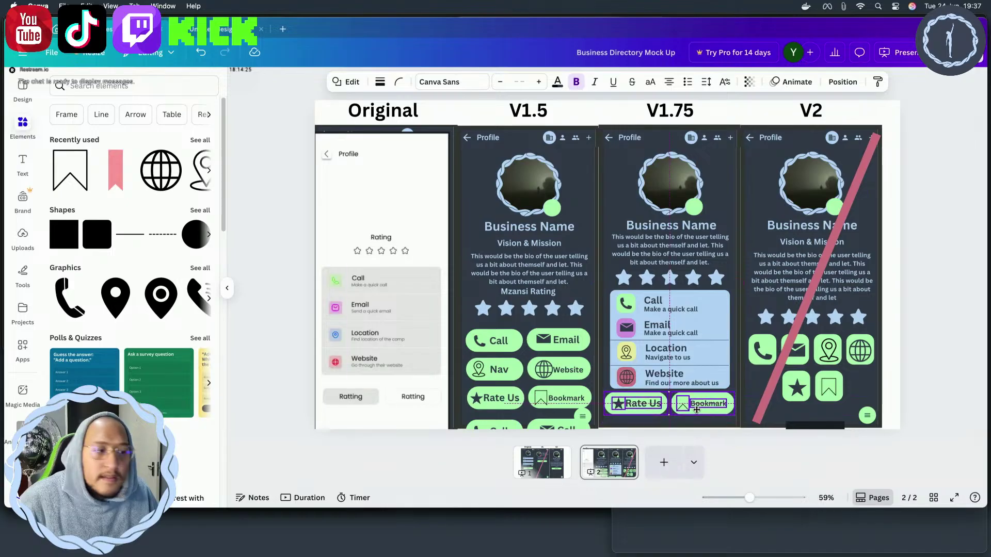
pyautogui.click(733, 440)
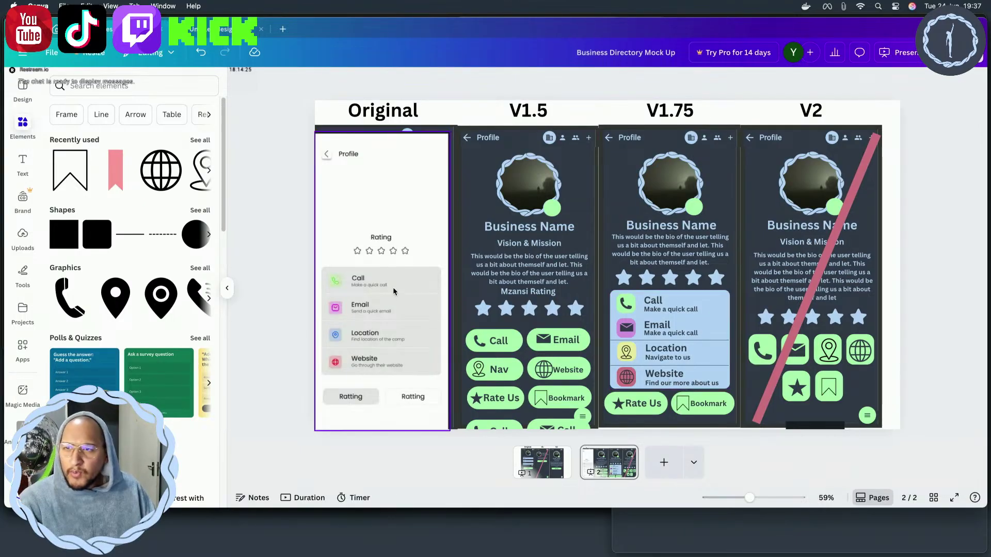
# Place the white Original screenshot beside the V1.75 mock-up to compare their layouts, and move it back under the Original heading
pyautogui.moveTo(392, 287); pyautogui.dragTo(539, 270)
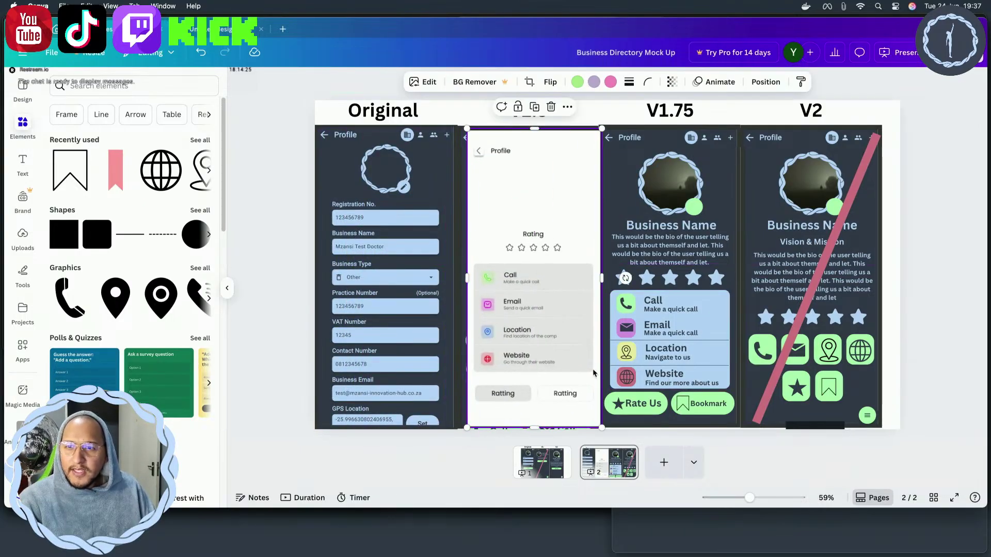
pyautogui.moveTo(586, 220); pyautogui.dragTo(436, 243)
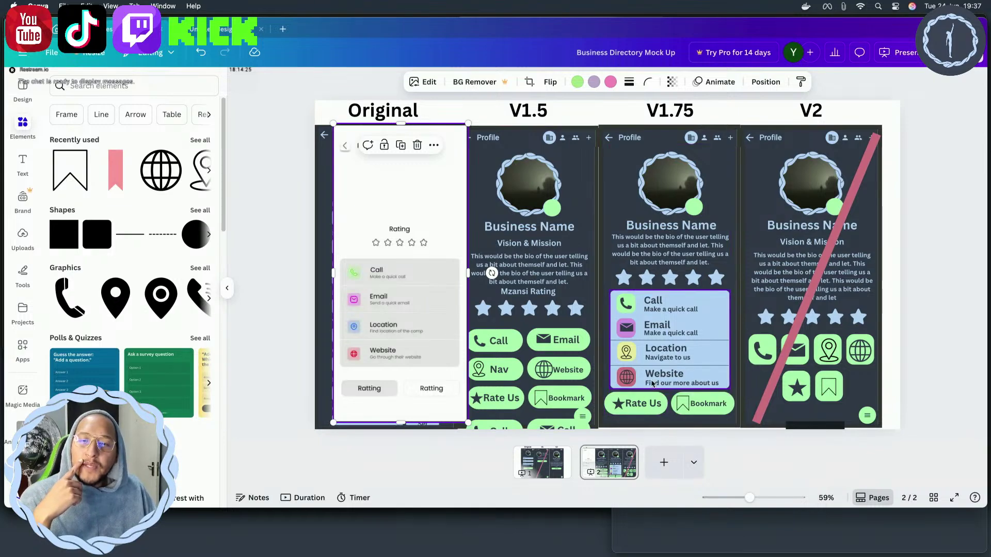
# Ungroup the Call, Email, Location and Website list in V1.75 and group its elements together again
pyautogui.click(696, 283)
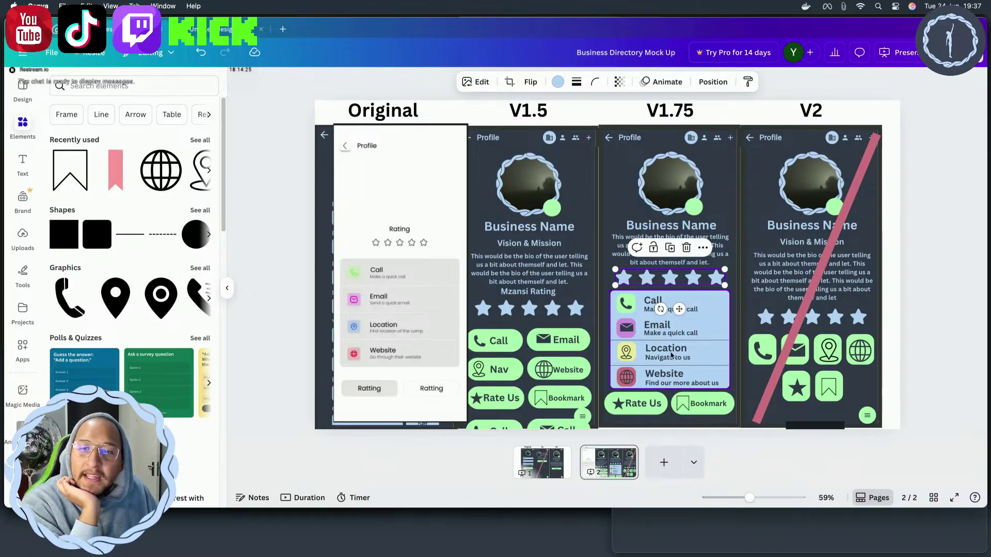
pyautogui.click(685, 344)
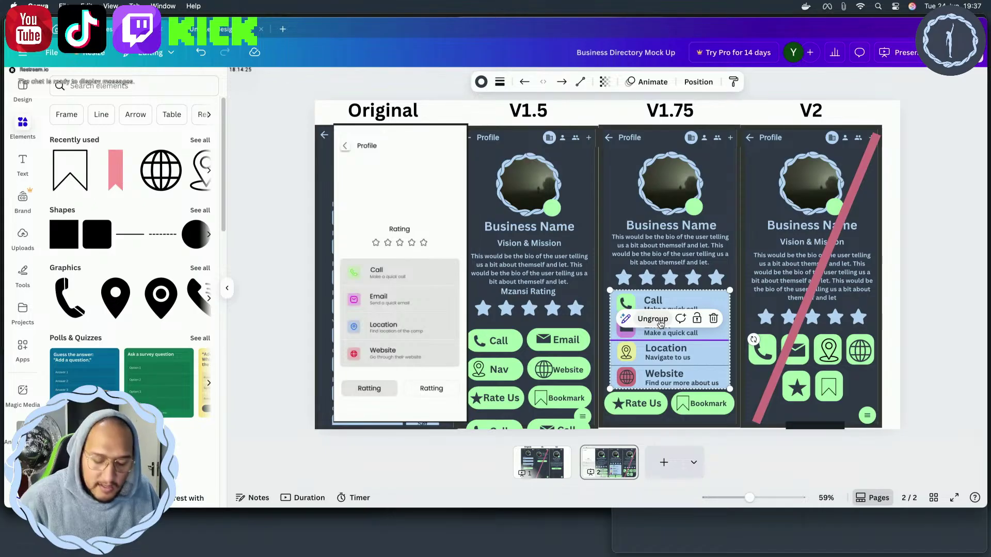
pyautogui.click(652, 319)
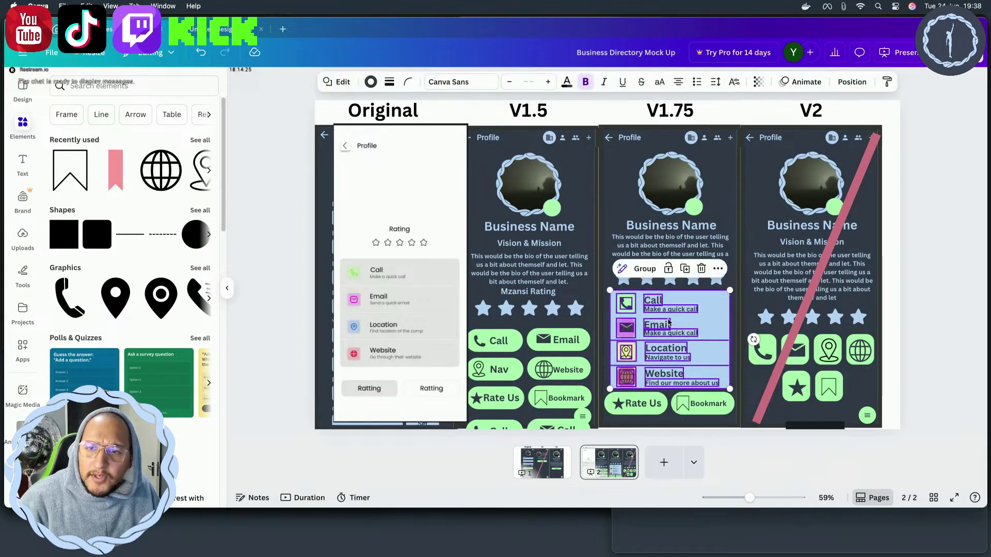
pyautogui.click(642, 268)
# Send the V1.75 contact list to the back, bring it forward in stages above the mock-up background, and step it one layer back
pyautogui.click(832, 84)
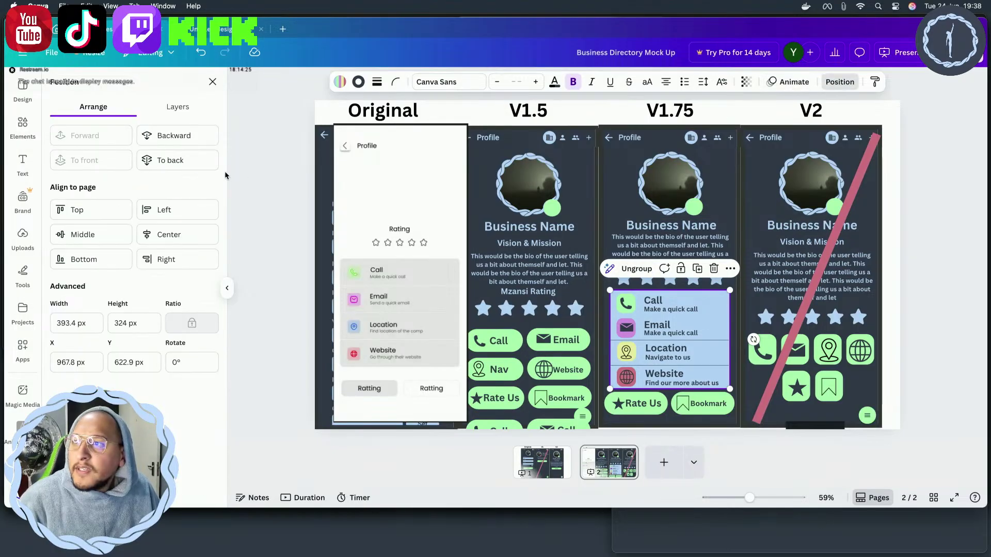
pyautogui.click(186, 163)
pyautogui.click(90, 141)
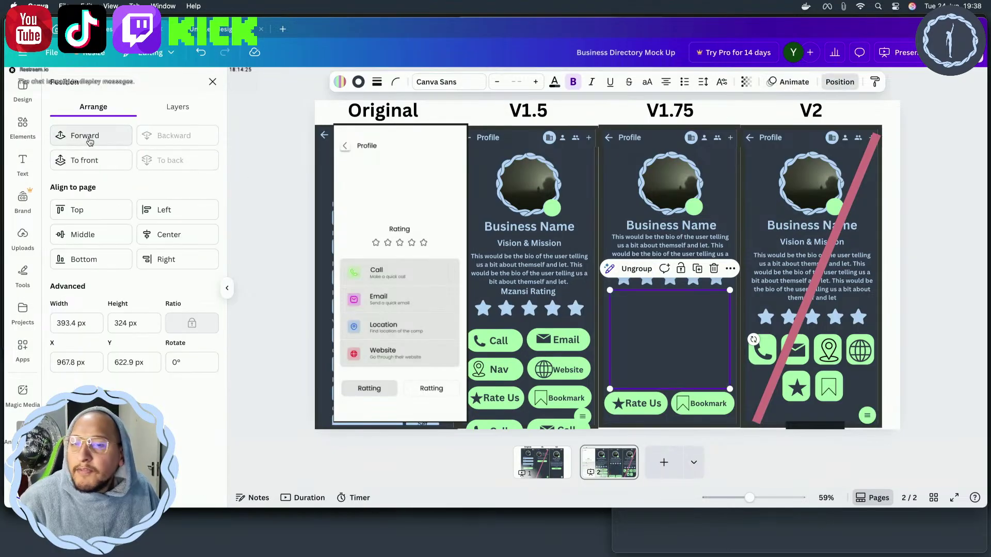
pyautogui.click(87, 139)
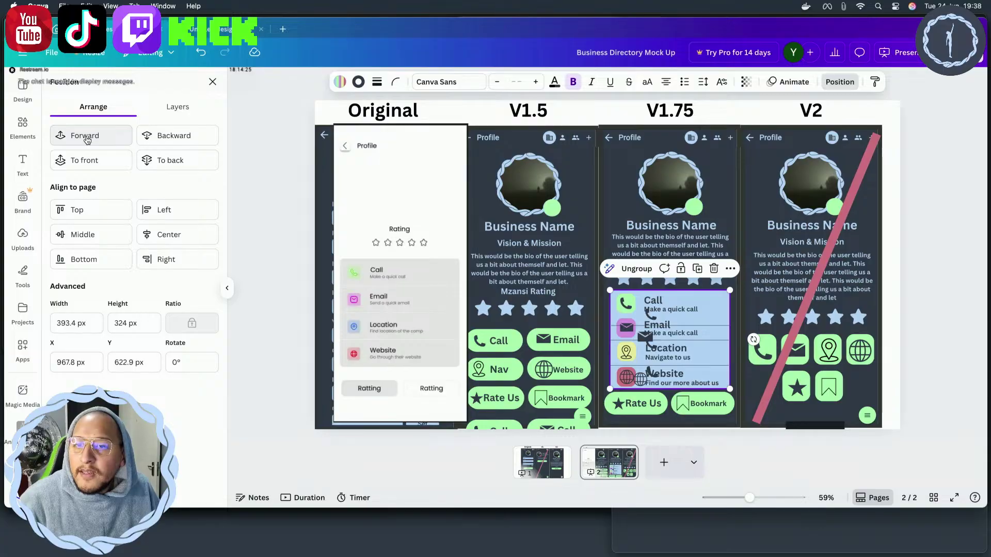
pyautogui.click(86, 140)
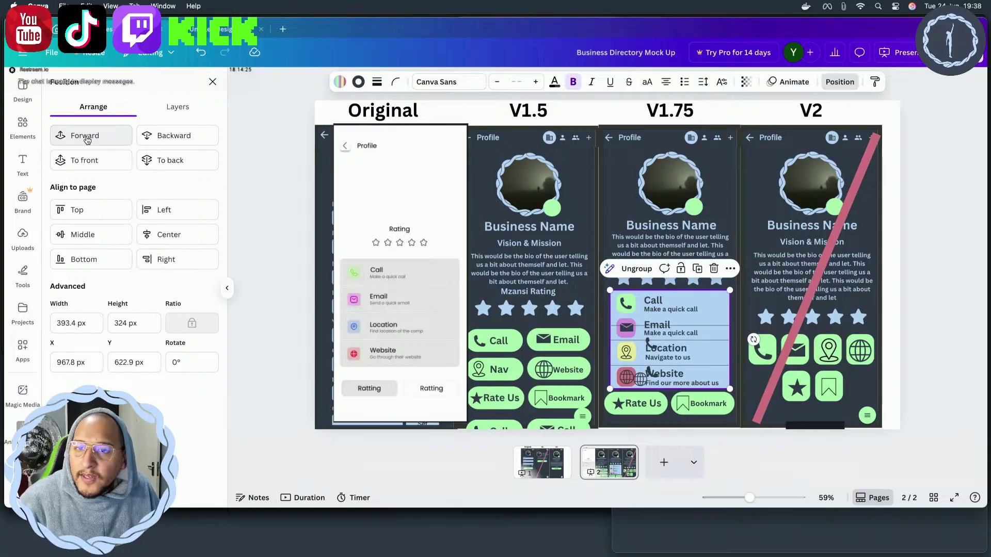
pyautogui.click(87, 140)
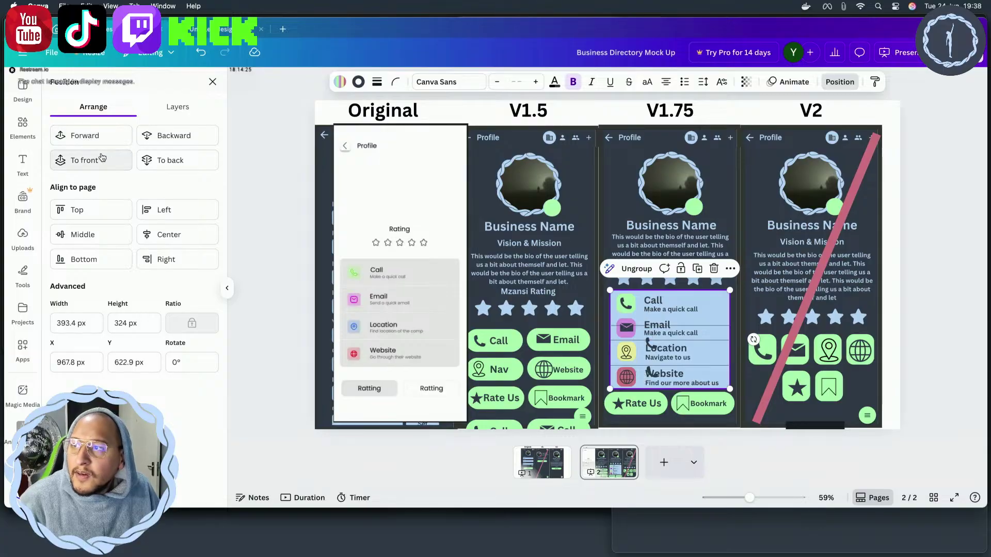
pyautogui.click(173, 135)
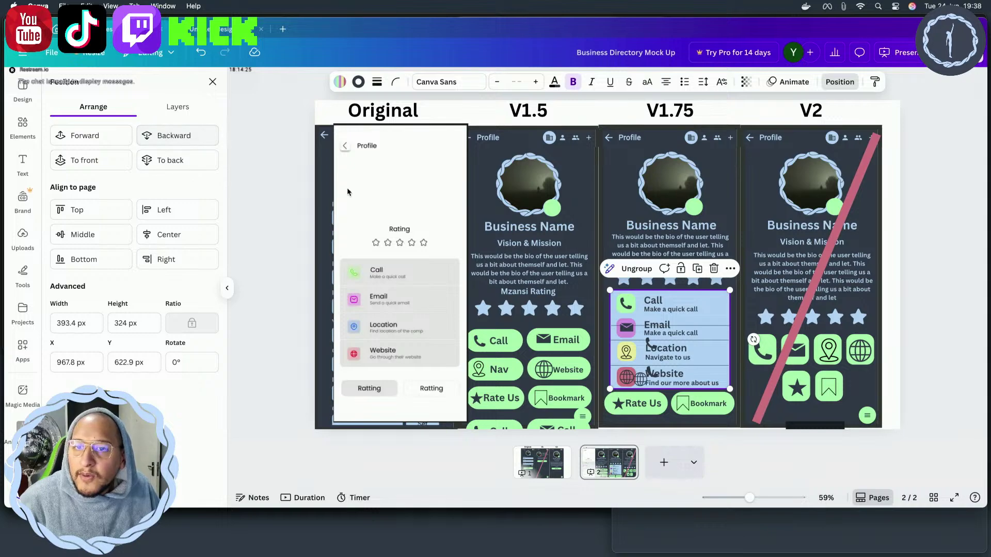
# Move the divider crossing the Email heading in V1.75 up so it separates the Call and Email rows
pyautogui.click(711, 325)
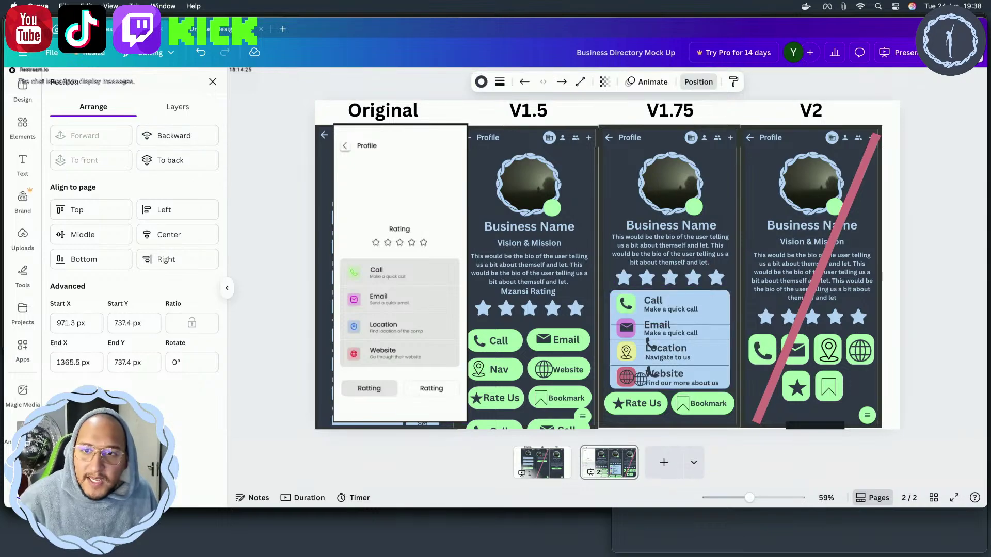
pyautogui.moveTo(711, 324); pyautogui.dragTo(711, 316)
pyautogui.click(718, 300)
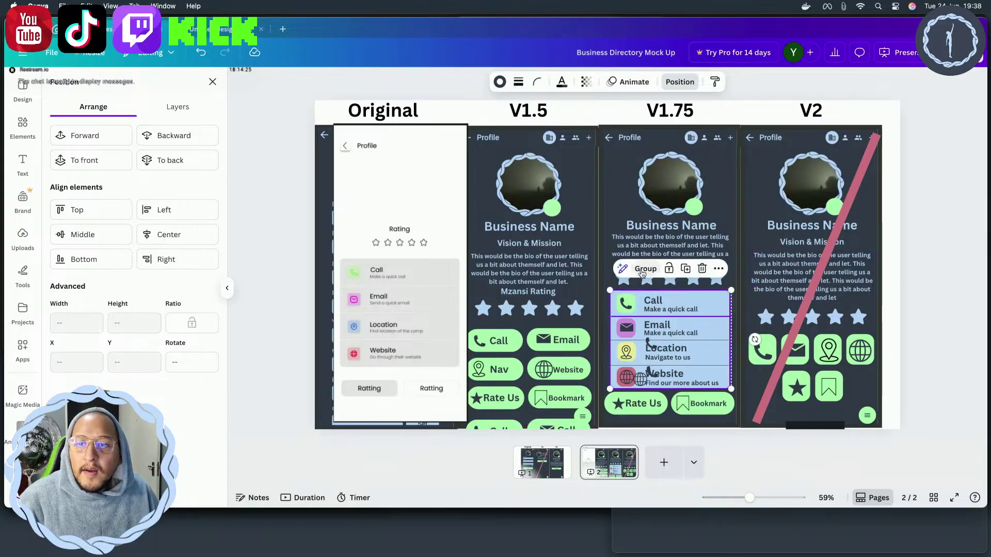
# Move the stray phone icon off the Location heading in V1.75 and ungroup the contact list
pyautogui.click(650, 343)
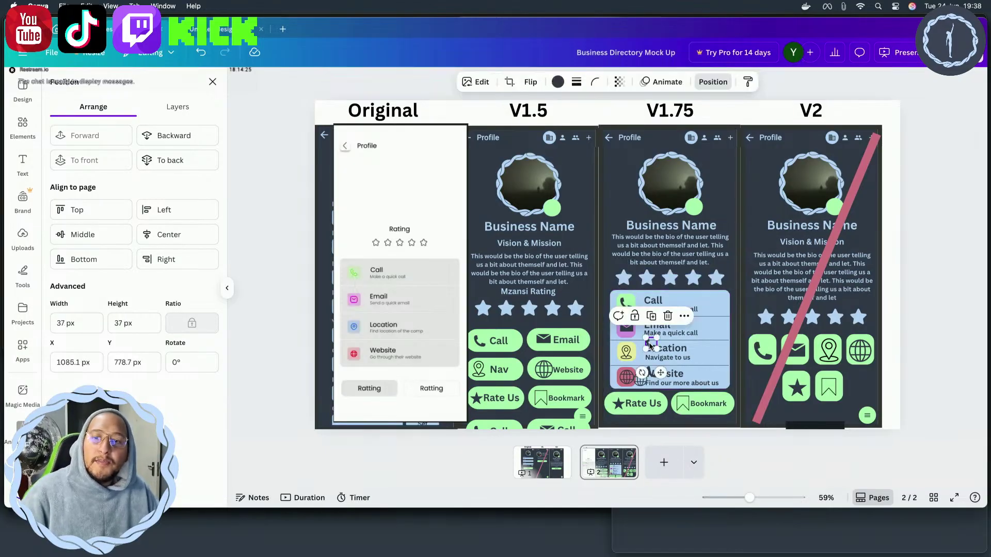
pyautogui.moveTo(650, 345); pyautogui.dragTo(643, 381)
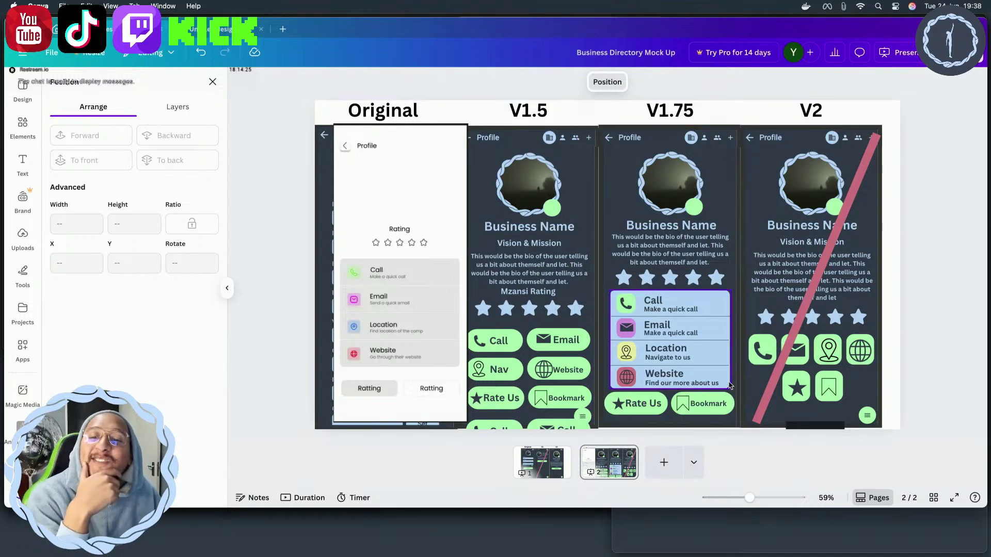
pyautogui.click(680, 361)
pyautogui.click(640, 267)
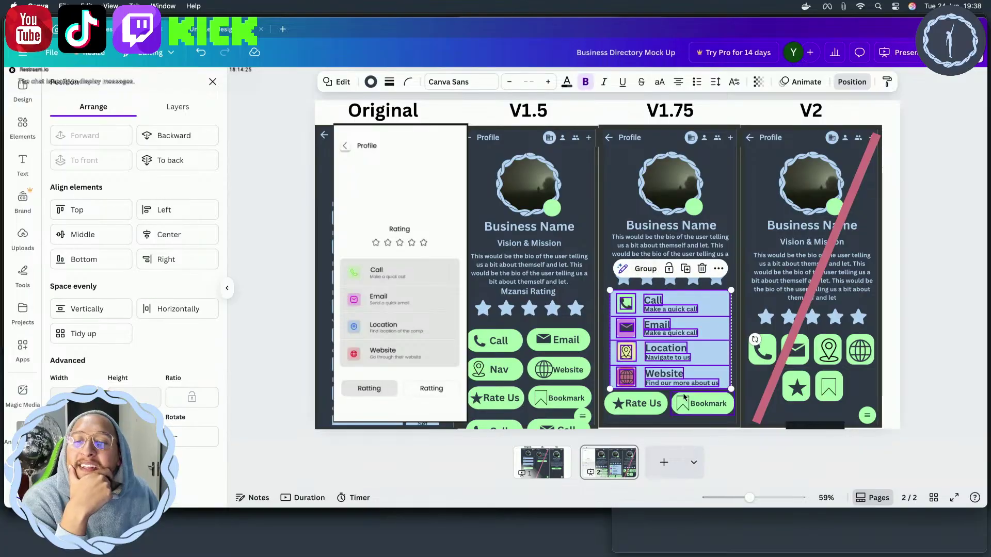
pyautogui.click(750, 441)
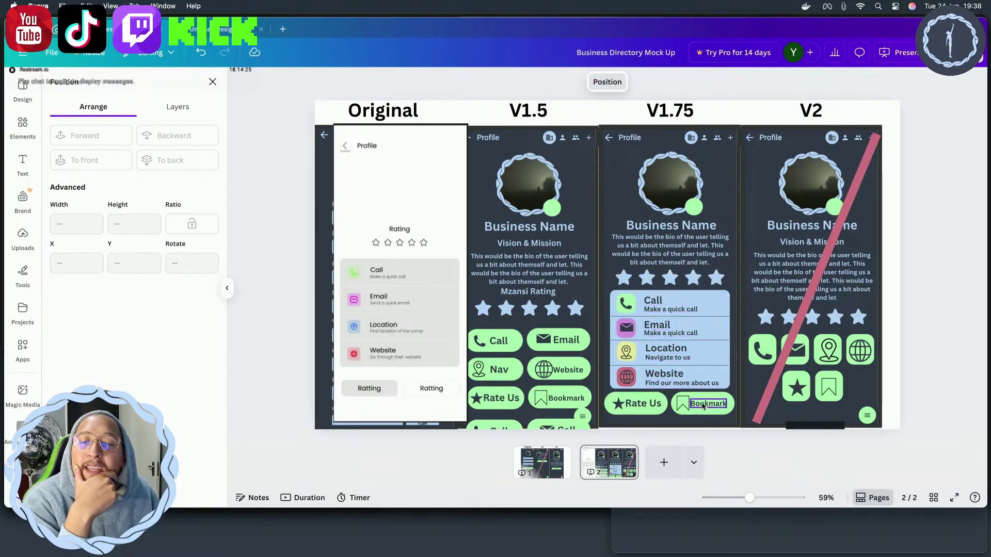
# Delete the Rate Us and Bookmark buttons from V1.75, including their icons, labels and green shapes
pyautogui.moveTo(682, 403)
pyautogui.mouseDown()
pyautogui.moveTo(686, 372)
pyautogui.moveTo(706, 369)
pyautogui.moveTo(693, 399)
pyautogui.moveTo(673, 405)
pyautogui.moveTo(691, 403)
pyautogui.mouseUp()
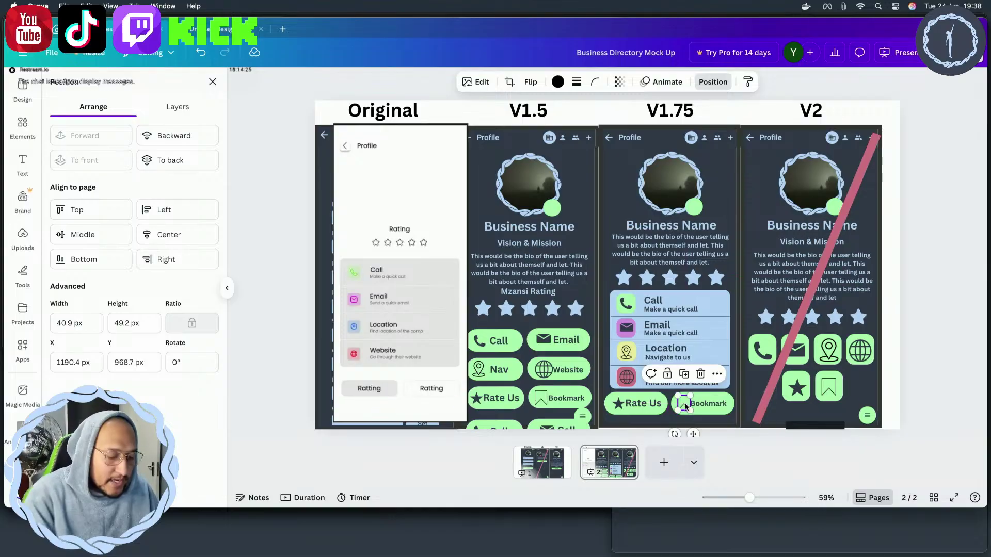
pyautogui.press('Delete')
pyautogui.click(617, 406)
pyautogui.press('Delete')
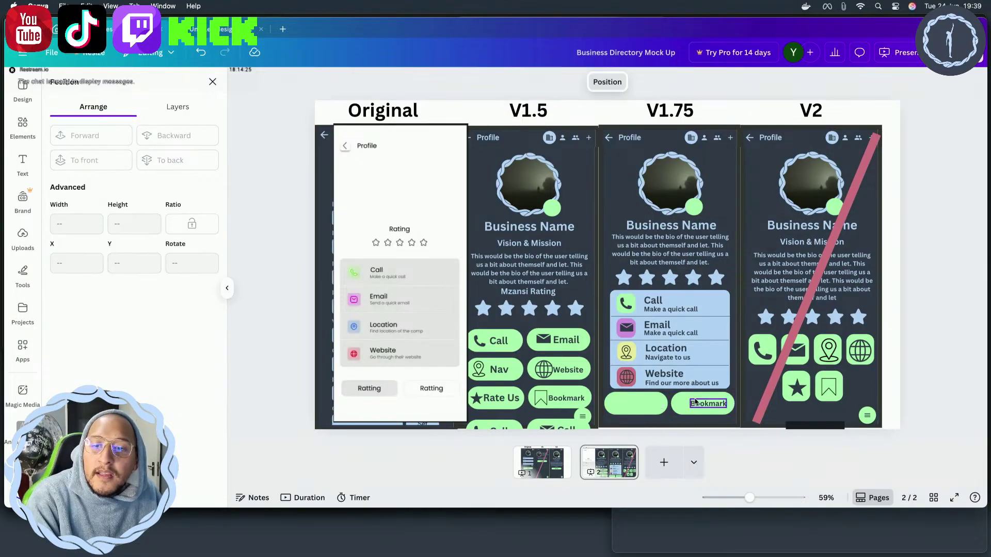
pyautogui.click(692, 402)
pyautogui.keyDown('shift'); pyautogui.click(637, 403); pyautogui.keyUp('shift')
pyautogui.press('Delete')
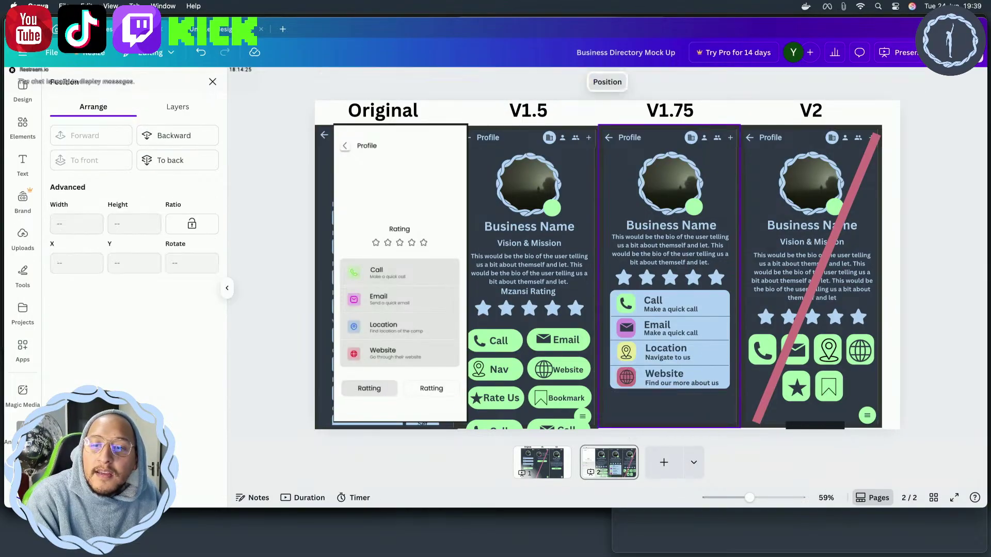
# Stretch the contact list's blue background down to near the bottom of V1.75 and delete the leftover phone icon on it
pyautogui.click(715, 373)
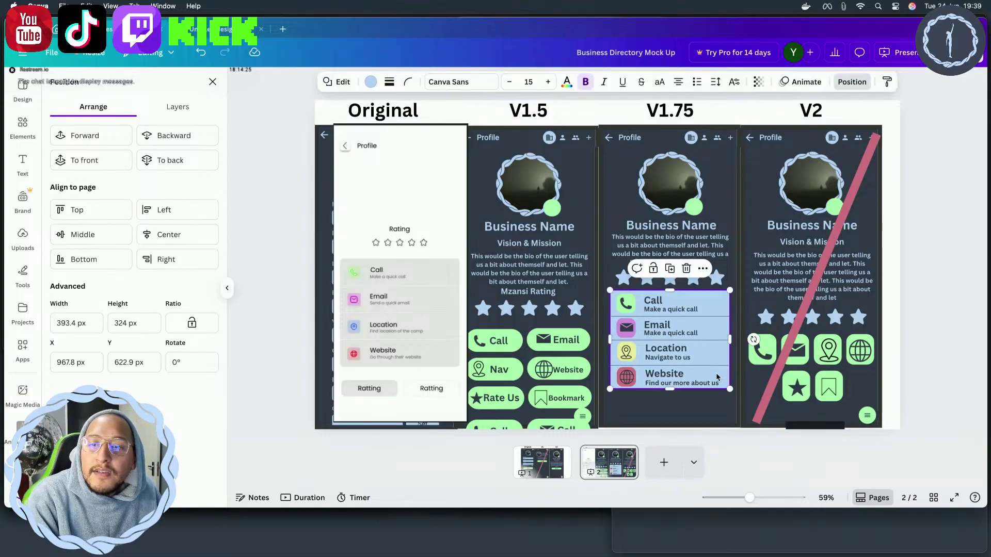
pyautogui.moveTo(670, 389); pyautogui.dragTo(667, 426)
pyautogui.click(650, 405)
pyautogui.press('Delete')
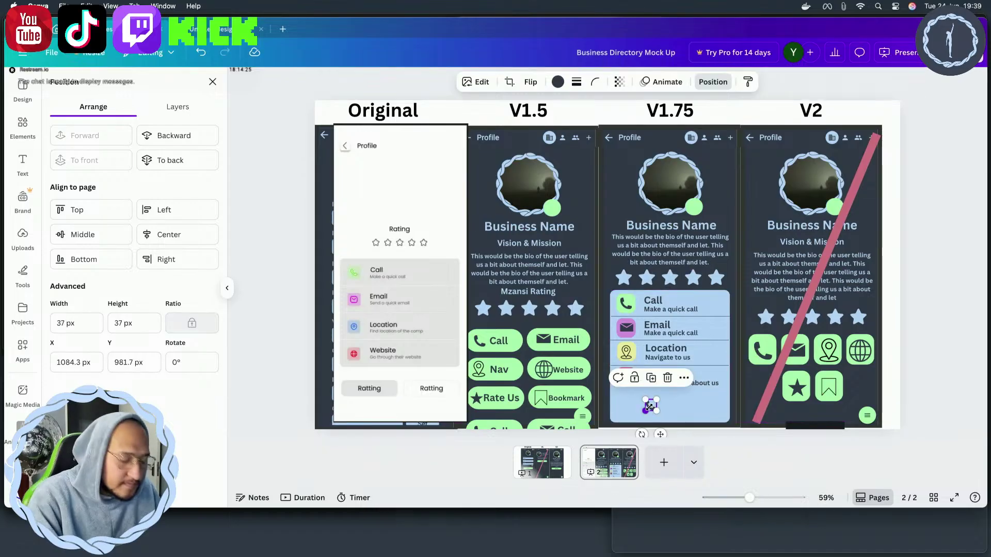
# Duplicate the divider above the Website row in V1.75 and place the copy beneath that row
pyautogui.click(684, 365)
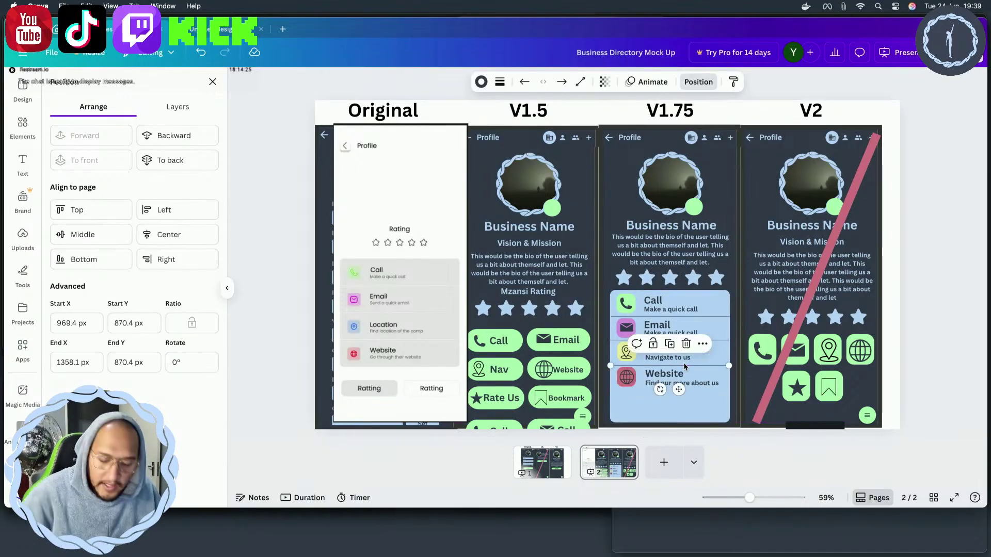
pyautogui.moveTo(684, 366); pyautogui.dragTo(688, 371)
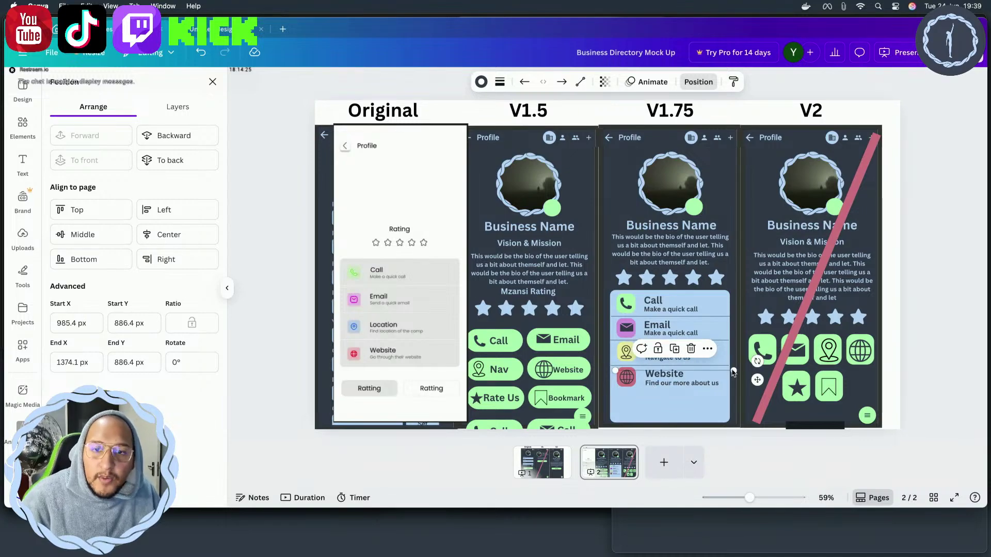
pyautogui.moveTo(757, 380); pyautogui.dragTo(750, 400)
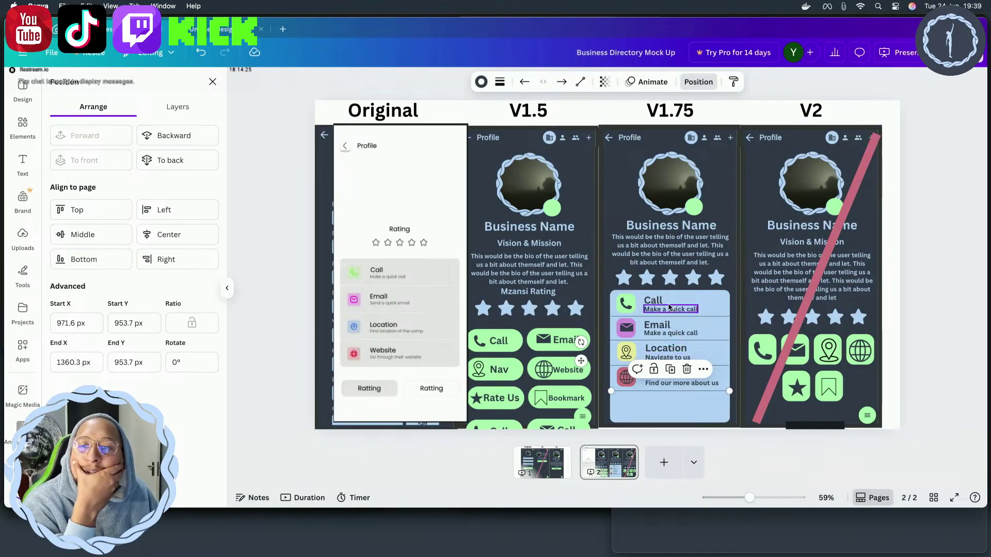
# Move the V1.75 star row above the profile picture, shrink the picture slightly, and reduce the stars to about 299 by 44 px
pyautogui.moveTo(669, 284); pyautogui.dragTo(681, 181)
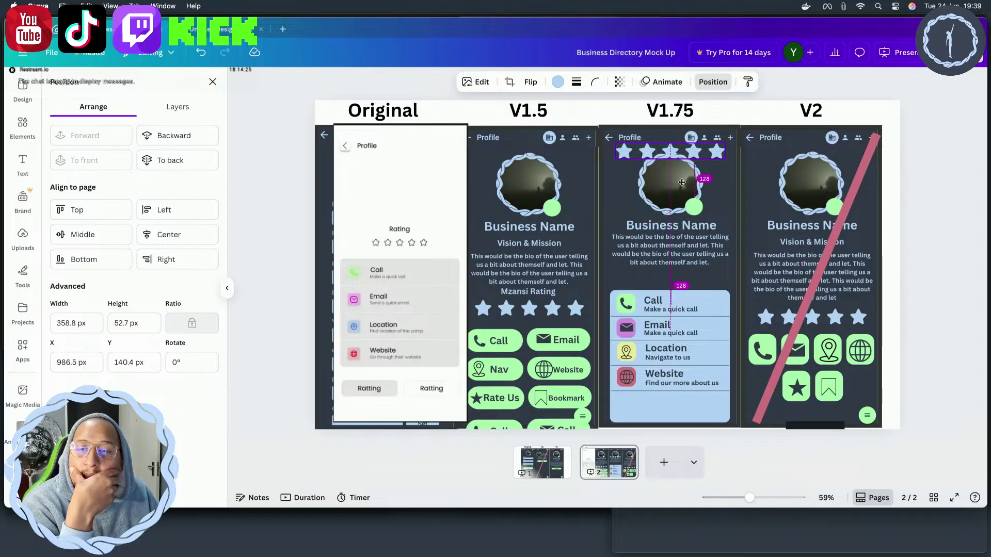
pyautogui.click(675, 200)
pyautogui.moveTo(631, 149); pyautogui.dragTo(667, 183)
pyautogui.click(671, 152)
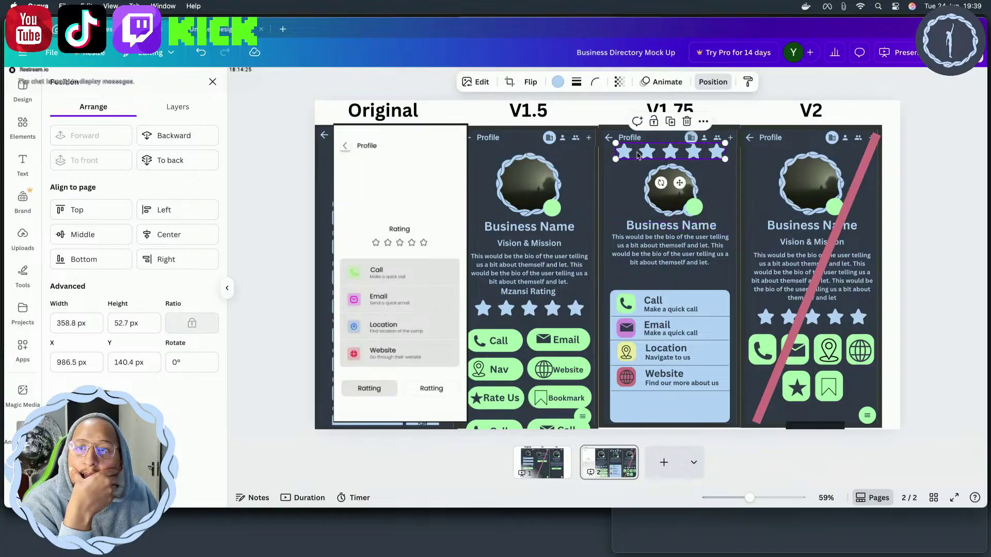
pyautogui.moveTo(677, 148); pyautogui.dragTo(669, 154)
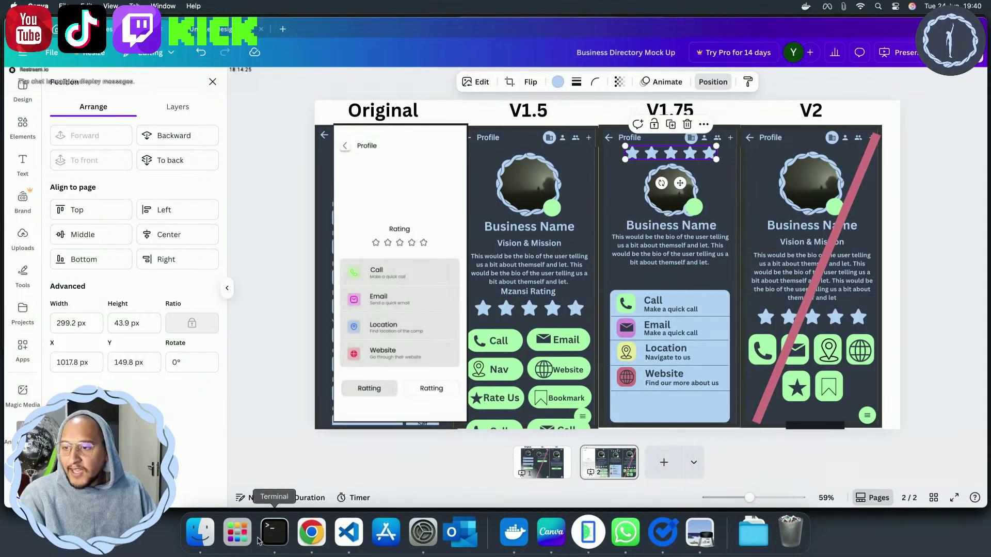
pyautogui.click(237, 532)
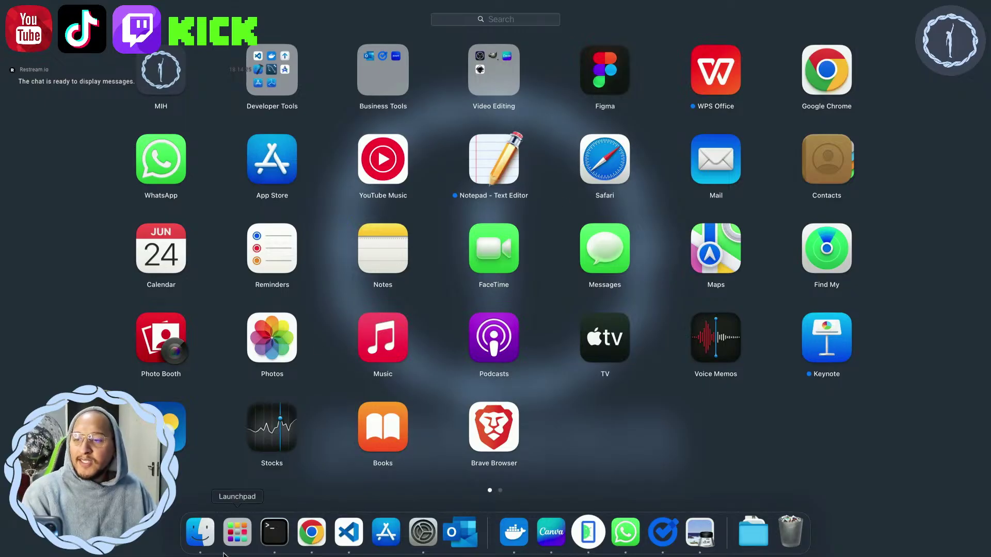
pyautogui.click(224, 536)
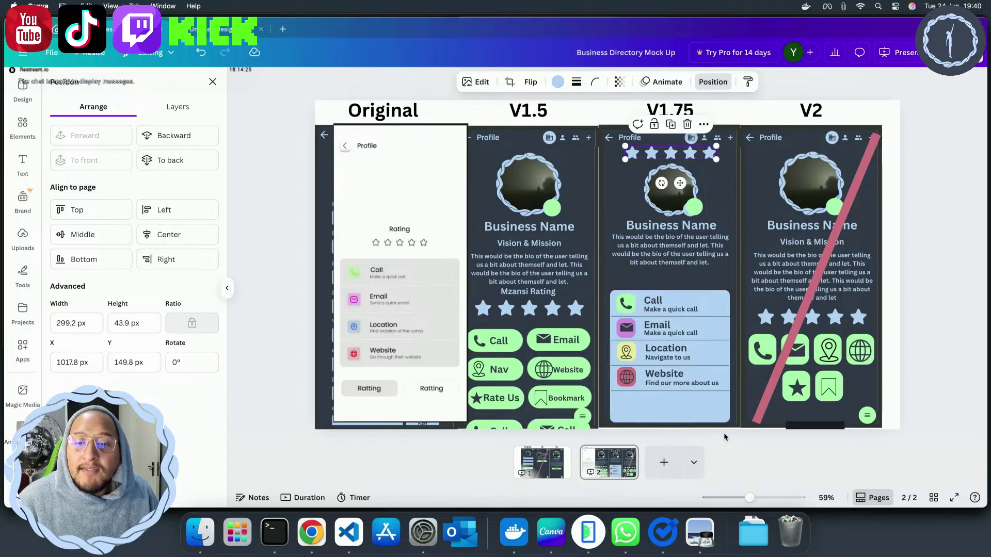
# Group the contact list elements with their extended blue background in V1.75 and move the group up beneath the bio paragraph
pyautogui.moveTo(724, 413); pyautogui.dragTo(619, 290)
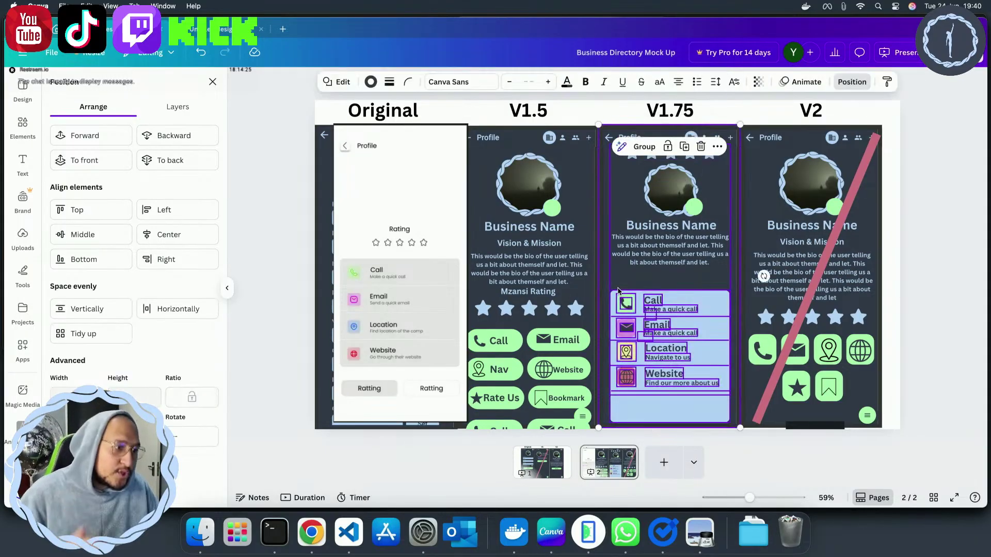
pyautogui.hotkey('ctrl', 'b')
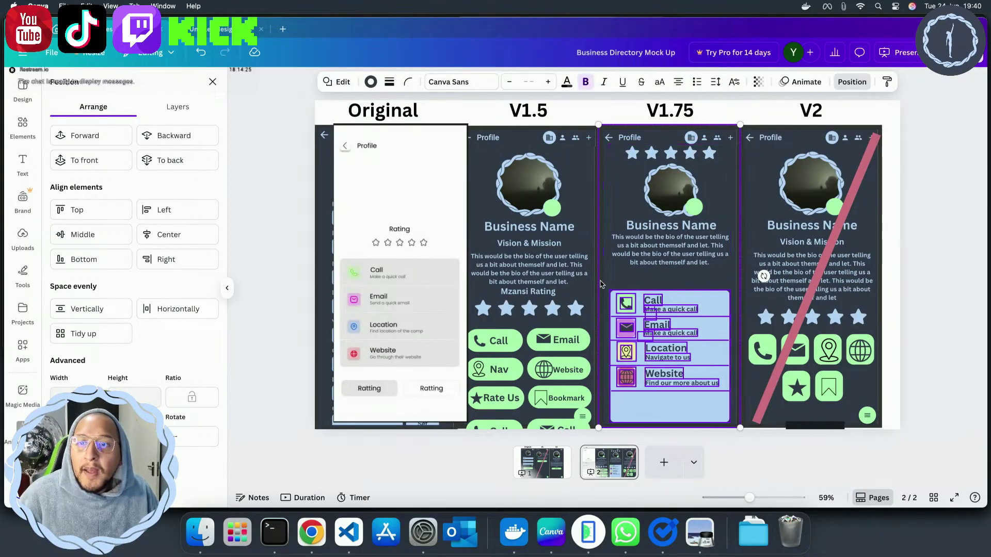
pyautogui.click(612, 330)
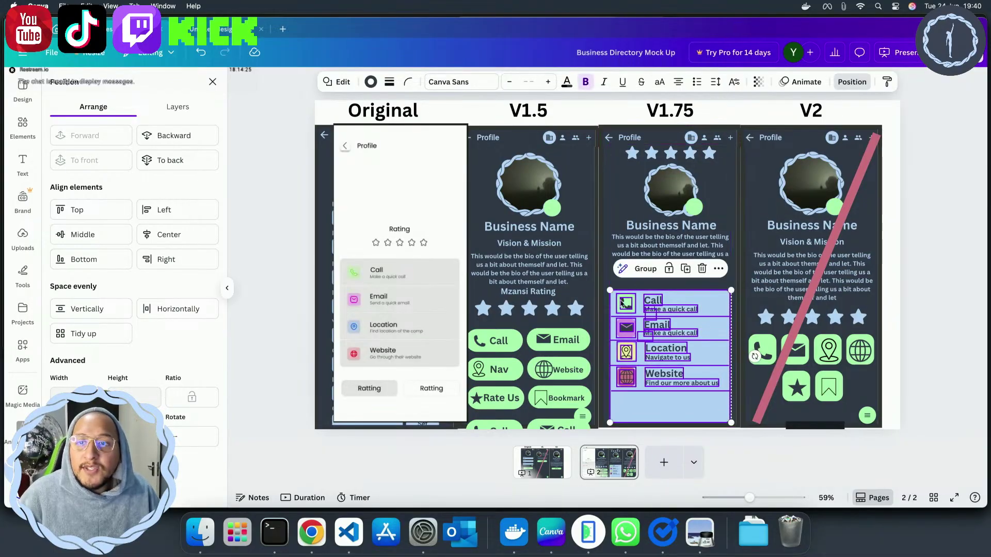
pyautogui.click(653, 274)
pyautogui.moveTo(707, 408); pyautogui.dragTo(708, 391)
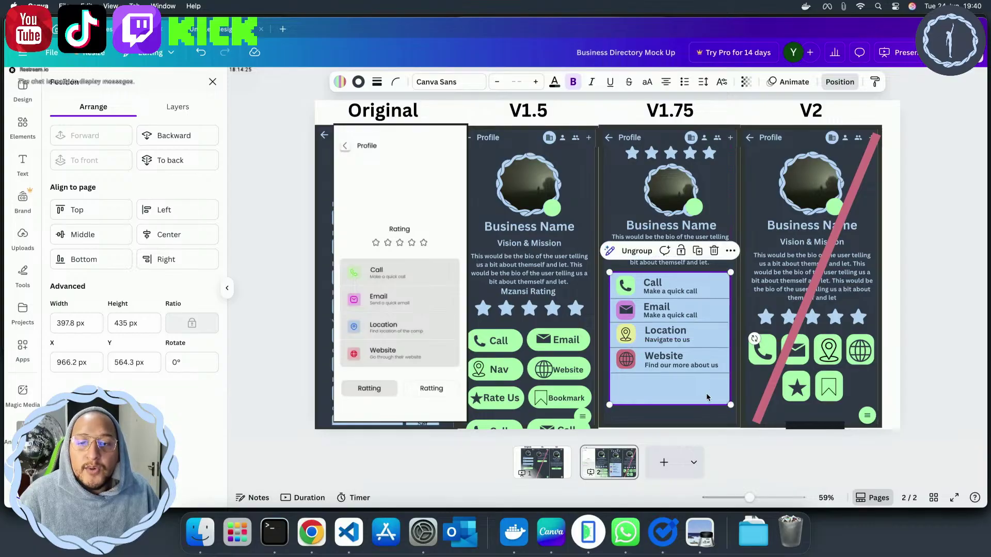
# Ungroup the repositioned contact list in V1.75 and clear the selection of its elements
pyautogui.click(692, 431)
pyautogui.click(694, 406)
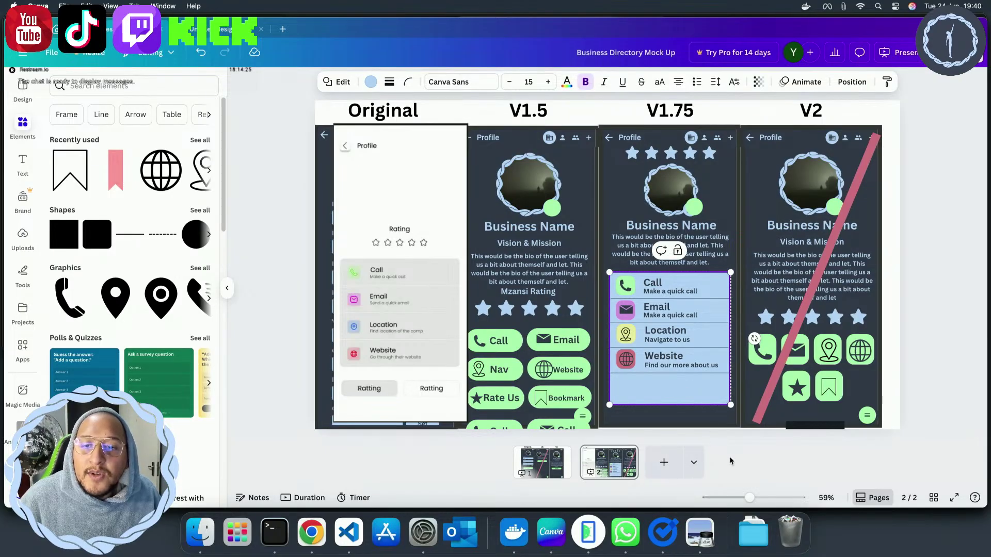
pyautogui.press('Escape')
pyautogui.click(693, 393)
pyautogui.press('super+shift+g')
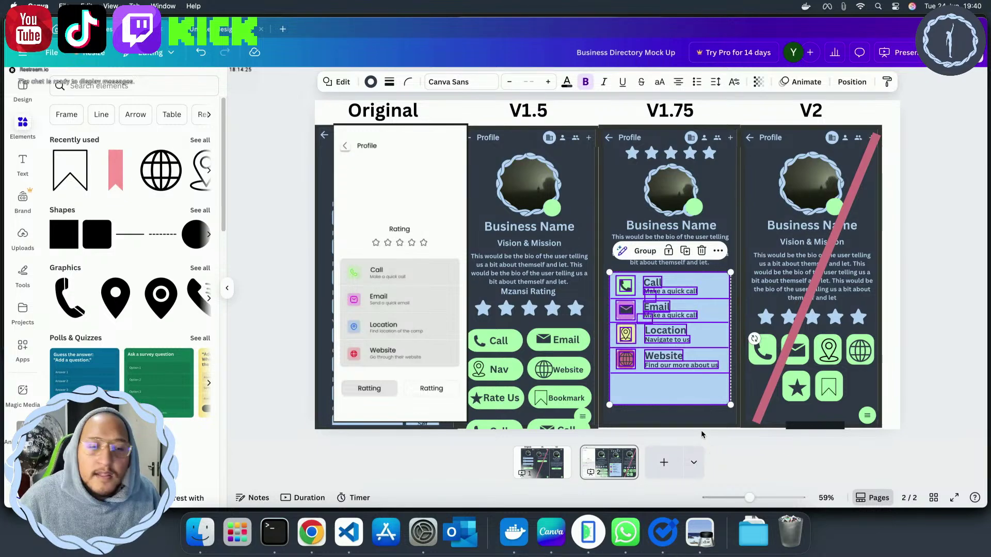
pyautogui.click(670, 397)
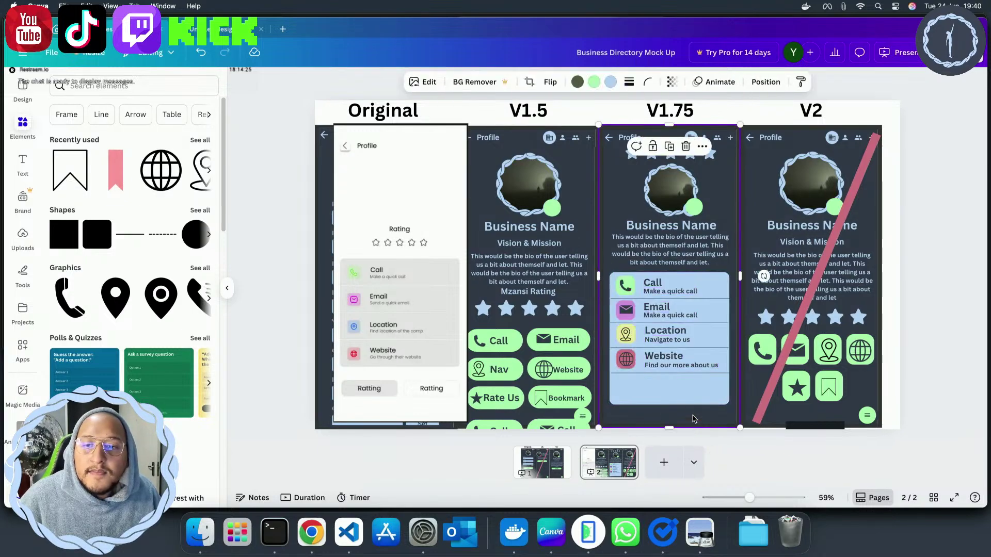
# Extend the V1.75 contact list's blue background to about 393 by 481 px and place a copy of the lowest divider beneath the empty row
pyautogui.moveTo(669, 405); pyautogui.dragTo(671, 417)
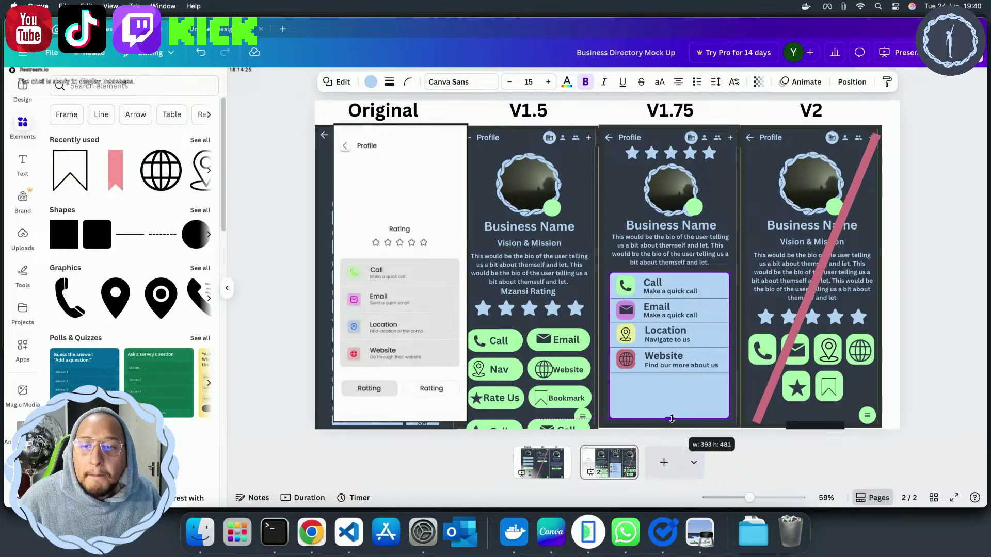
pyautogui.click(651, 373)
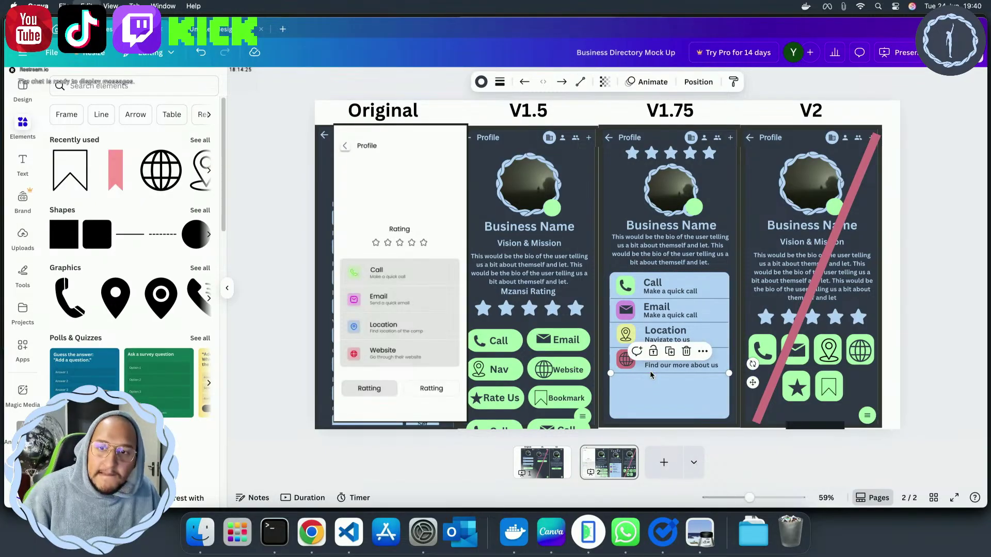
pyautogui.moveTo(666, 374); pyautogui.dragTo(664, 397)
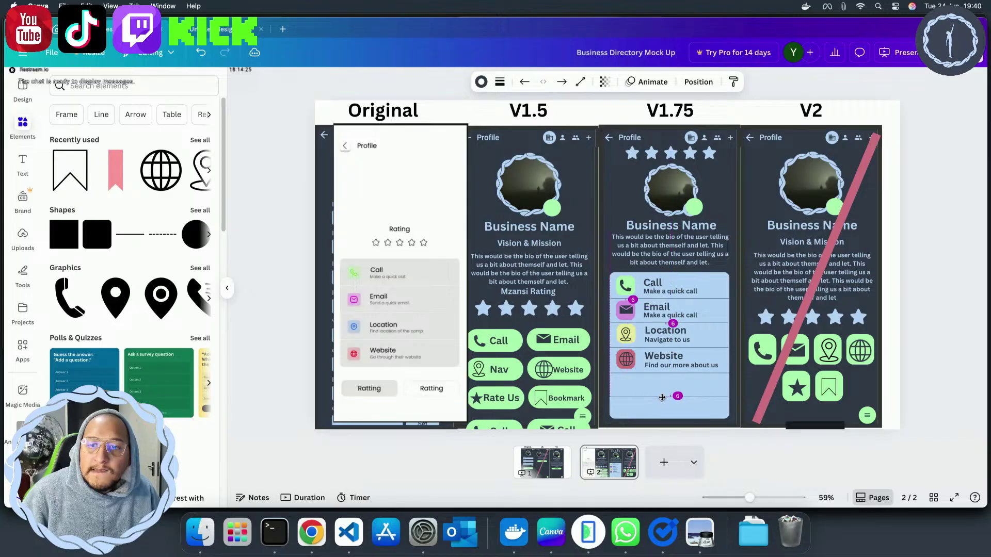
# Duplicate the Website row's icon, title and subtitle into the empty row below in V1.75 and nudge the divider beneath it down slightly
pyautogui.click(620, 370)
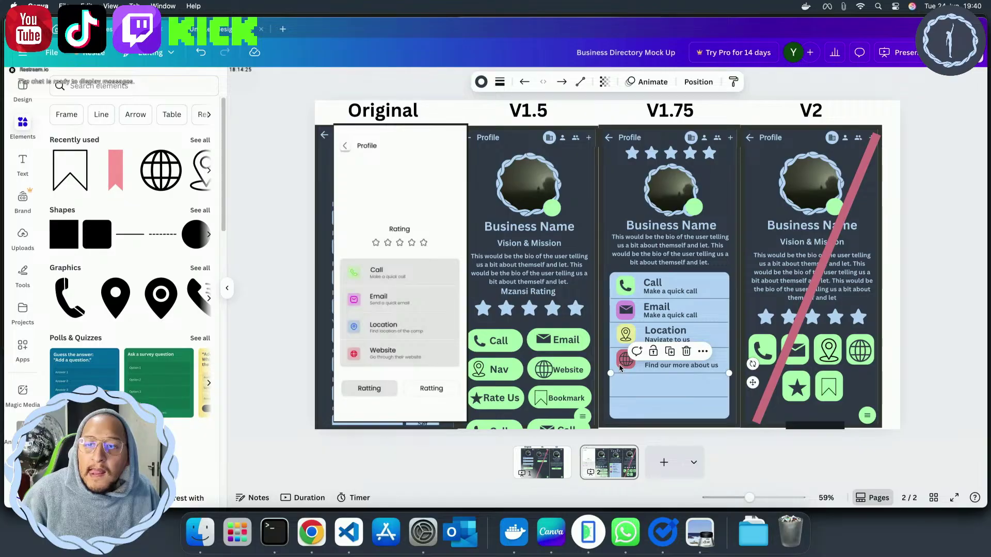
pyautogui.click(622, 364)
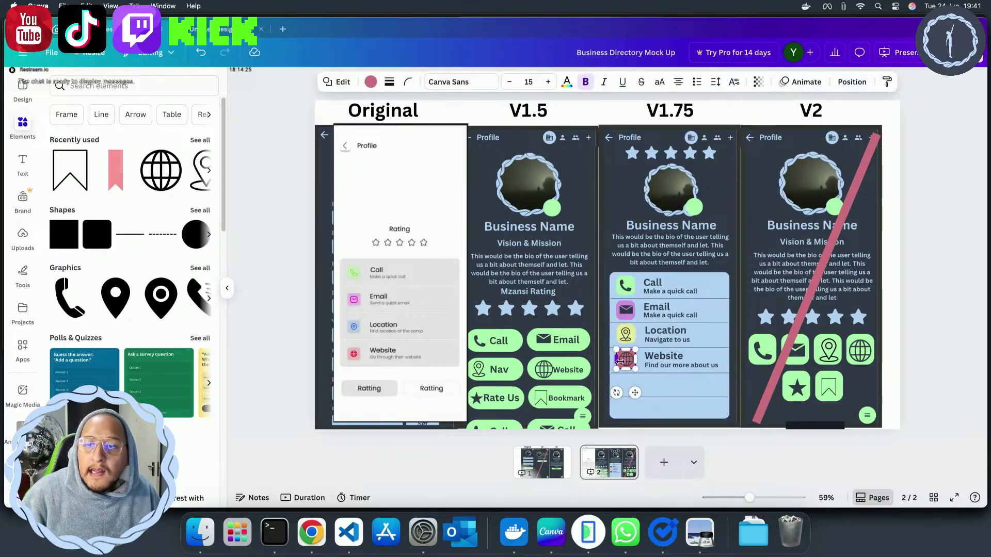
pyautogui.keyDown('shift'); pyautogui.click(649, 359); pyautogui.keyUp('shift')
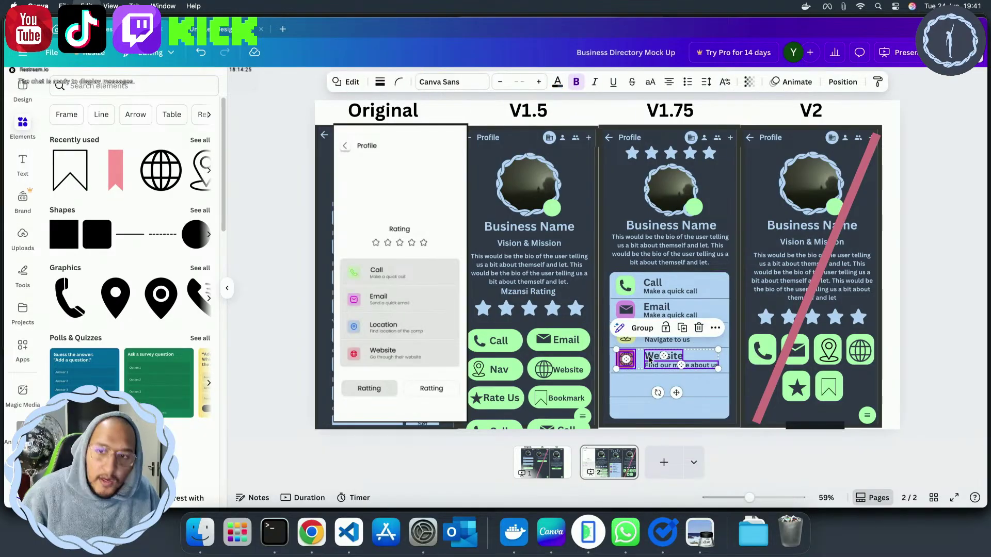
pyautogui.moveTo(676, 392); pyautogui.dragTo(675, 421)
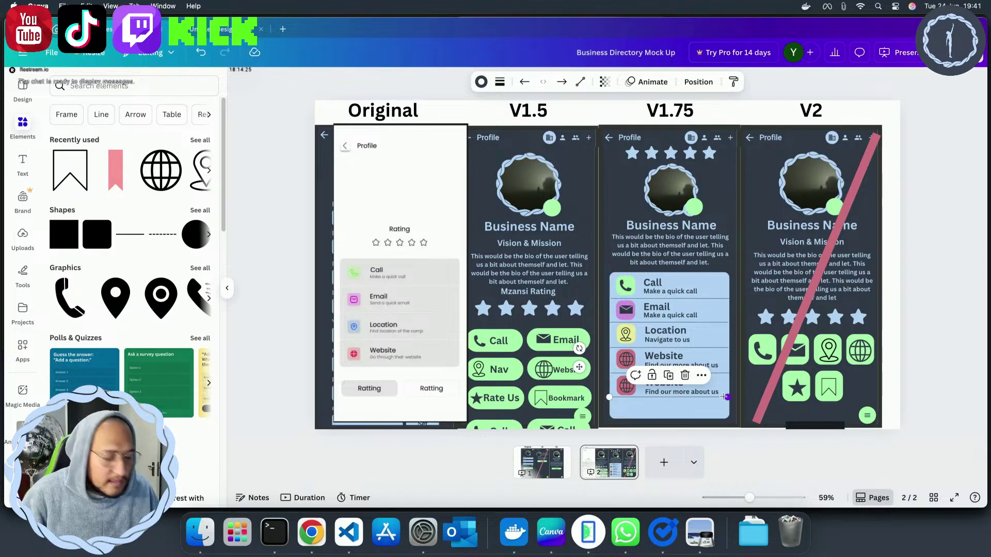
pyautogui.moveTo(725, 397); pyautogui.dragTo(727, 399)
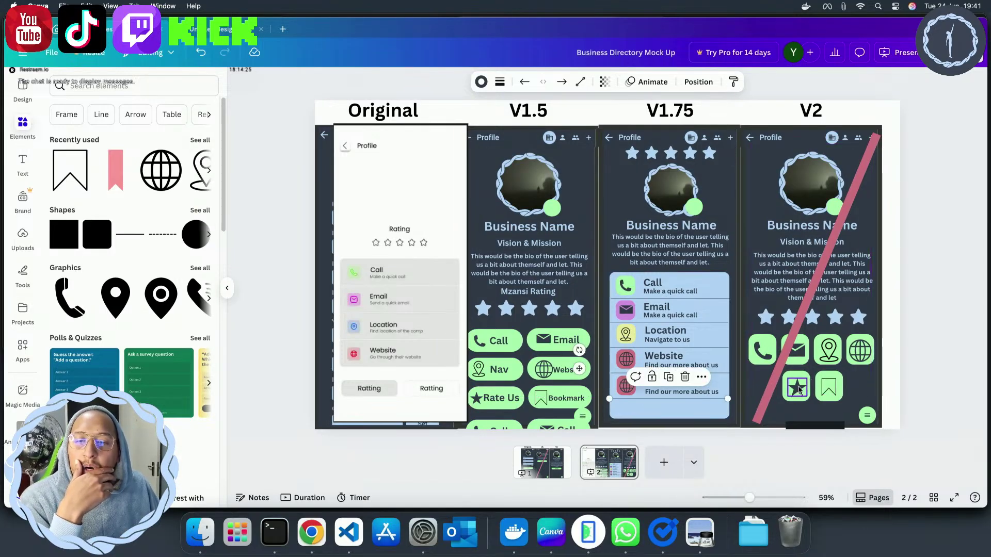
# Delete the globe from the duplicated Website row in V1.75 and recolour its icon square to #D69D7D
pyautogui.click(628, 390)
pyautogui.press('Delete')
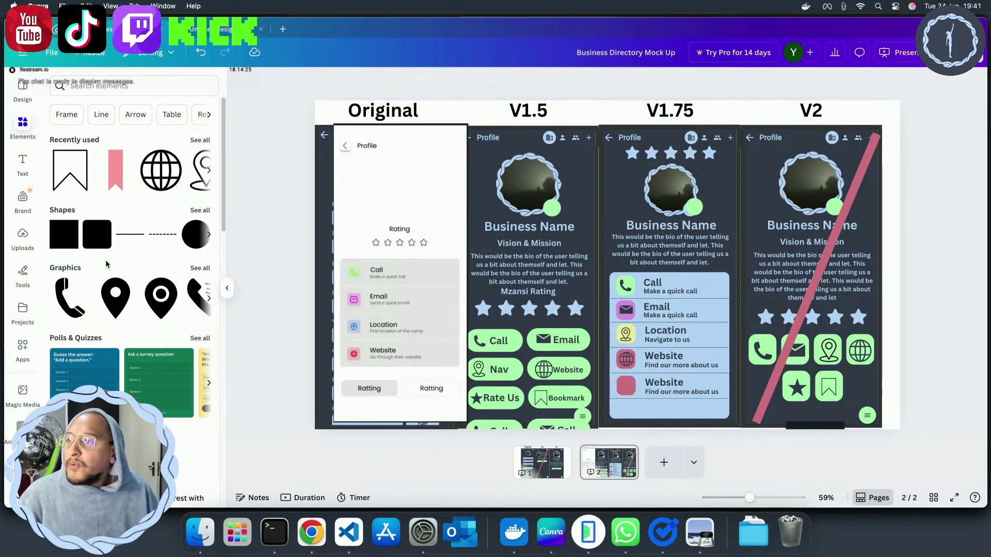
pyautogui.click(625, 386)
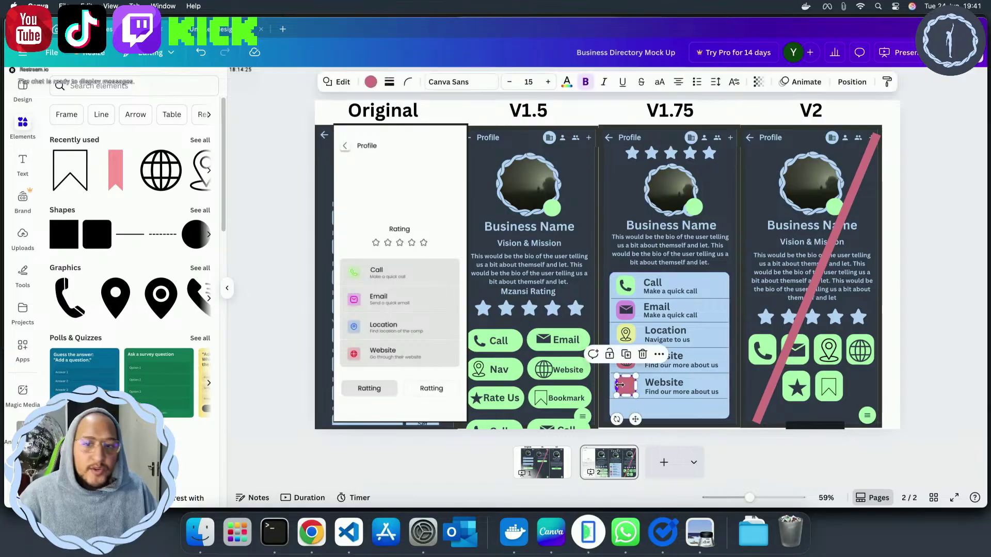
pyautogui.click(370, 82)
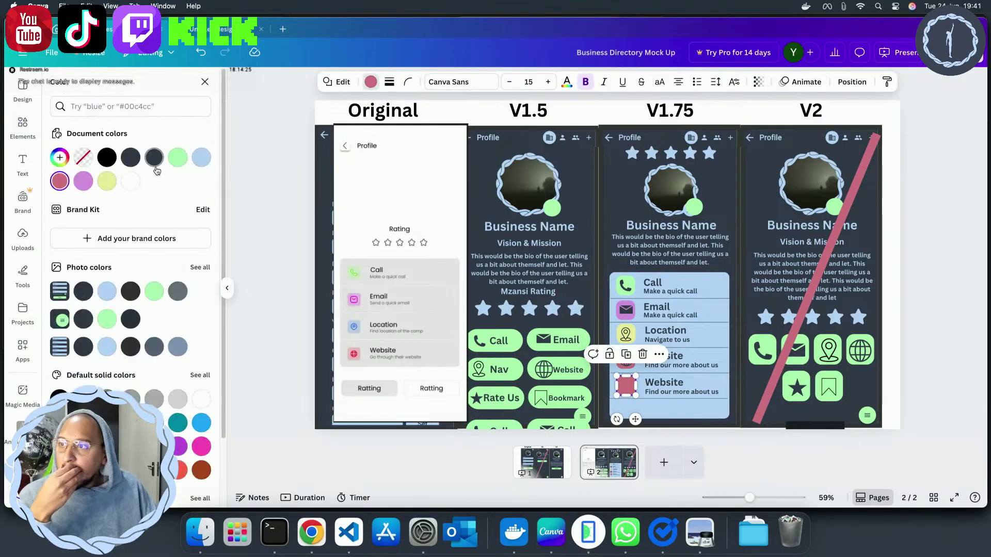
pyautogui.click(58, 157)
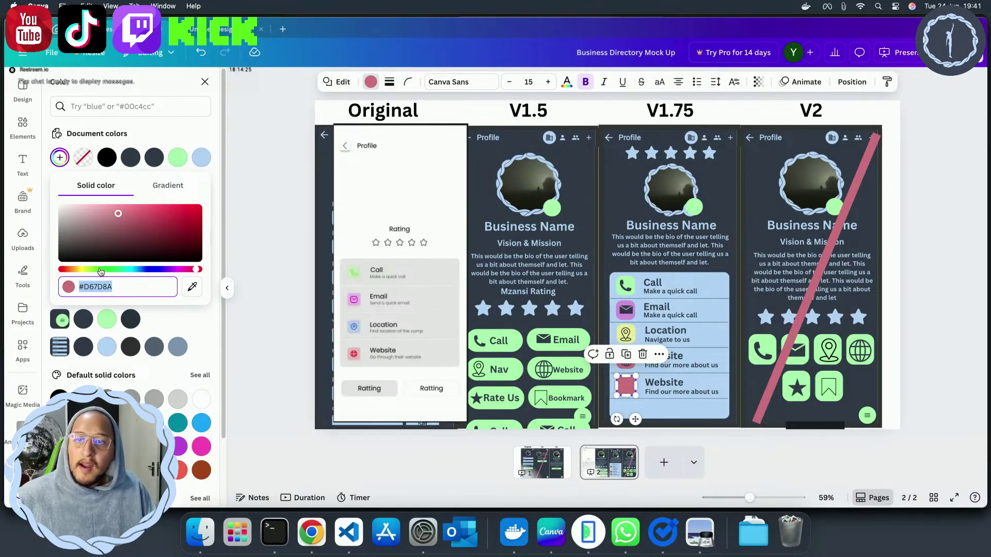
pyautogui.moveTo(196, 268); pyautogui.dragTo(135, 271)
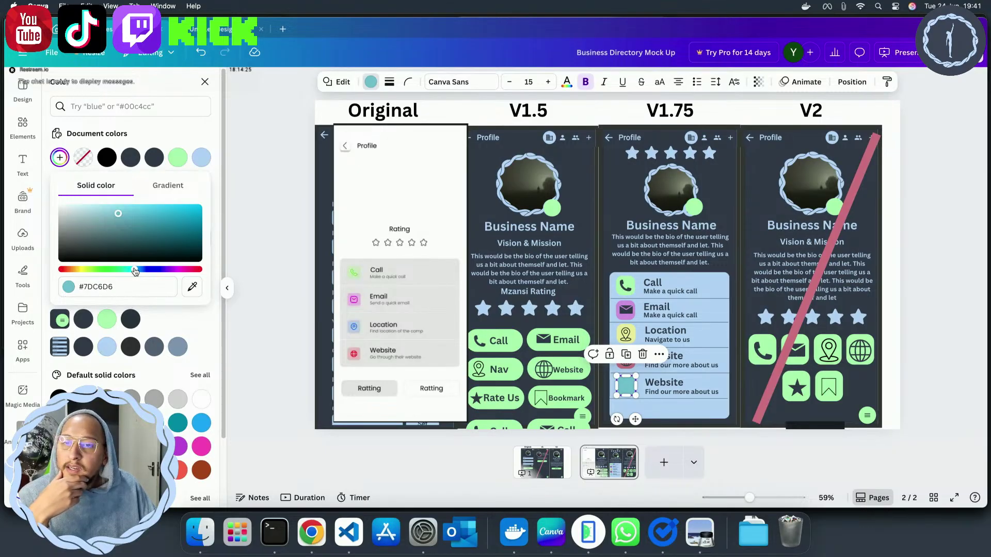
pyautogui.moveTo(133, 272); pyautogui.dragTo(69, 274)
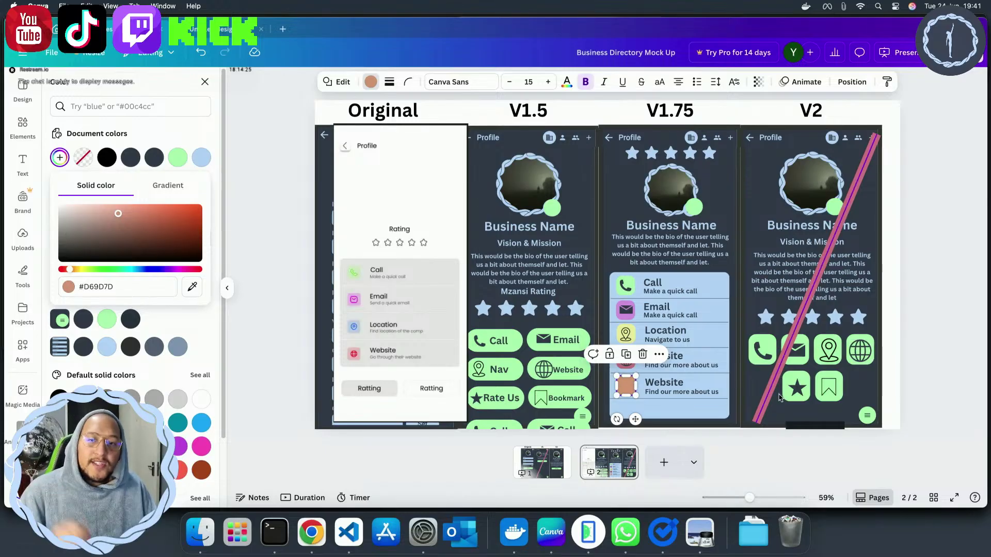
# Copy the star from V2's button onto the orange square in V1.75, shrinking and centring it there
pyautogui.click(797, 391)
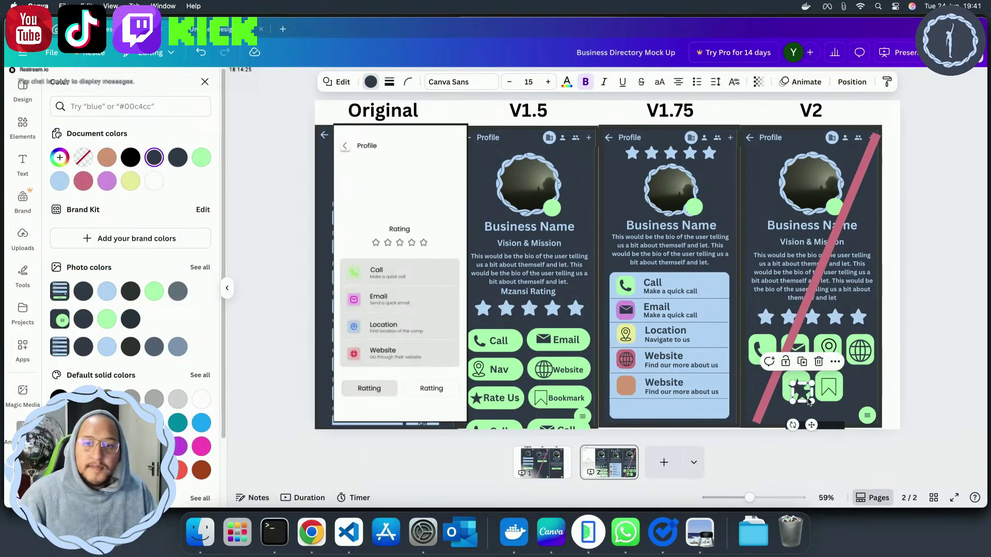
pyautogui.moveTo(797, 392); pyautogui.dragTo(641, 412)
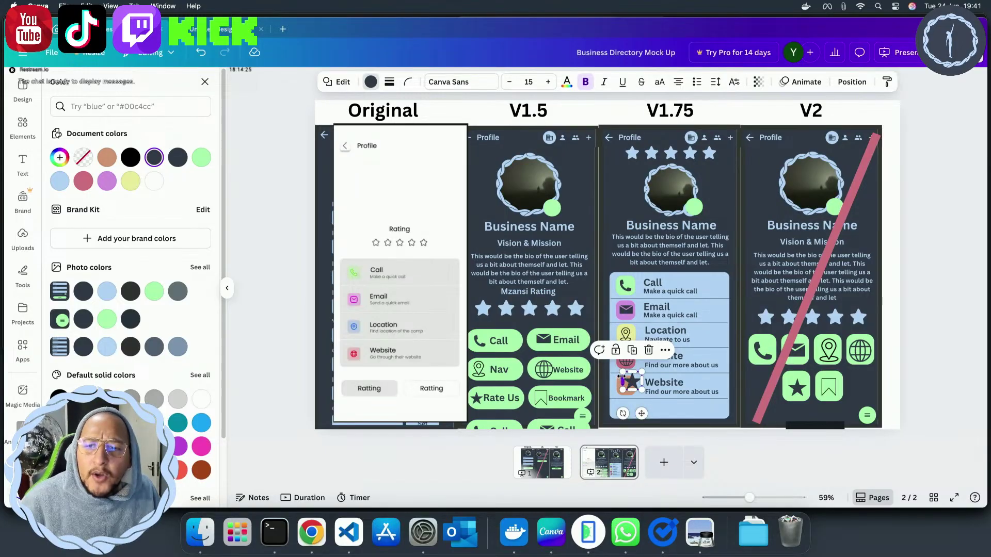
pyautogui.moveTo(620, 377); pyautogui.dragTo(627, 380)
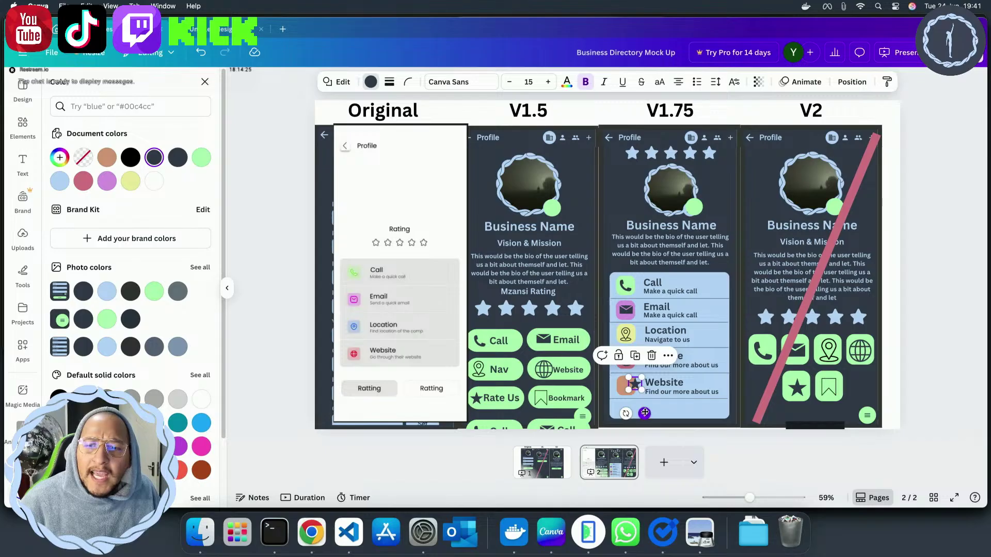
pyautogui.moveTo(644, 413); pyautogui.dragTo(636, 414)
# Change the title of the duplicated Website row in V1.75 to "Rate Us"
pyautogui.doubleClick(665, 383)
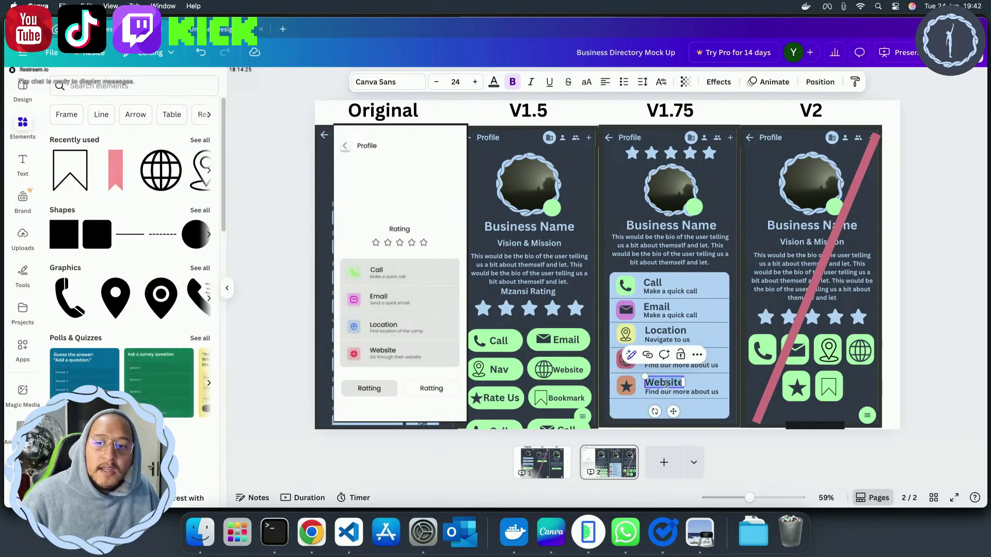
pyautogui.write('Rate')
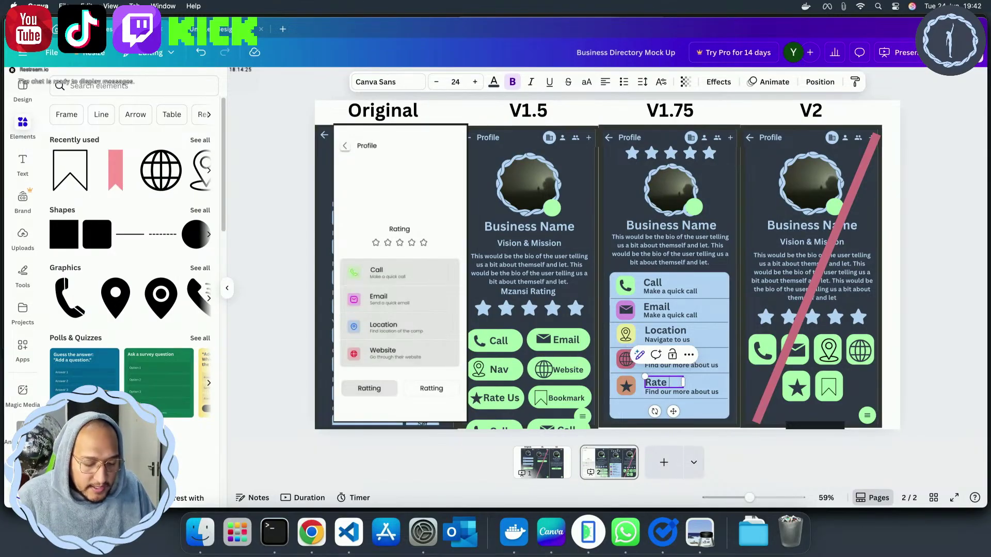
pyautogui.write(' Us')
# Replace the Rate Us row's subtitle with "Let other know we are lit" and widen its text box to about 264 px
pyautogui.doubleClick(689, 393)
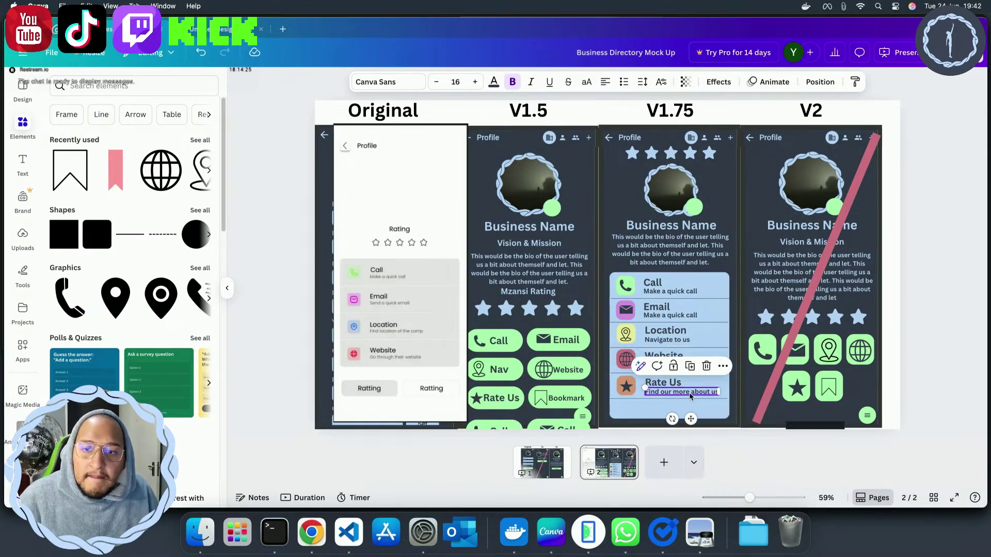
pyautogui.press('BackSpace')
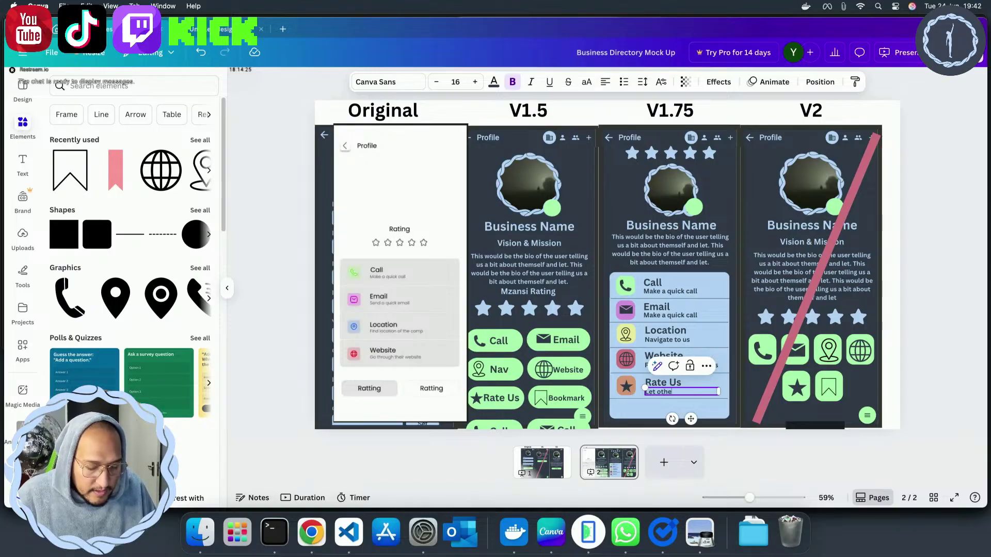
pyautogui.write('Let other know w')
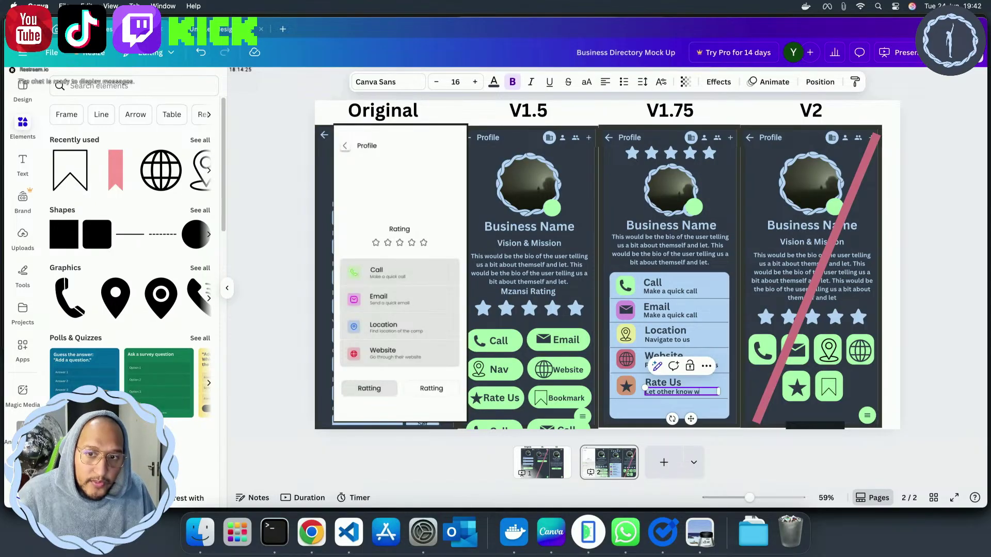
pyautogui.write('e are l')
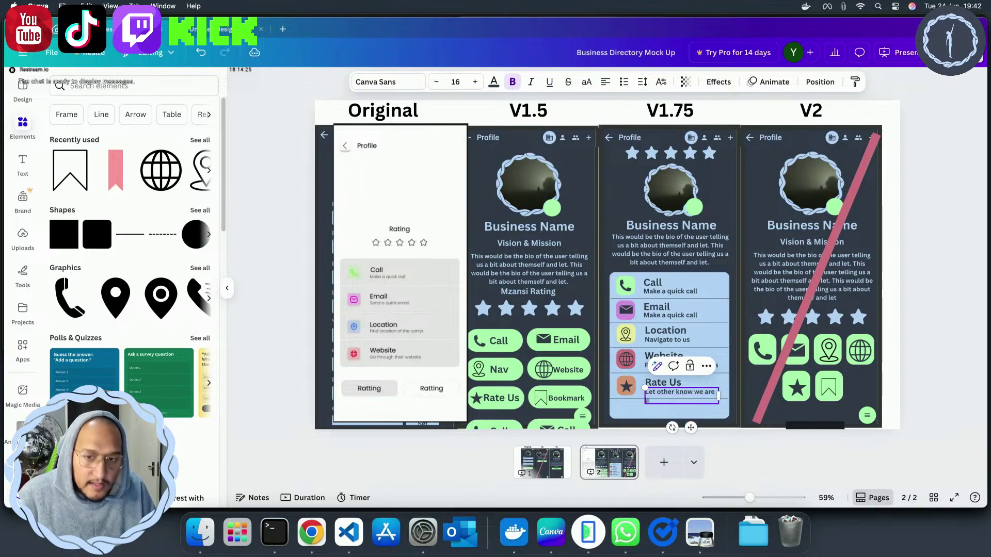
pyautogui.write('it')
pyautogui.moveTo(719, 396); pyautogui.dragTo(727, 395)
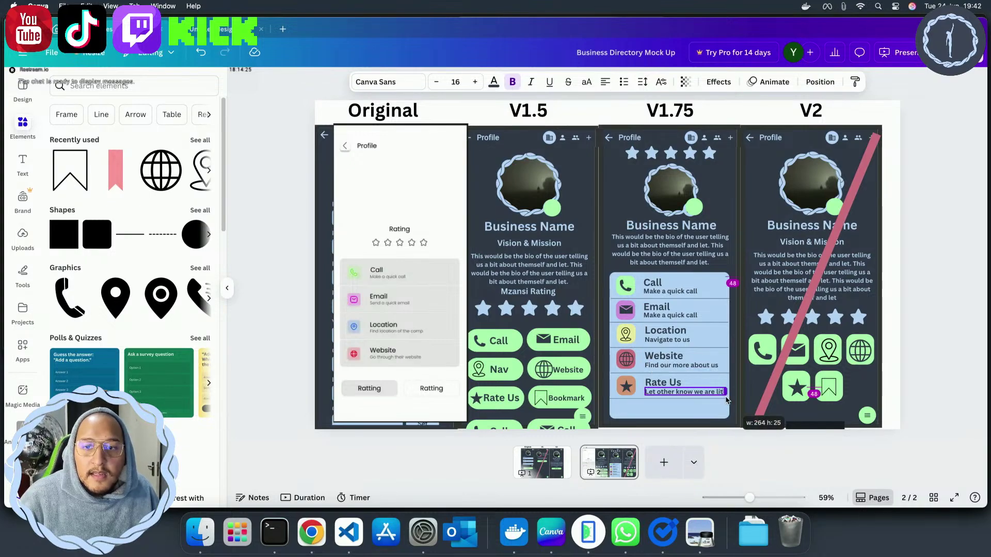
pyautogui.click(742, 454)
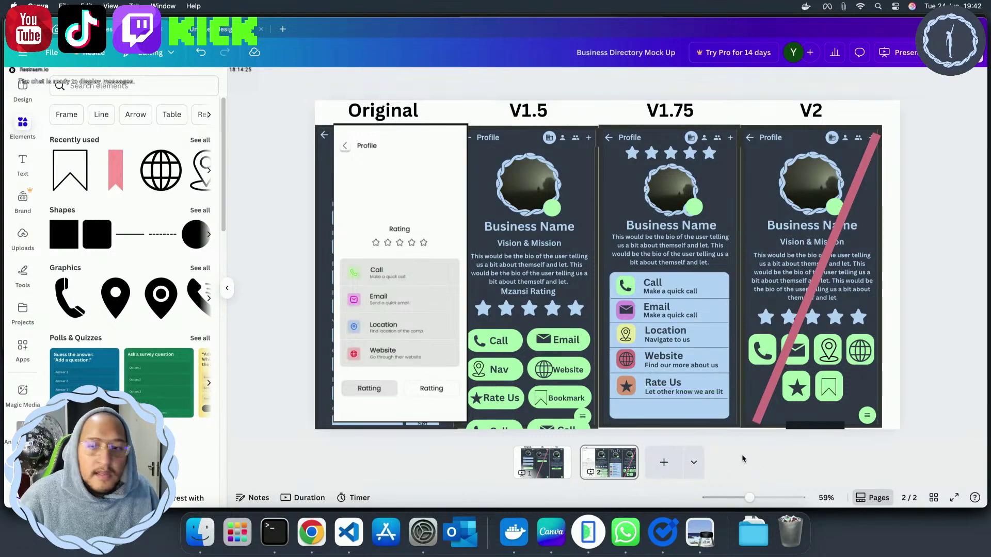
# Nudge the Rate Us row's star up slightly within its orange square in V1.75
pyautogui.click(649, 385)
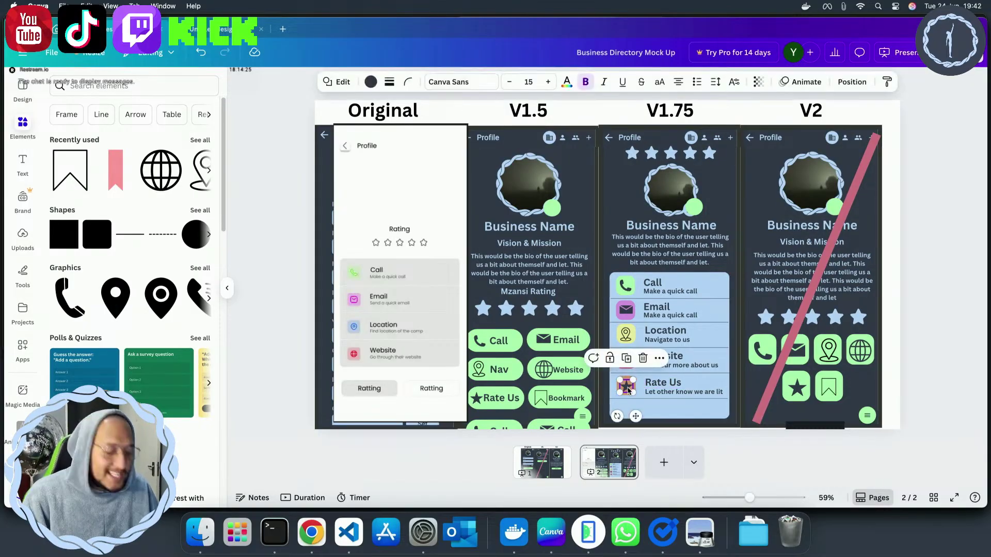
pyautogui.click(632, 385)
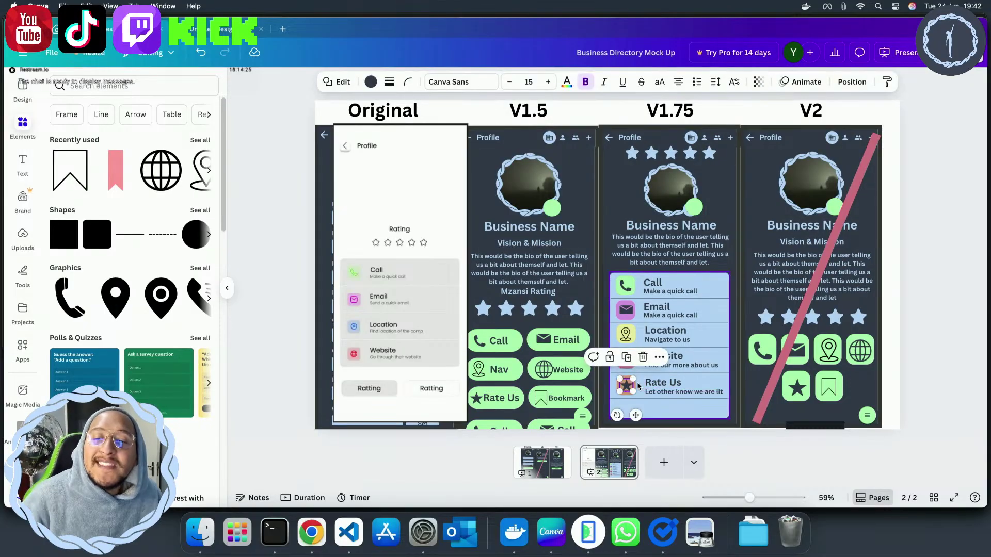
pyautogui.click(765, 434)
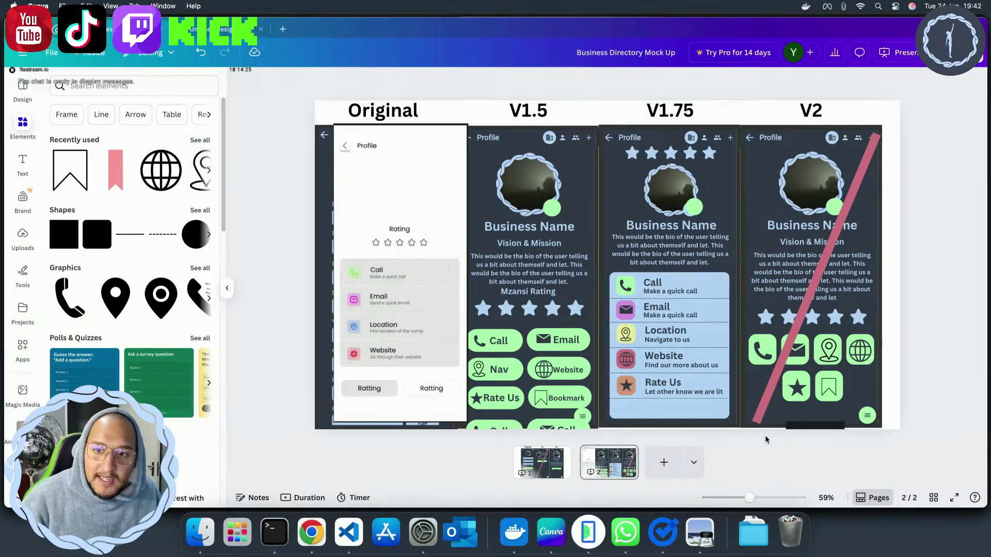
pyautogui.click(764, 408)
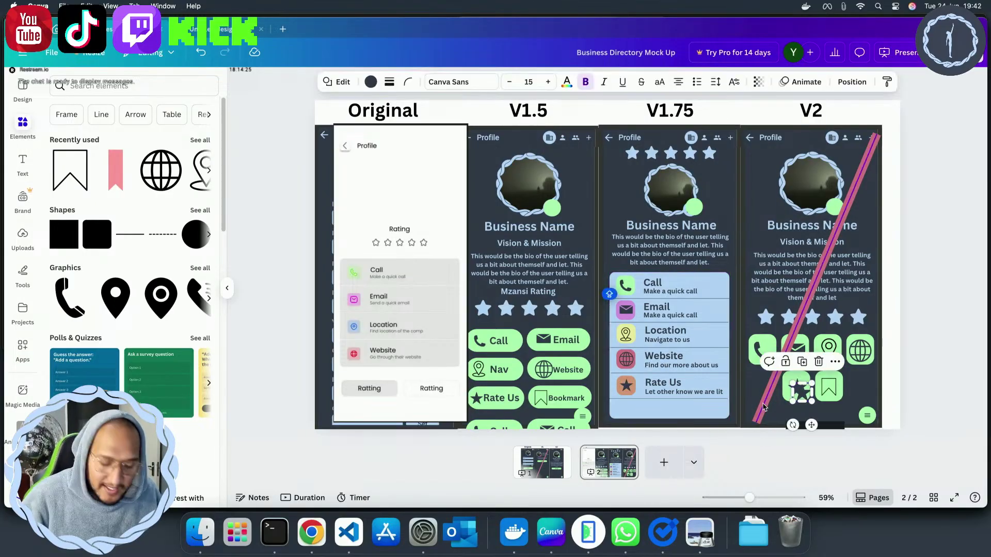
# Duplicate the Rate Us row into the space beneath it in V1.75 and extend the list's blue background to fit the copy
pyautogui.click(624, 390)
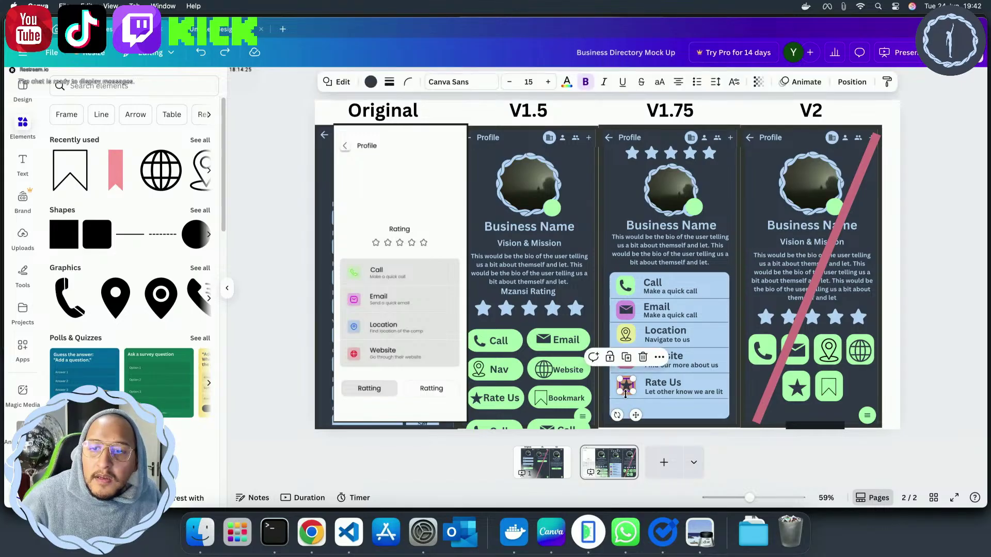
pyautogui.click(625, 391)
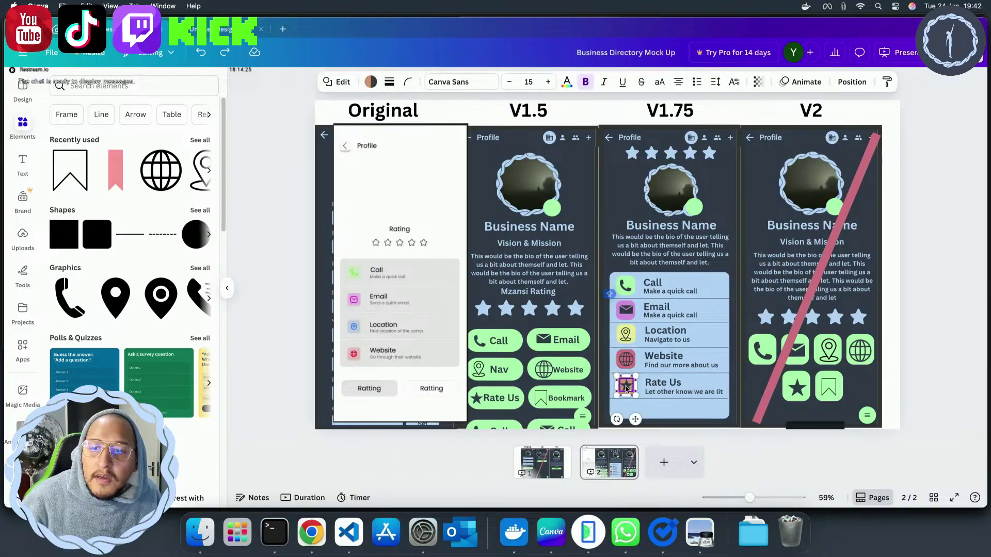
pyautogui.keyDown('shift'); pyautogui.click(659, 392); pyautogui.keyUp('shift')
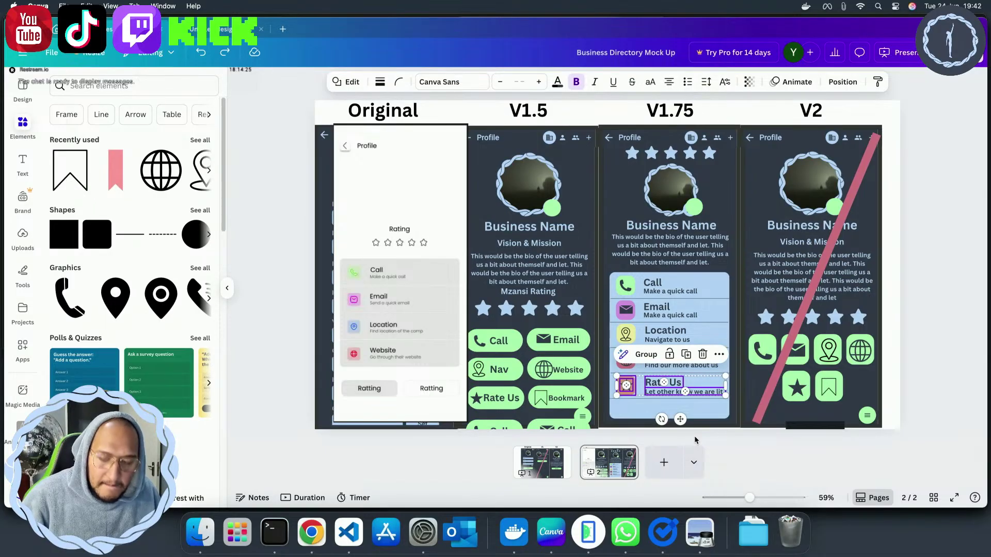
pyautogui.moveTo(680, 421); pyautogui.dragTo(681, 448)
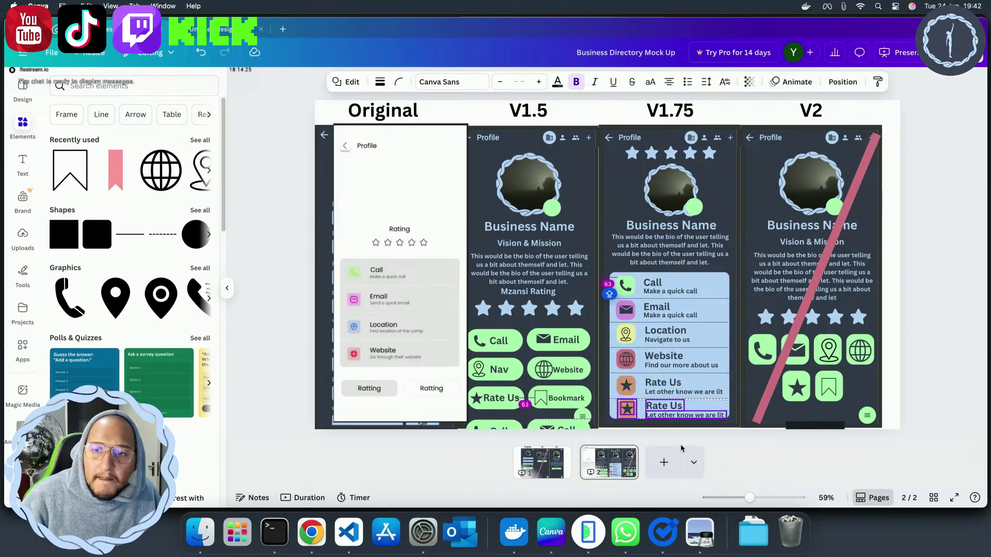
pyautogui.click(714, 284)
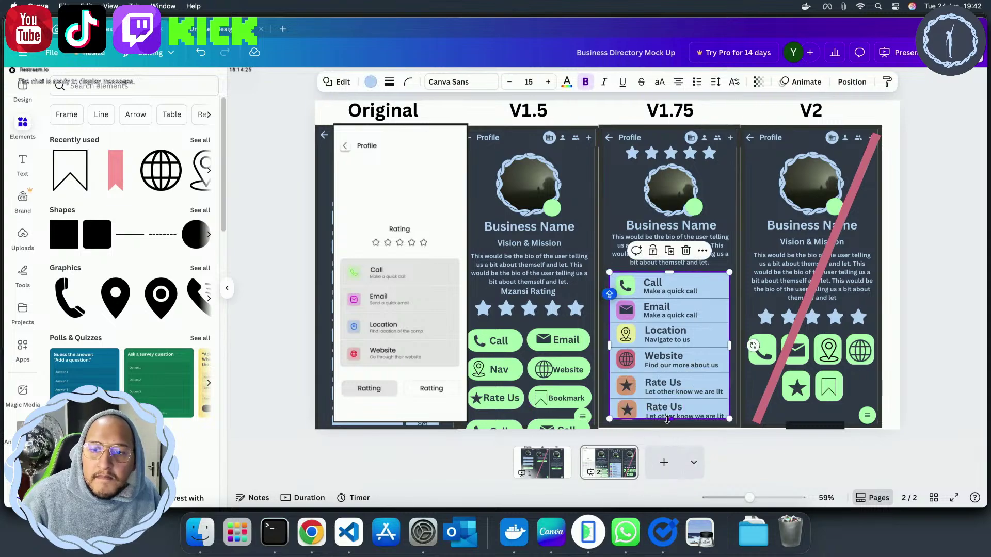
pyautogui.moveTo(668, 421); pyautogui.dragTo(668, 425)
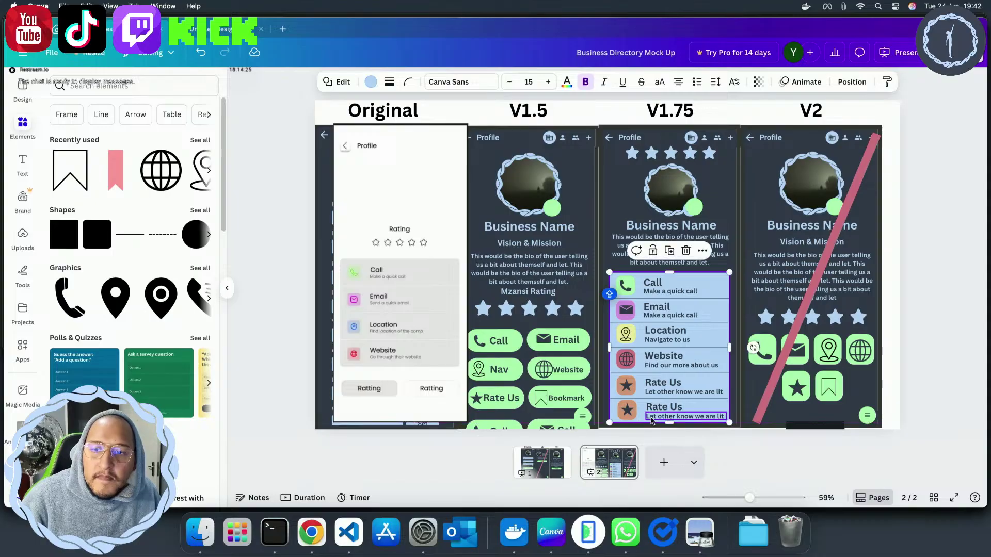
# Nudge the icon and both text boxes of V1.75's lowest Rate Us row slightly left to align with the row above
pyautogui.click(633, 414)
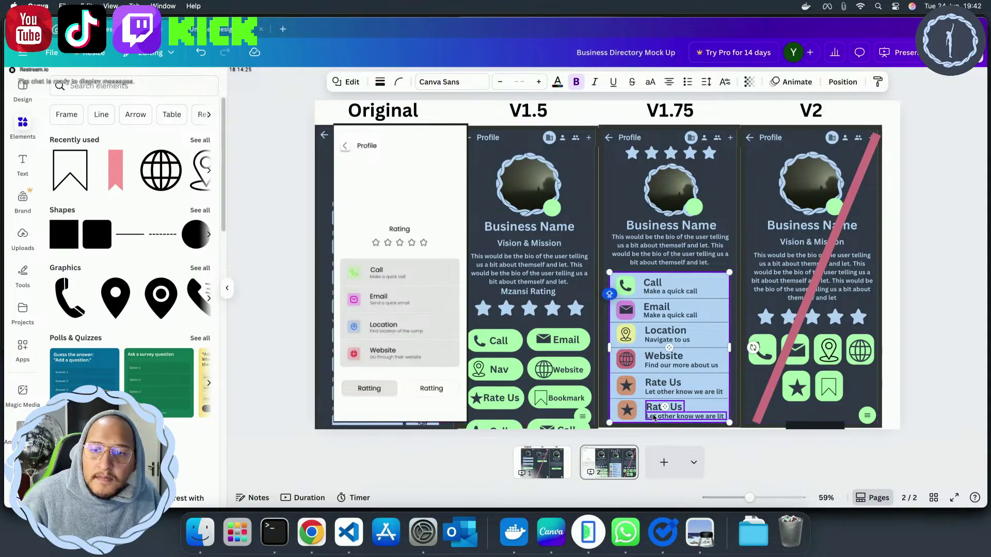
pyautogui.keyDown('shift'); pyautogui.click(628, 413); pyautogui.keyUp('shift')
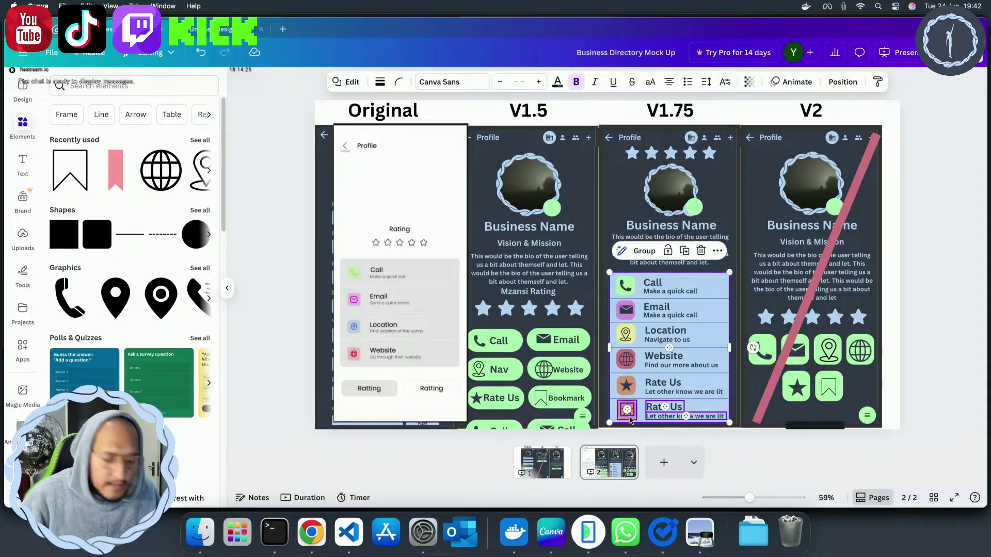
pyautogui.press('alt')
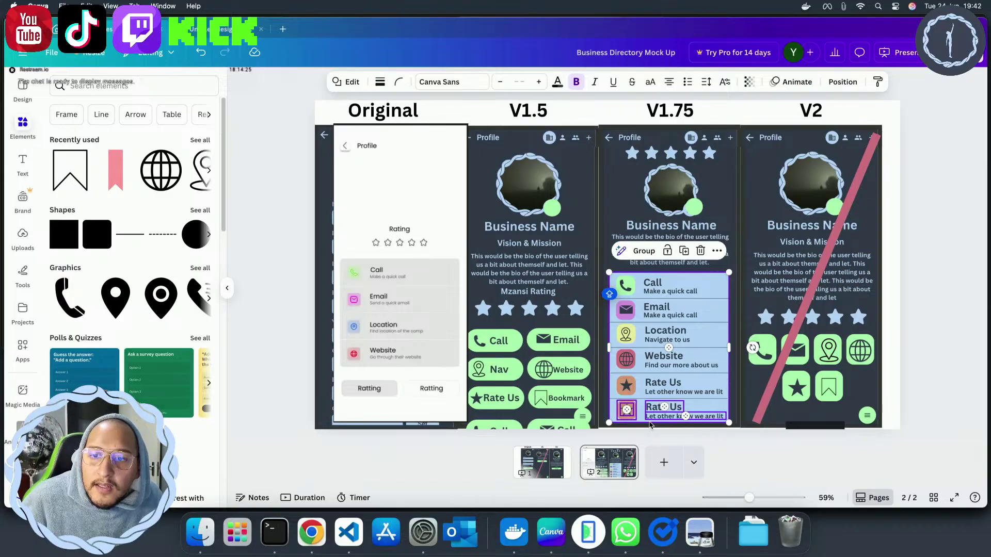
pyautogui.click(701, 444)
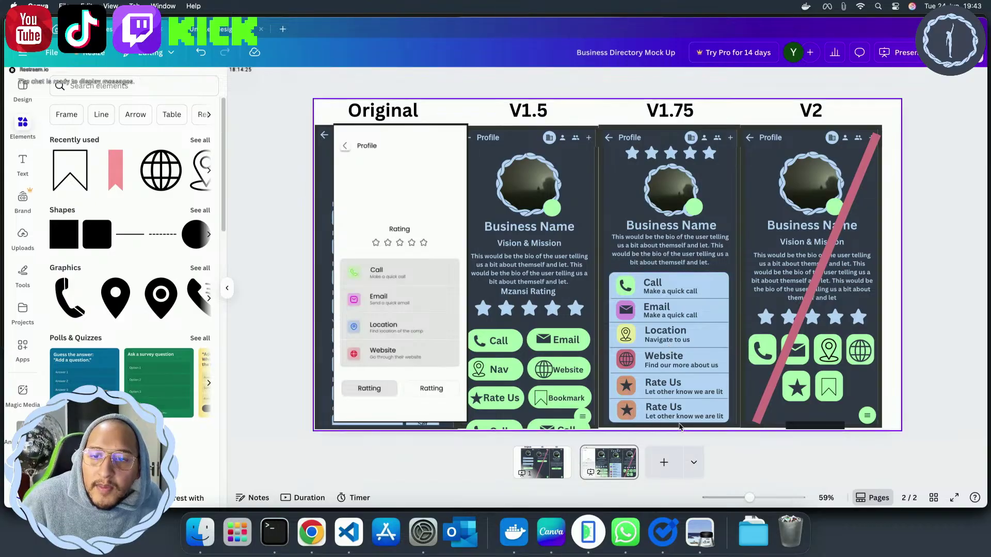
# Recolour the icon square of V1.75's lowest Rate Us row to the solid blue #6E7DCC
pyautogui.click(621, 416)
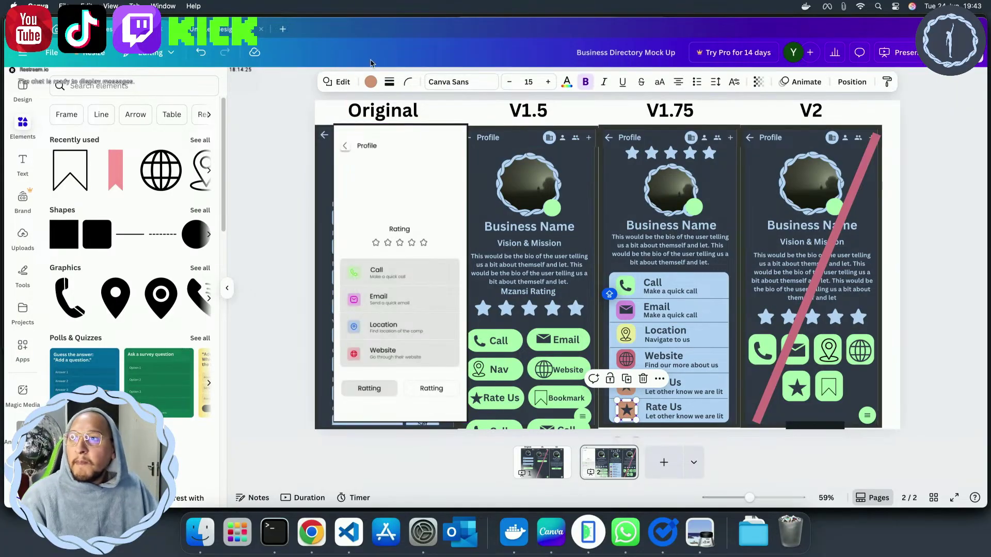
pyautogui.click(370, 82)
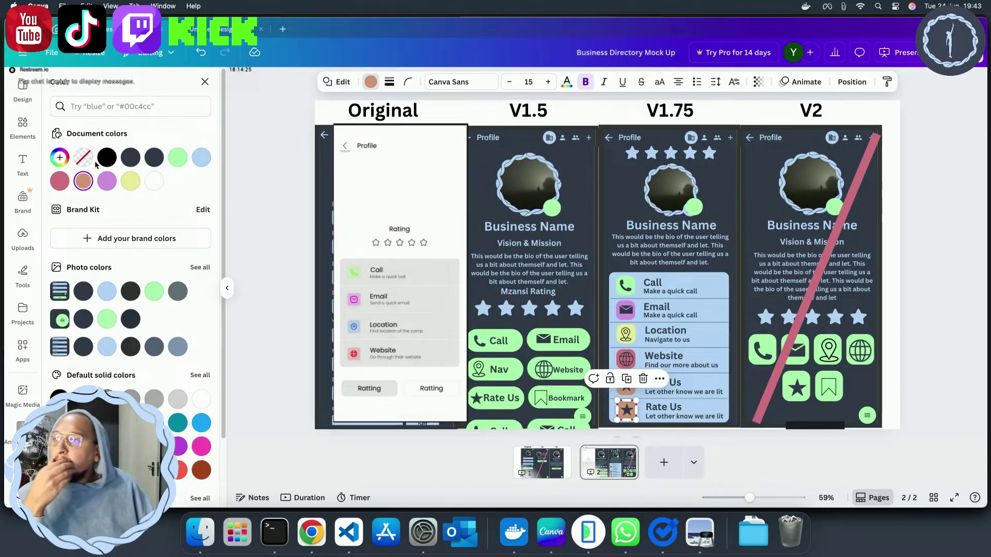
pyautogui.click(60, 157)
pyautogui.click(172, 269)
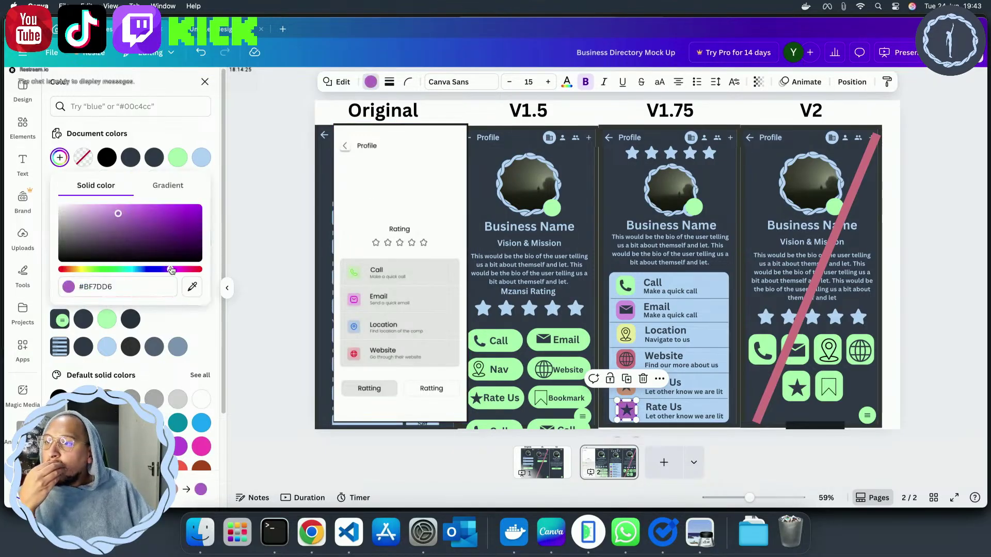
pyautogui.click(118, 209)
pyautogui.moveTo(119, 209)
pyautogui.mouseDown()
pyautogui.moveTo(136, 225)
pyautogui.moveTo(125, 213)
pyautogui.mouseUp()
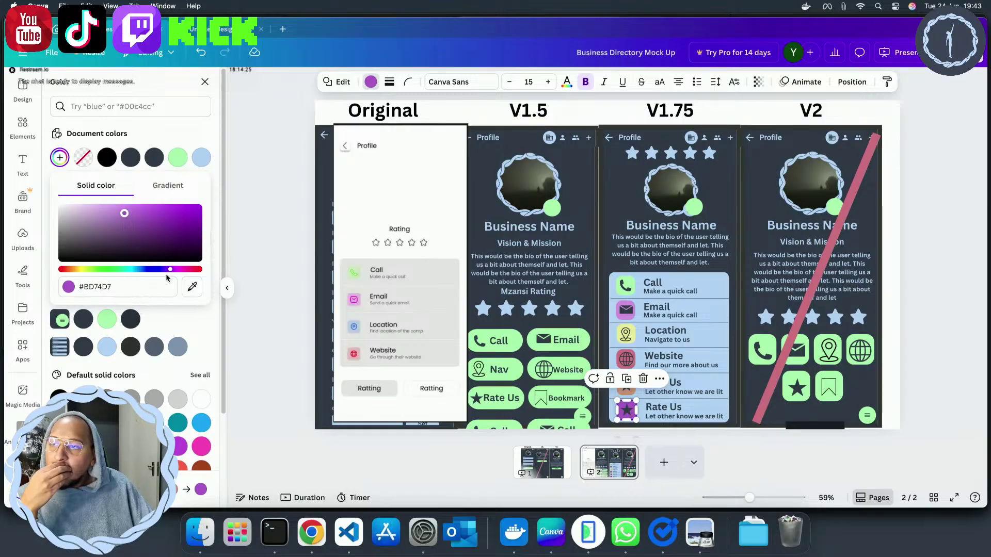
pyautogui.moveTo(166, 274); pyautogui.dragTo(150, 272)
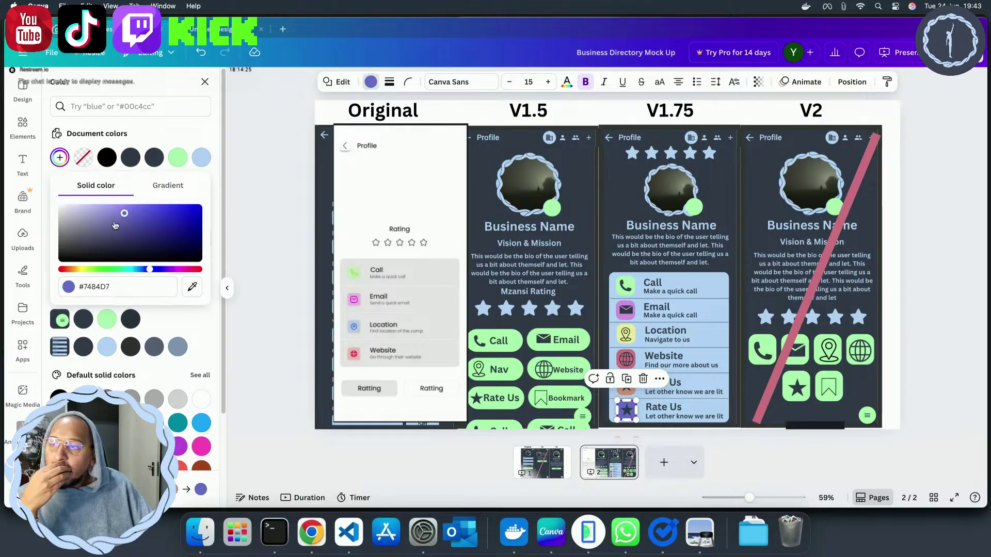
pyautogui.moveTo(116, 227); pyautogui.dragTo(125, 216)
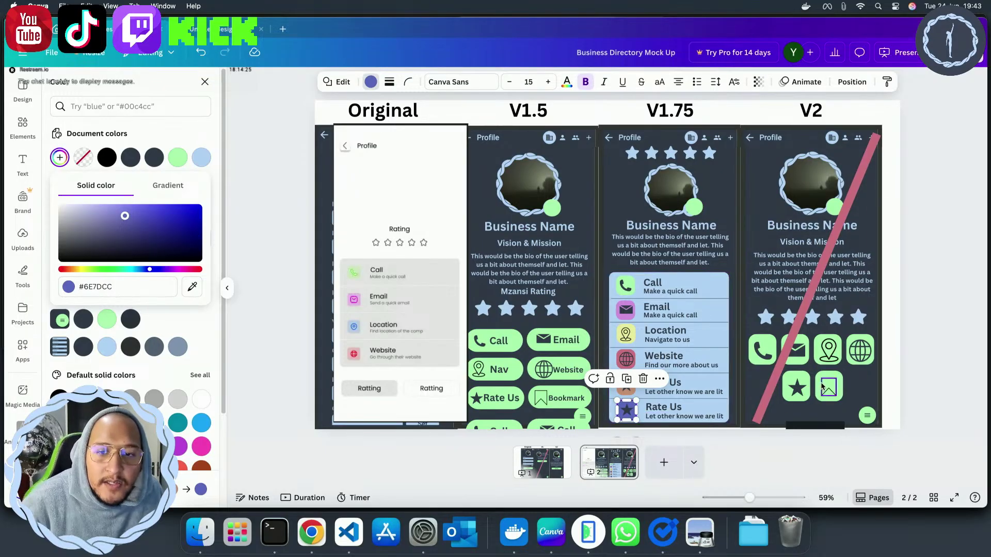
# Replace the star in V1.75's lowest row with a copy of the bookmark icon from V2
pyautogui.click(822, 386)
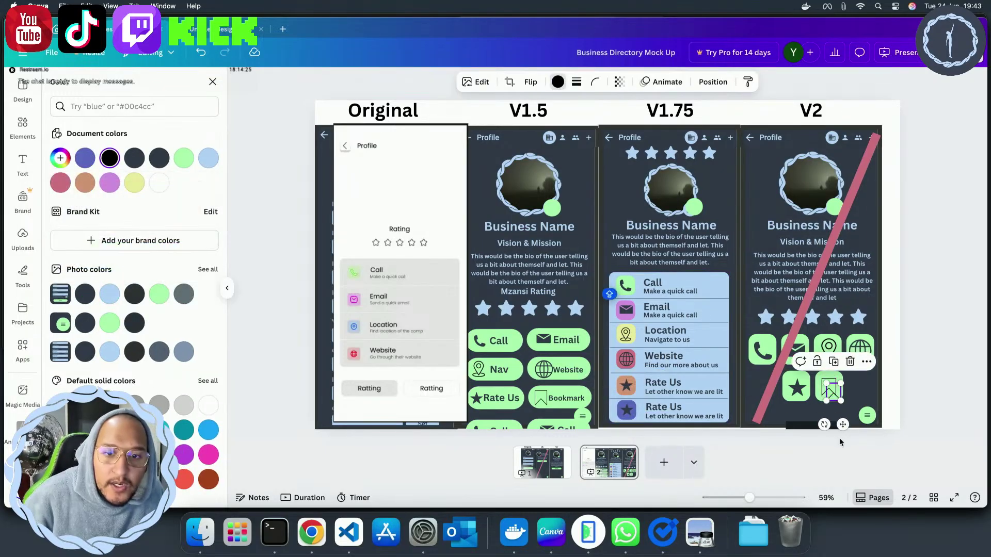
pyautogui.moveTo(838, 419); pyautogui.dragTo(635, 438)
pyautogui.press('Escape')
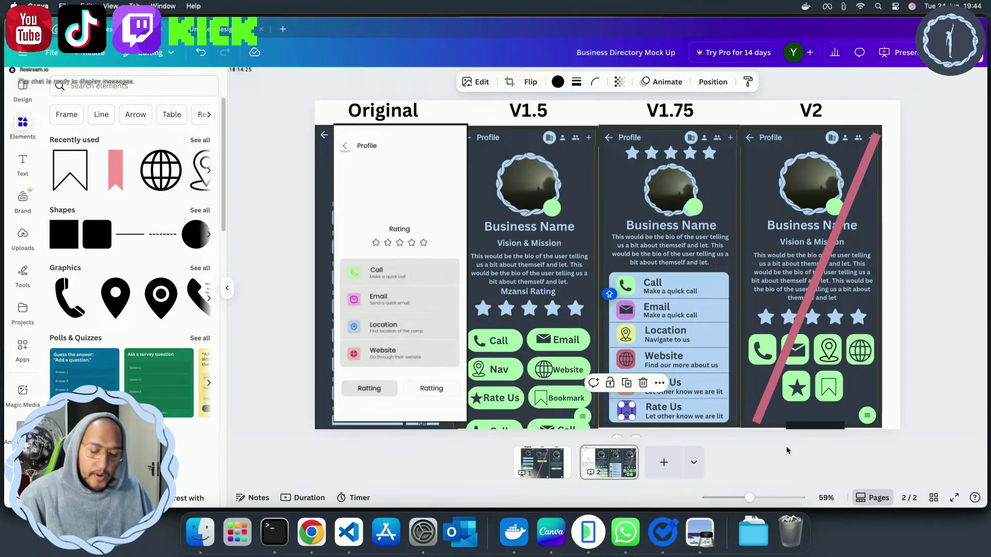
# Switch to the Mzansi app in the browser and ask Mzansi AI "what is mih about"
pyautogui.press('super+Tab')
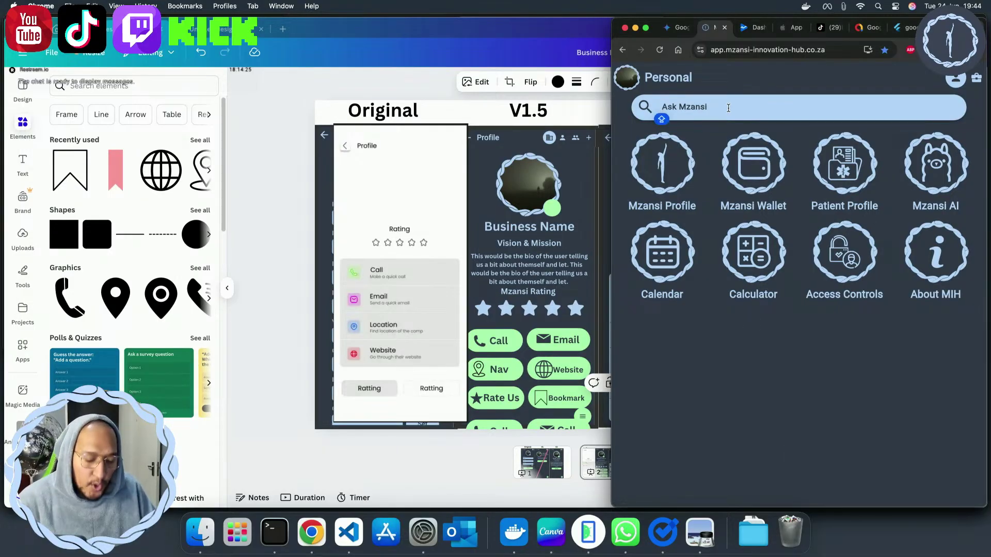
pyautogui.write('WHATS')
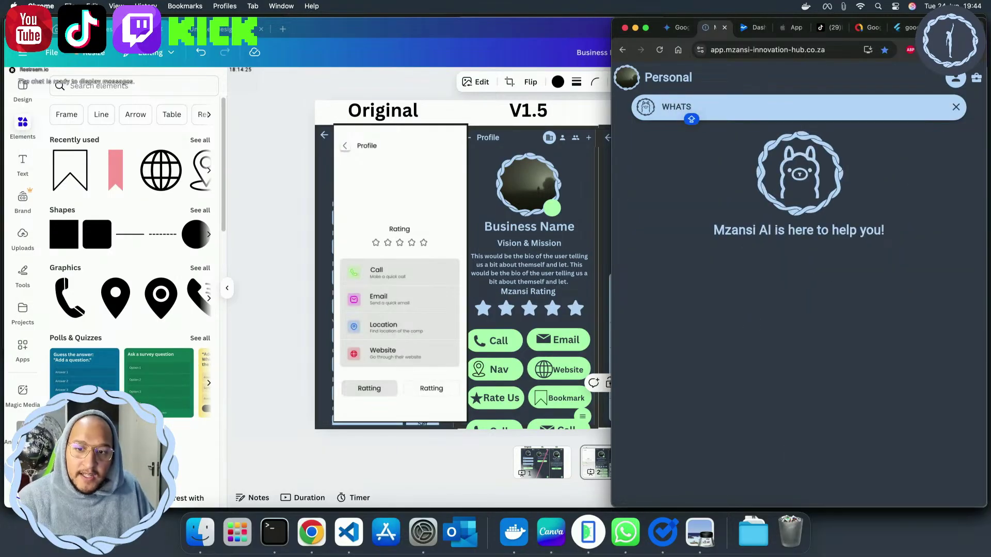
pyautogui.press('BackSpace')
pyautogui.press('BackSpace')
pyautogui.press('BackSpace')
pyautogui.press('BackSpace')
pyautogui.press('BackSpace')
pyautogui.write('w')
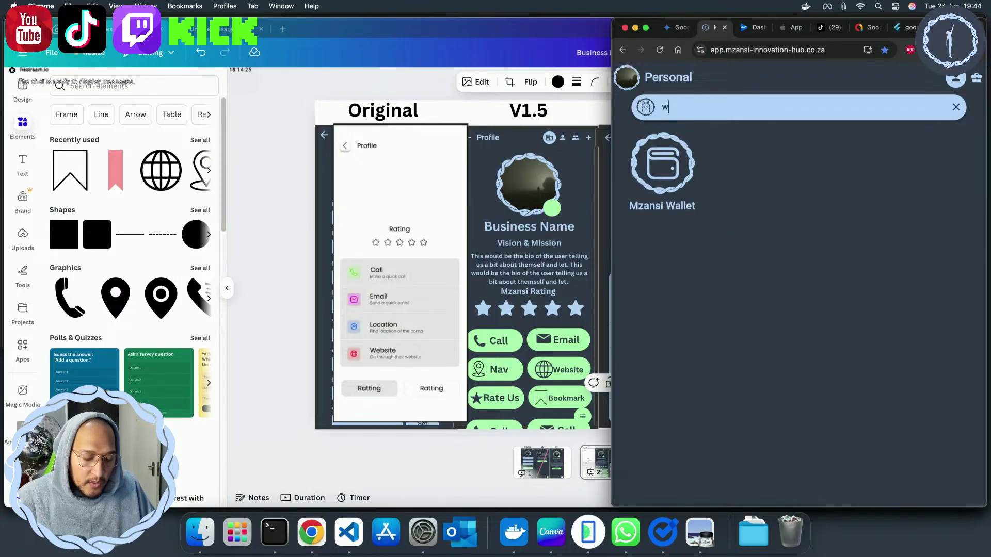
pyautogui.write('hat is mih a')
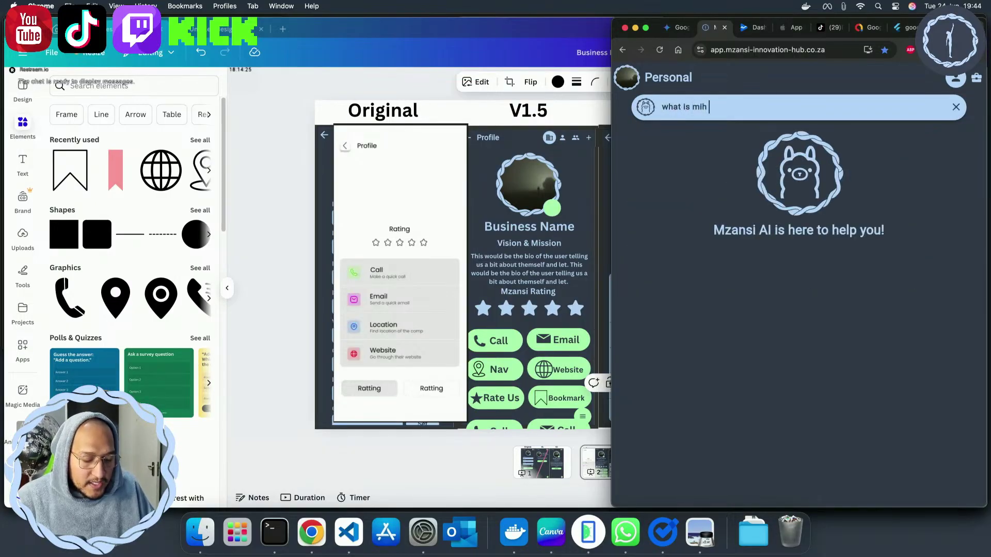
pyautogui.write('ut')
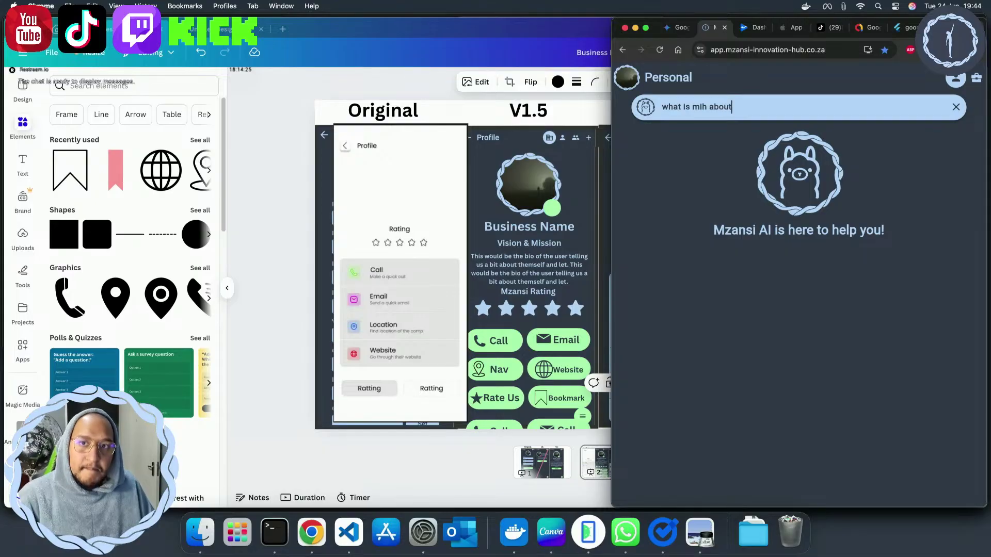
pyautogui.press('Return')
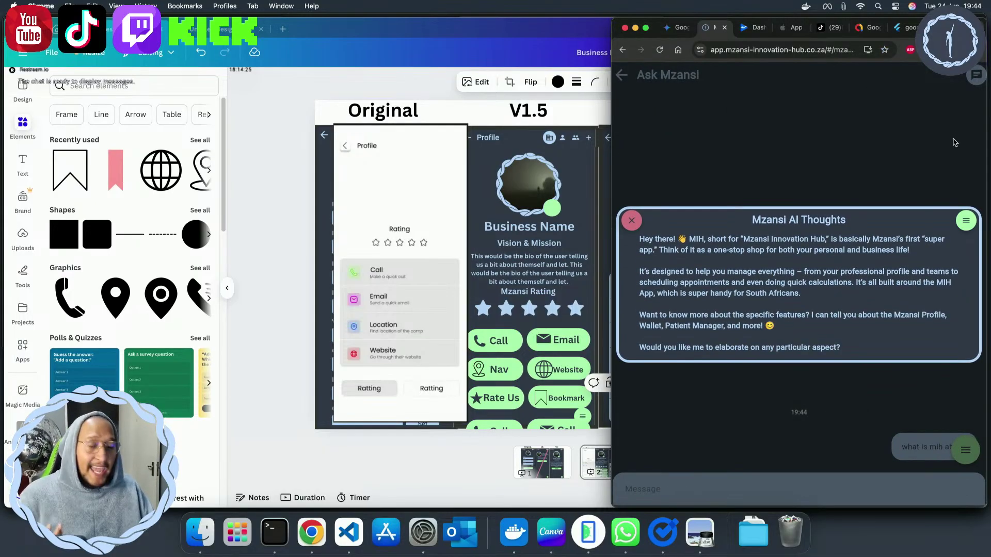
# Have the Mzansi AI answer read aloud, dismiss it and return to the app's Personal home page
pyautogui.click(966, 221)
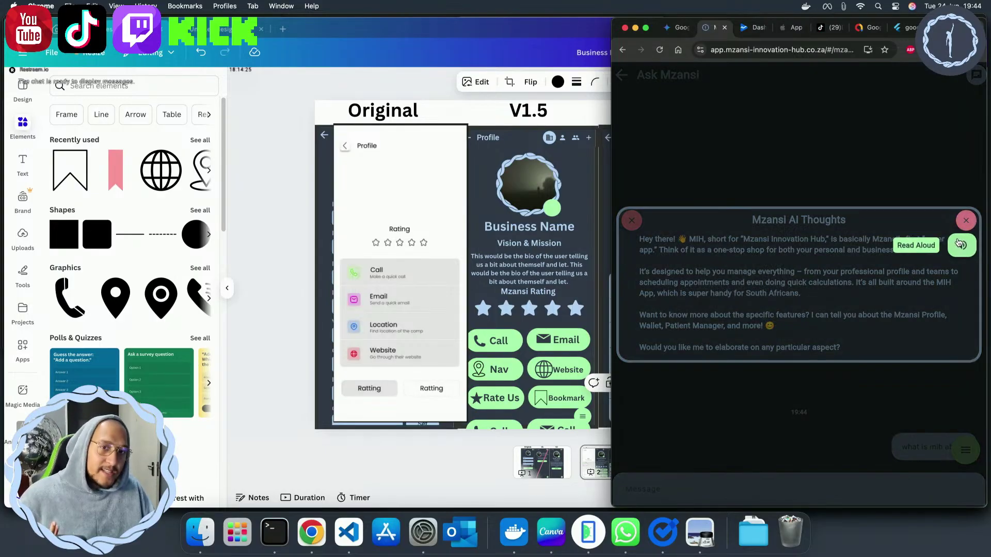
pyautogui.click(961, 244)
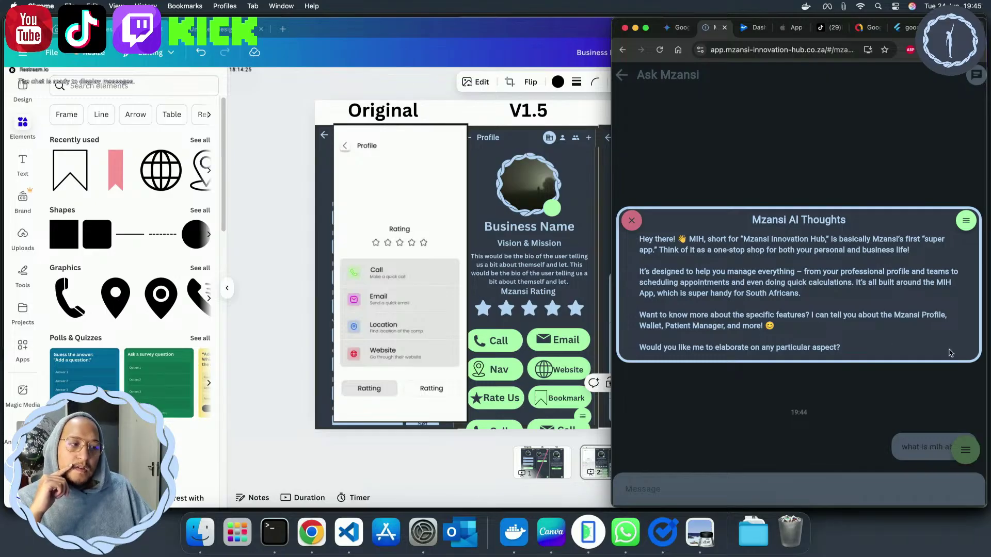
pyautogui.click(632, 221)
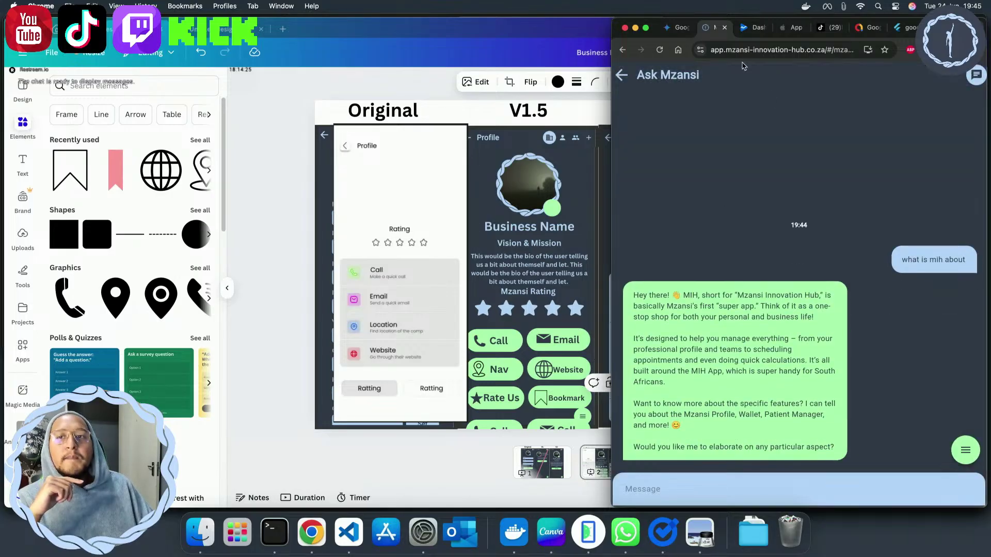
pyautogui.click(625, 74)
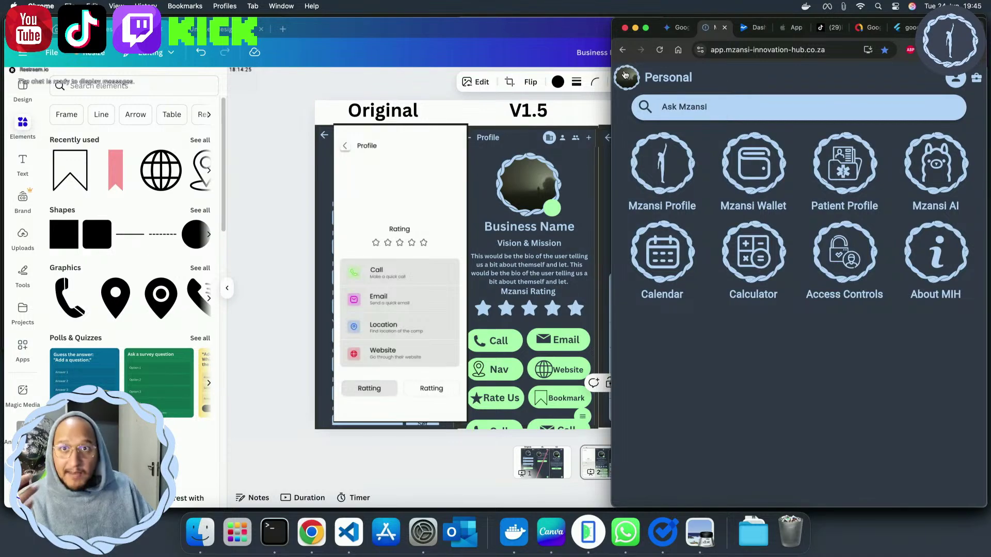
# Open About MIH, view its sharing options for Android, iOS and Web, and switch back to Canva
pyautogui.click(951, 268)
pyautogui.click(959, 490)
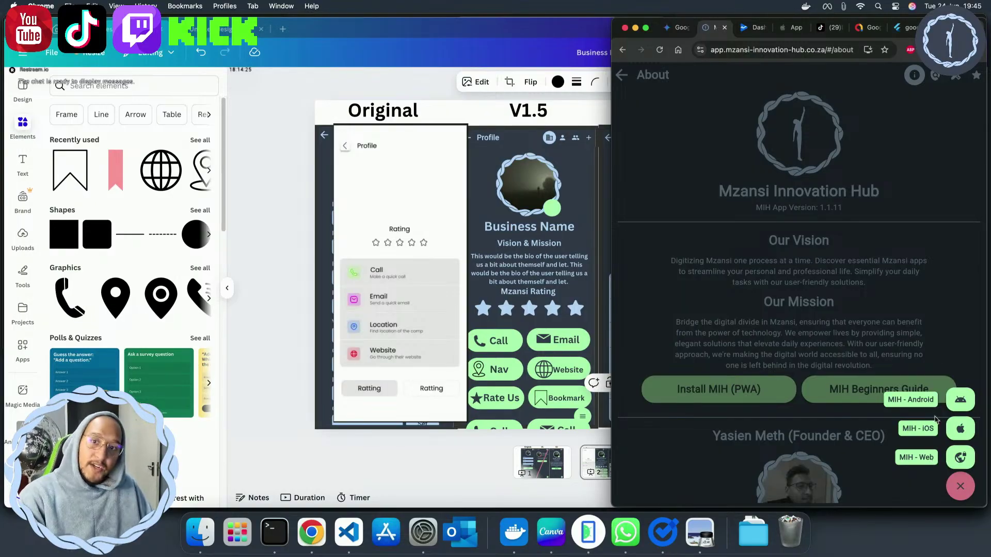
pyautogui.click(849, 188)
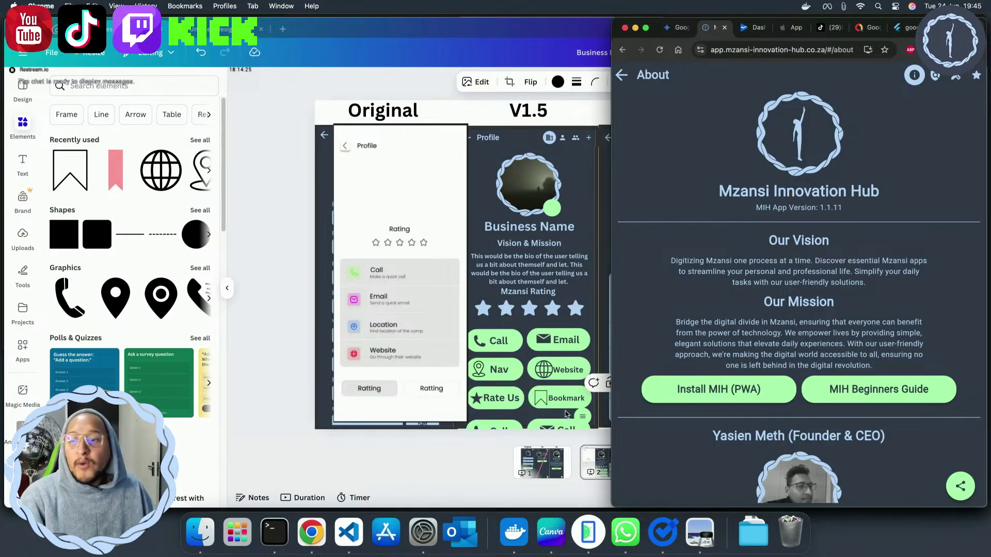
pyautogui.click(484, 454)
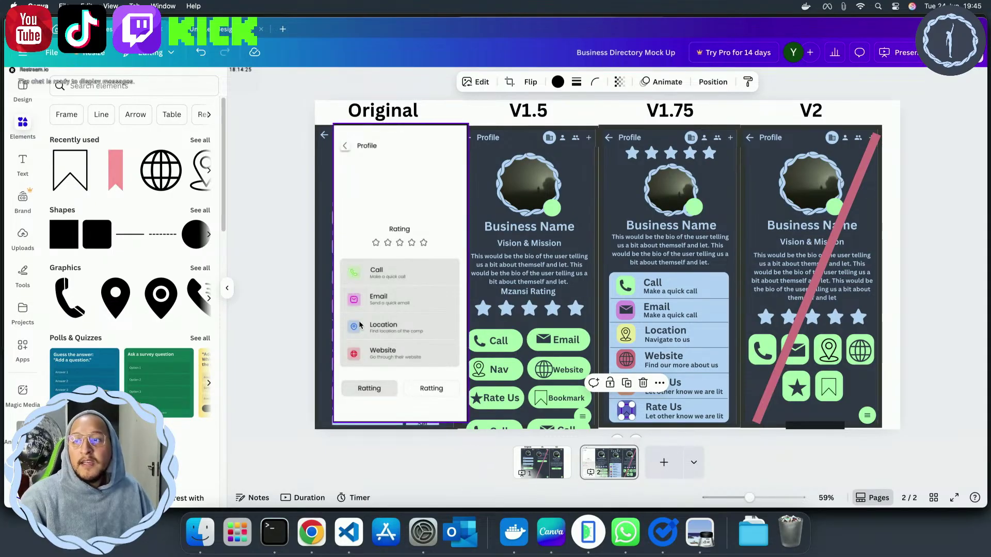
# Move the white Profile reference image from Original onto V1.5, and review the mock-ups on page 1 before returning to page 2
pyautogui.moveTo(361, 326); pyautogui.dragTo(343, 328)
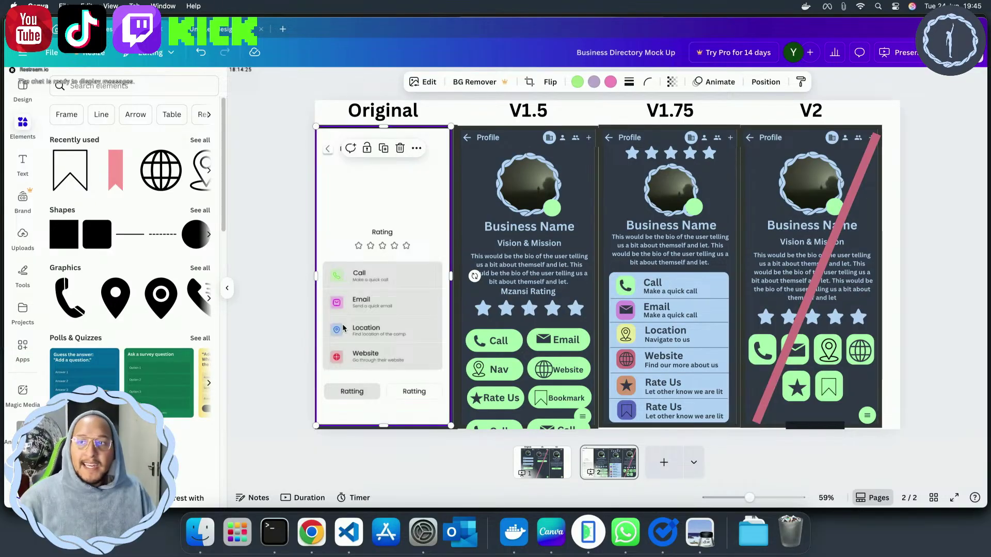
pyautogui.moveTo(343, 327); pyautogui.dragTo(497, 334)
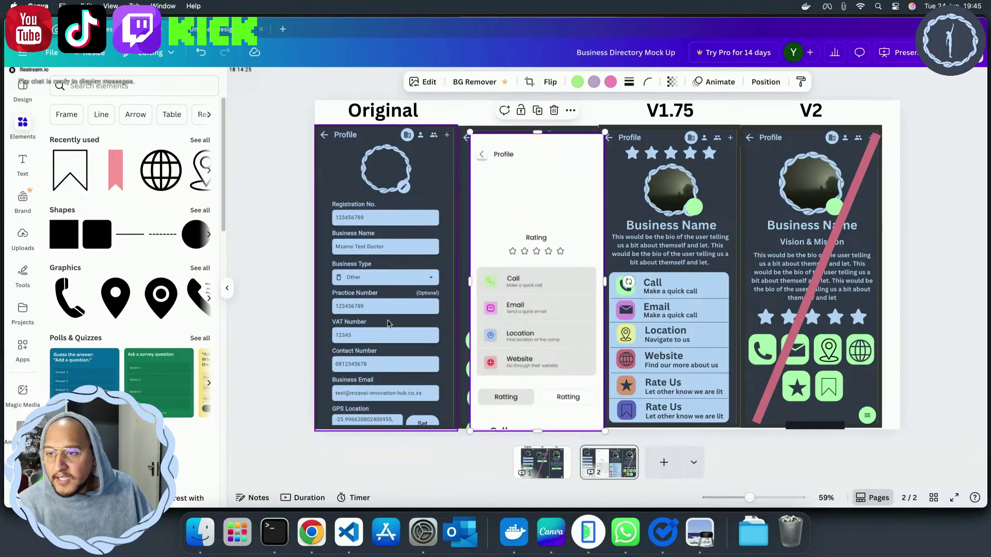
pyautogui.click(539, 461)
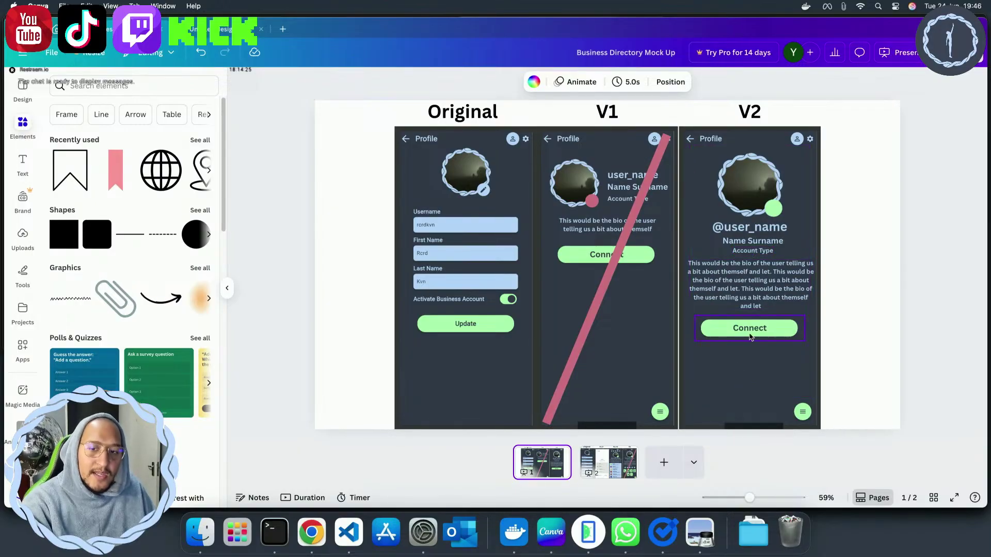
pyautogui.click(606, 473)
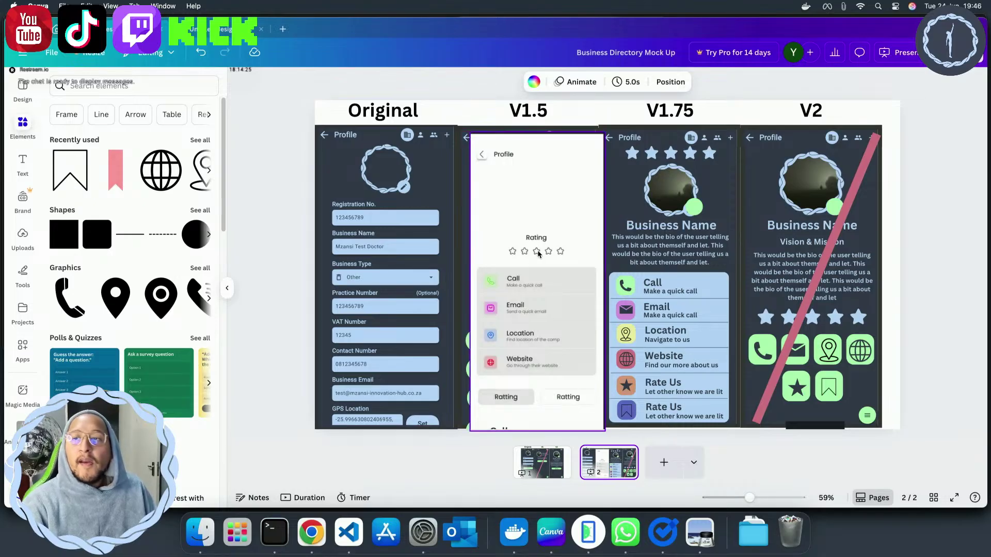
# Bring the white Profile reference image to the front and place it over the V1.75 mock-up at about X 947 px, Y 90 px
pyautogui.moveTo(539, 206); pyautogui.dragTo(527, 202)
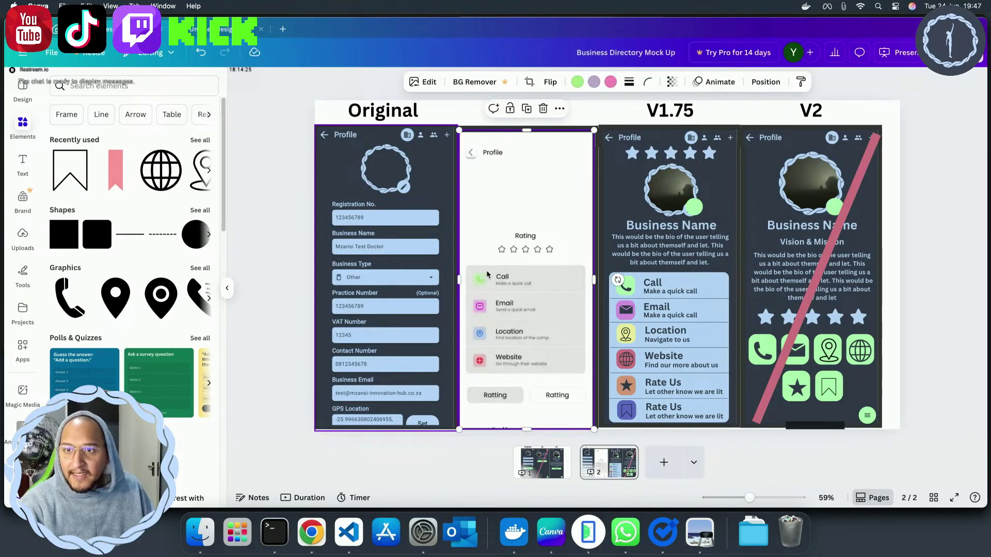
pyautogui.moveTo(521, 269); pyautogui.dragTo(665, 262)
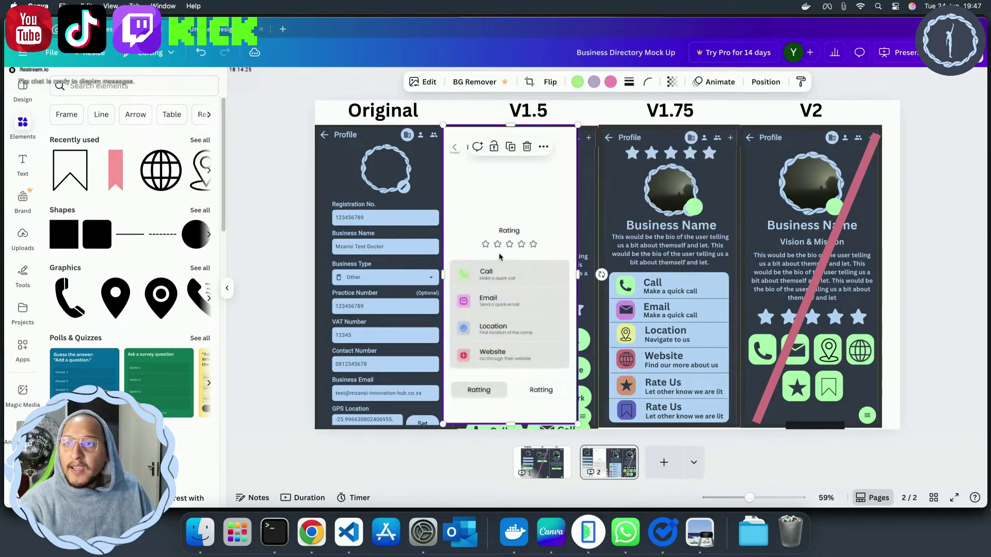
pyautogui.click(764, 82)
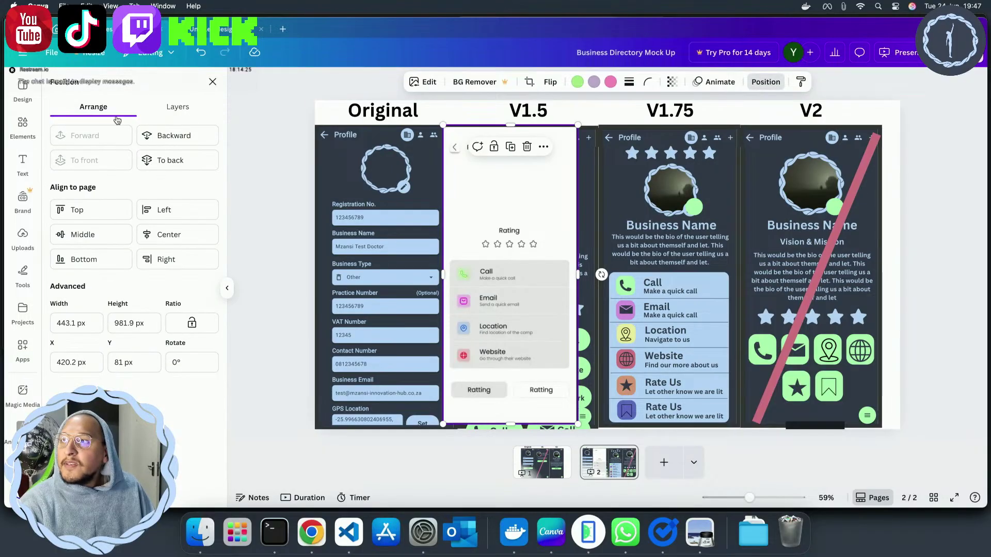
pyautogui.moveTo(472, 213); pyautogui.dragTo(596, 211)
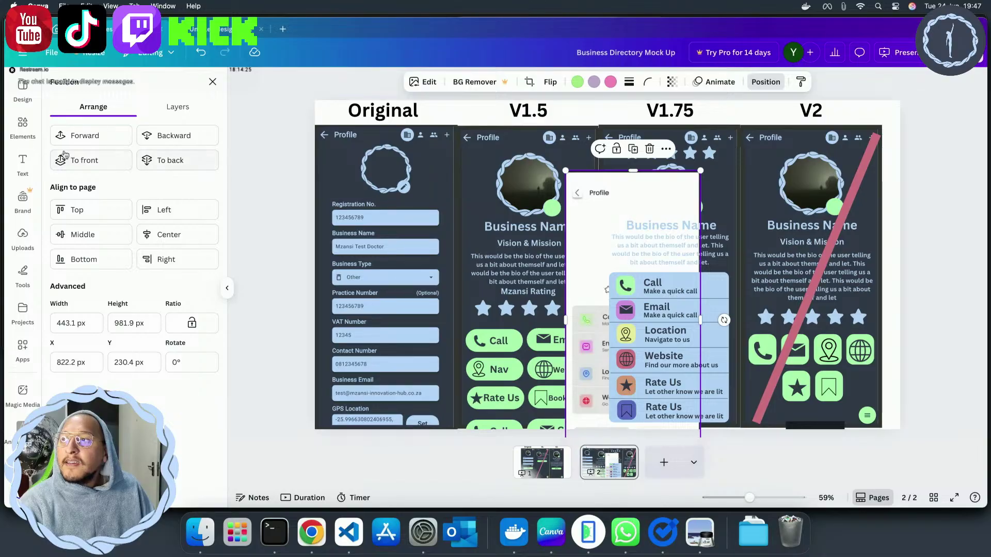
pyautogui.click(85, 160)
pyautogui.moveTo(596, 198); pyautogui.dragTo(663, 160)
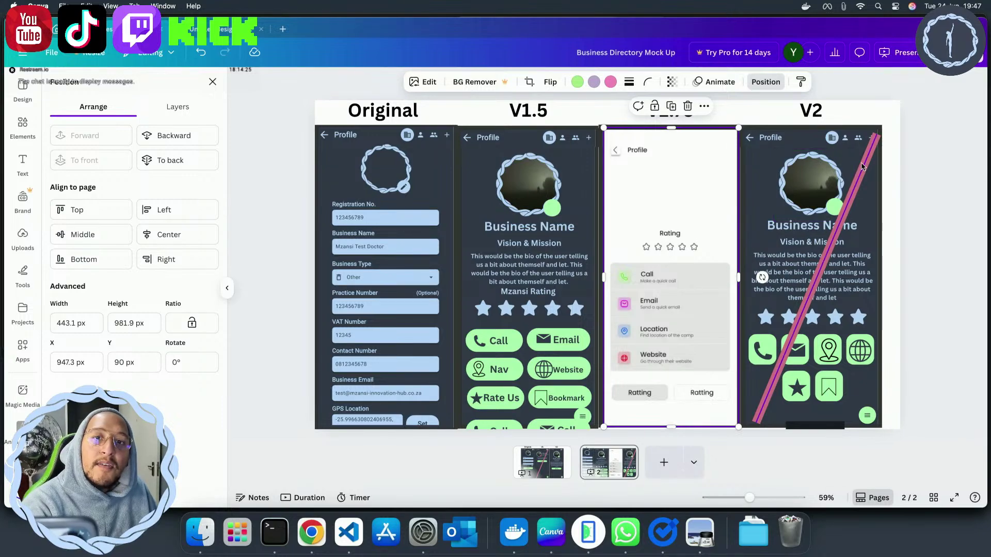
# Move the pink strike-out line off the V2 mock-up to view it uncovered, and return the line to its place
pyautogui.moveTo(861, 166); pyautogui.dragTo(929, 247)
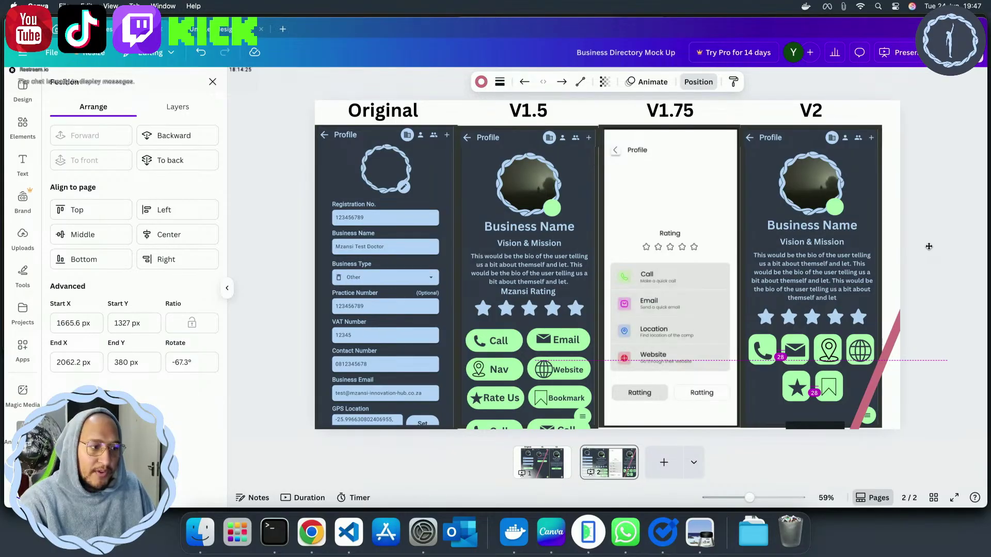
pyautogui.moveTo(929, 246); pyautogui.dragTo(929, 248)
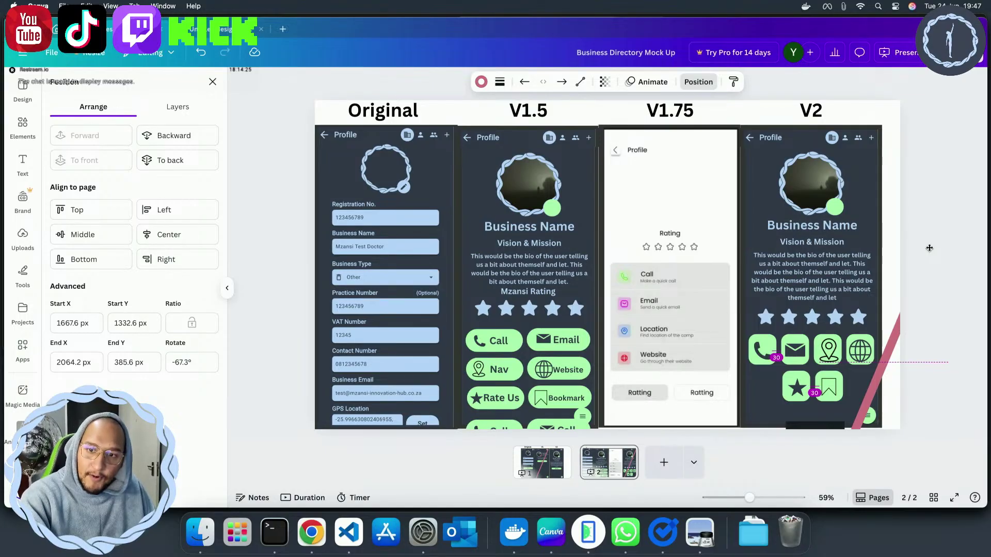
pyautogui.moveTo(929, 248); pyautogui.dragTo(928, 248)
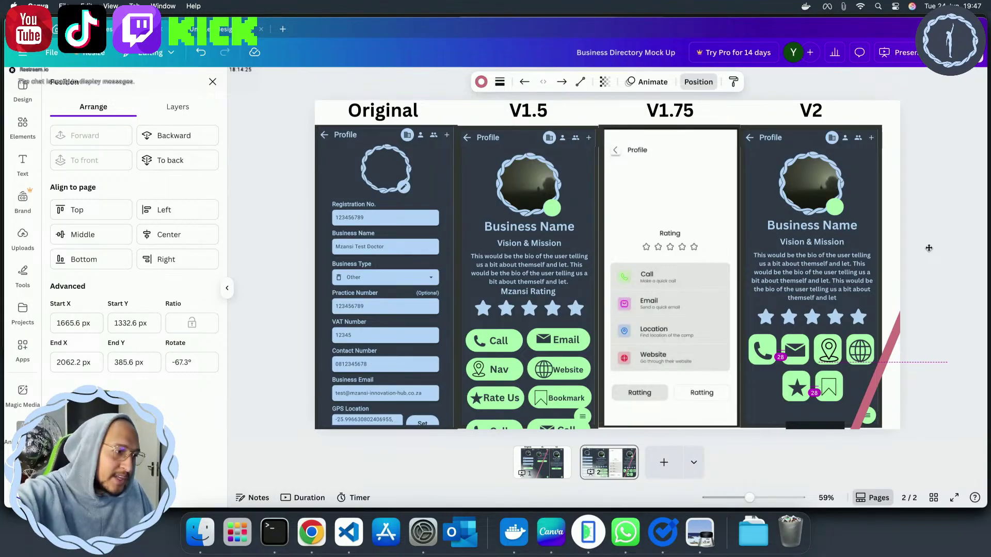
pyautogui.moveTo(929, 248); pyautogui.dragTo(860, 163)
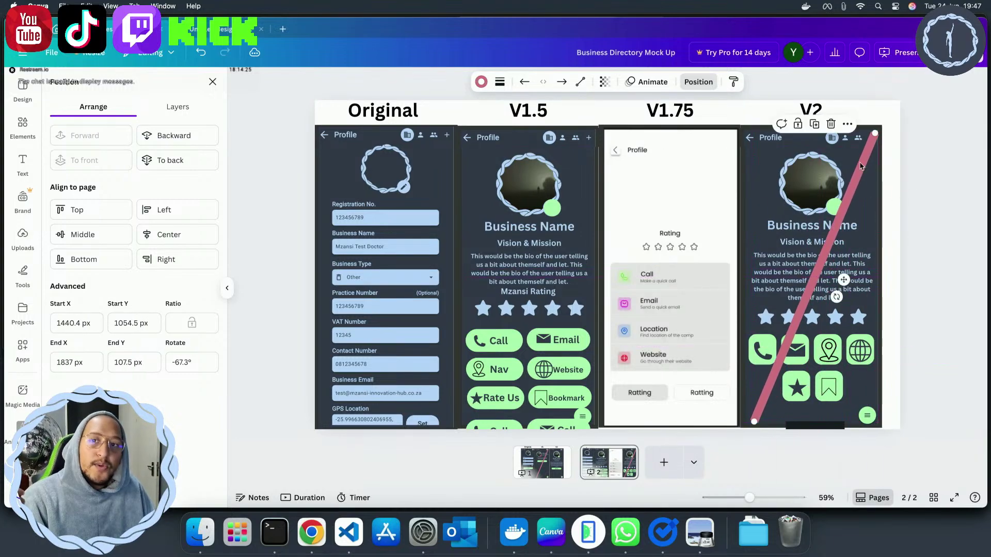
# Move the white Profile reference image onto V1.5, collapse the side panel, and place the image over V2 for comparison
pyautogui.moveTo(702, 177); pyautogui.dragTo(619, 170)
pyautogui.moveTo(563, 180); pyautogui.dragTo(560, 182)
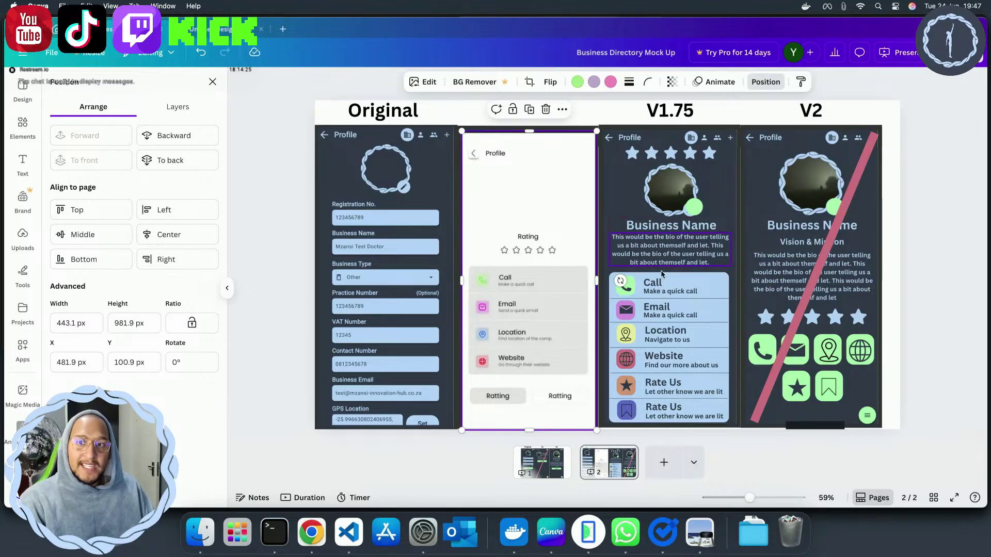
pyautogui.press('Escape')
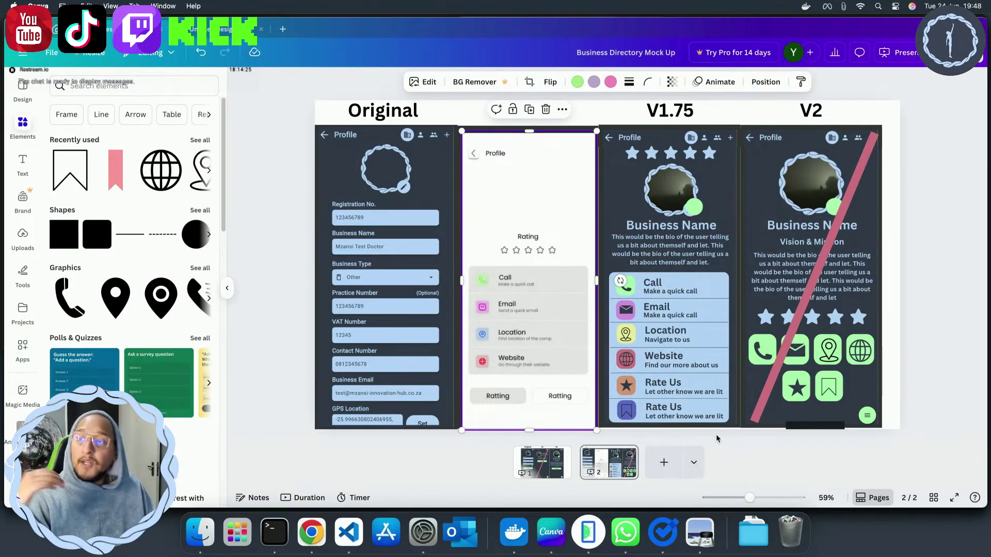
pyautogui.click(227, 298)
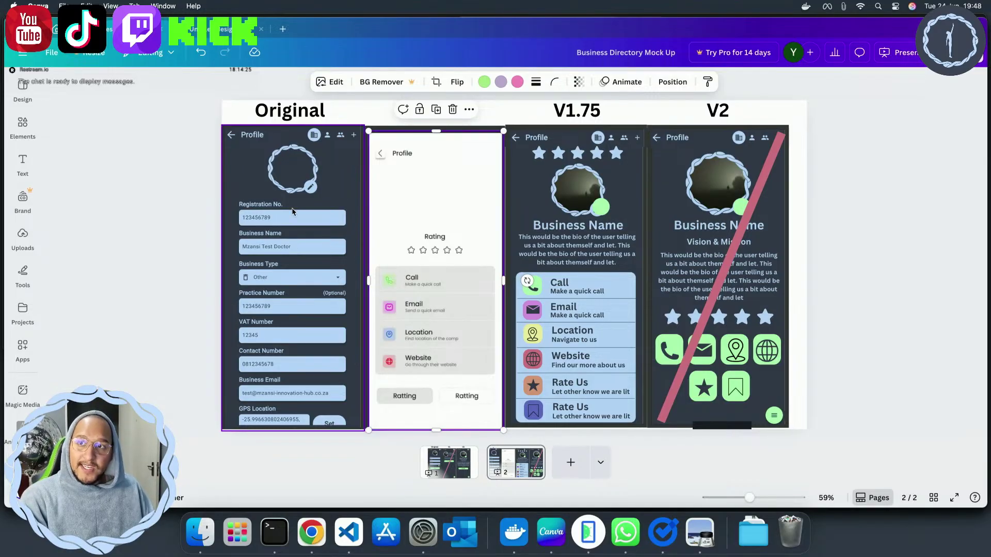
pyautogui.moveTo(421, 256); pyautogui.dragTo(706, 252)
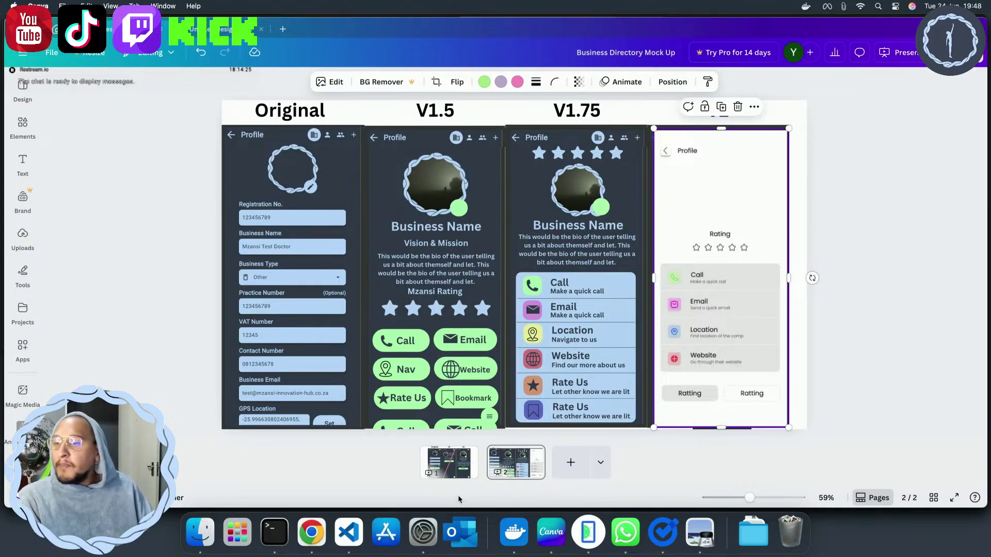
# Switch to Chrome, enlarge the window and check the TikTok profile page, and return to Canva
pyautogui.click(307, 531)
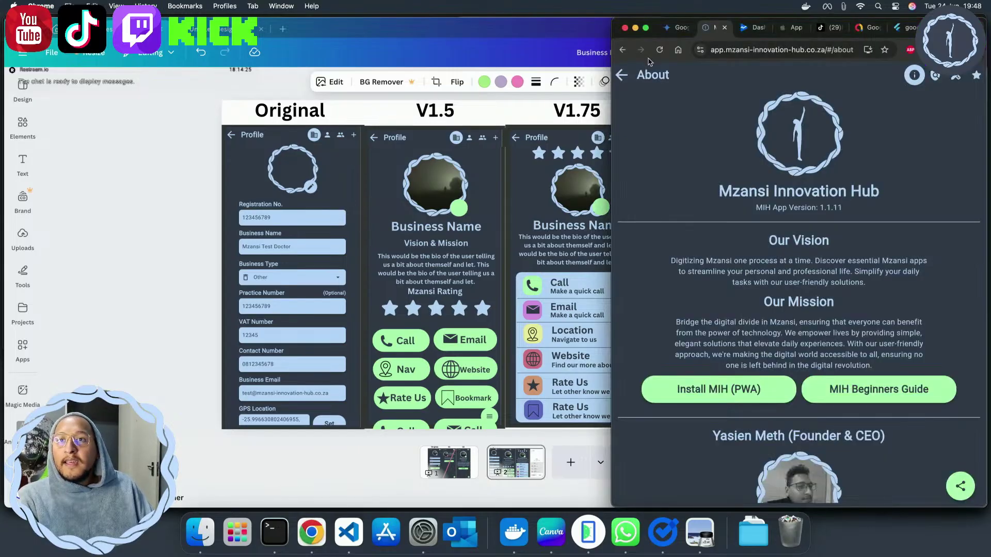
pyautogui.moveTo(657, 31); pyautogui.dragTo(231, 39)
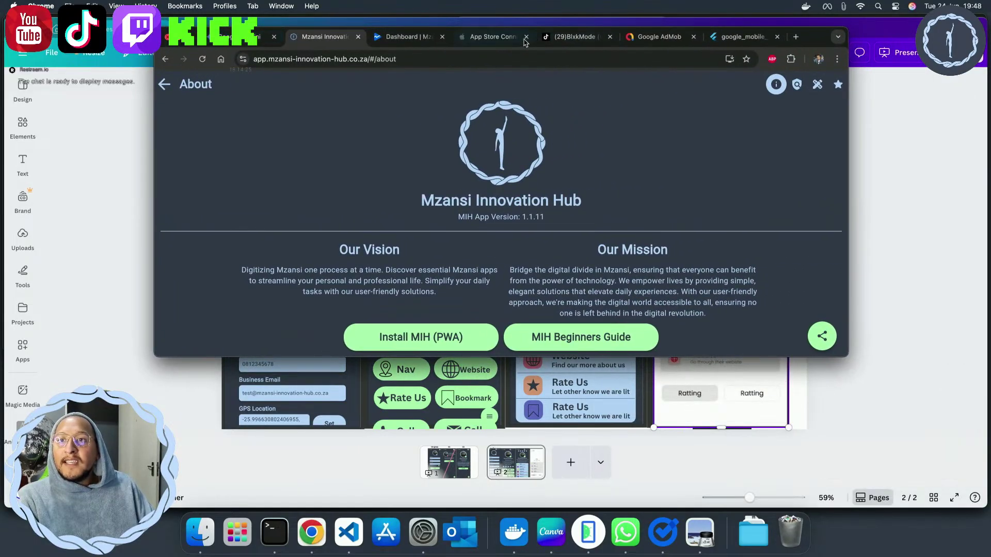
pyautogui.click(575, 37)
pyautogui.doubleClick(811, 36)
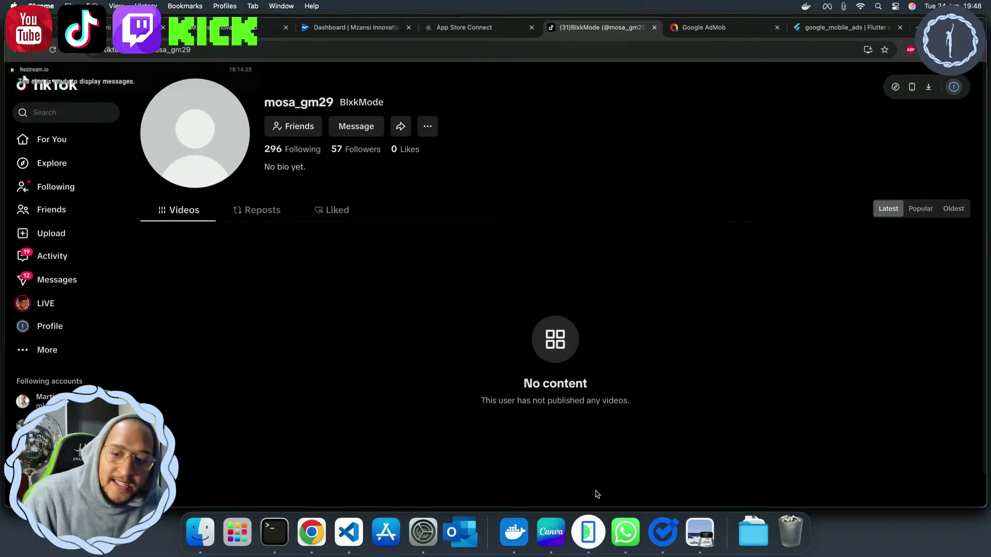
pyautogui.click(589, 532)
pyautogui.click(552, 533)
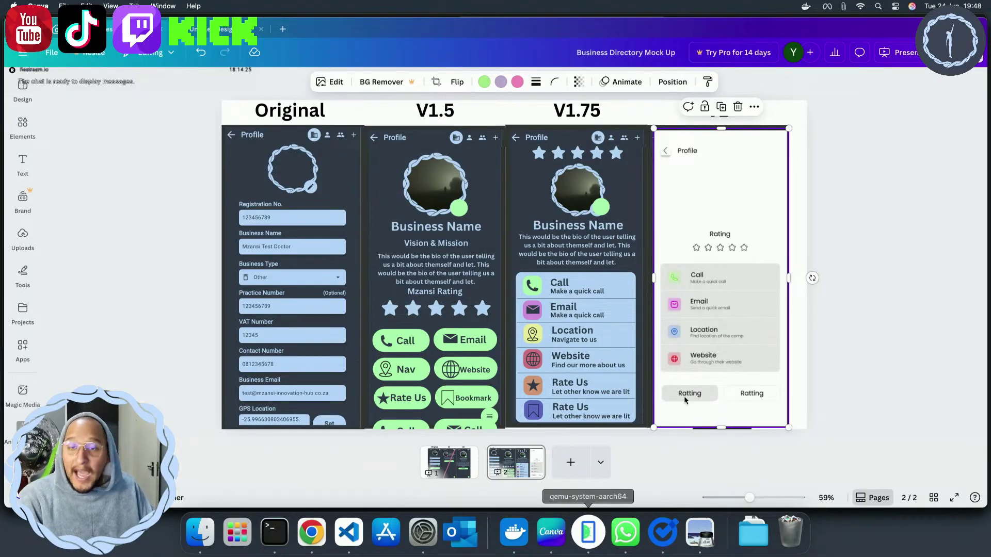
# Delete the white Profile reference image, and place a copy of V2's pink strike-out line diagonally across V1.5
pyautogui.moveTo(749, 240); pyautogui.dragTo(651, 251)
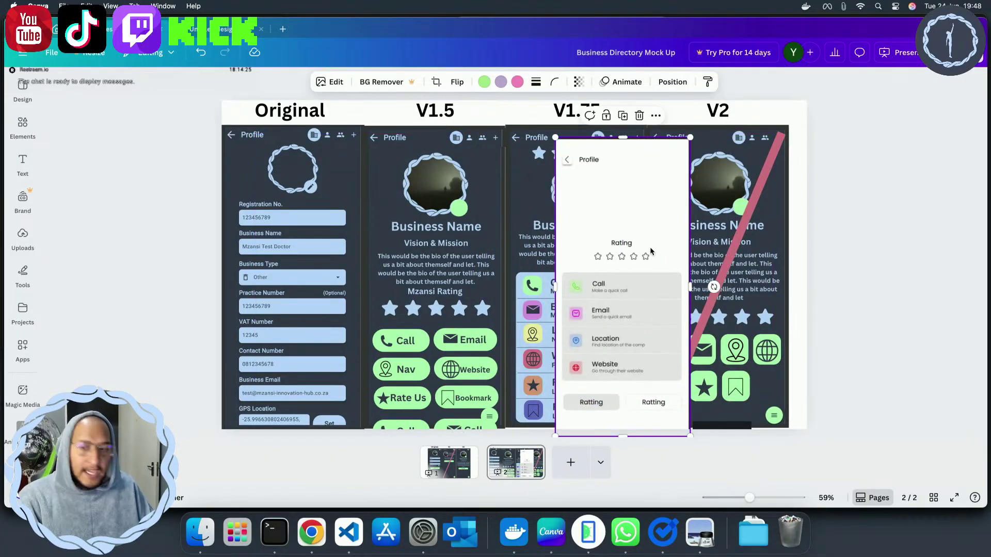
pyautogui.press('Delete')
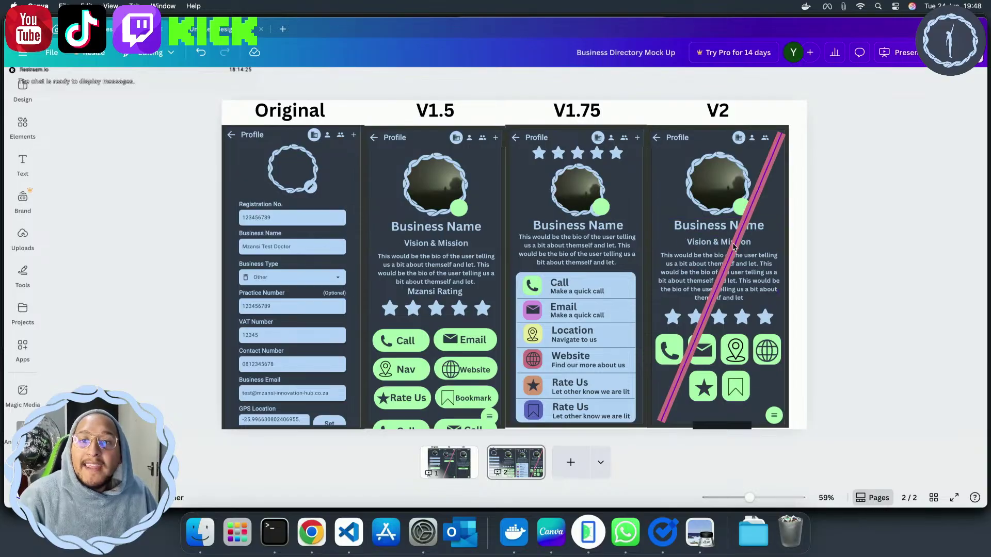
pyautogui.click(734, 246)
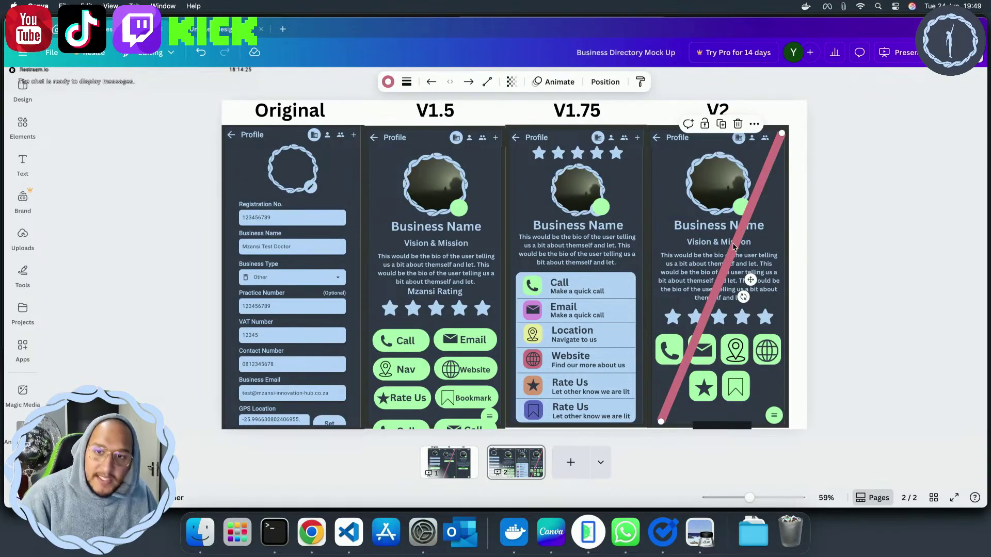
pyautogui.moveTo(734, 247); pyautogui.dragTo(447, 249)
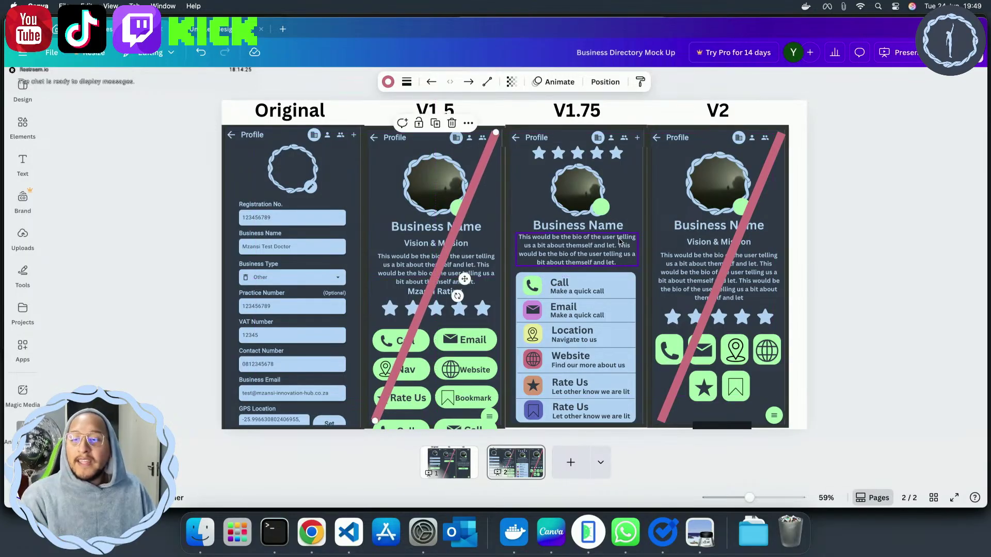
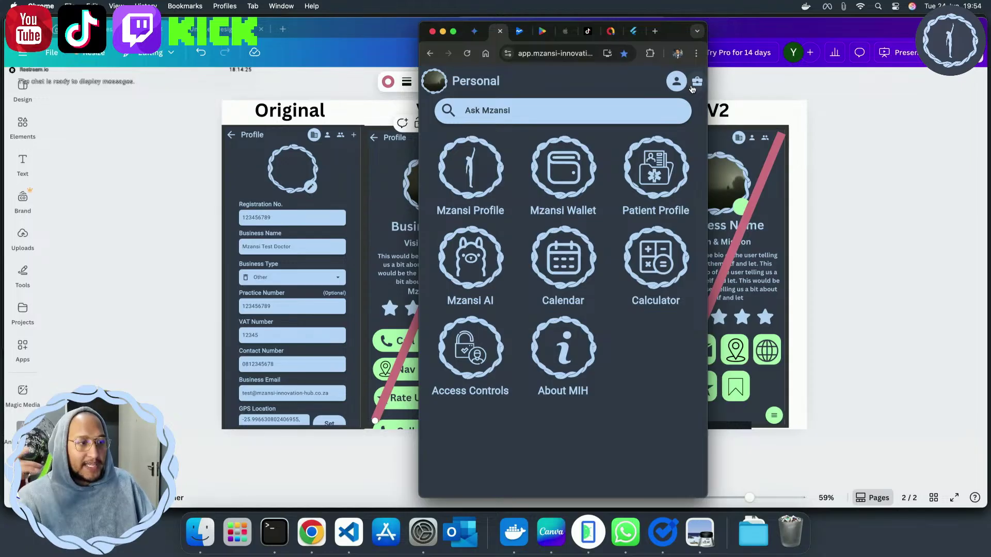
# Compare the Mzansi app's Personal and Business home pages, ending on Business
pyautogui.click(692, 86)
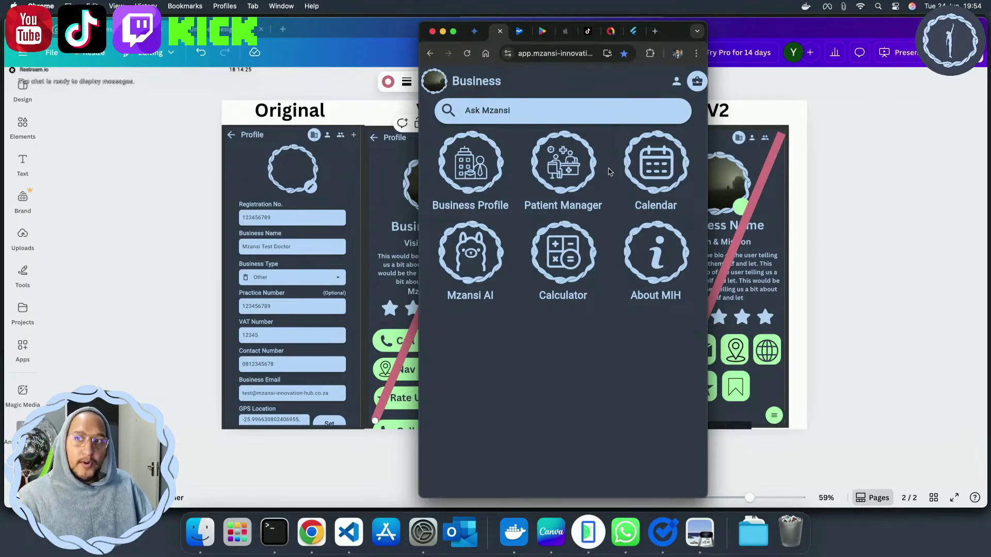
pyautogui.click(676, 81)
pyautogui.click(697, 84)
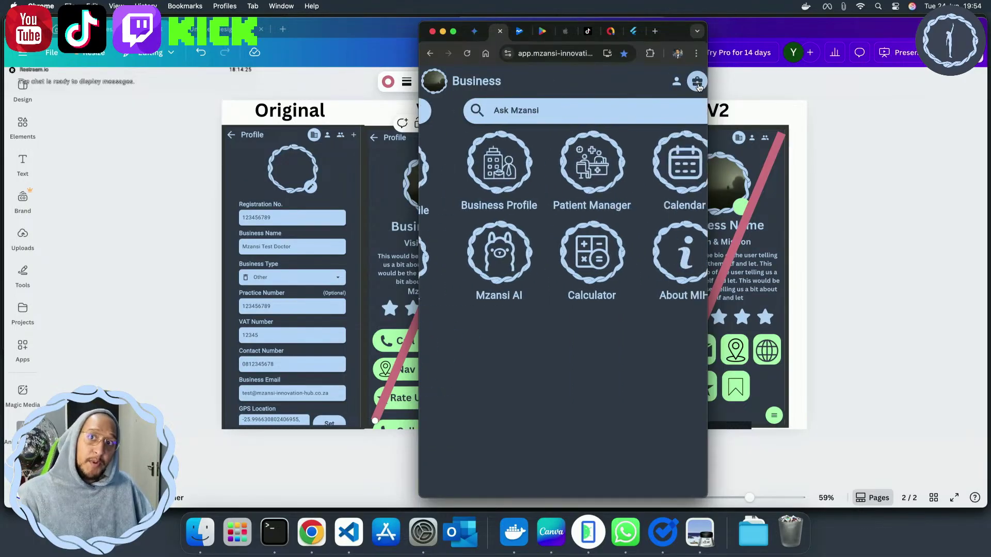
pyautogui.click(676, 81)
pyautogui.click(697, 82)
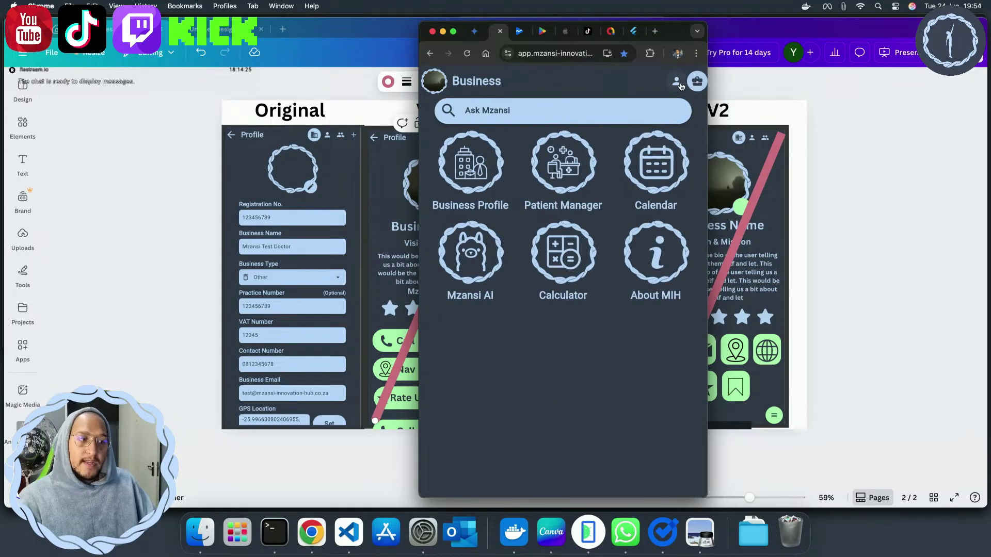
pyautogui.click(677, 83)
pyautogui.click(694, 82)
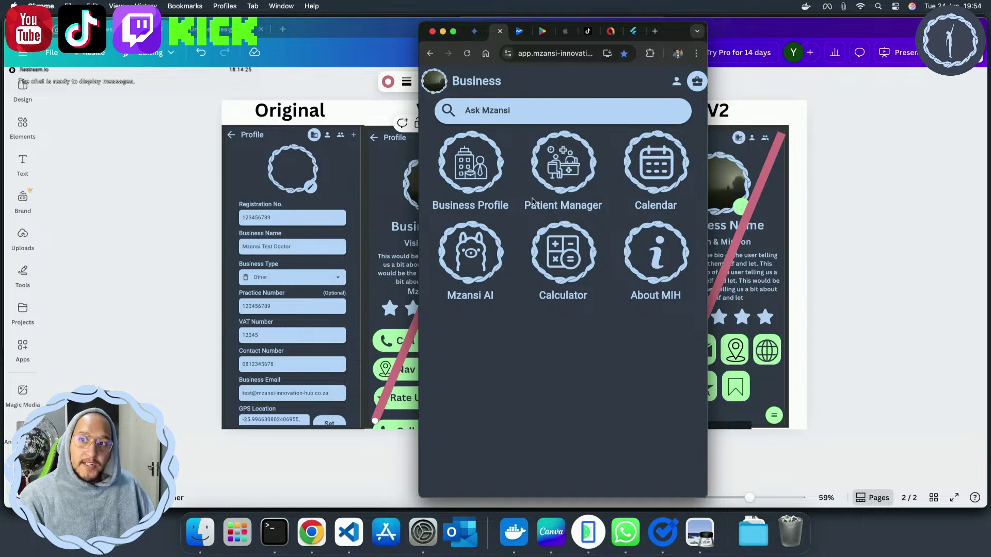
# Open Patient Manager and start a Skeleton Appointment titled "testing" in the Waiting Room
pyautogui.click(557, 166)
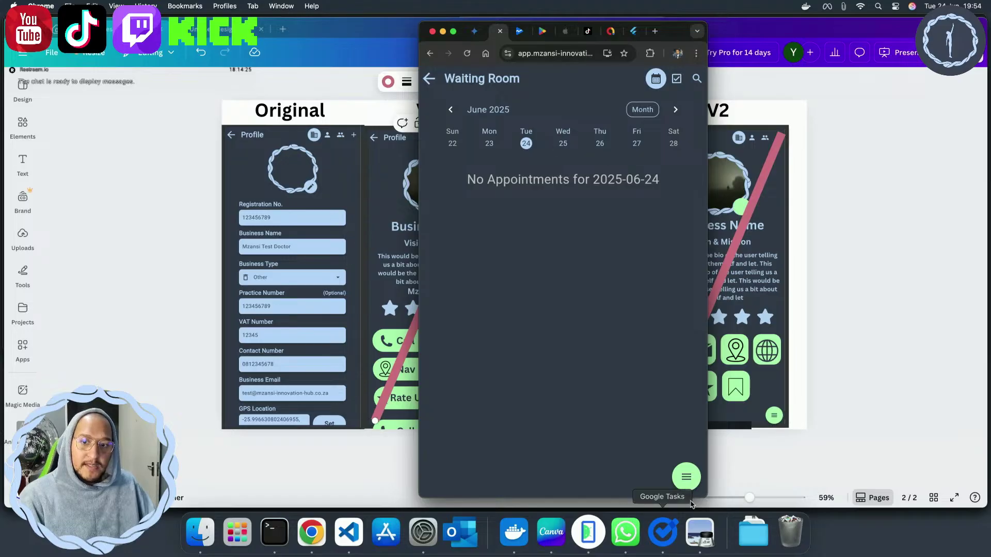
pyautogui.click(686, 477)
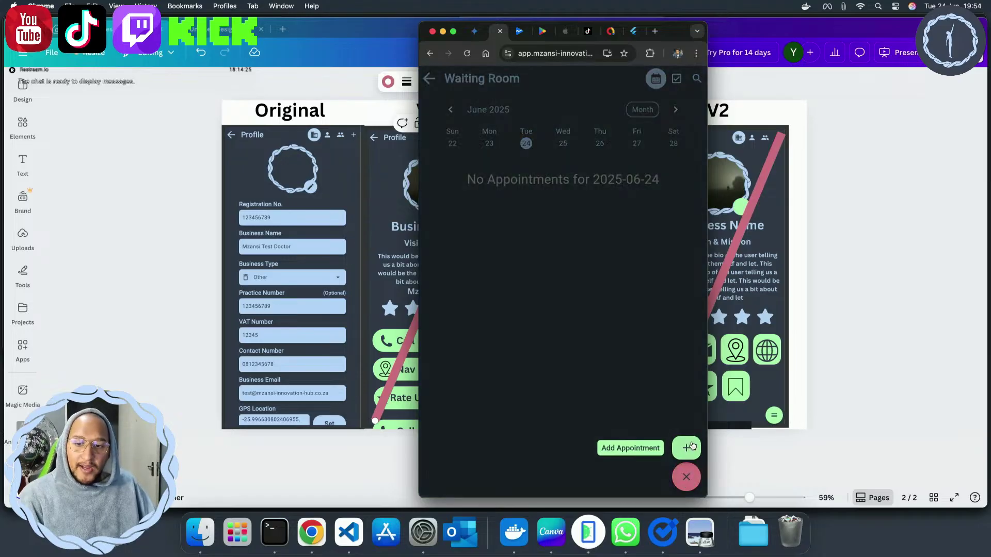
pyautogui.click(690, 448)
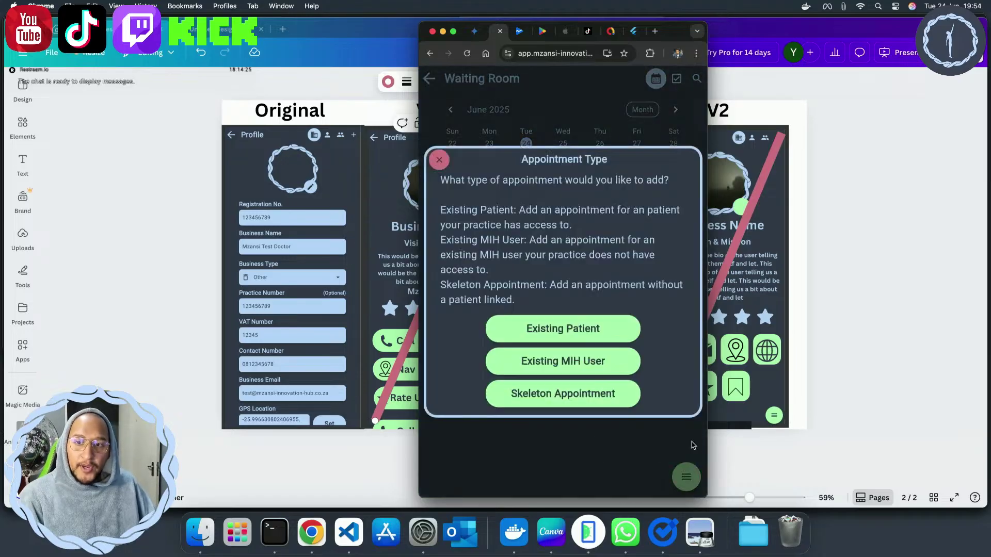
pyautogui.click(556, 395)
pyautogui.click(533, 167)
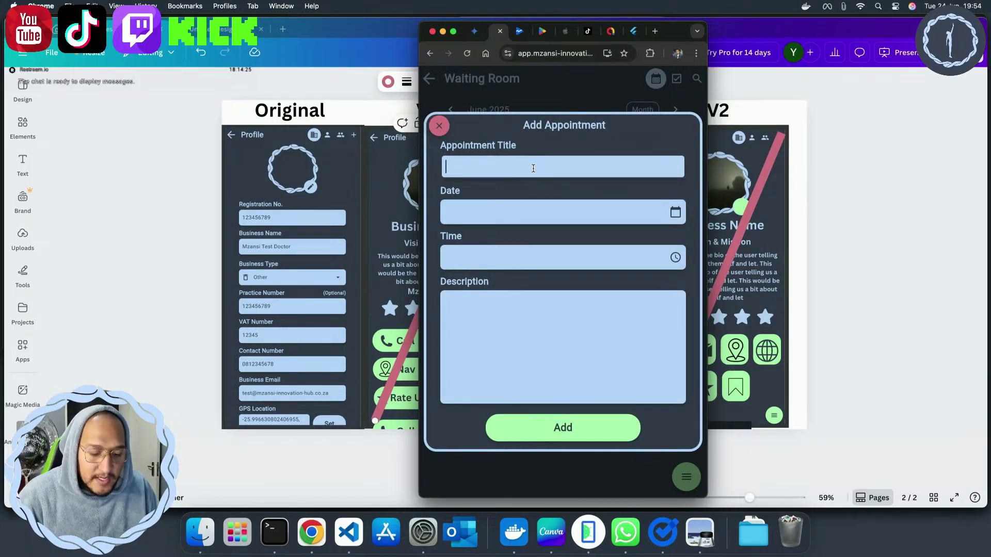
pyautogui.write('testing')
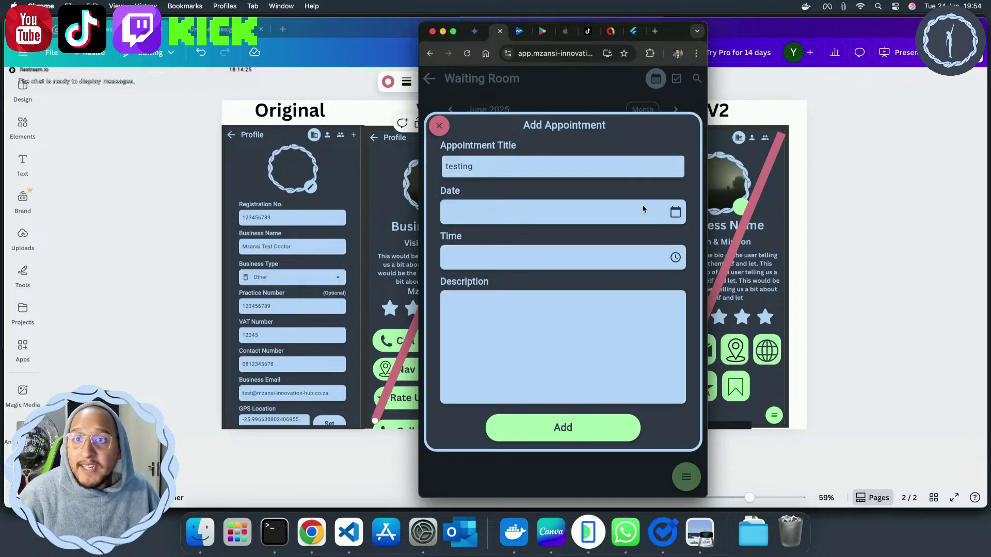
# Set the appointment's date to 2025-06-24, its time to 19:55 and its description to "testing", and add it
pyautogui.click(676, 219)
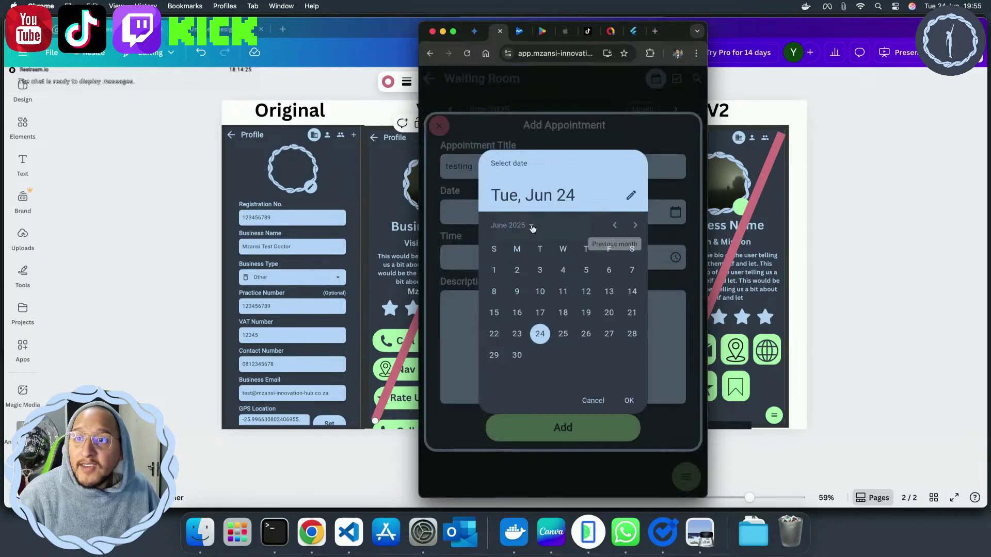
pyautogui.click(627, 400)
pyautogui.click(675, 257)
pyautogui.click(629, 387)
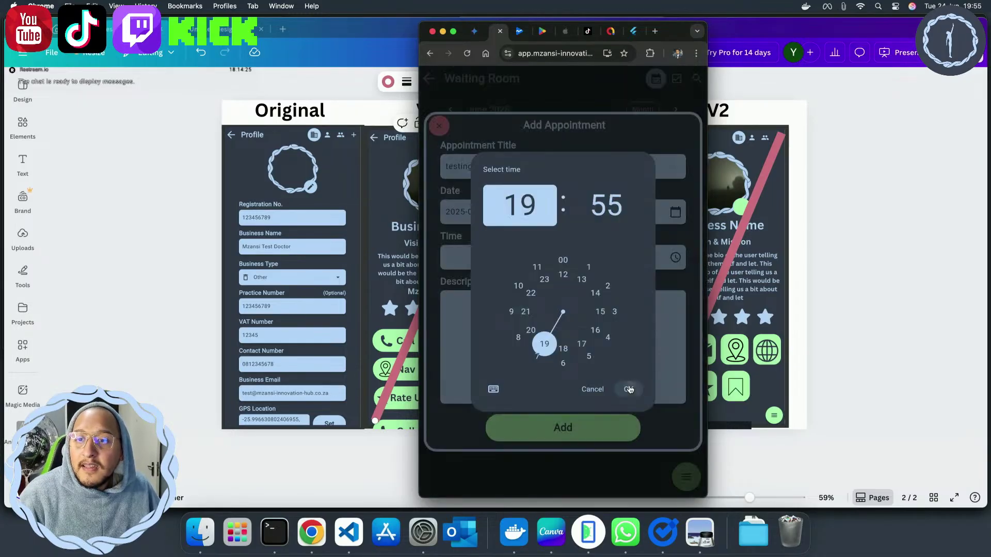
pyautogui.click(617, 341)
pyautogui.write('testing')
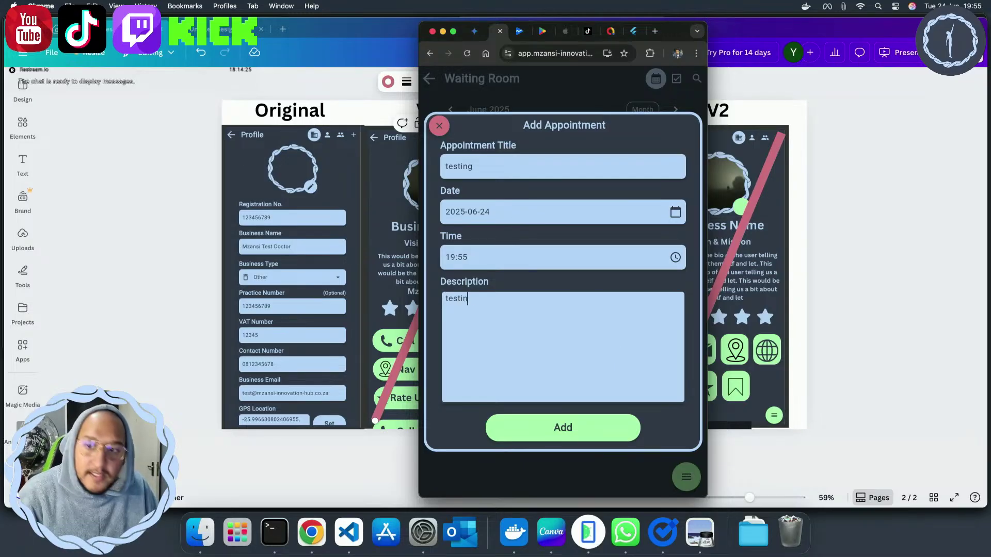
pyautogui.click(611, 435)
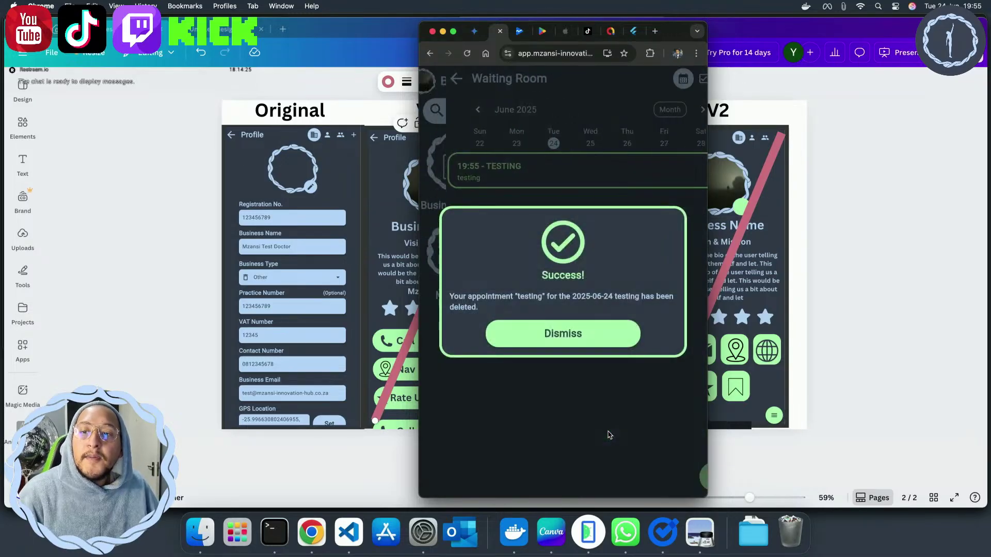
# Dismiss the success message, and view and close the details of the "testing" appointment
pyautogui.click(587, 343)
pyautogui.click(550, 183)
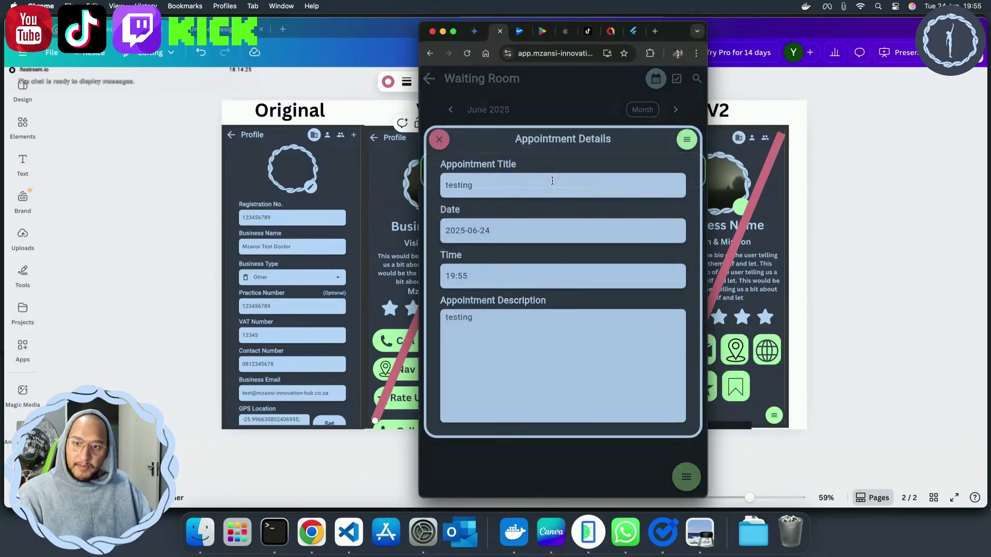
pyautogui.click(436, 133)
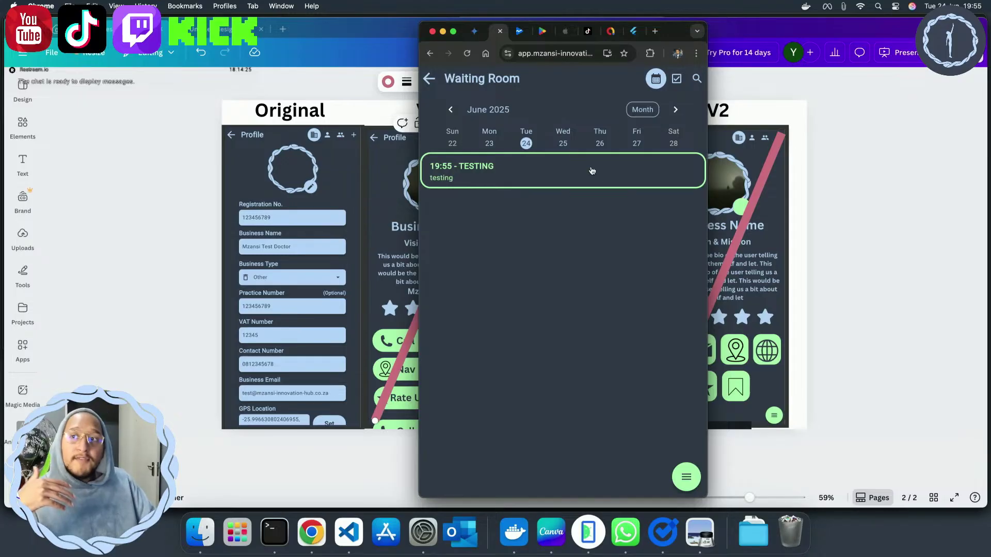
# Open the approved patient's profile in My Patients and view their medical records
pyautogui.click(673, 83)
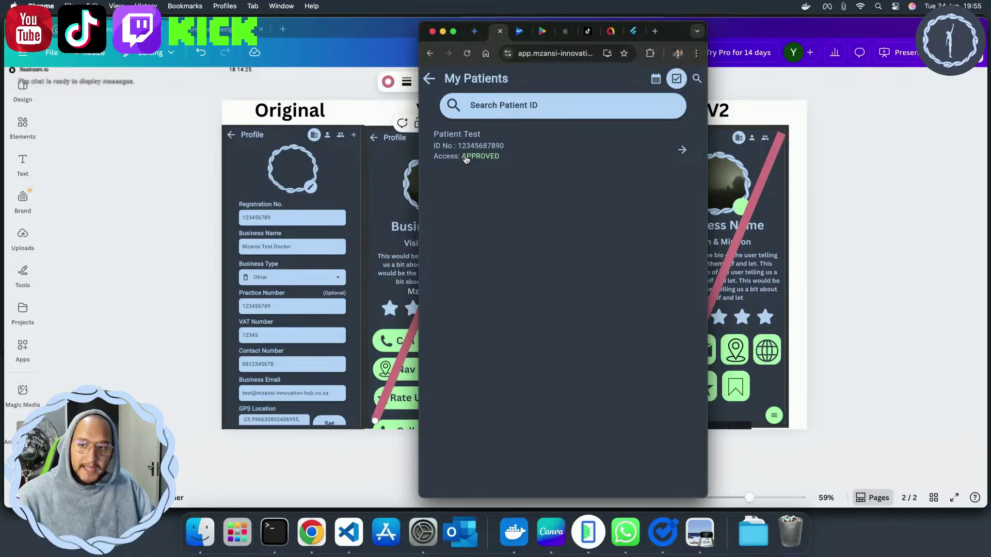
pyautogui.click(500, 155)
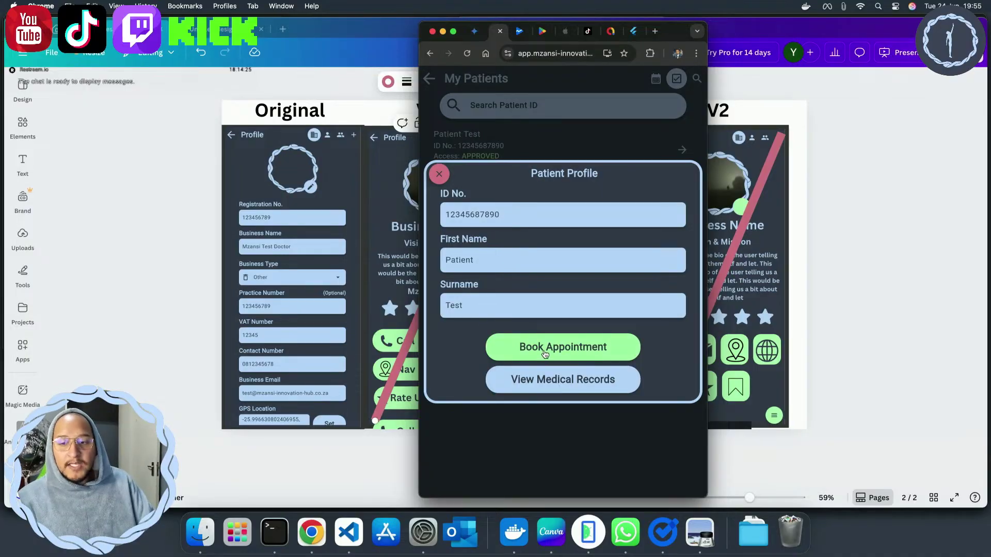
pyautogui.click(552, 382)
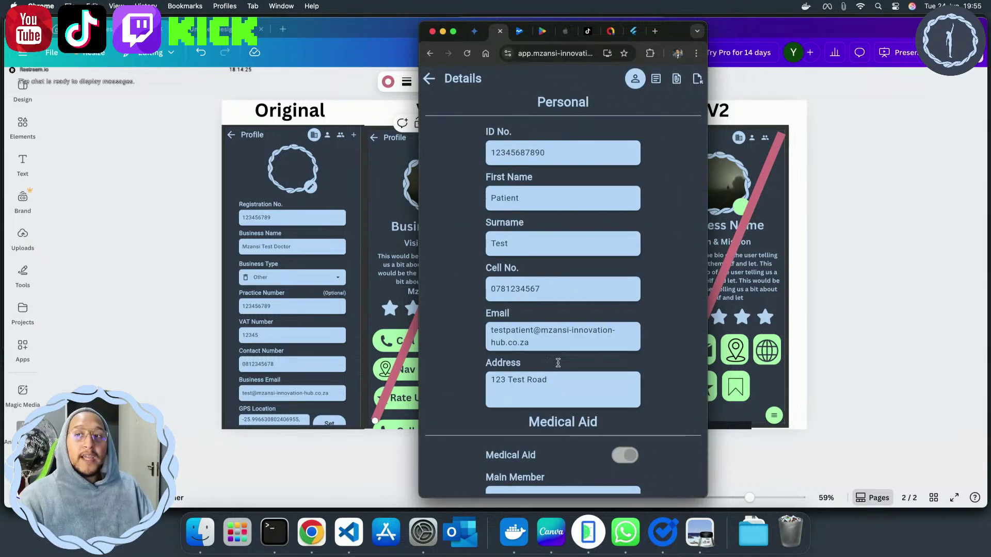
# Review the patient's personal and medical aid details, including the email and address fields
pyautogui.scroll(-5, 593, 289)
pyautogui.scroll(5, 612, 251)
pyautogui.scroll(-2, 619, 227)
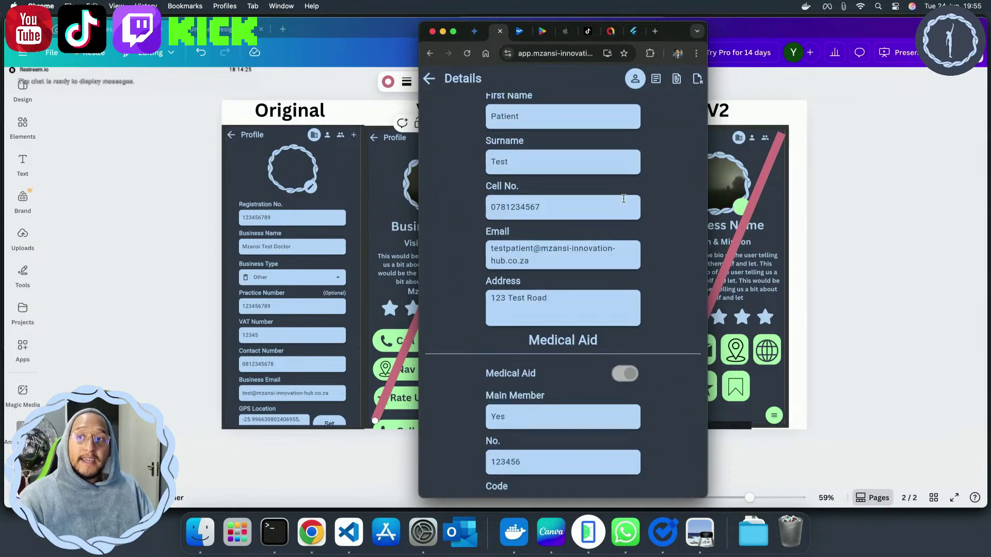
pyautogui.scroll(2, 624, 198)
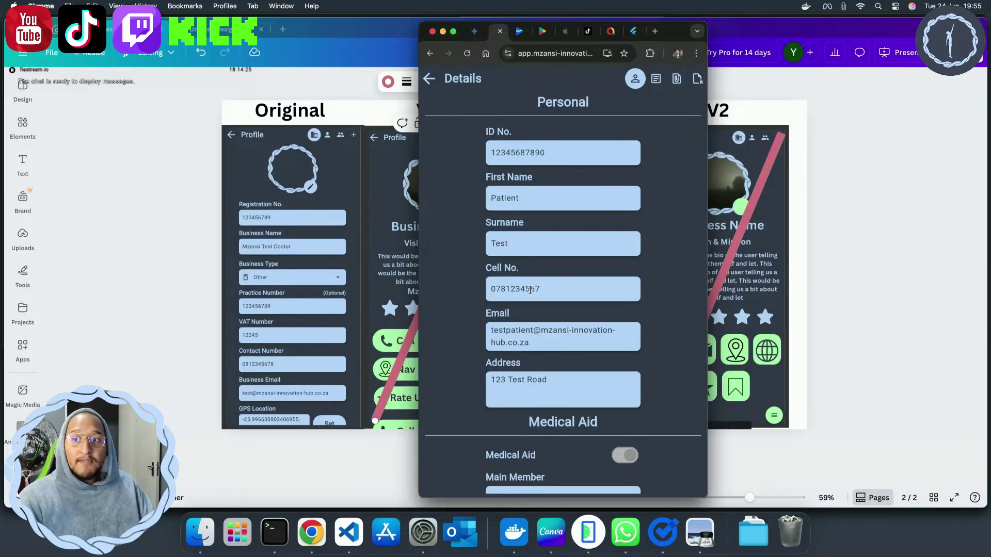
pyautogui.tripleClick(498, 331)
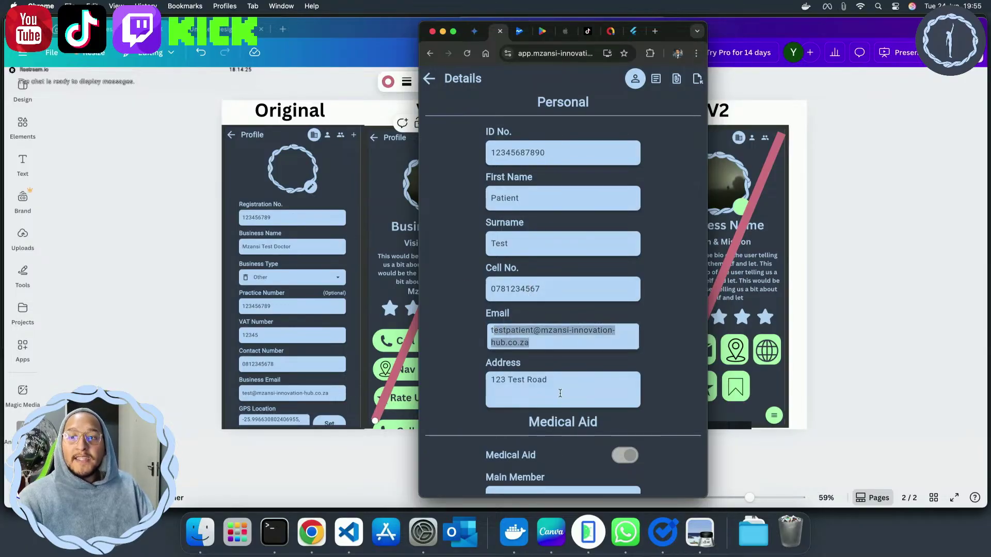
pyautogui.tripleClick(493, 380)
pyautogui.scroll(-3, 470, 335)
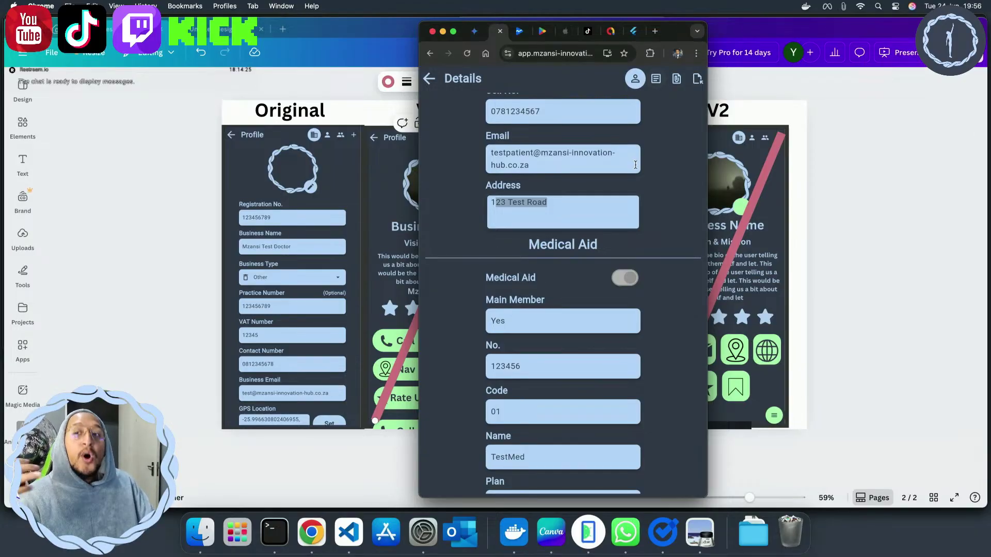
pyautogui.scroll(5, 637, 170)
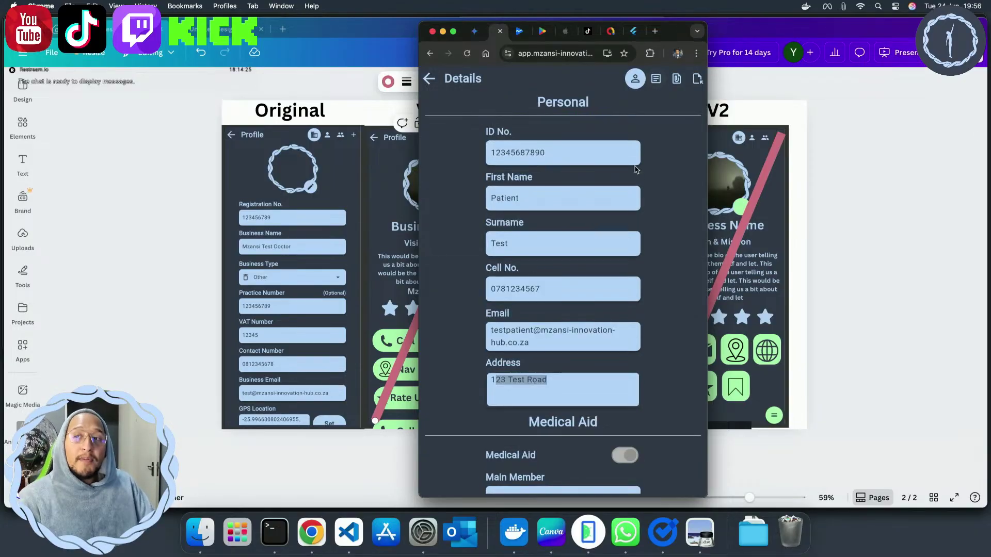
# Open the patient's notes, review the office, author, date, title and text of the "test" note, and close it
pyautogui.click(655, 79)
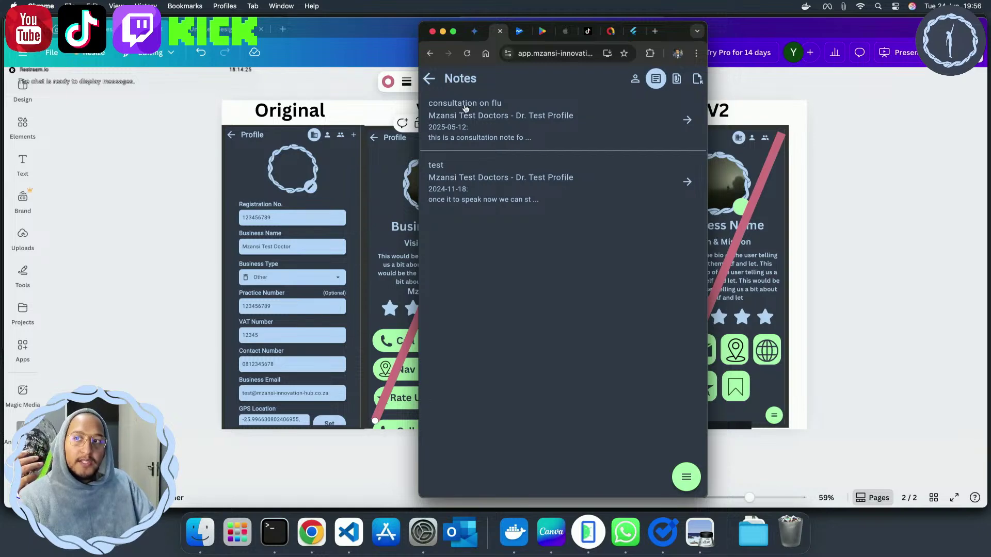
pyautogui.click(503, 178)
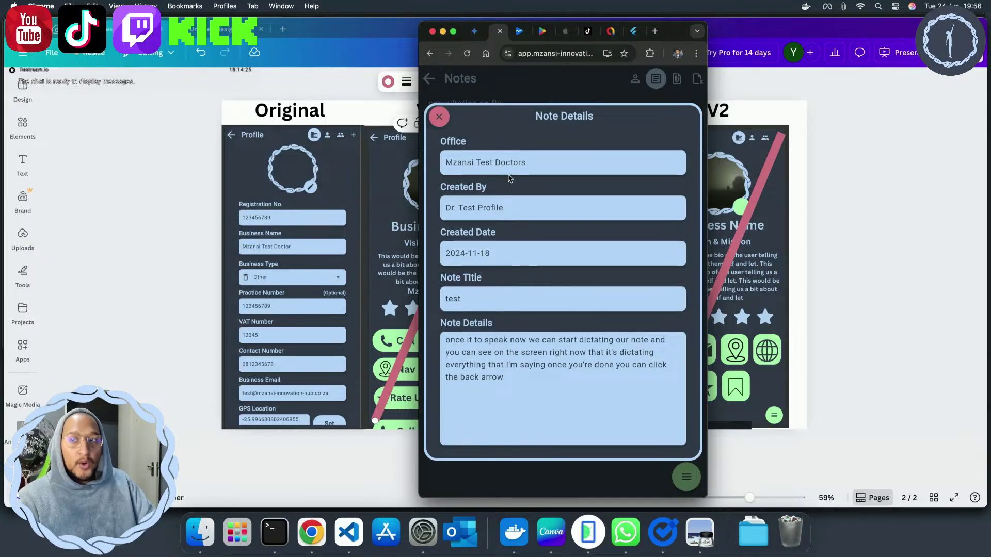
pyautogui.moveTo(443, 164); pyautogui.dragTo(563, 151)
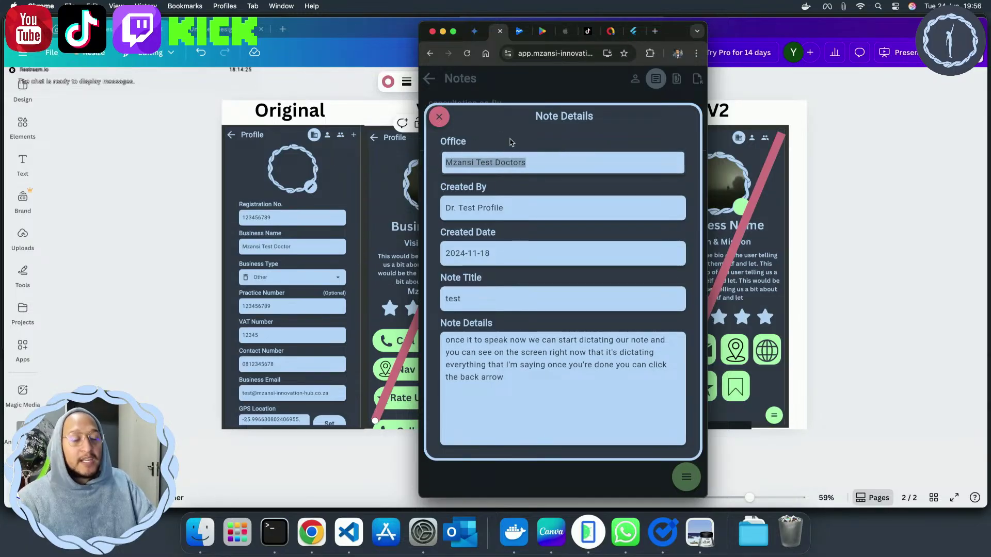
pyautogui.moveTo(512, 202); pyautogui.dragTo(441, 205)
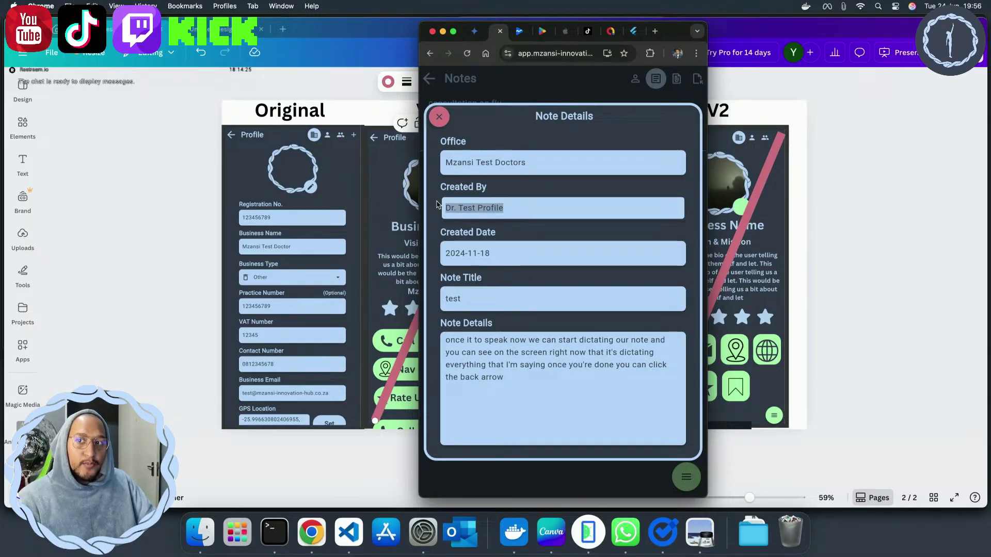
pyautogui.moveTo(492, 253); pyautogui.dragTo(439, 256)
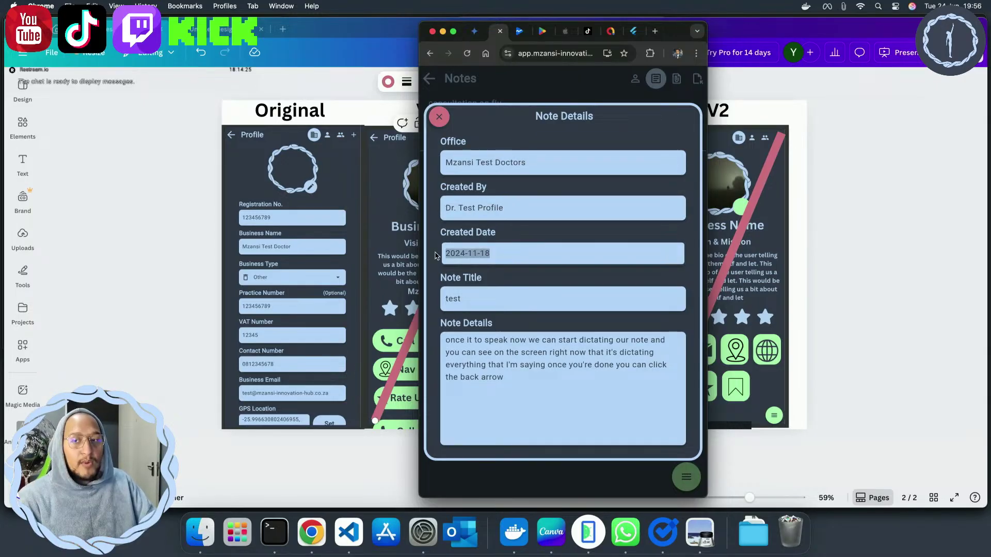
pyautogui.moveTo(473, 291); pyautogui.dragTo(442, 299)
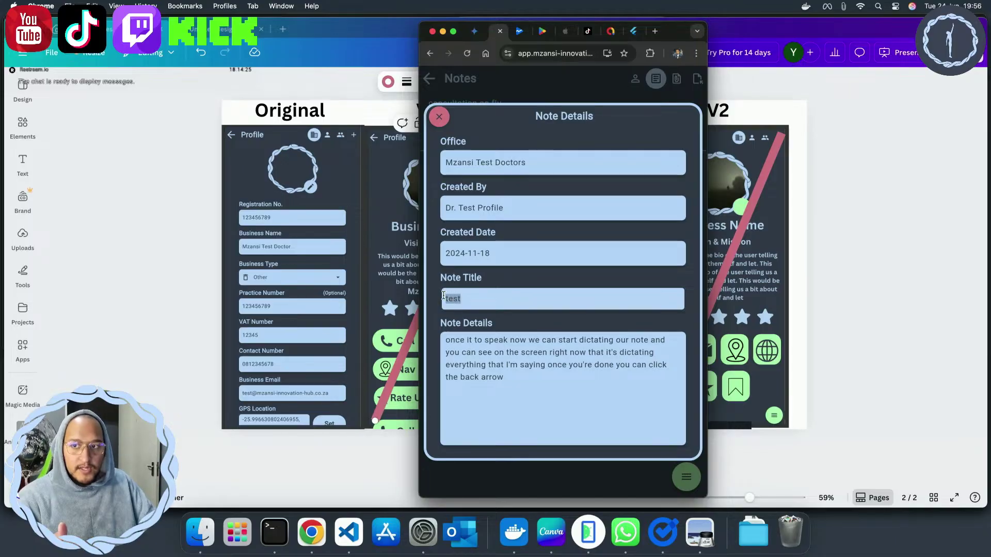
pyautogui.moveTo(537, 382); pyautogui.dragTo(436, 342)
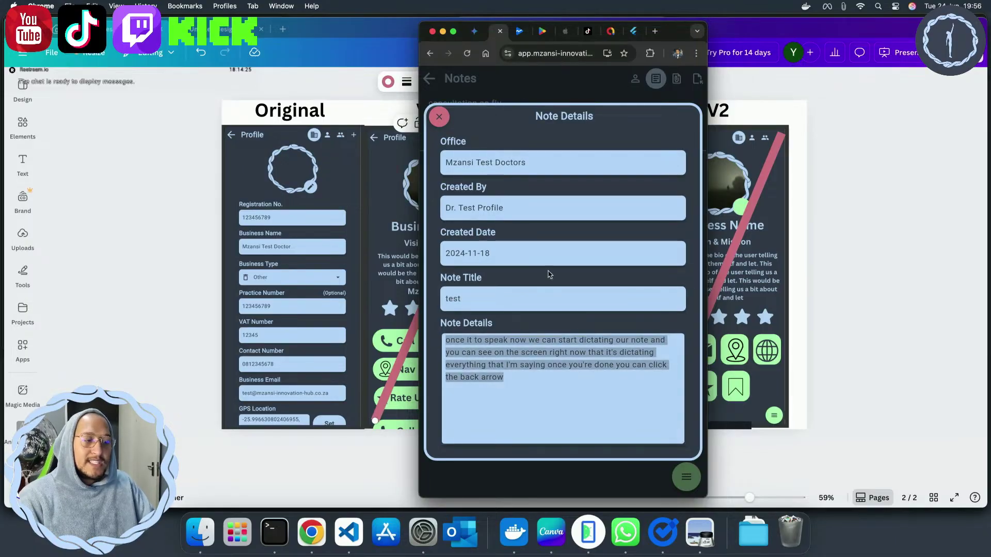
pyautogui.click(447, 123)
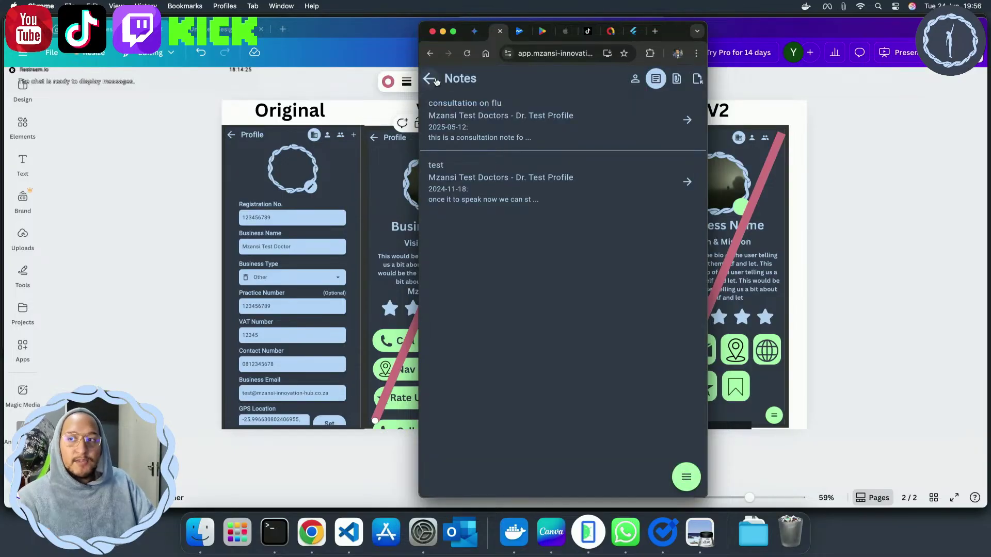
pyautogui.click(586, 187)
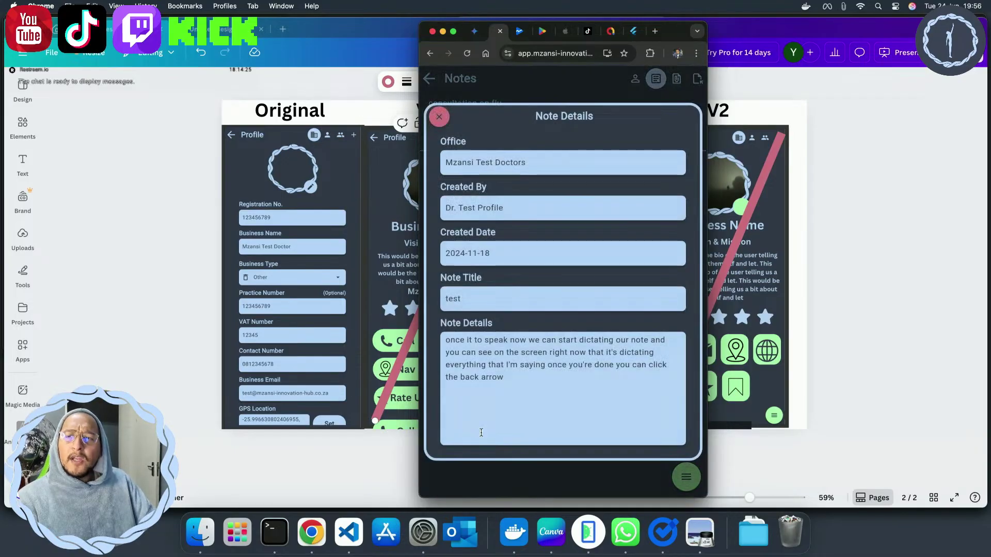
pyautogui.click(439, 117)
# Open the "consultation on flu" note, review its date, title and details, and close it
pyautogui.click(525, 127)
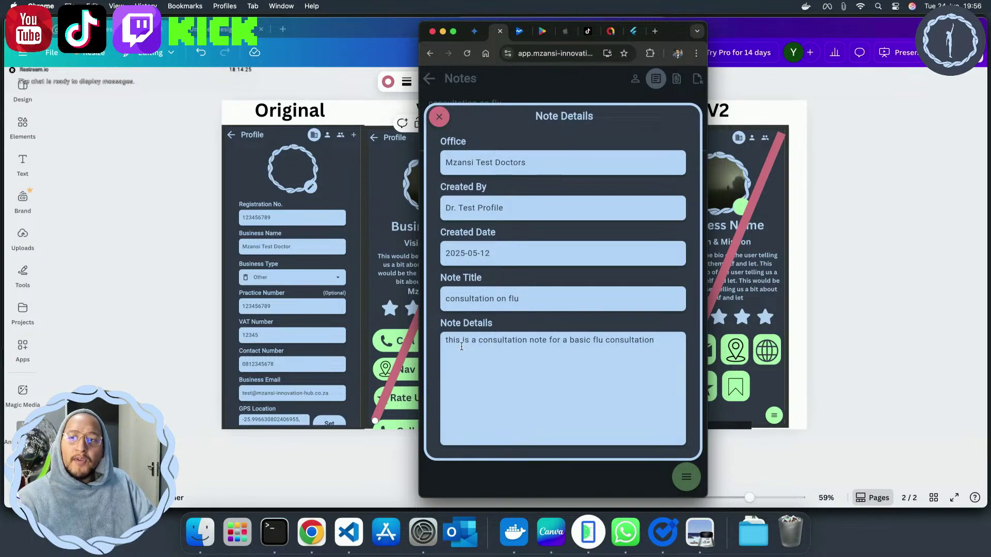
pyautogui.click(471, 253)
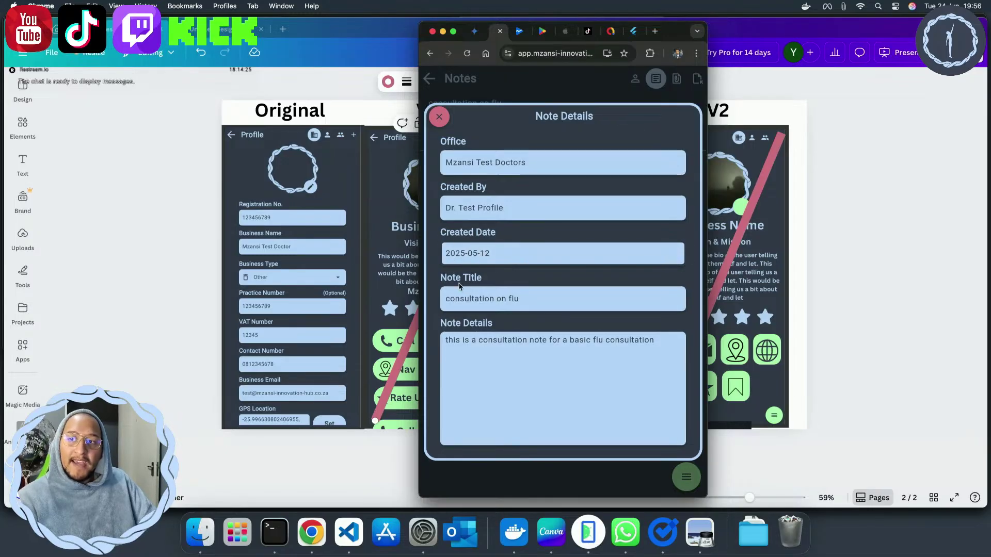
pyautogui.moveTo(448, 297); pyautogui.dragTo(519, 299)
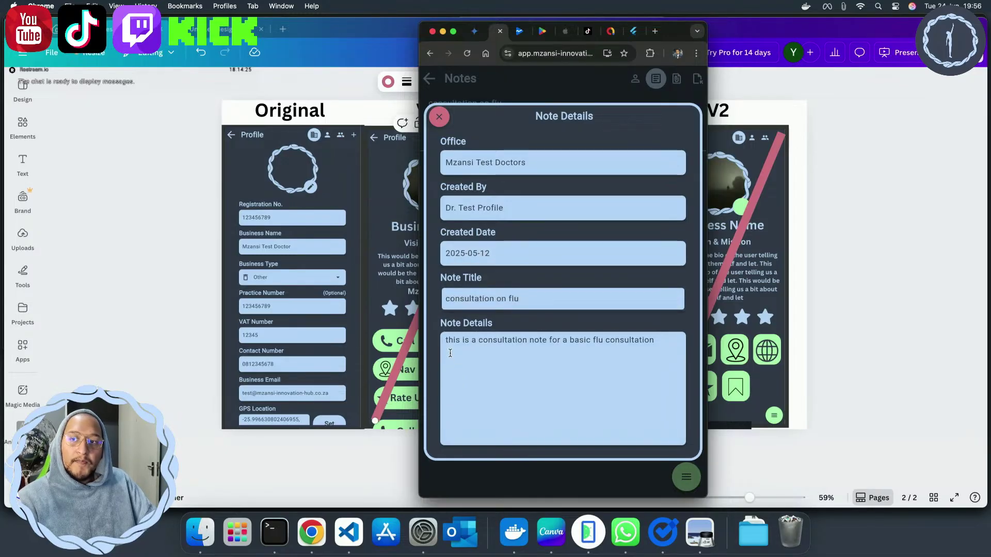
pyautogui.moveTo(448, 341); pyautogui.dragTo(659, 345)
pyautogui.click(659, 345)
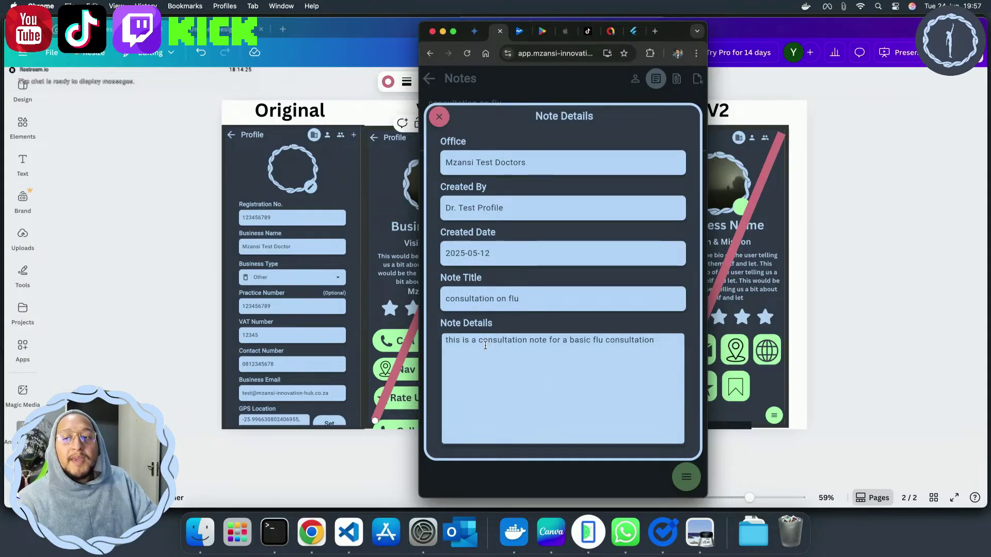
pyautogui.moveTo(487, 342); pyautogui.dragTo(503, 373)
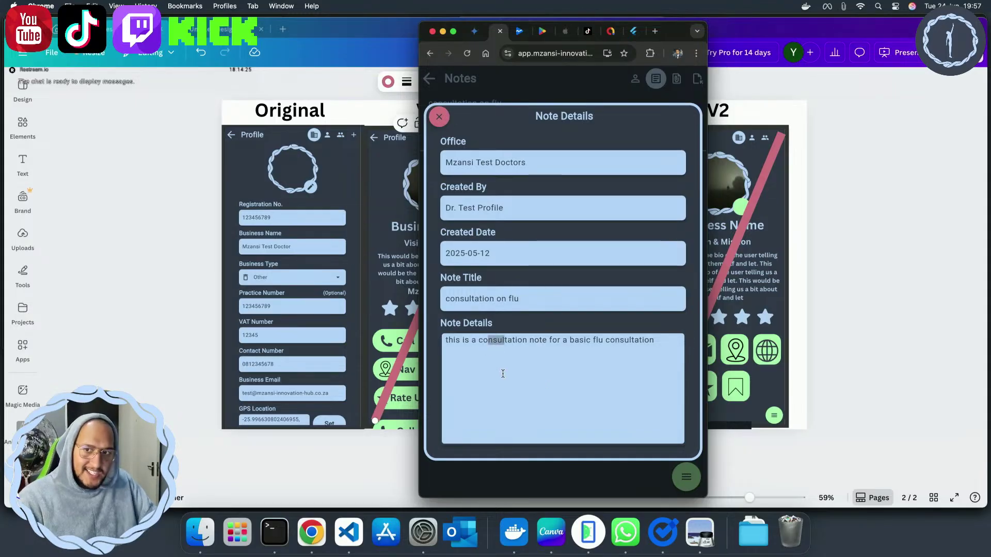
pyautogui.click(442, 130)
pyautogui.click(439, 120)
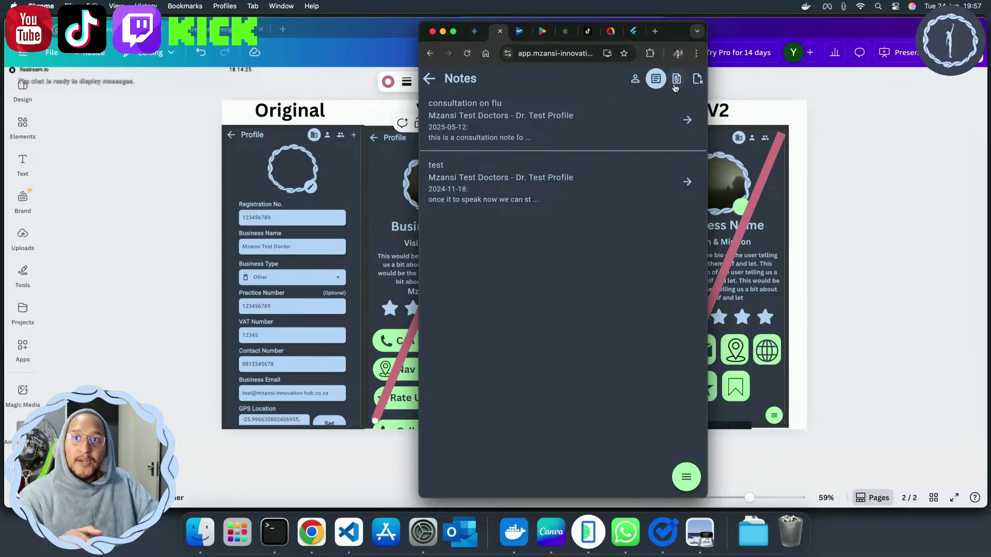
# Open the patient's documents, view the available options for adding or generating documents, and dismiss them
pyautogui.click(676, 79)
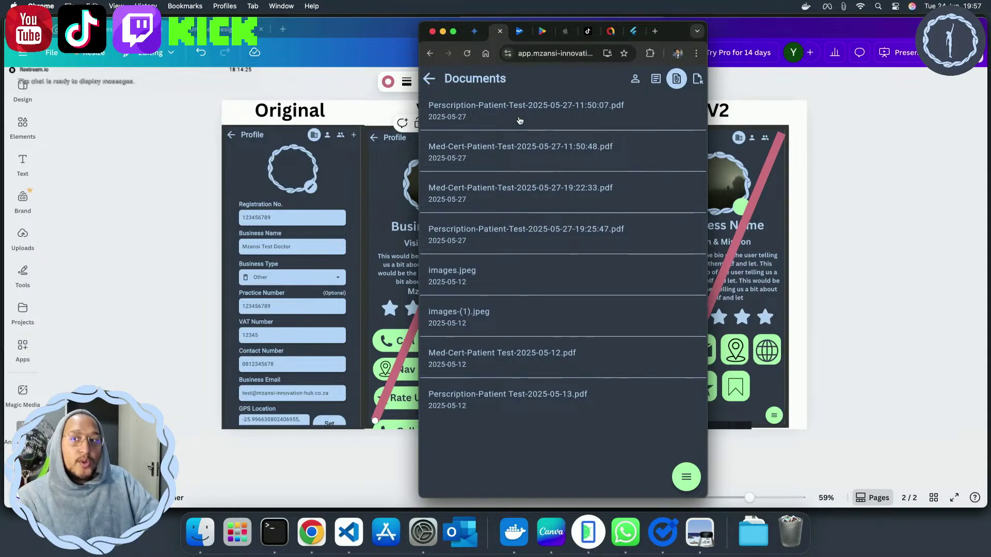
pyautogui.click(686, 477)
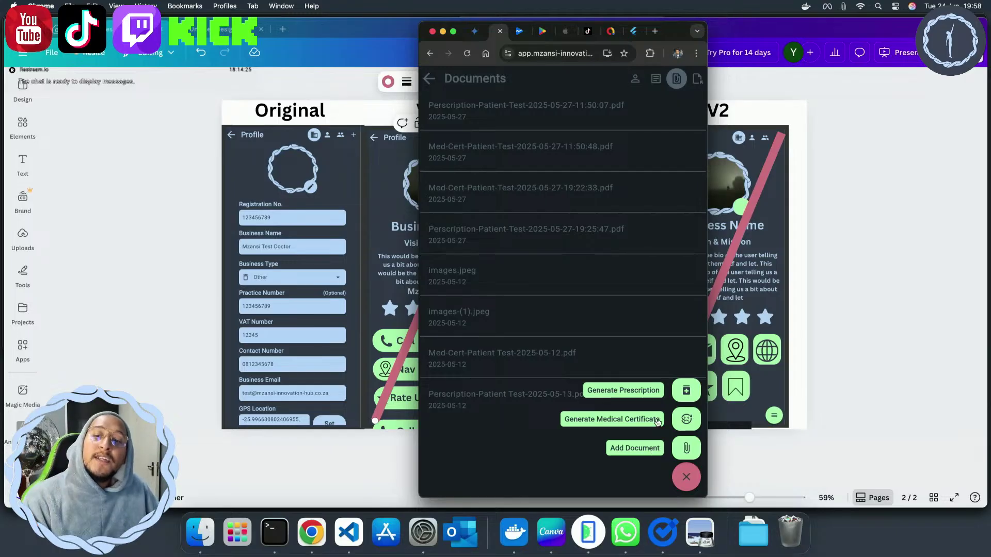
pyautogui.click(467, 385)
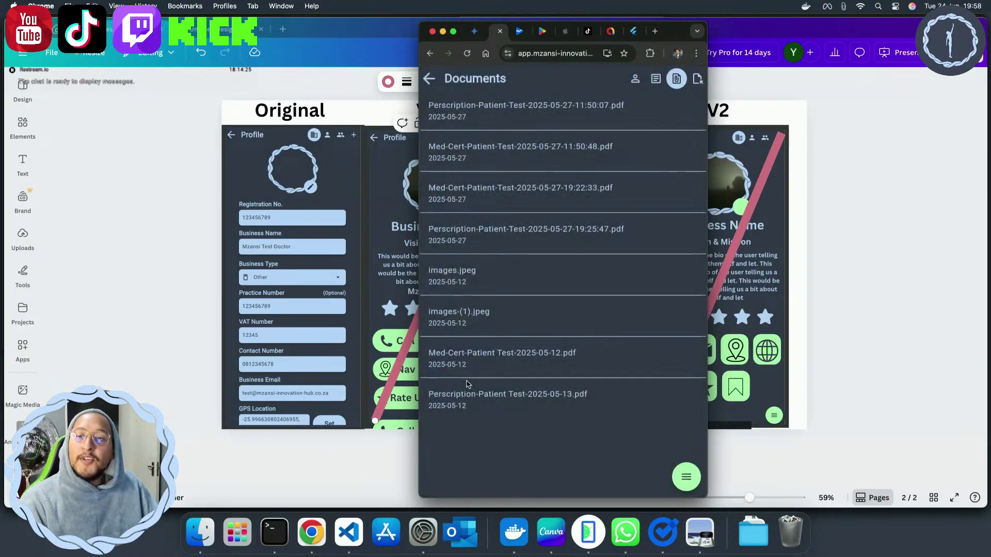
# Start generating a prescription for the patient and look over the Create Prescription form
pyautogui.click(686, 477)
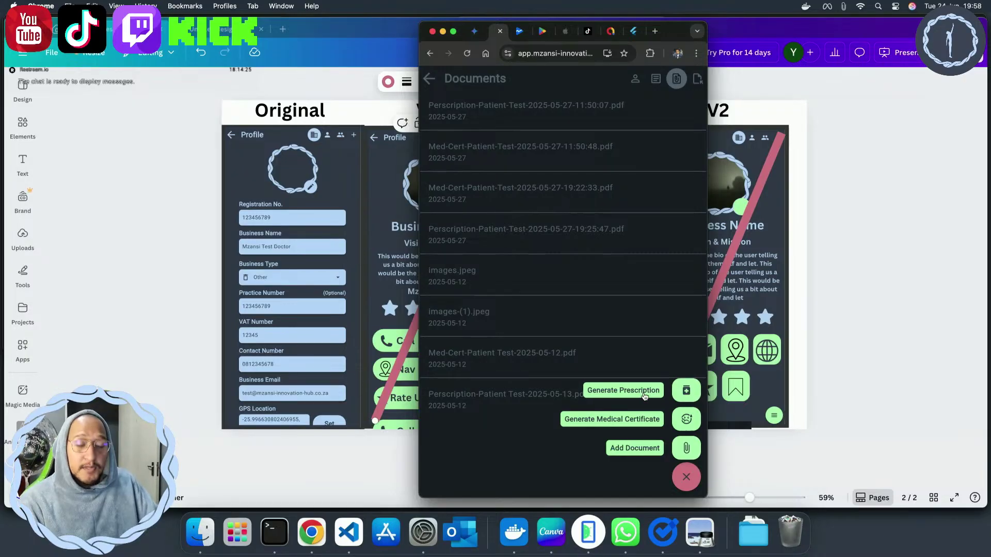
pyautogui.click(686, 391)
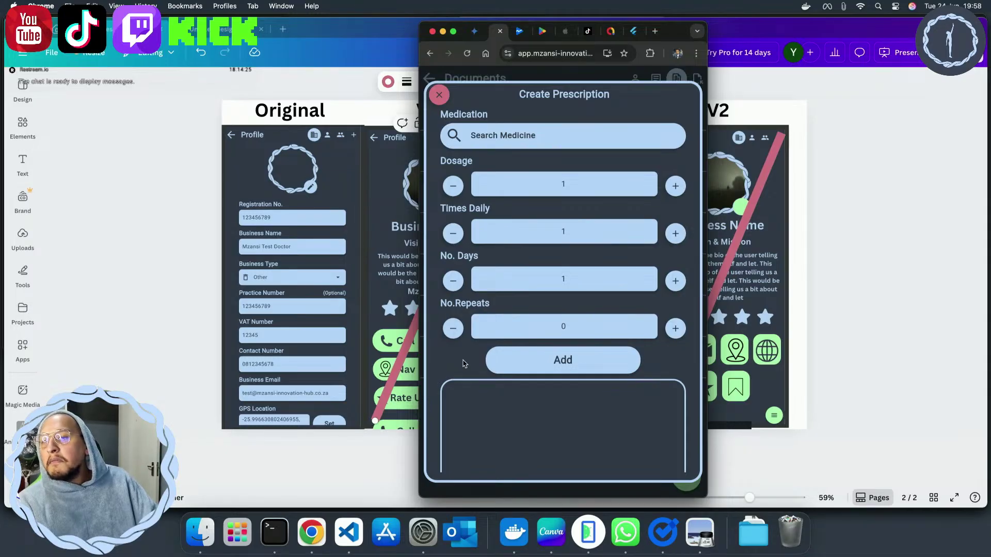
pyautogui.scroll(-3, 464, 361)
pyautogui.scroll(3, 464, 360)
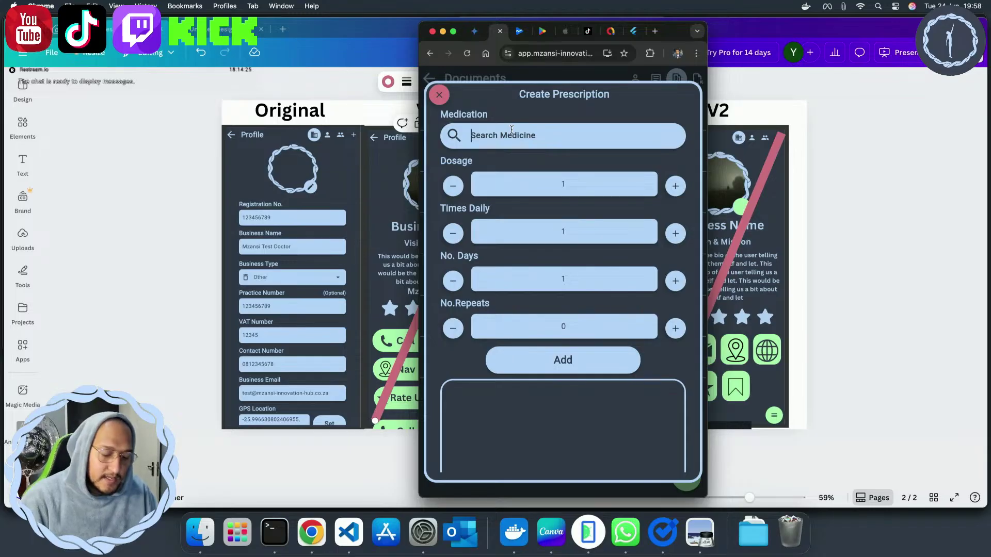
pyautogui.write('sand')
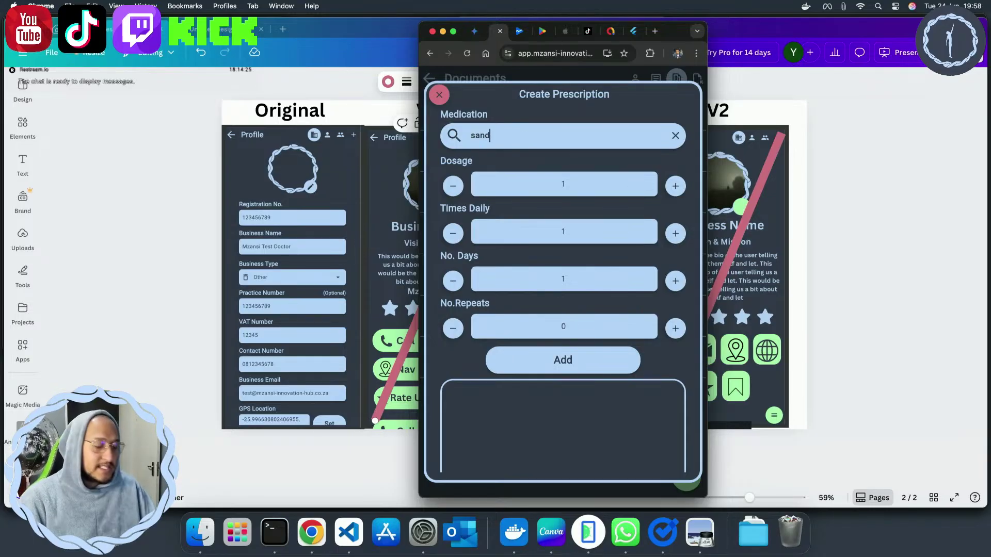
pyautogui.press('Return')
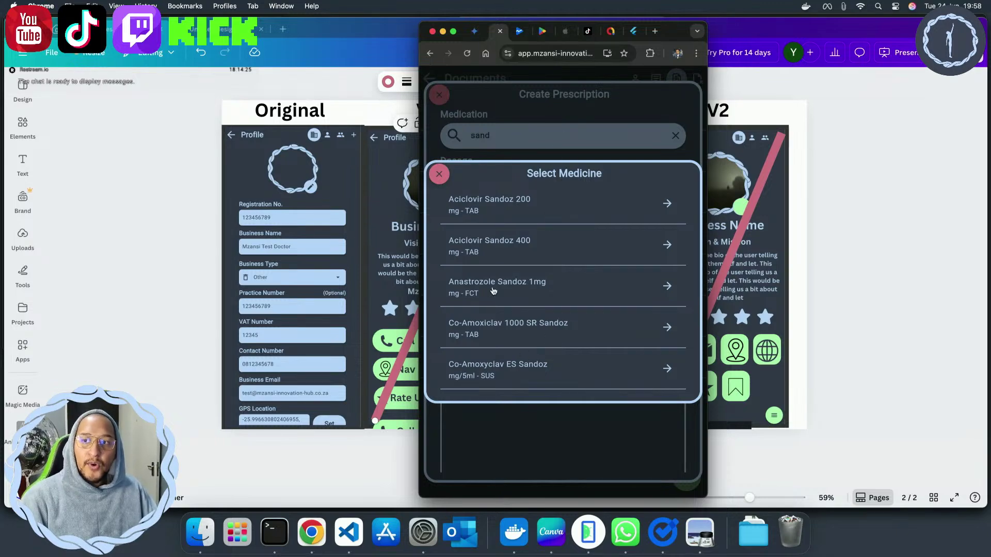
pyautogui.click(439, 174)
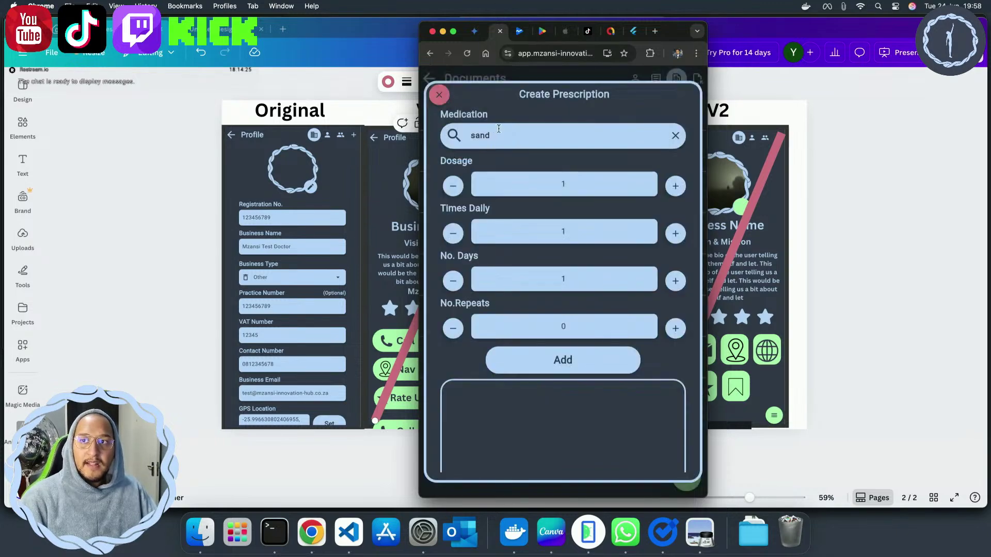
# Search the medicines for "dema" and select the Demazin Cold and Flu tablets for the prescription
pyautogui.write('dema')
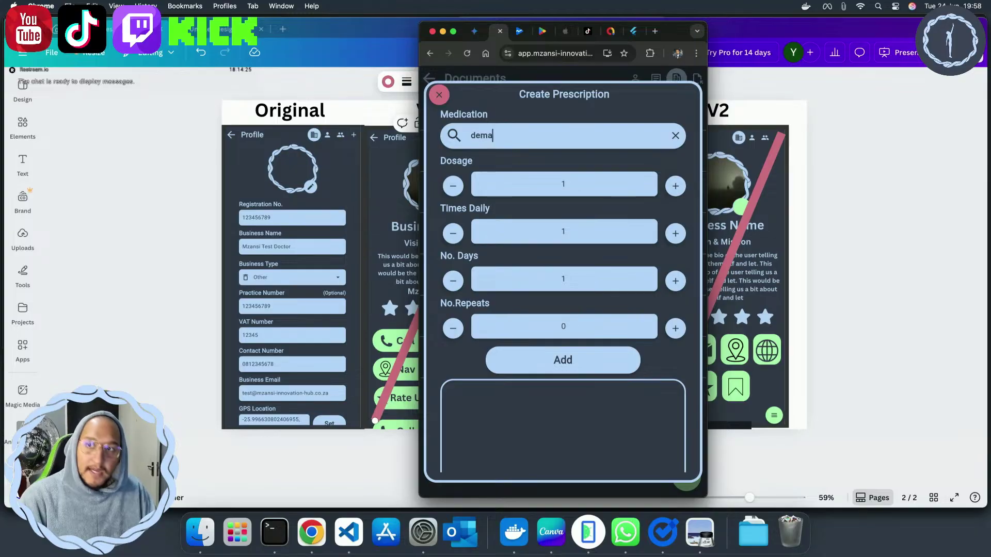
pyautogui.press('Return')
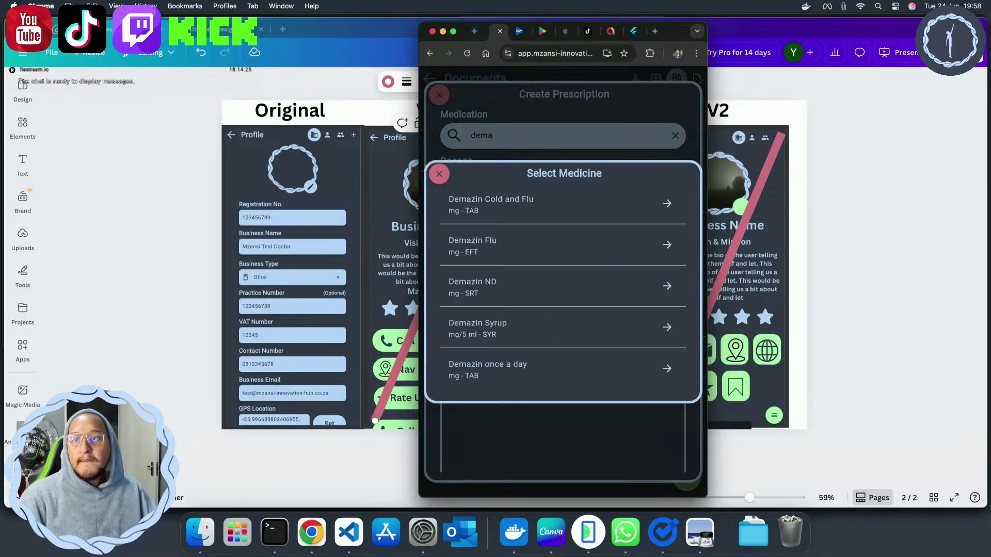
pyautogui.click(518, 211)
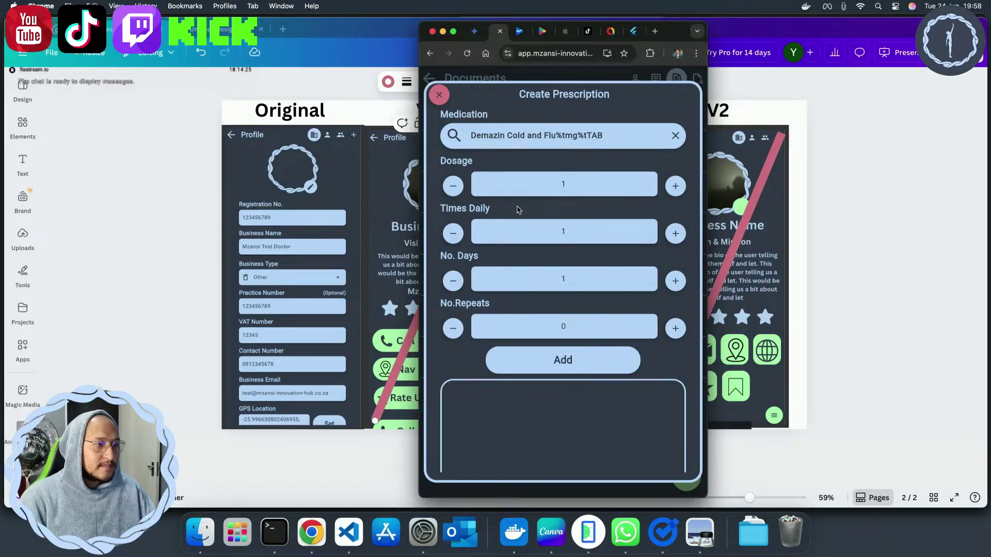
# Add the Demazin Cold and Flu tablets to the prescription with dosage 2, 3 times daily, for 5 days
pyautogui.click(676, 186)
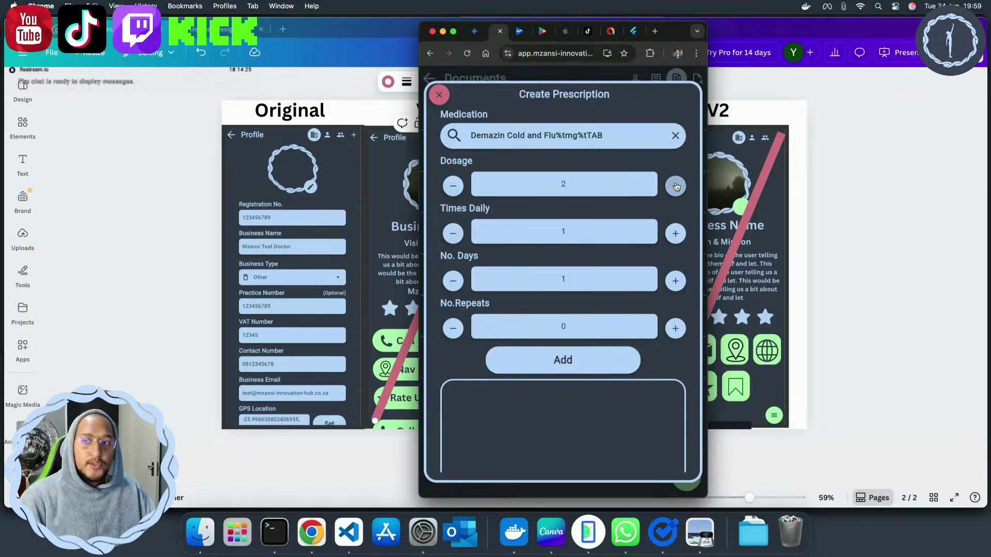
pyautogui.click(677, 235)
pyautogui.click(677, 235)
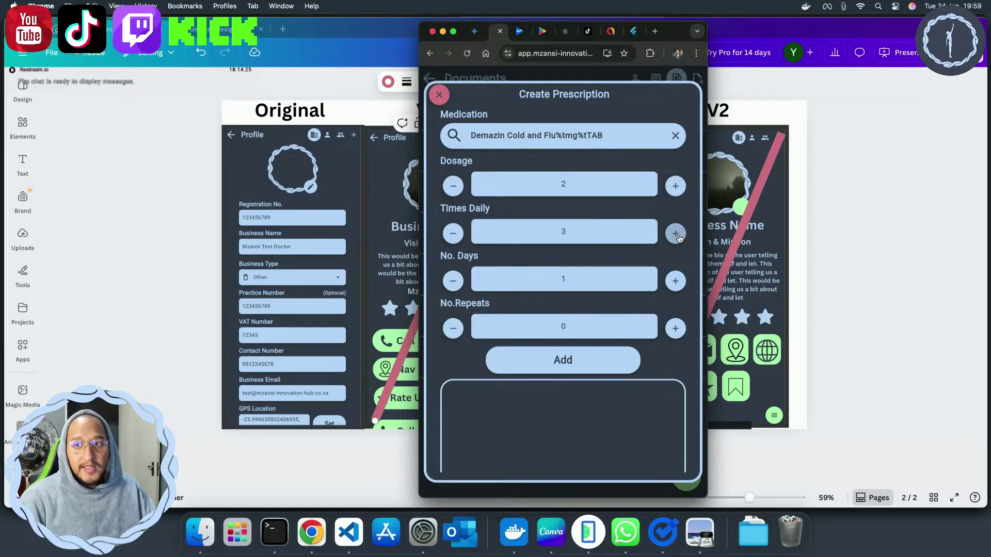
pyautogui.click(677, 283)
pyautogui.click(677, 282)
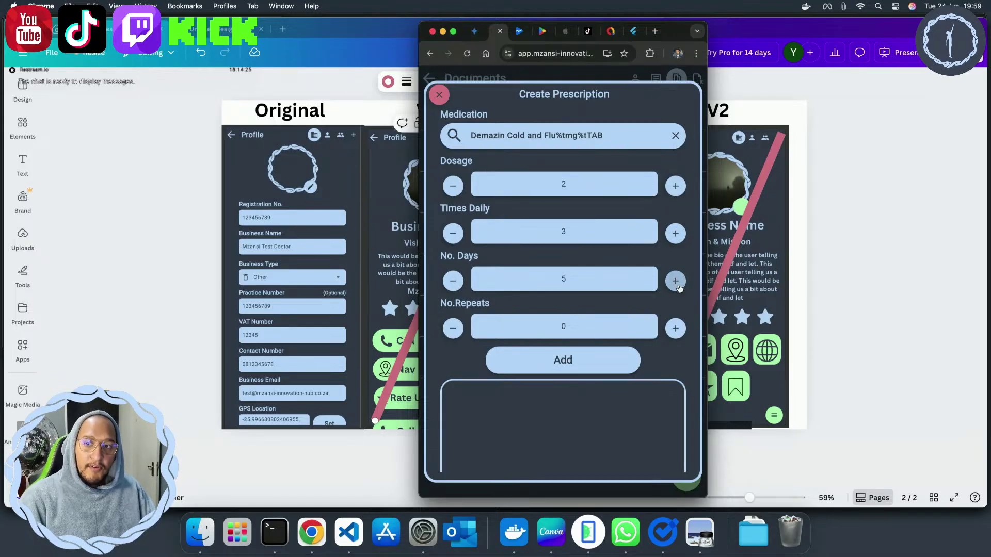
pyautogui.click(568, 361)
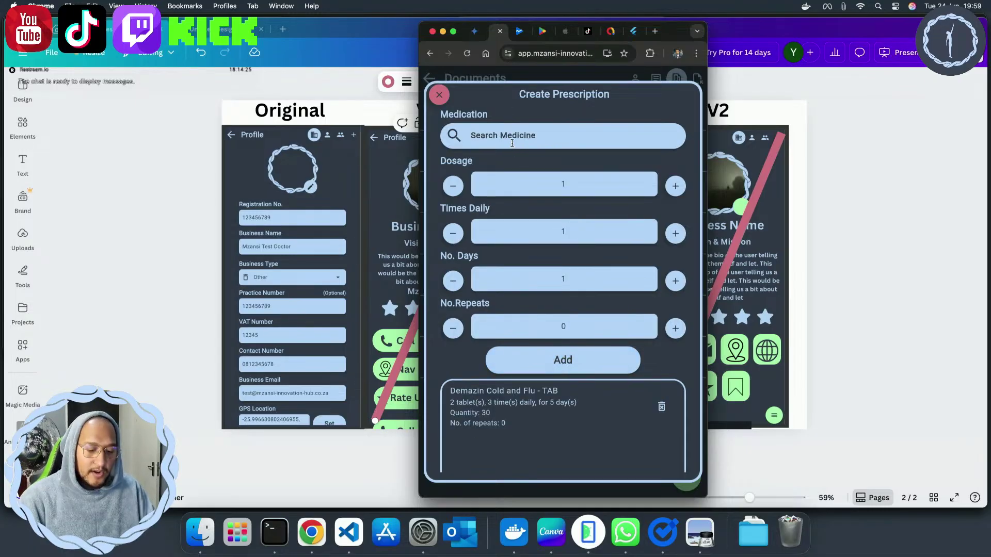
# Start a medicine search for "be", clear it, and close the prescription form without generating it
pyautogui.write('be')
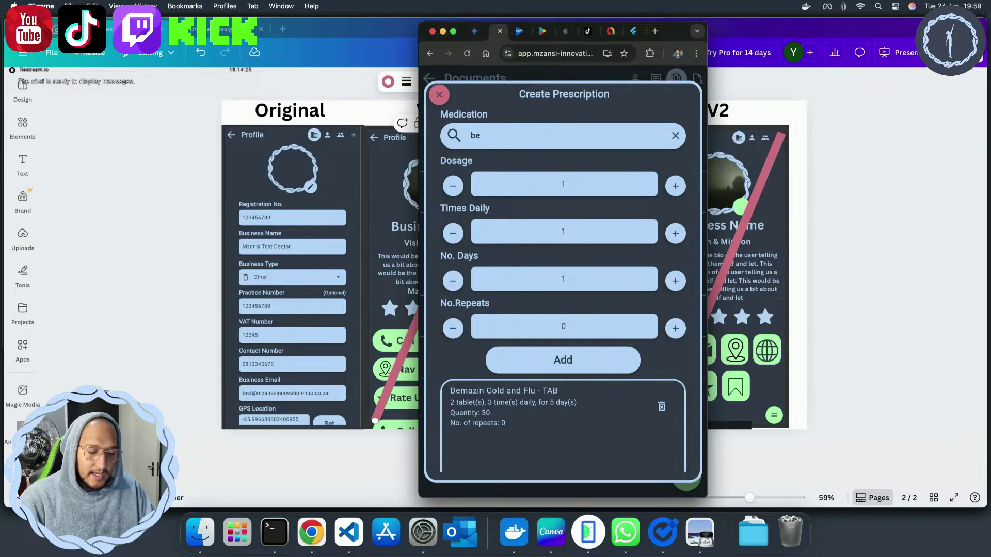
pyautogui.press('BackSpace')
pyautogui.press('BackSpace')
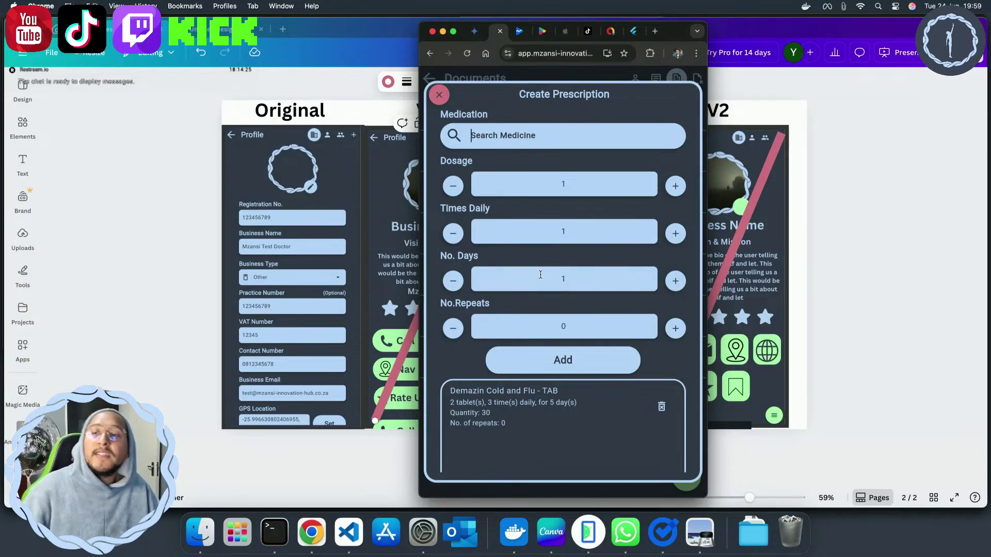
pyautogui.click(440, 97)
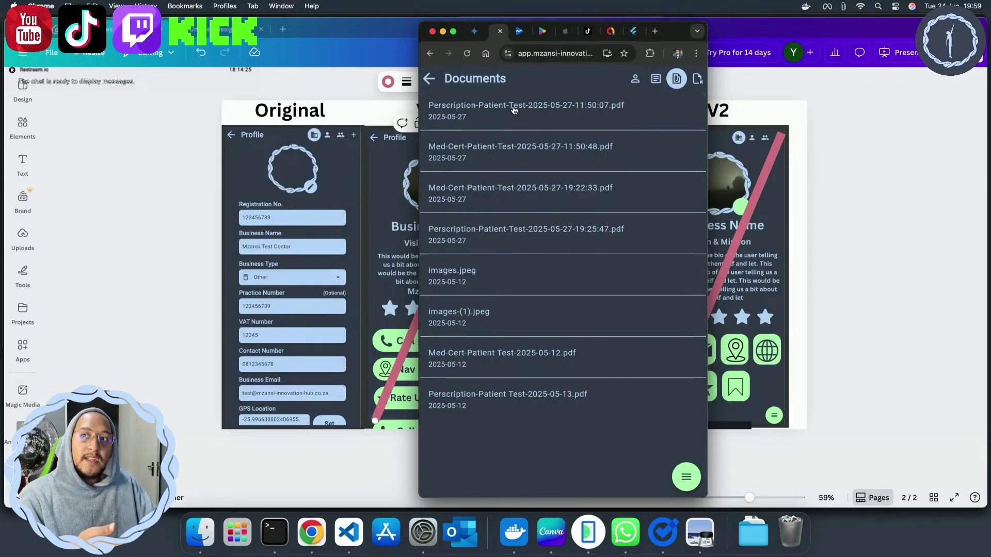
pyautogui.click(551, 112)
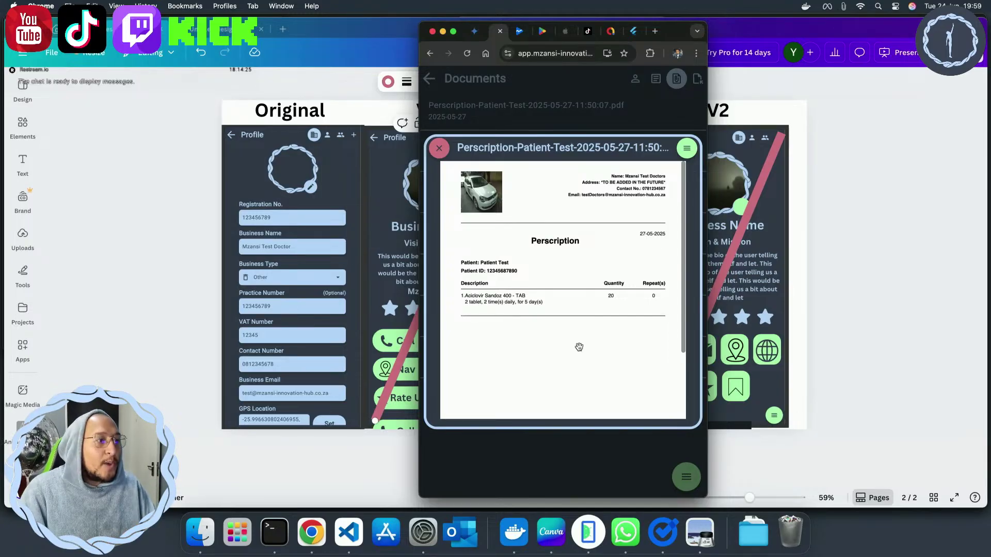
pyautogui.scroll(-5, 579, 347)
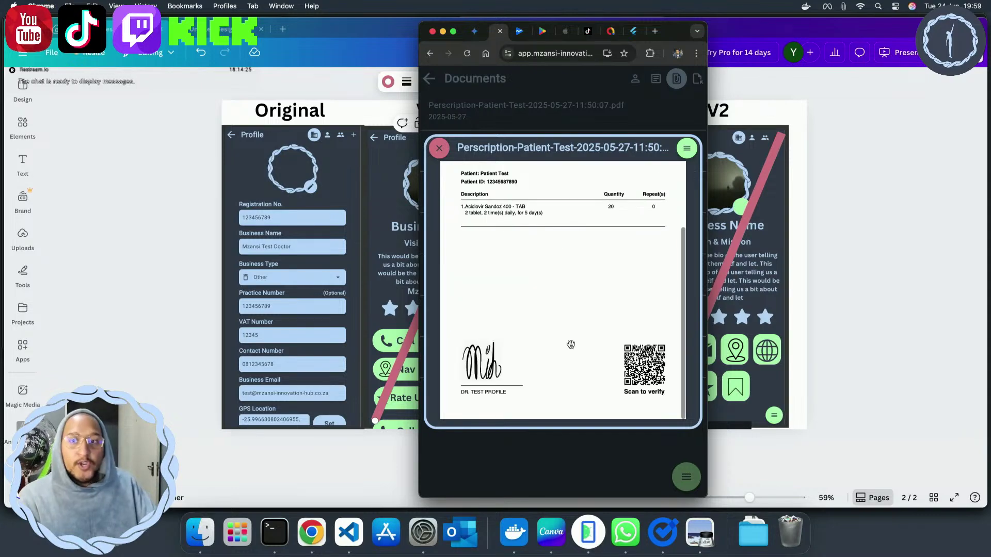
pyautogui.scroll(5, 570, 345)
pyautogui.scroll(-5, 570, 345)
pyautogui.scroll(5, 571, 345)
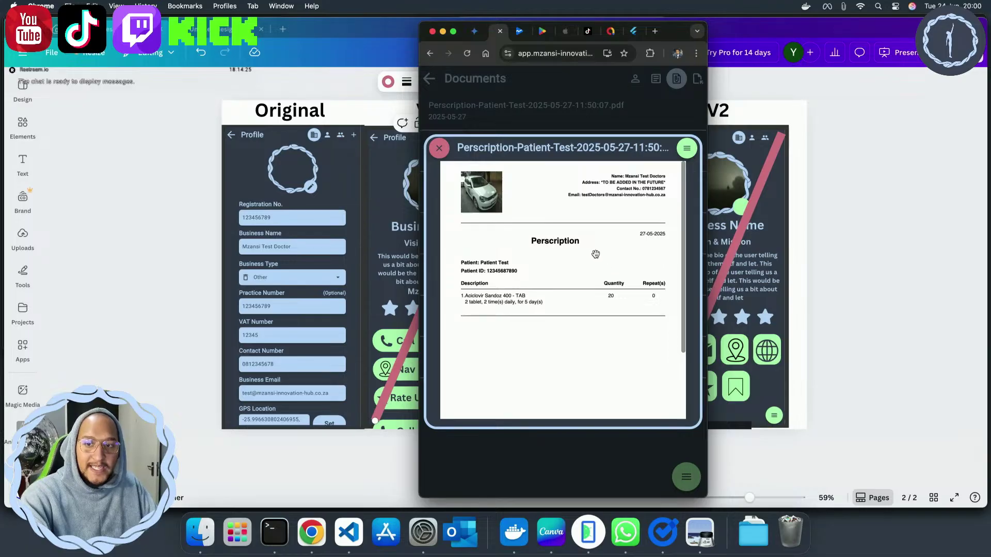
pyautogui.scroll(-3, 670, 294)
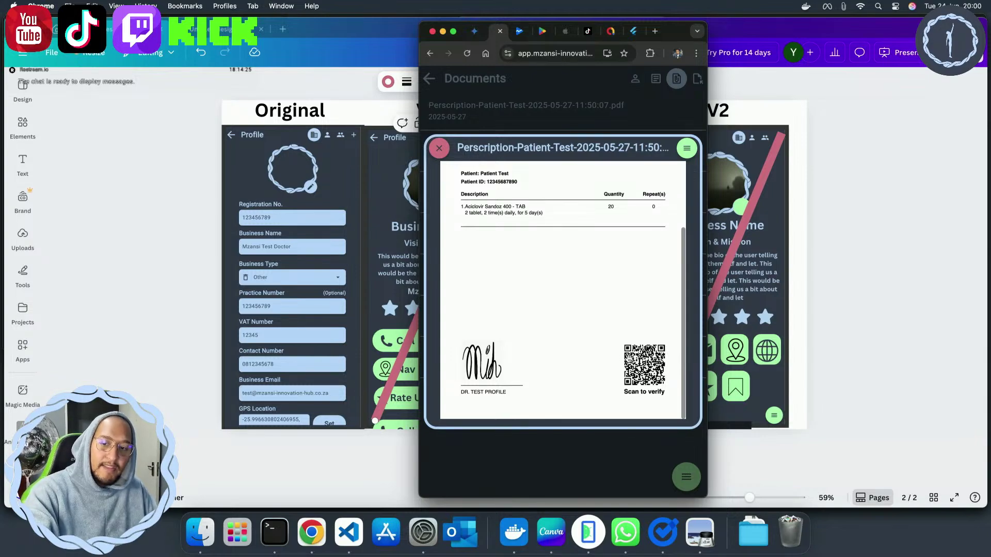
pyautogui.scroll(5, 646, 227)
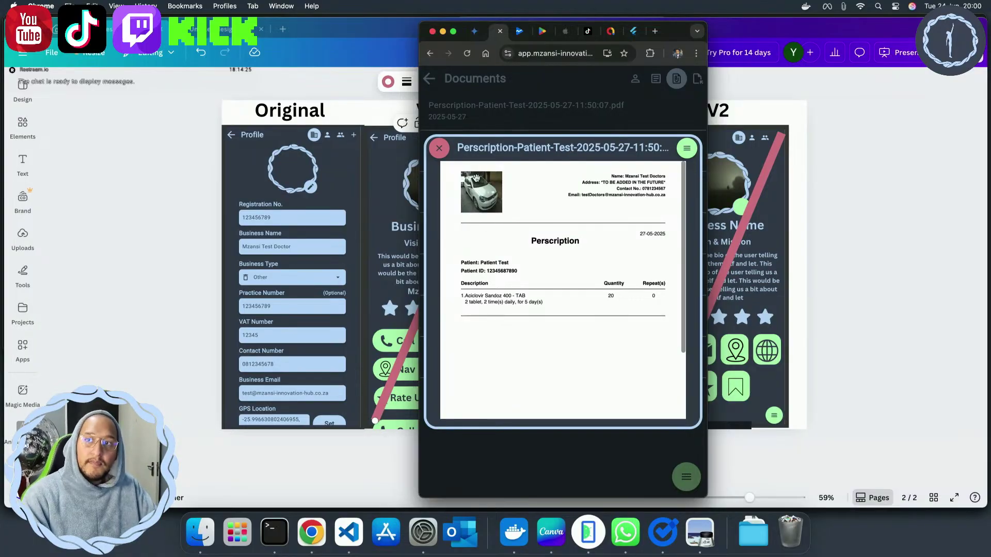
pyautogui.click(439, 149)
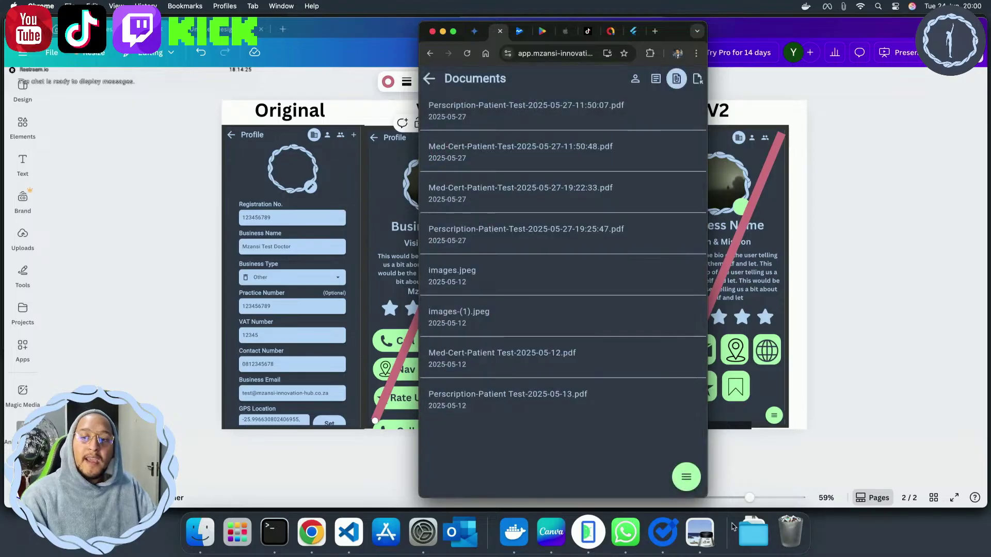
pyautogui.click(686, 476)
pyautogui.click(685, 419)
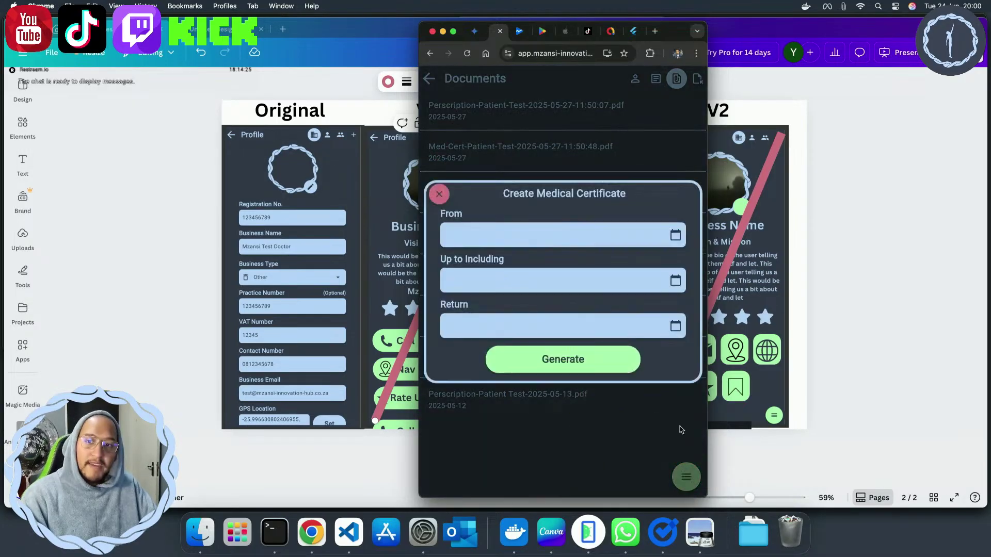
pyautogui.click(538, 434)
# Start a medical certificate for the patient running from 2025-06-24 up to and including 2025-06-26
pyautogui.click(686, 477)
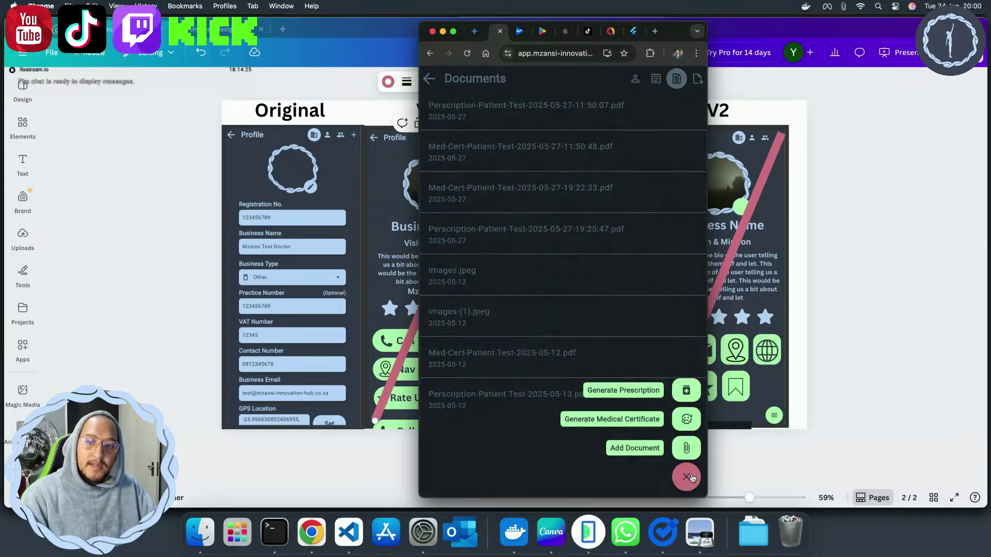
pyautogui.click(687, 420)
pyautogui.click(519, 235)
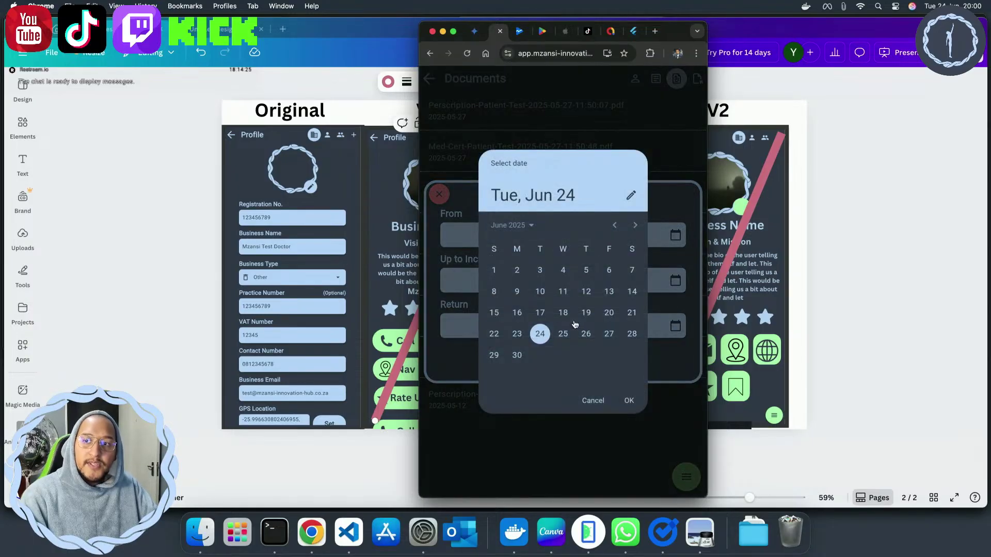
pyautogui.click(628, 401)
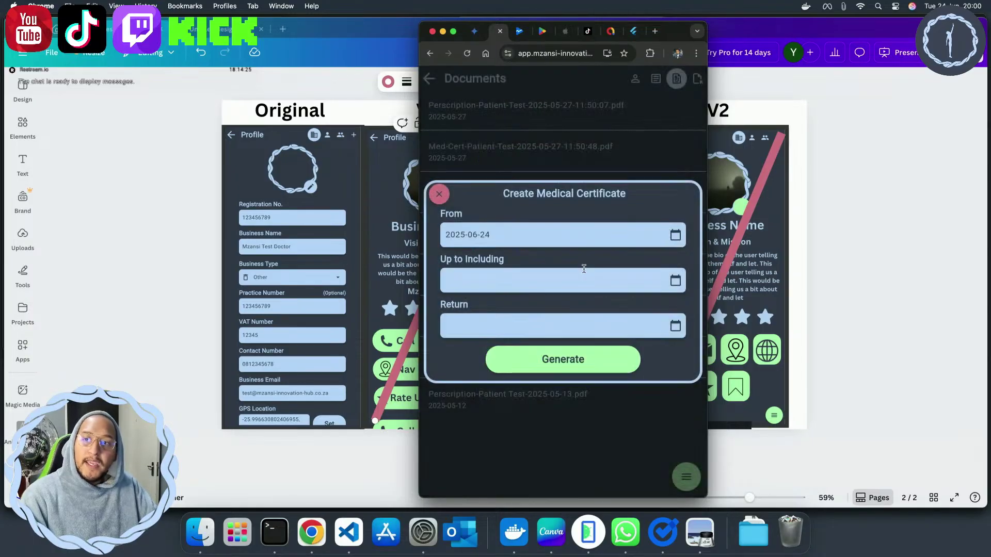
pyautogui.click(583, 269)
pyautogui.click(586, 333)
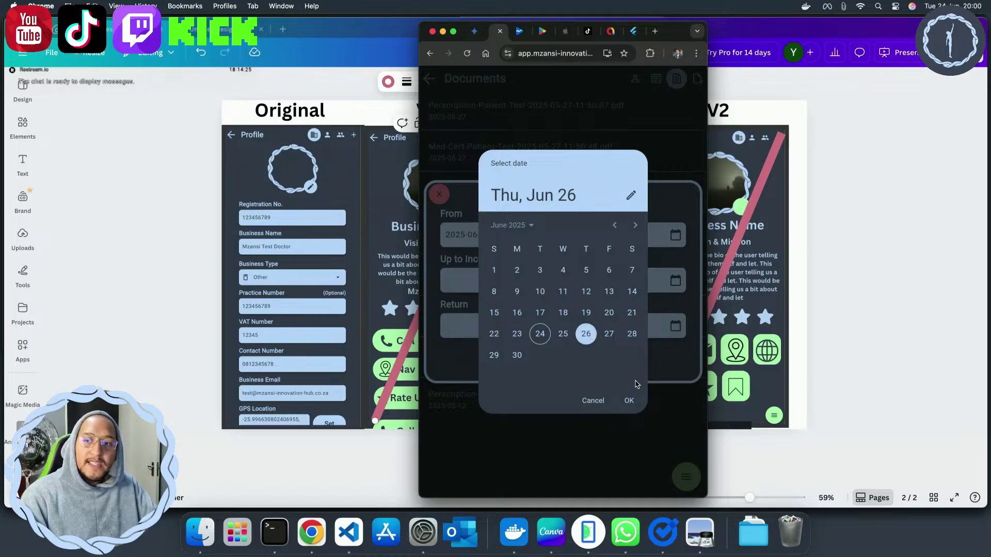
pyautogui.click(627, 401)
# Set the certificate's return date to 2025-06-27, generate the medical certificate, and dismiss the success message
pyautogui.click(614, 337)
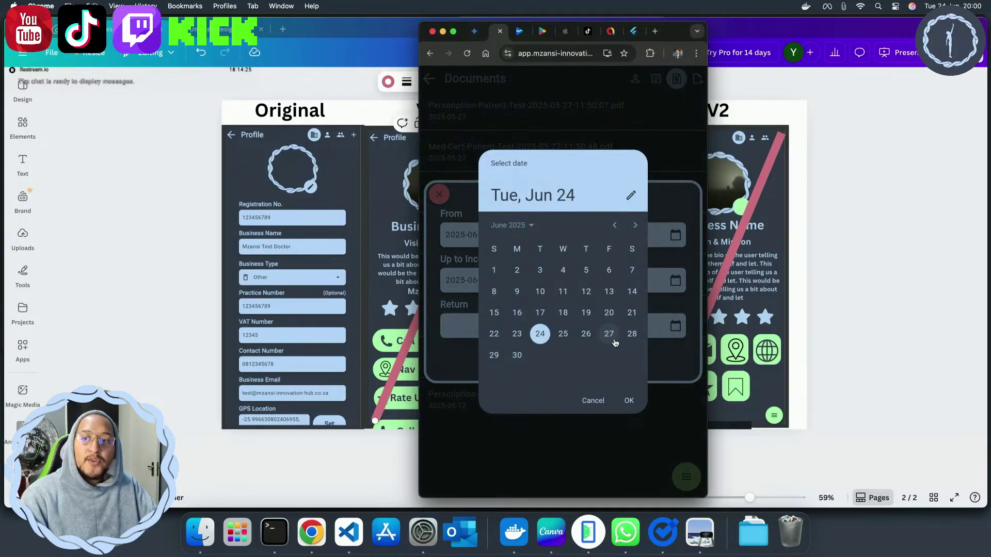
pyautogui.click(609, 333)
pyautogui.click(628, 400)
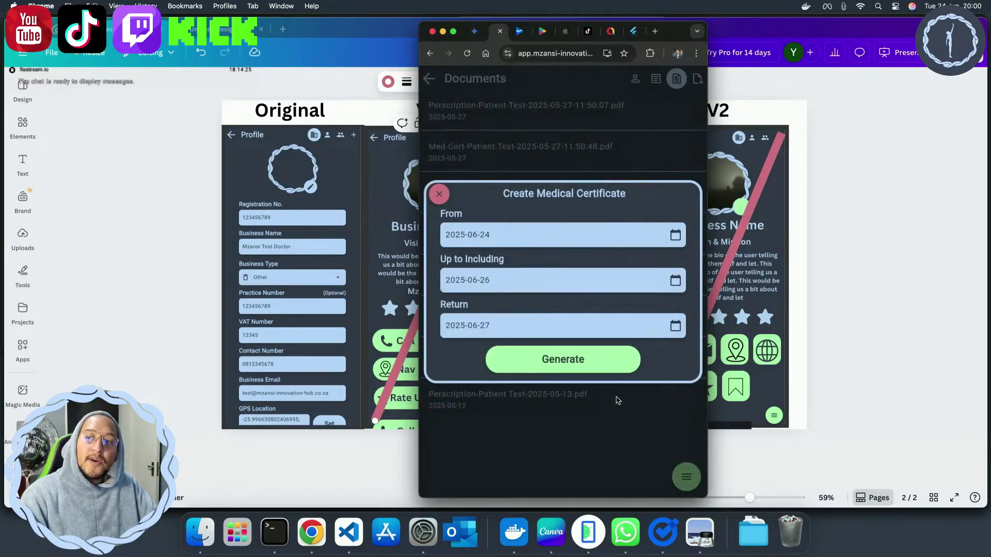
pyautogui.click(589, 363)
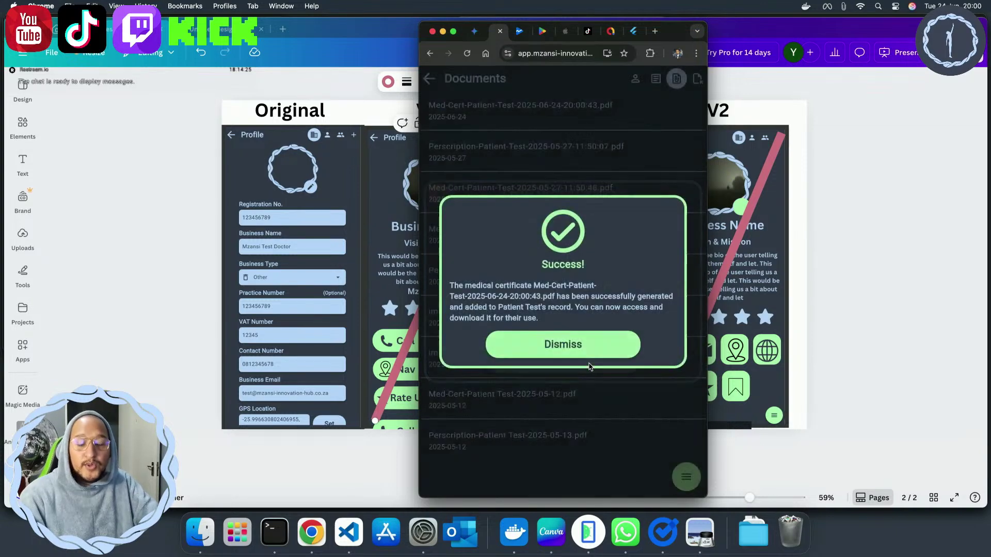
pyautogui.click(588, 353)
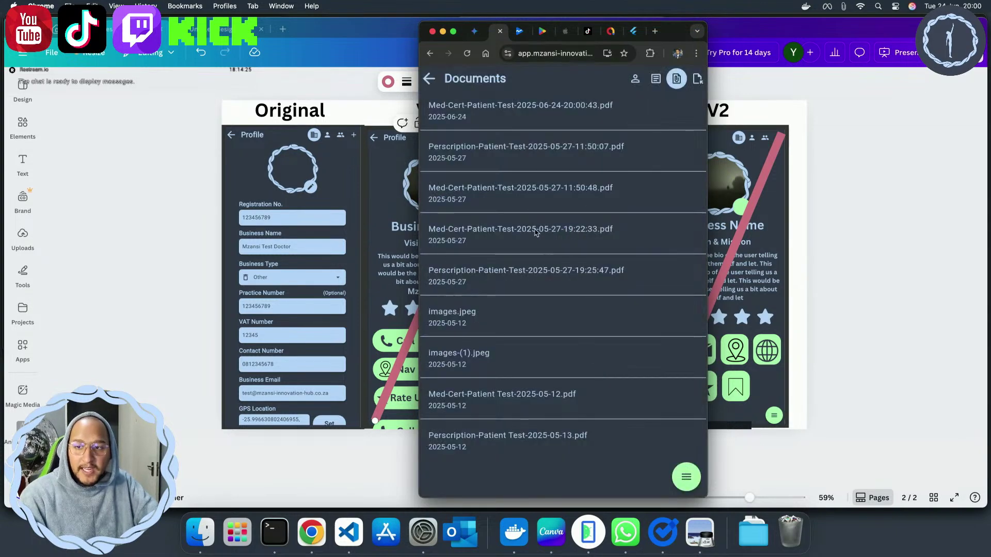
# Open the newly generated medical certificate, review its wording, dates, signature area and QR code, and close it
pyautogui.click(519, 125)
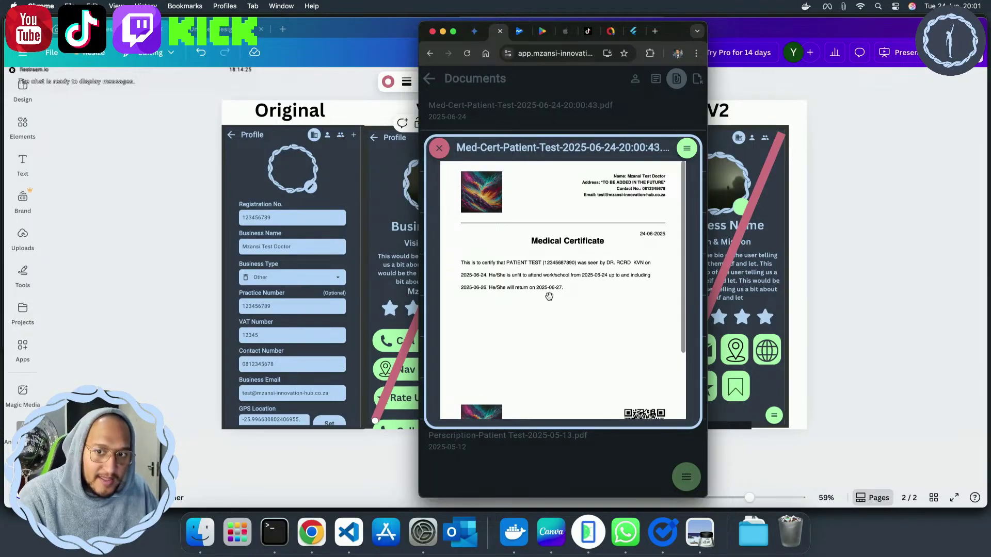
pyautogui.scroll(-3, 542, 299)
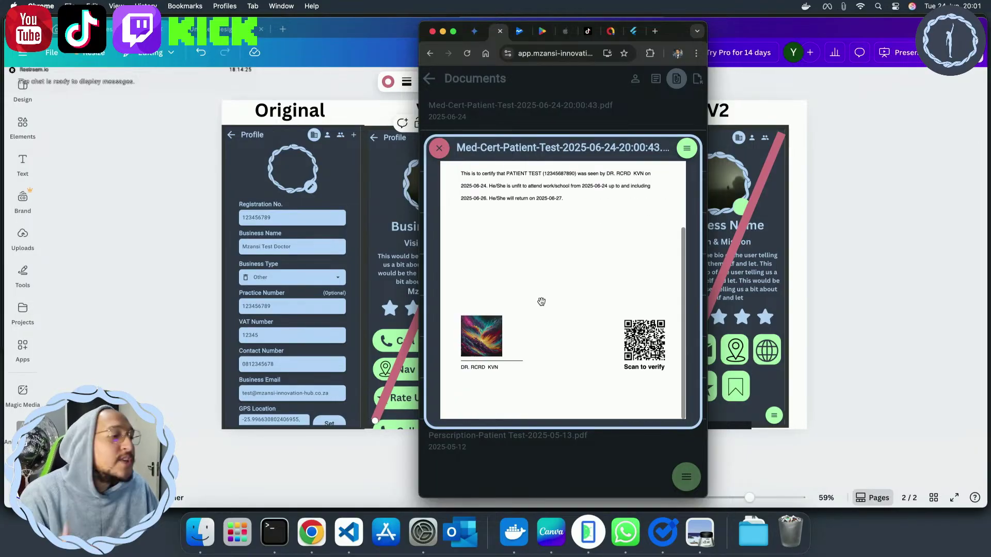
pyautogui.scroll(4, 541, 300)
pyautogui.scroll(-4, 541, 303)
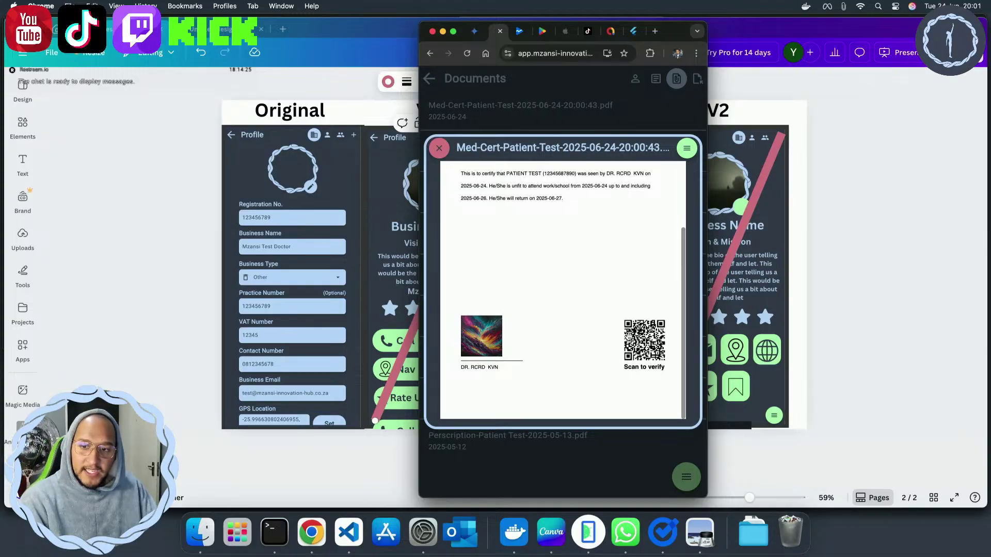
pyautogui.scroll(4, 627, 332)
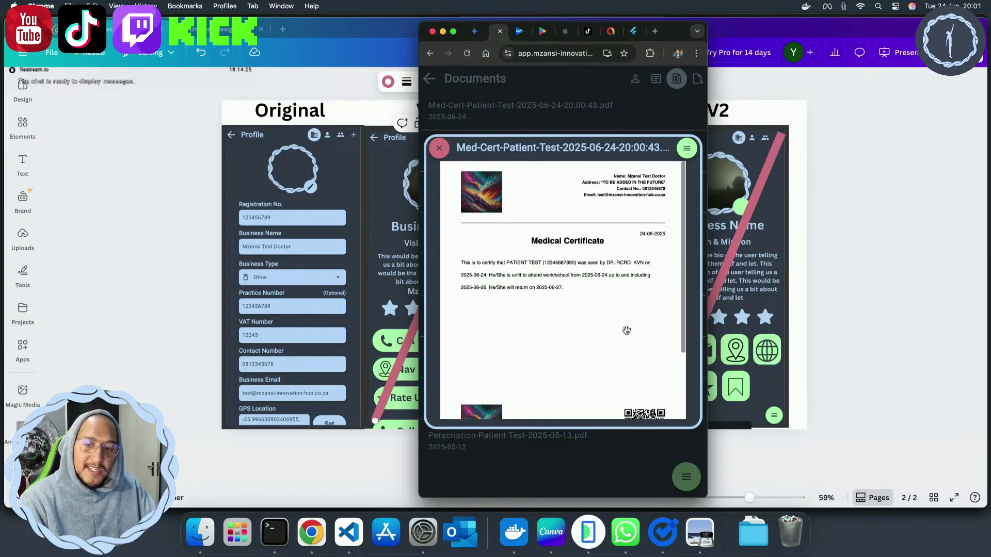
pyautogui.click(446, 149)
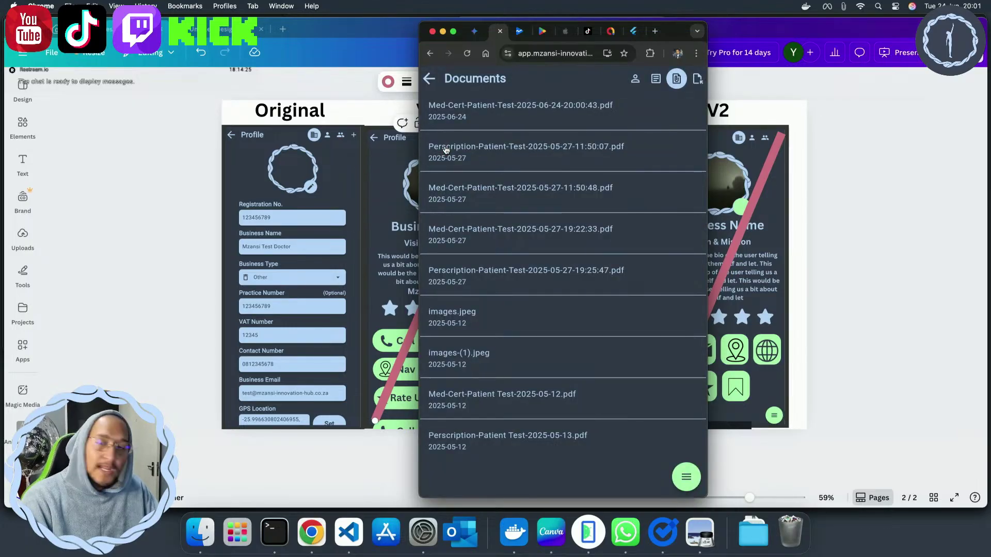
# Open the patient's claims, start generating a claim/statement document, and view the date of service picker without changing the date
pyautogui.click(697, 84)
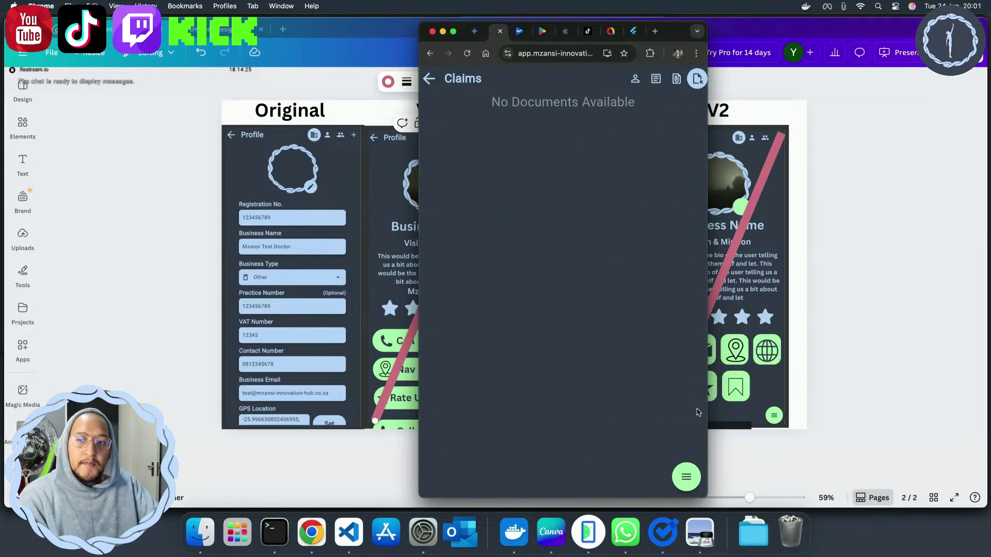
pyautogui.click(697, 480)
pyautogui.click(686, 448)
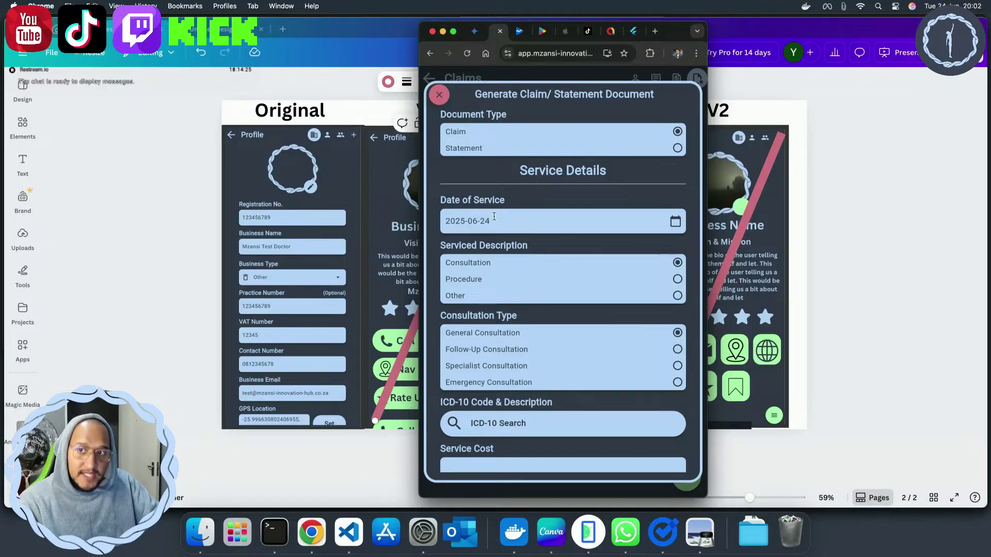
pyautogui.click(550, 226)
pyautogui.click(593, 400)
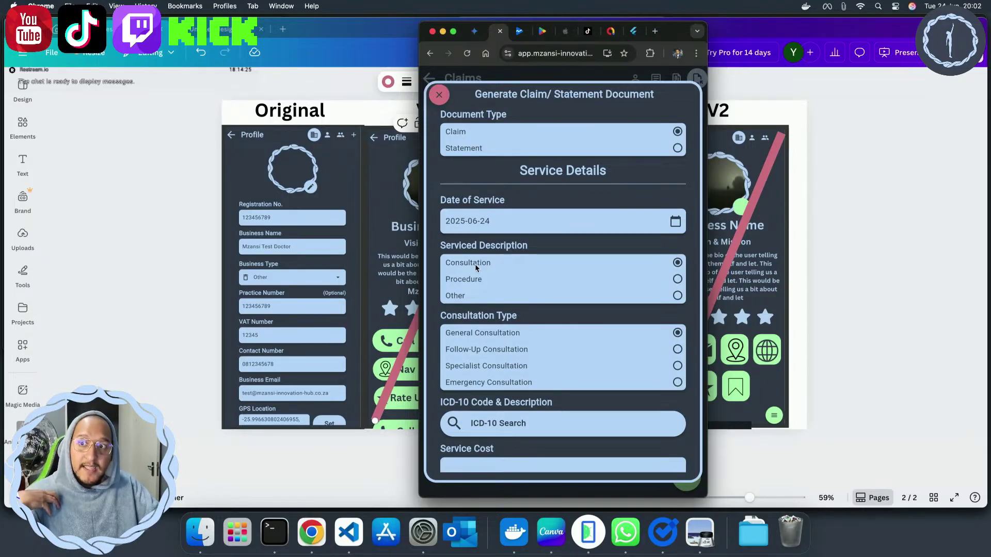
# Compare the form fields for the Procedure, Other and Consultation service descriptions, finishing with Consultation selected
pyautogui.click(464, 279)
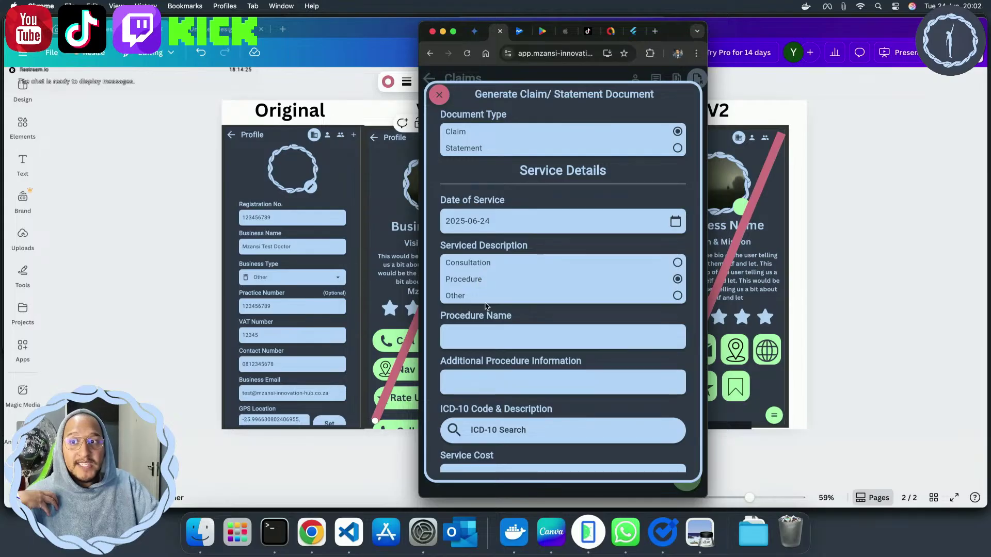
pyautogui.click(485, 299)
pyautogui.click(490, 263)
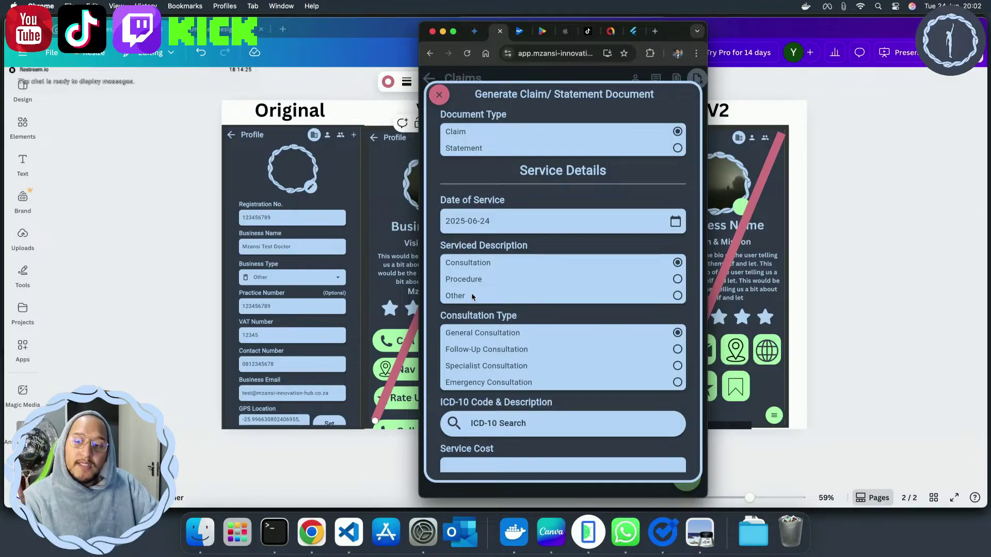
pyautogui.click(483, 279)
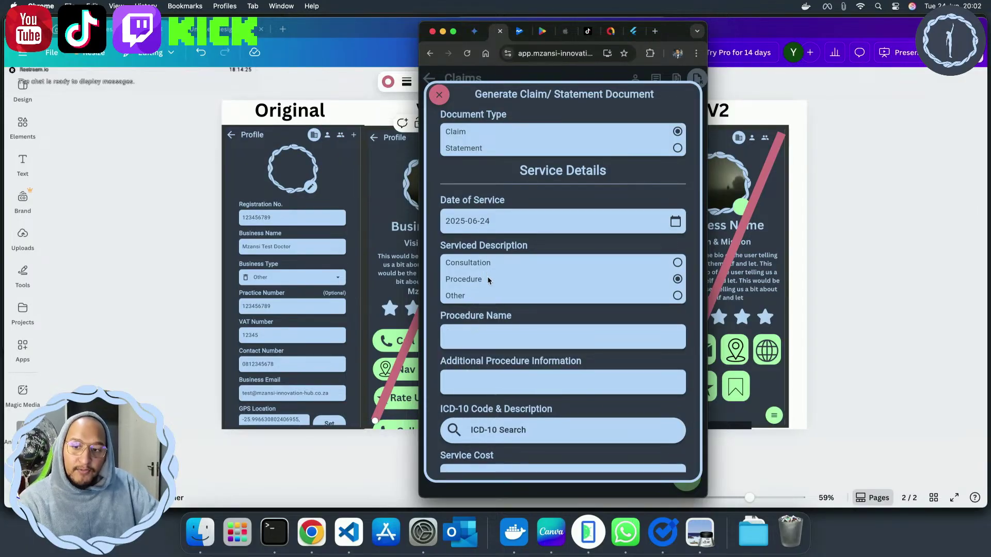
pyautogui.click(486, 294)
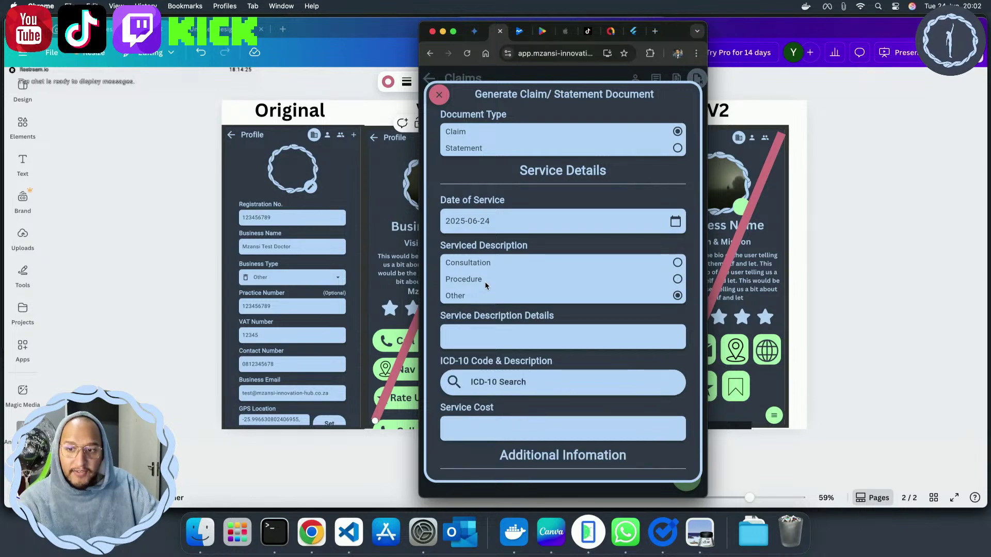
pyautogui.click(484, 279)
pyautogui.click(484, 264)
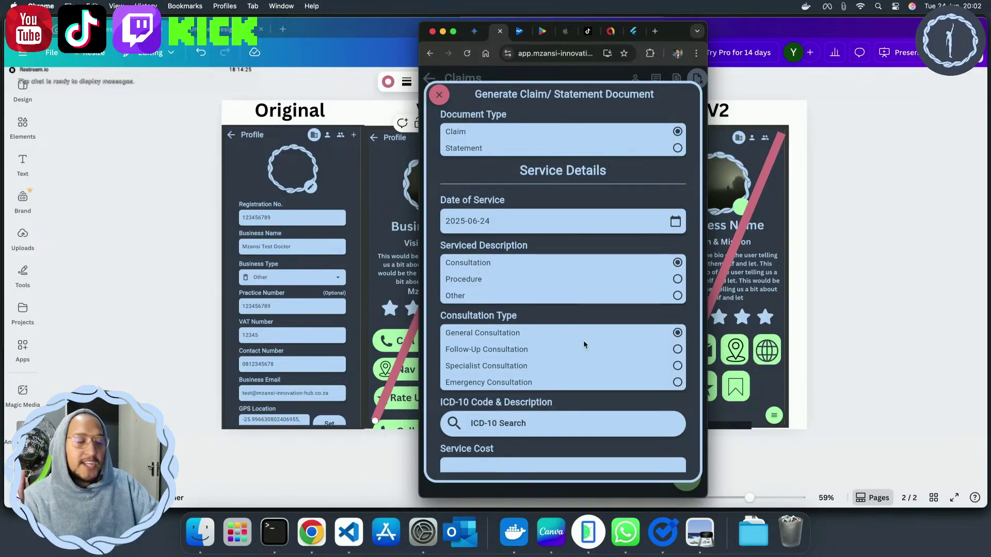
# Look up ICD-10 code I10 for the claim and choose Essential (primary) hypertension
pyautogui.scroll(-2, 581, 338)
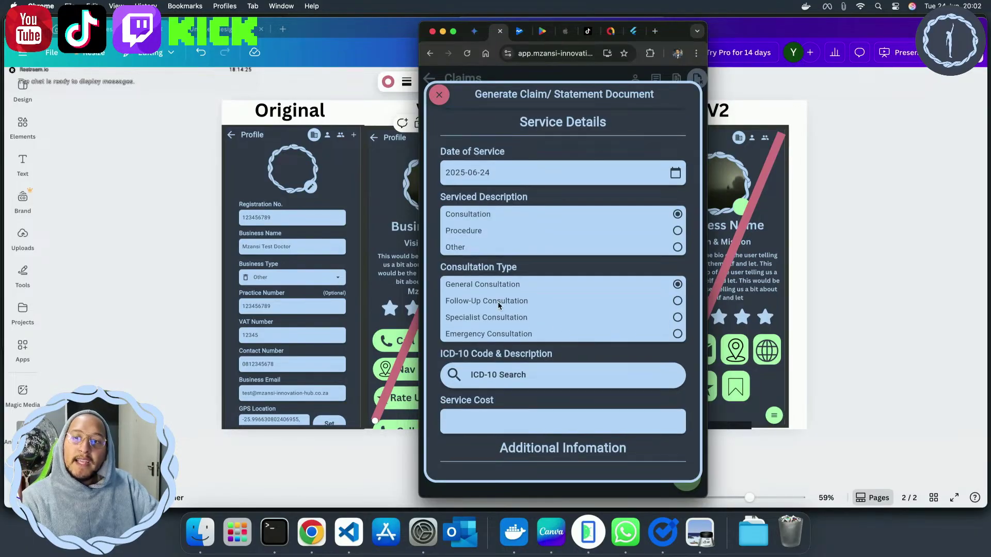
pyautogui.scroll(-3, 556, 324)
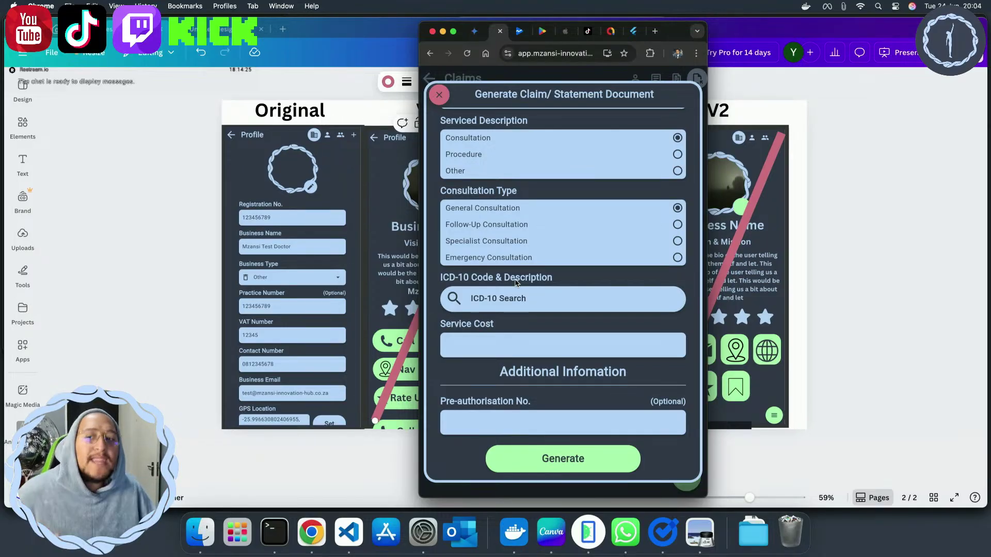
pyautogui.click(524, 307)
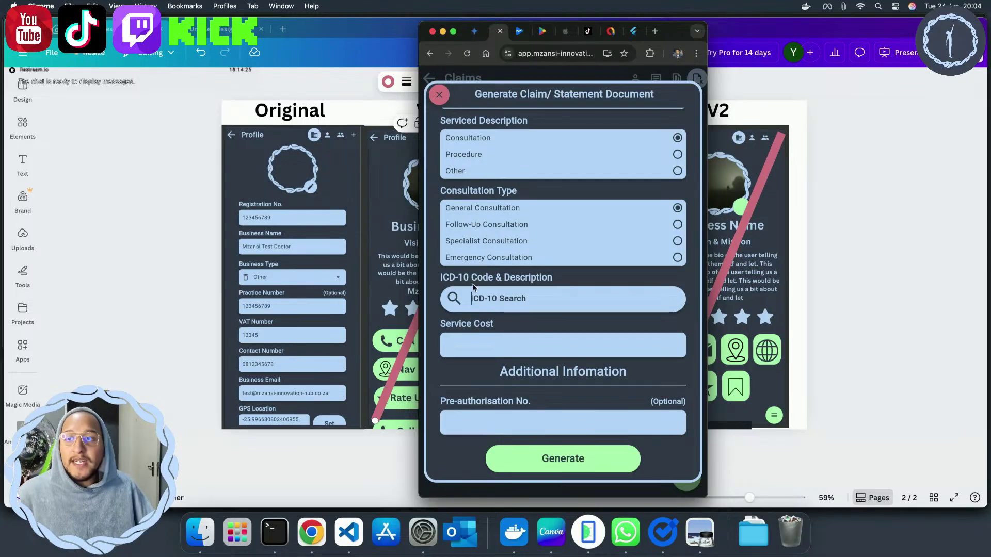
pyautogui.write('I10')
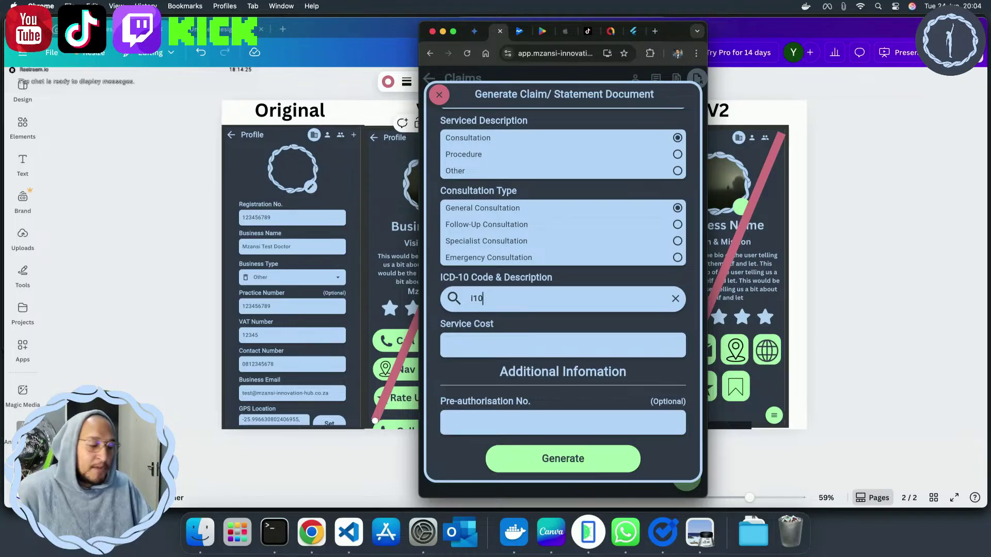
pyautogui.press('Return')
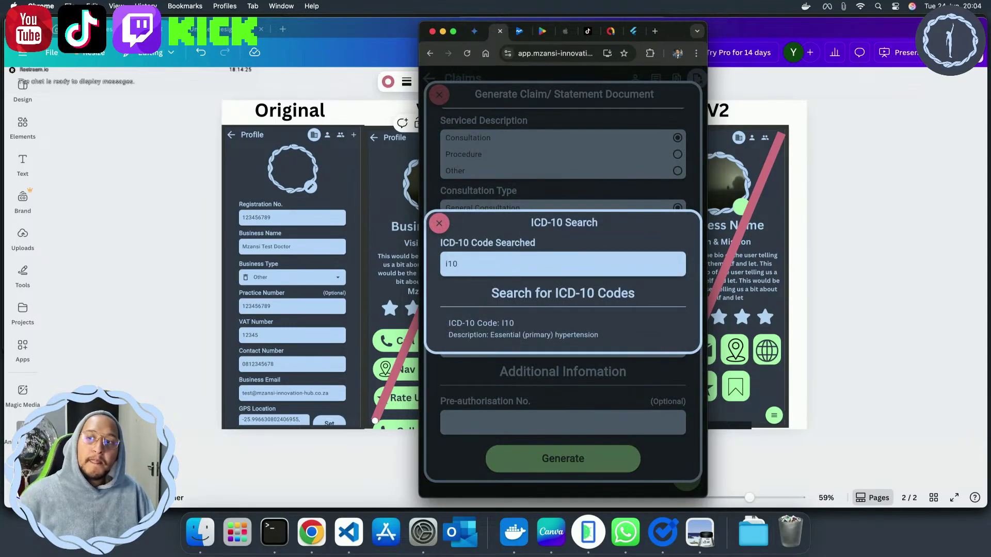
pyautogui.click(572, 340)
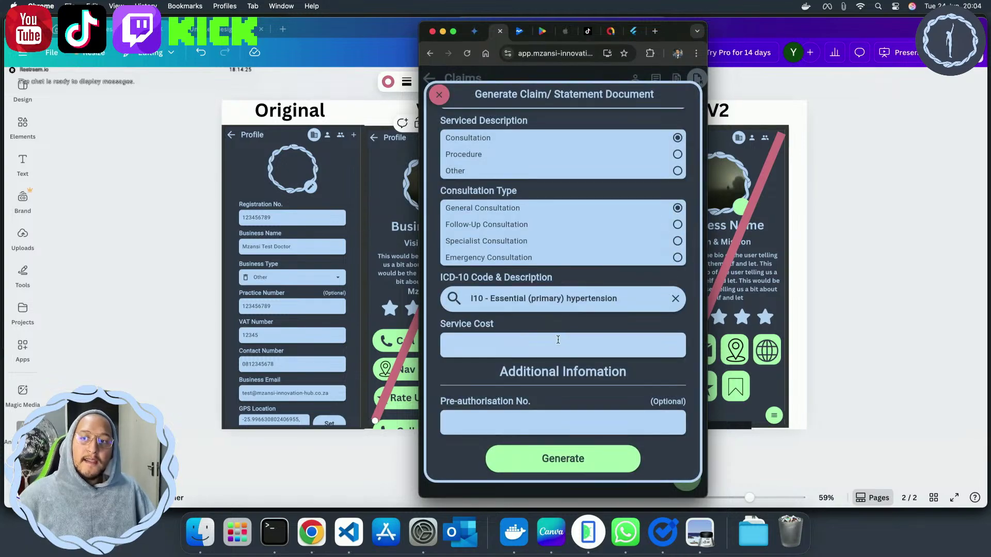
# Set the service cost to 500, generate the claim for the general consultation, and dismiss the success message
pyautogui.click(557, 339)
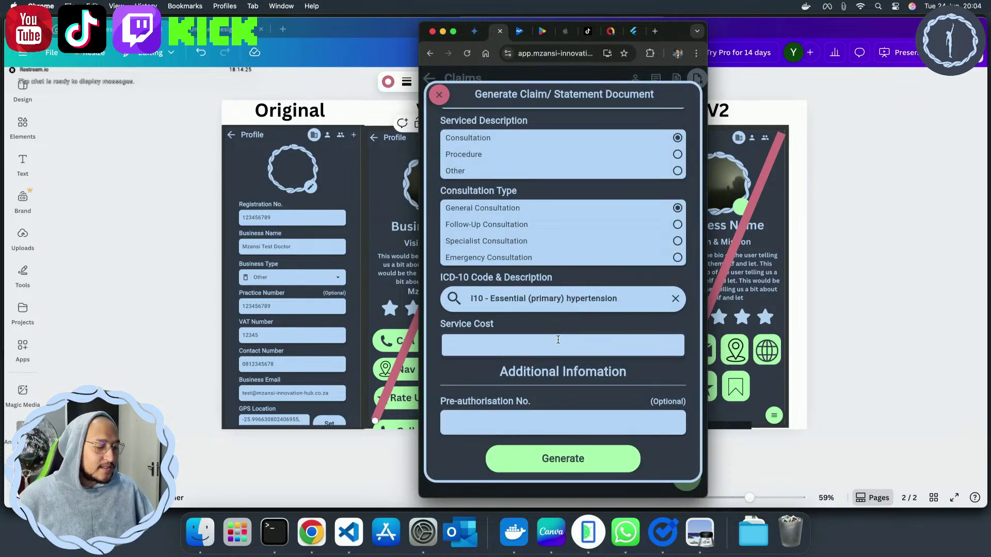
pyautogui.write('500')
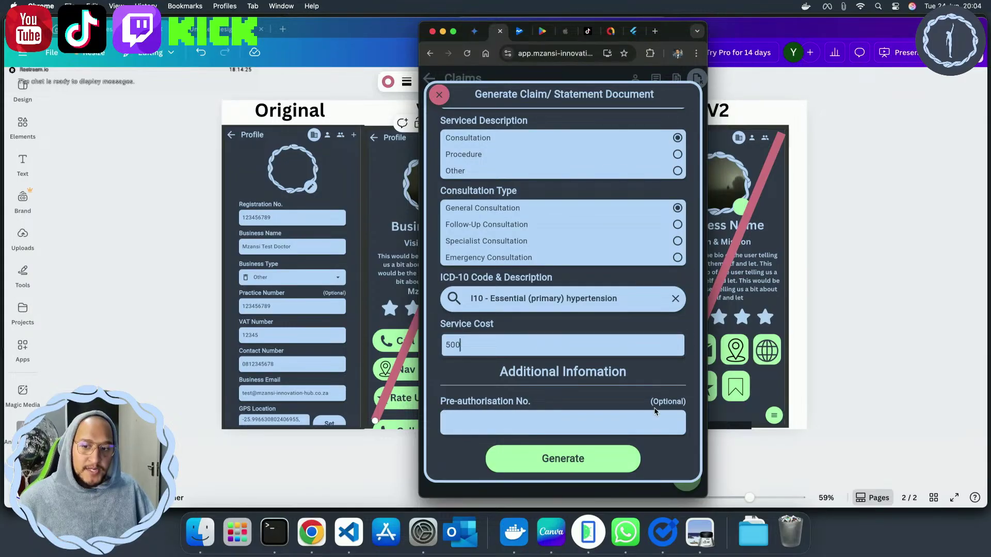
pyautogui.click(556, 459)
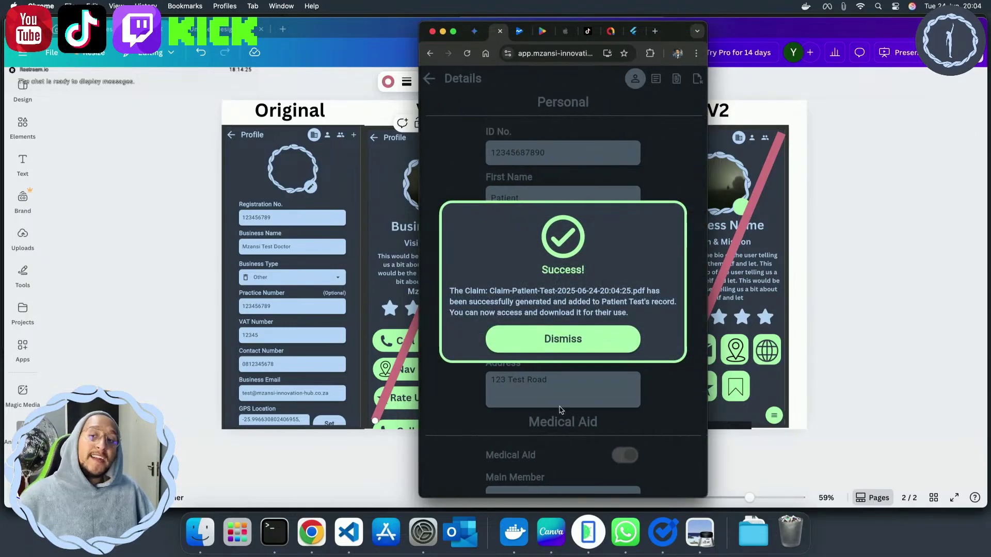
pyautogui.click(558, 335)
# Open the newly generated claim from the patient's claims and review its details, signature area and QR code
pyautogui.click(696, 79)
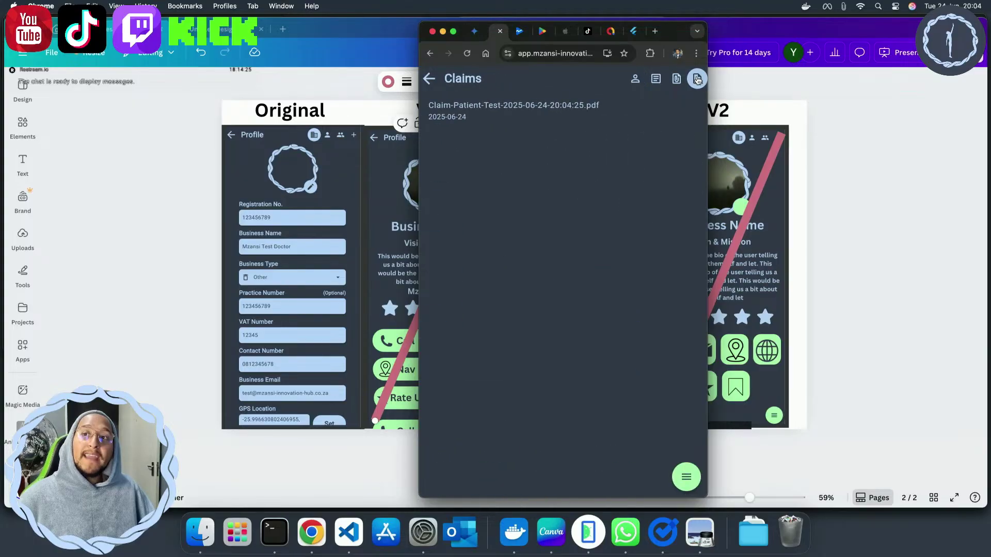
pyautogui.click(531, 105)
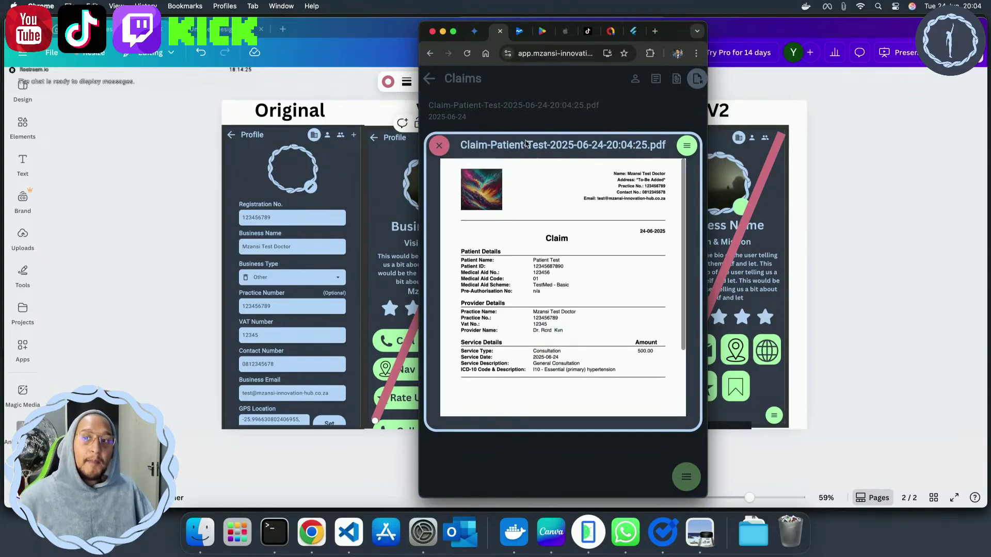
pyautogui.scroll(-5, 594, 287)
pyautogui.scroll(5, 595, 289)
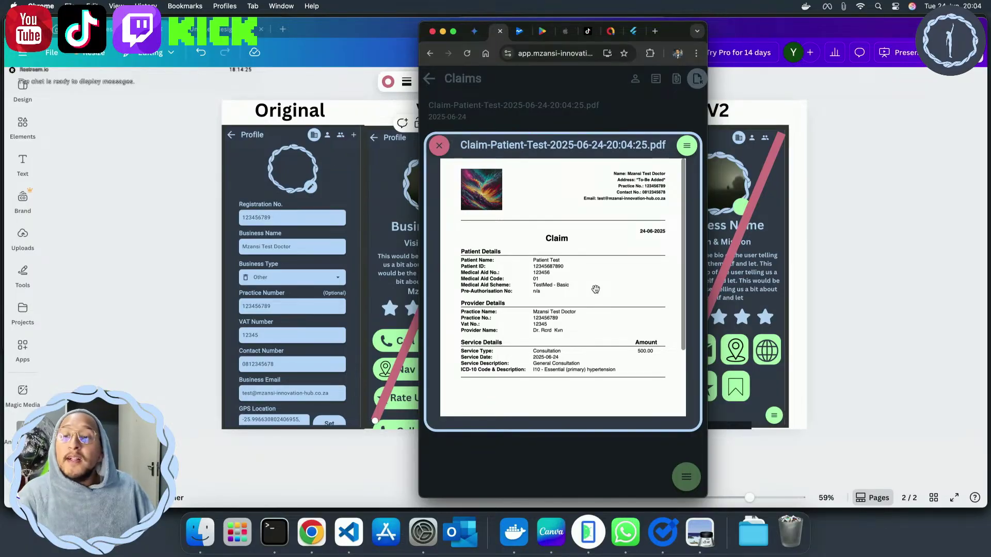
pyautogui.scroll(-4, 532, 299)
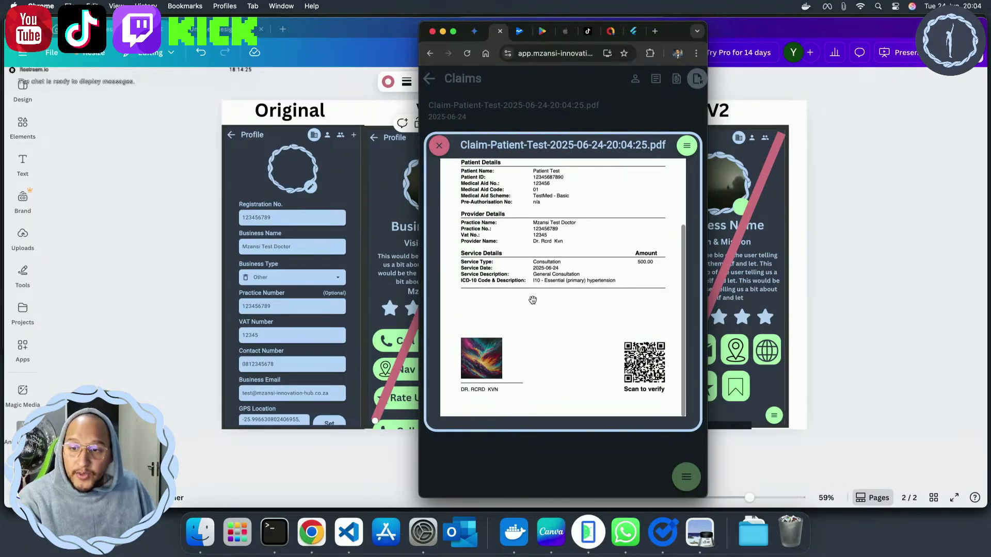
pyautogui.scroll(4, 532, 299)
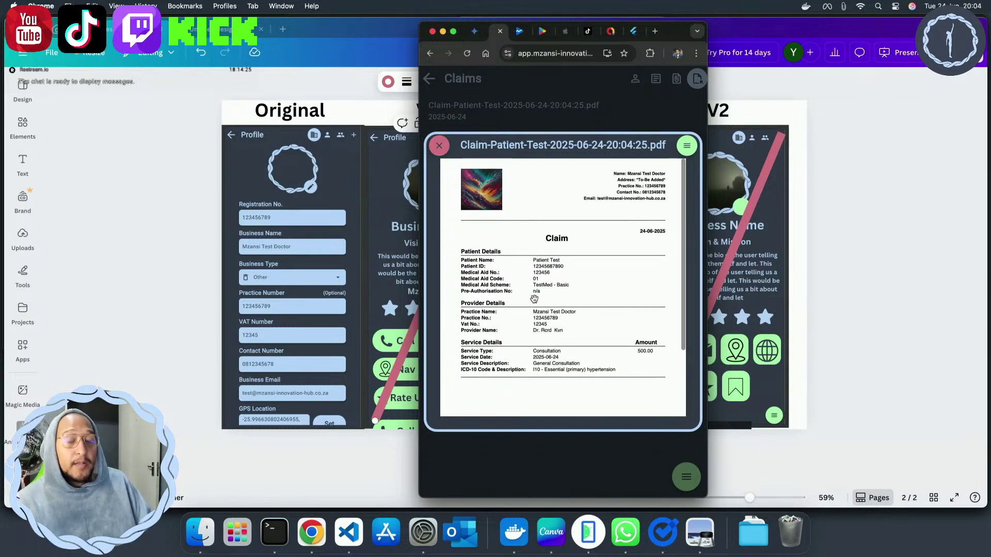
# Download the claim PDF, open the downloaded file, hide the page thumbnails and enlarge the page
pyautogui.click(686, 145)
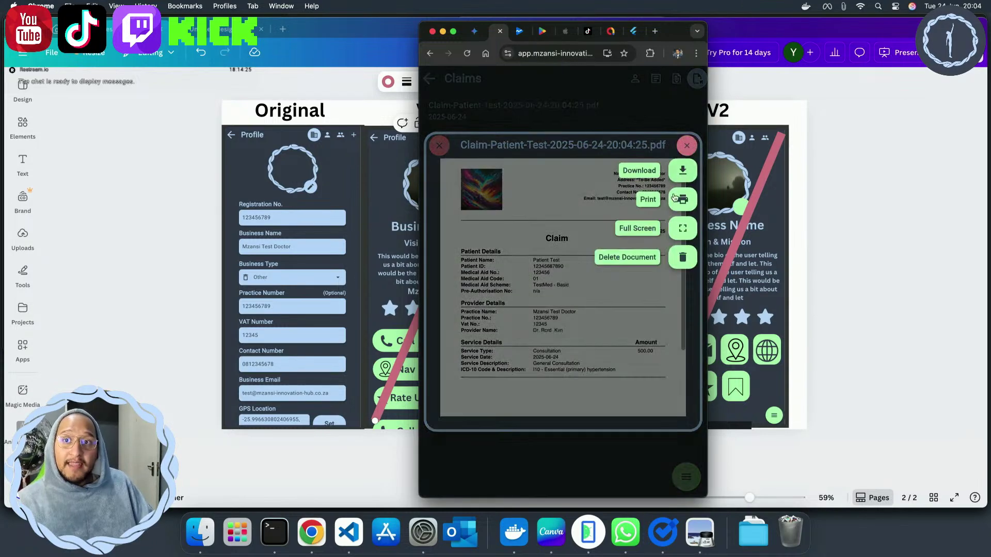
pyautogui.click(682, 174)
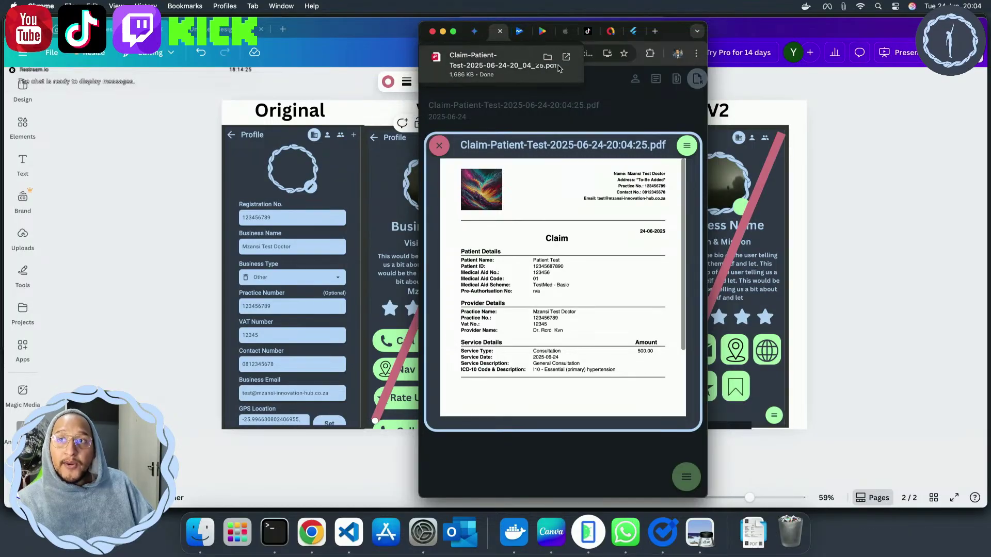
pyautogui.click(512, 61)
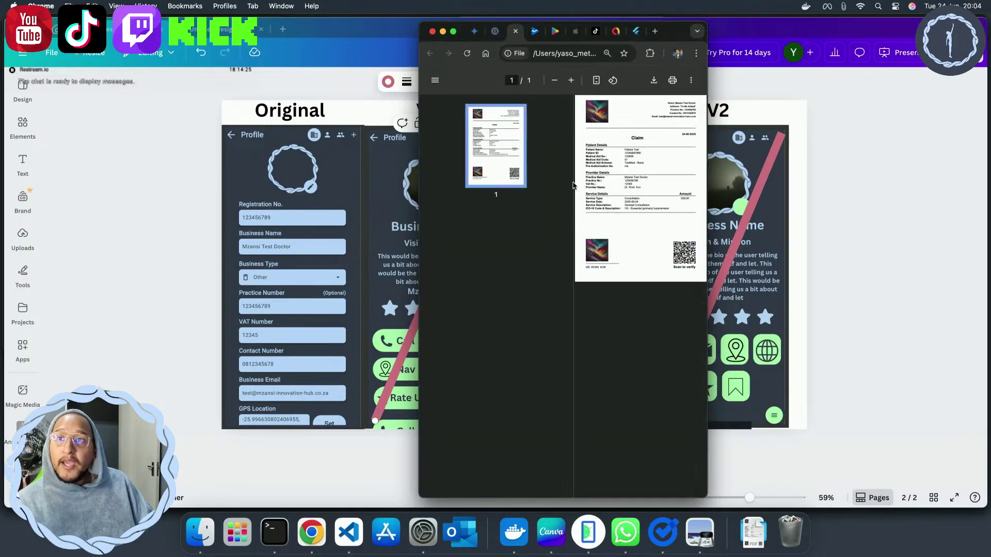
pyautogui.click(435, 80)
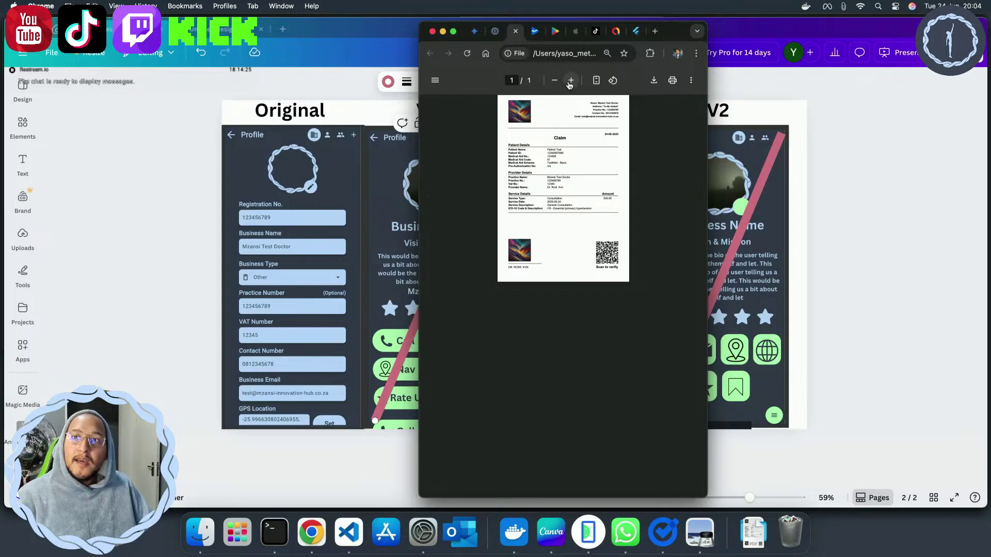
pyautogui.click(571, 80)
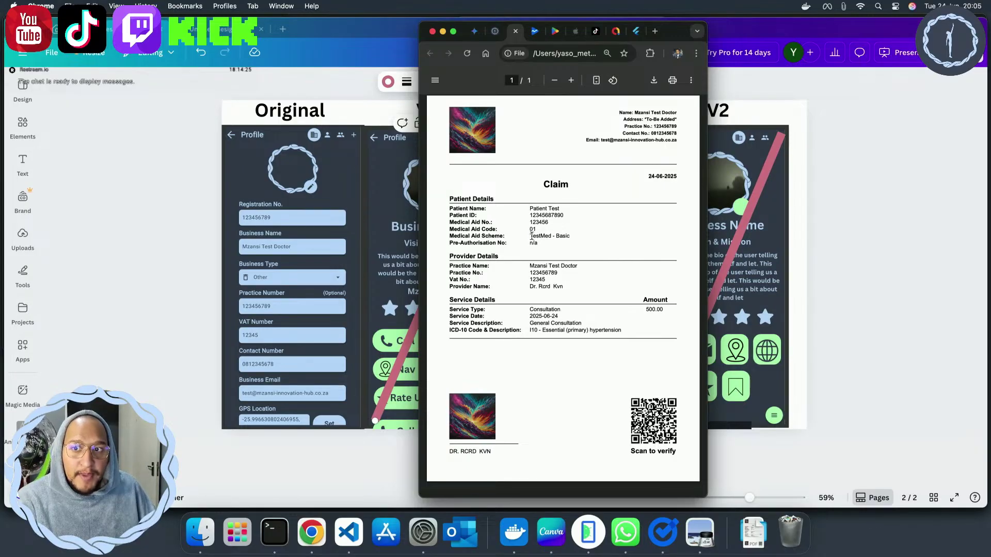
# Examine the medical aid scheme, patient, provider and service details in the downloaded claim, clearing the text selection when finished
pyautogui.moveTo(531, 236); pyautogui.dragTo(568, 238)
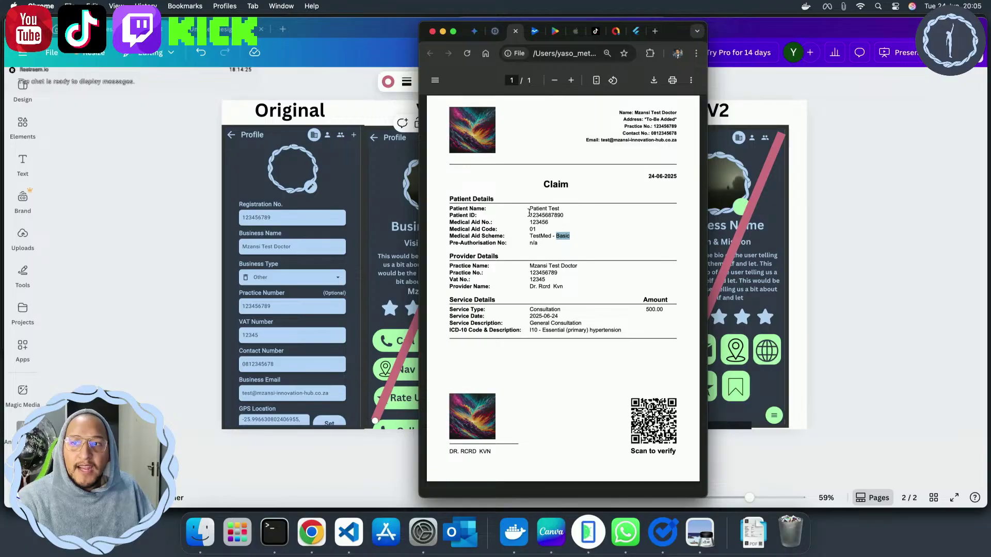
pyautogui.moveTo(529, 208); pyautogui.dragTo(606, 301)
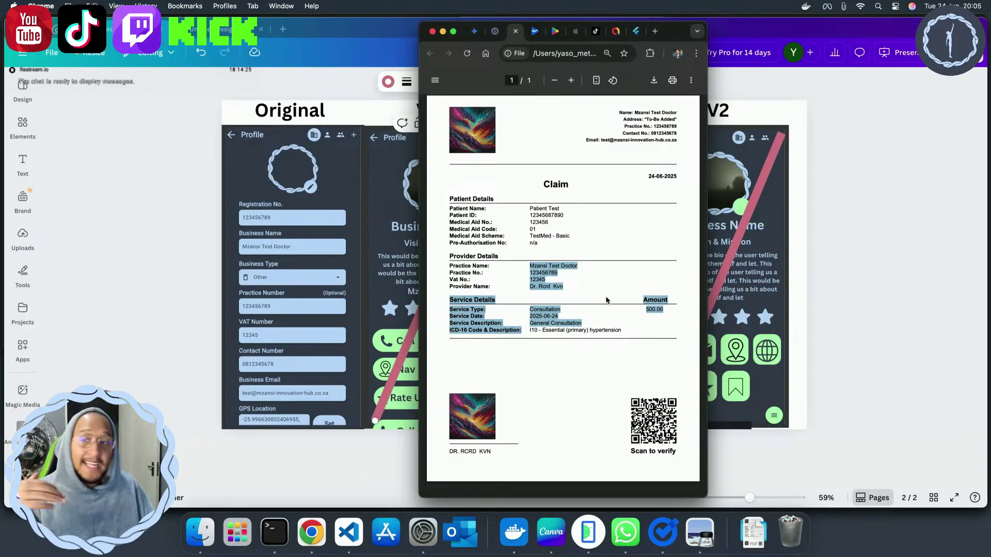
pyautogui.click(606, 301)
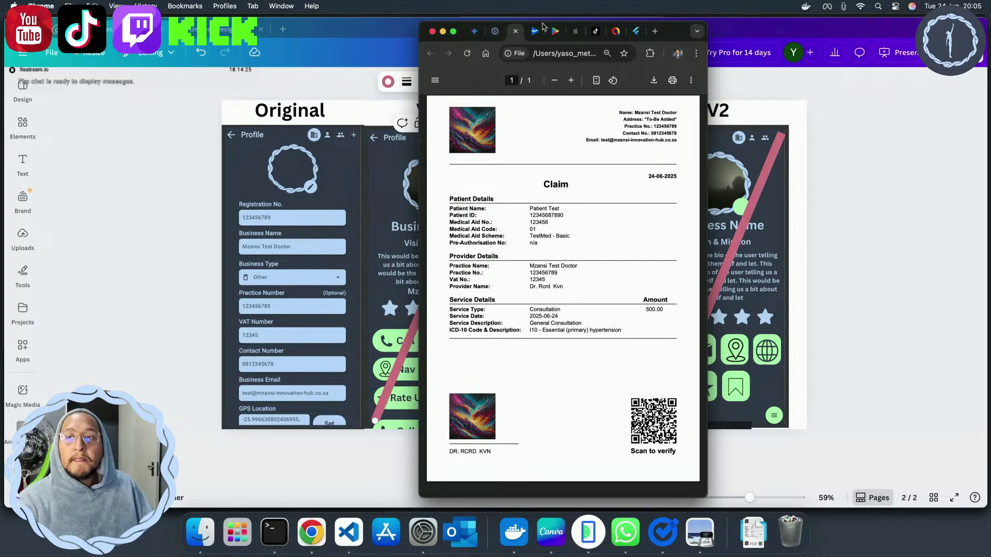
# Return to the Mzansi app, close the claim preview, and leave the patient's record for the My Patients list
pyautogui.click(495, 31)
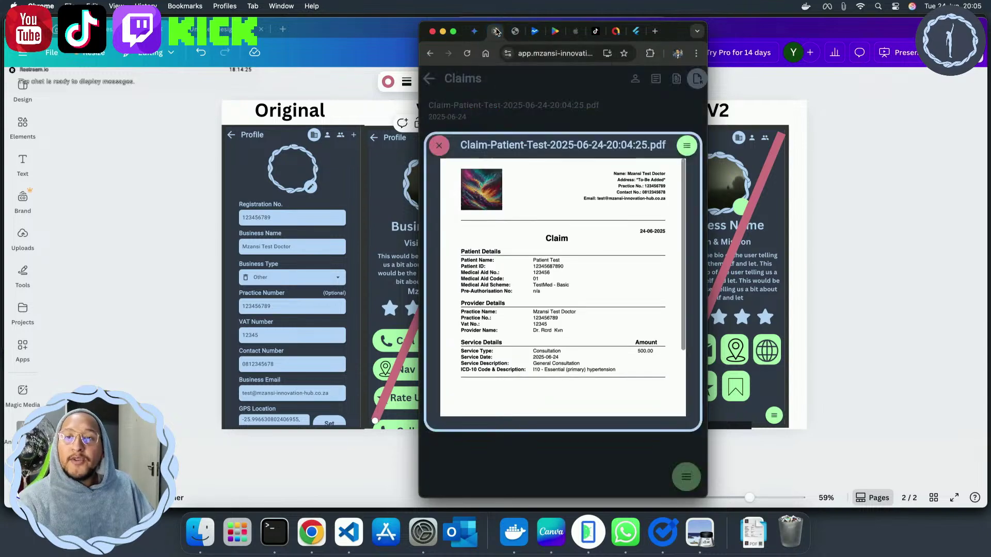
pyautogui.click(439, 145)
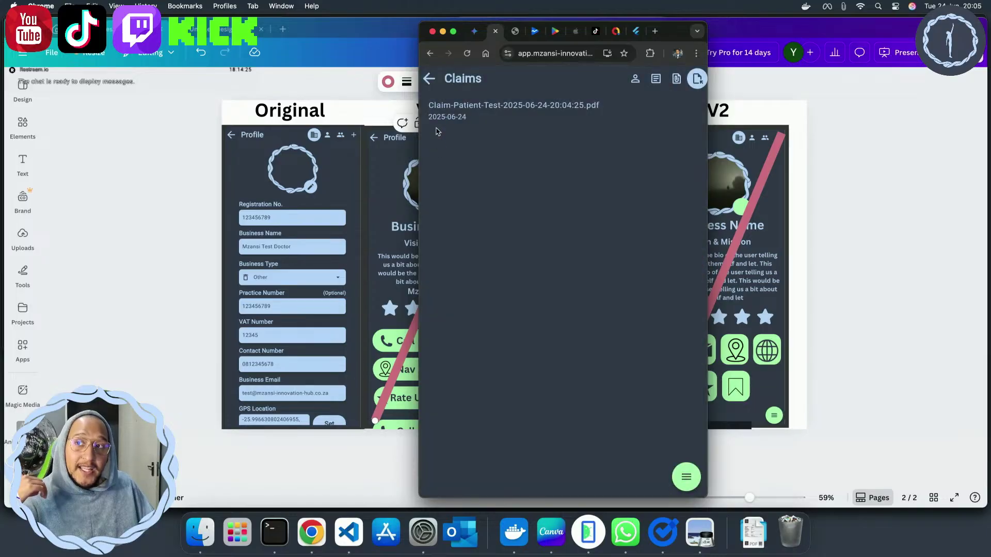
pyautogui.click(431, 82)
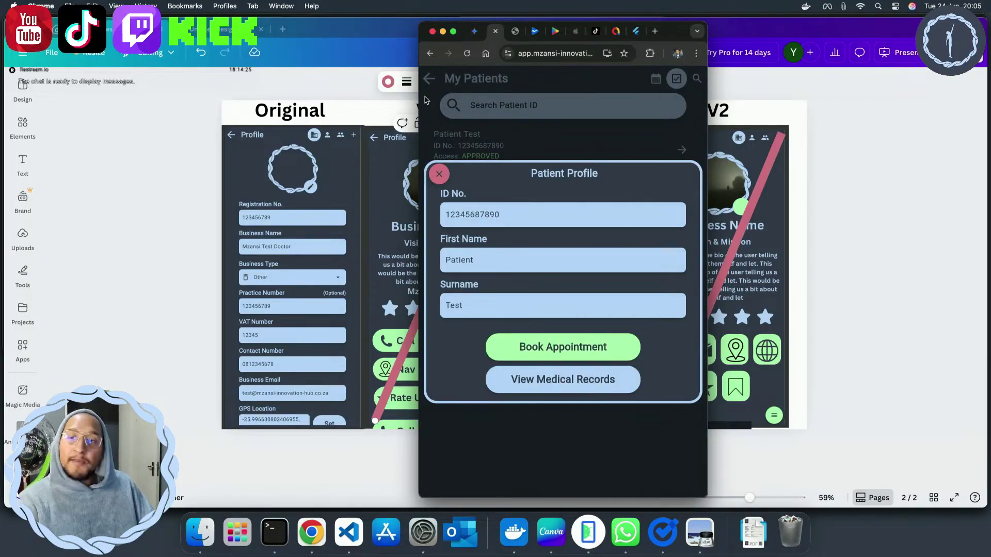
pyautogui.click(438, 176)
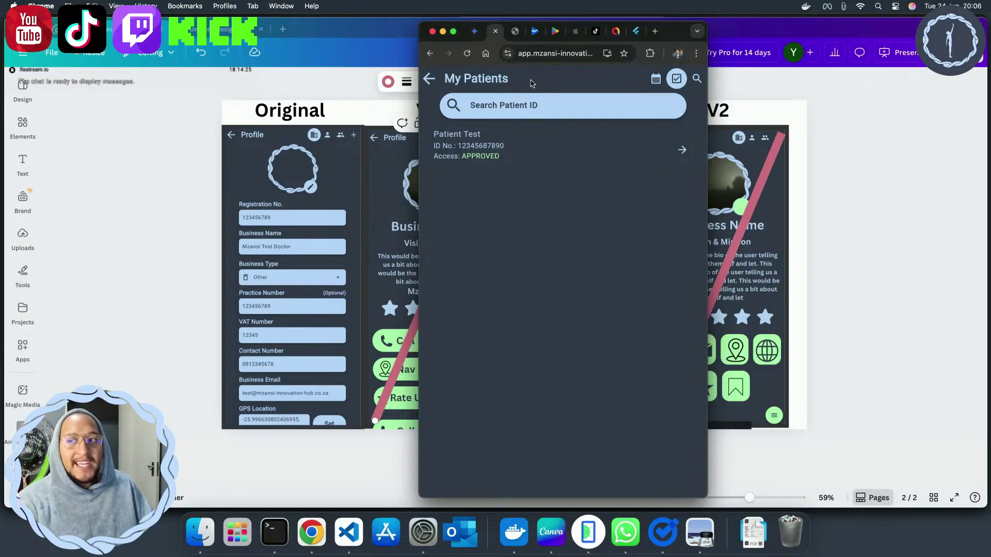
# Search all patients for IDs or medical aid numbers containing 123 and browse the masked results
pyautogui.click(696, 78)
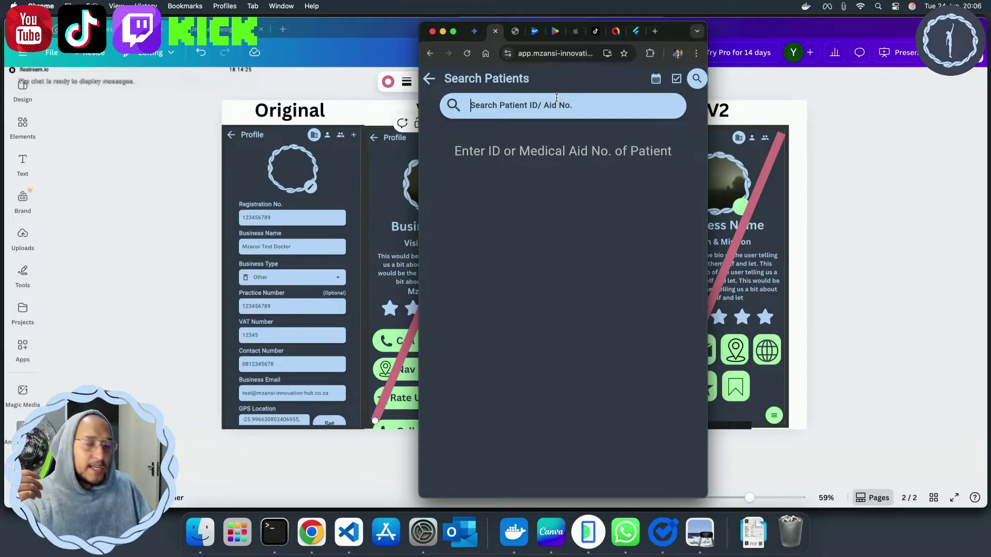
pyautogui.write('123')
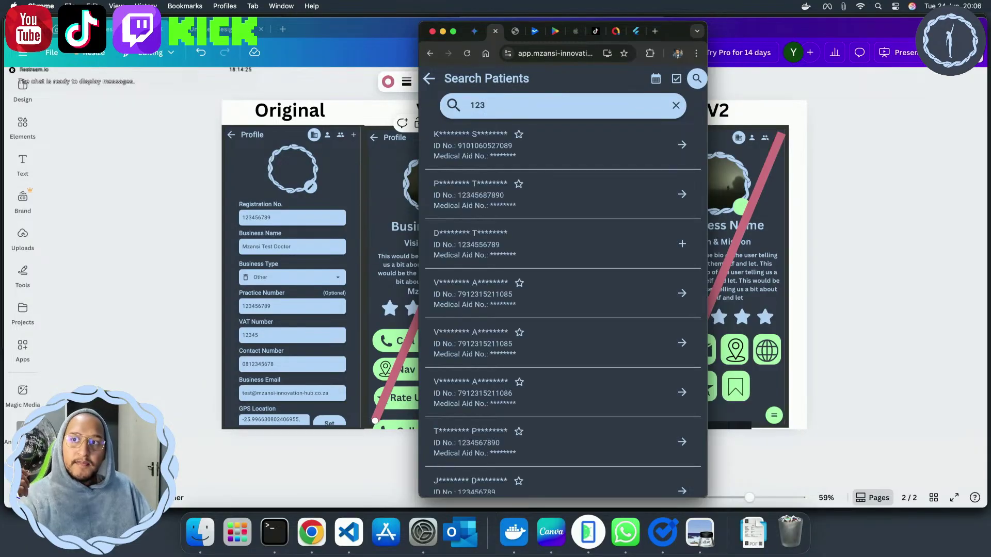
pyautogui.scroll(-1, 576, 185)
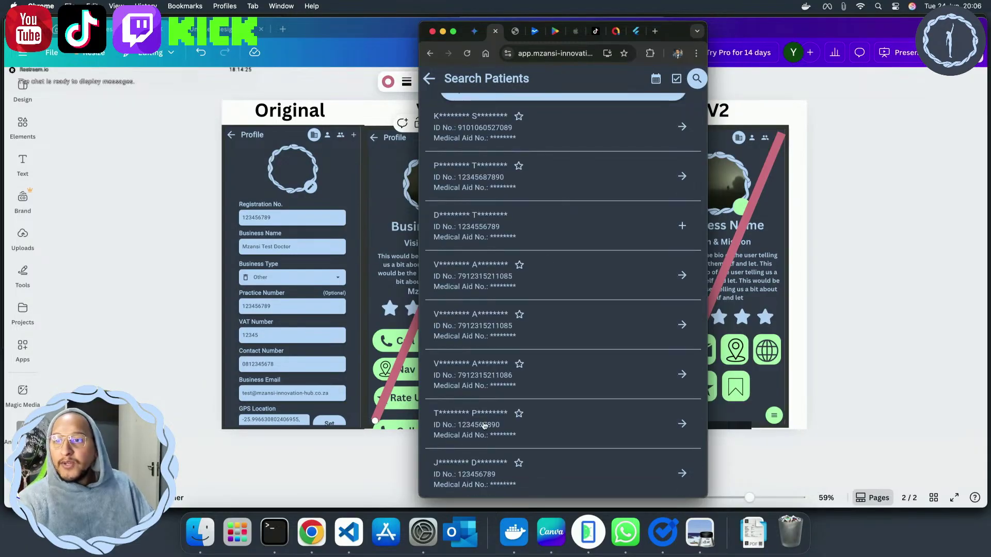
pyautogui.scroll(1, 493, 324)
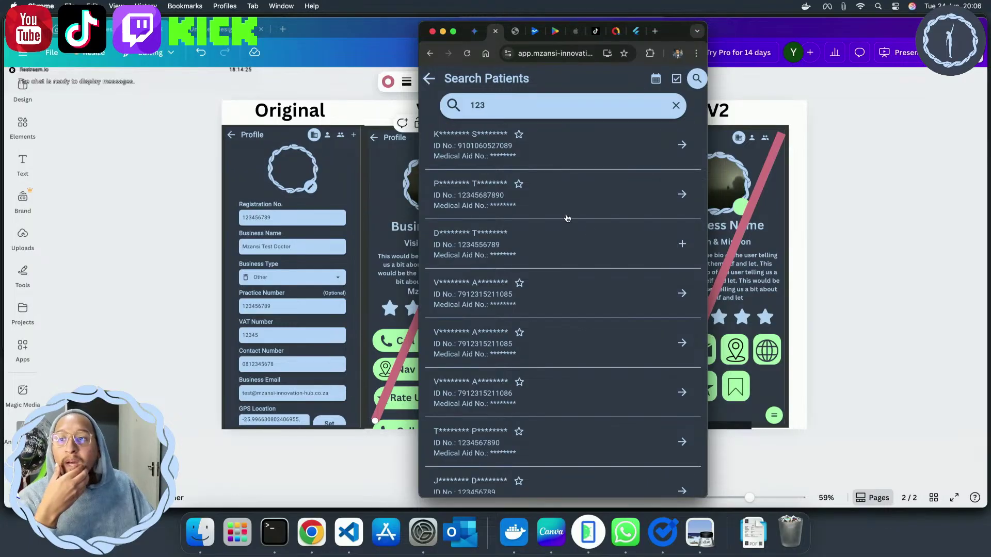
pyautogui.scroll(-1, 567, 219)
# Compare the profile of a patient with approved access to one without access, including its access request notice, closing both
pyautogui.click(547, 173)
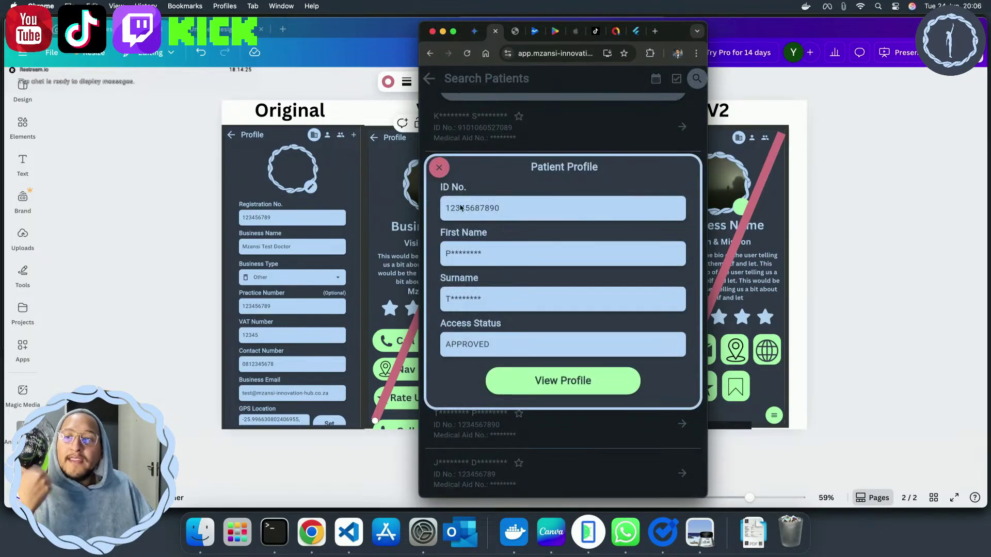
pyautogui.click(442, 168)
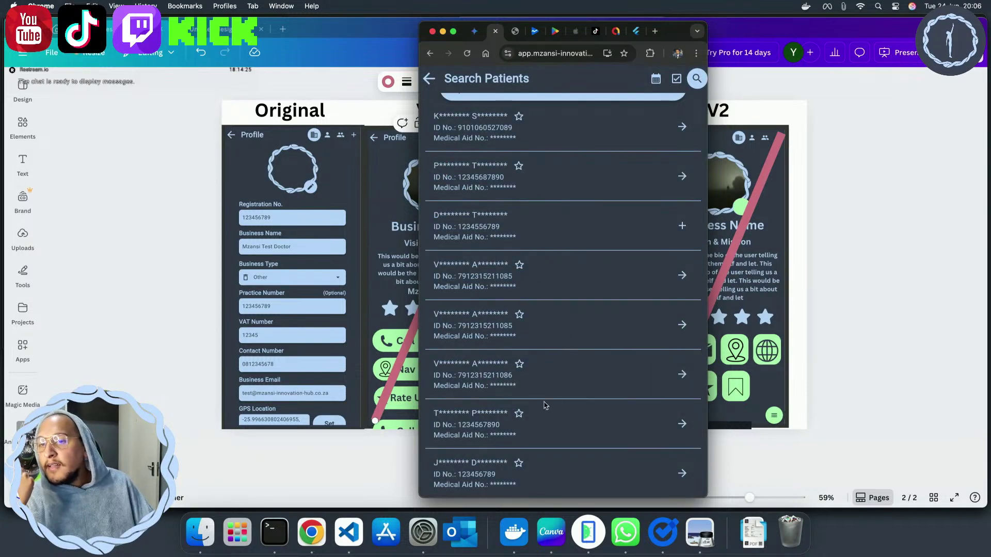
pyautogui.click(538, 432)
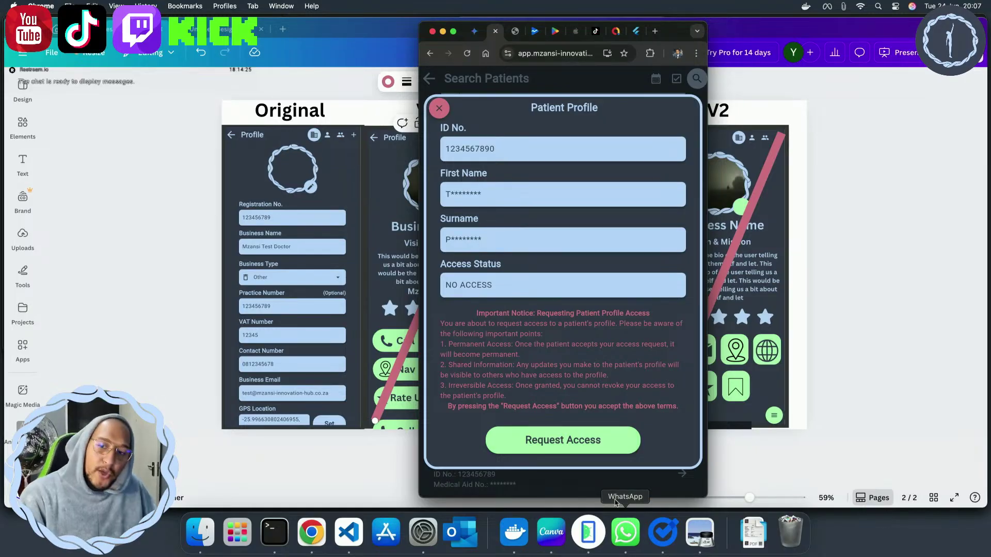
pyautogui.click(439, 106)
# Leave the patient search for the business home screen and switch to the Personal home screen
pyautogui.click(429, 79)
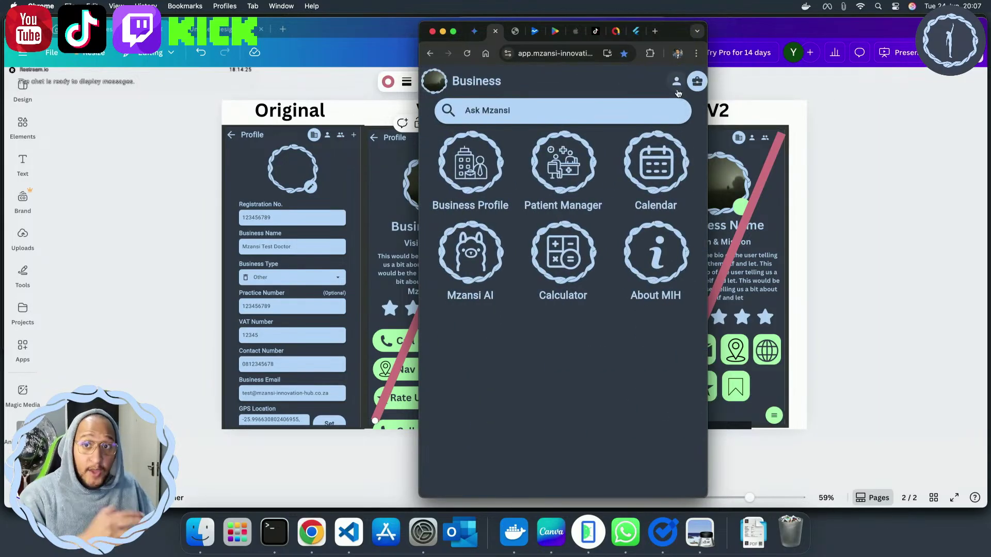
pyautogui.click(676, 81)
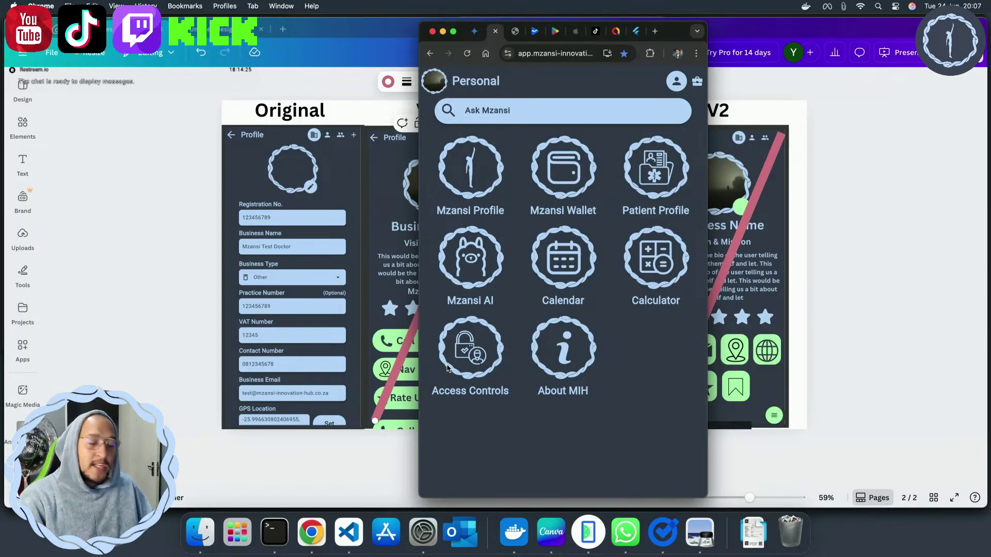
# Review the approved patient profile access granted to Mzansi Innovation Hub in Access Controls, and return to the Personal home screen
pyautogui.click(447, 367)
pyautogui.click(520, 151)
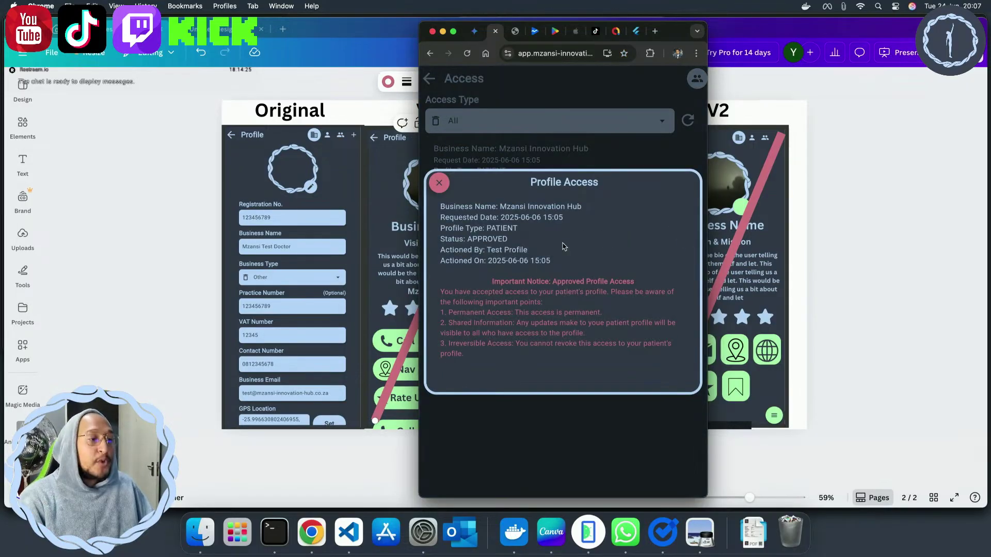
pyautogui.click(439, 182)
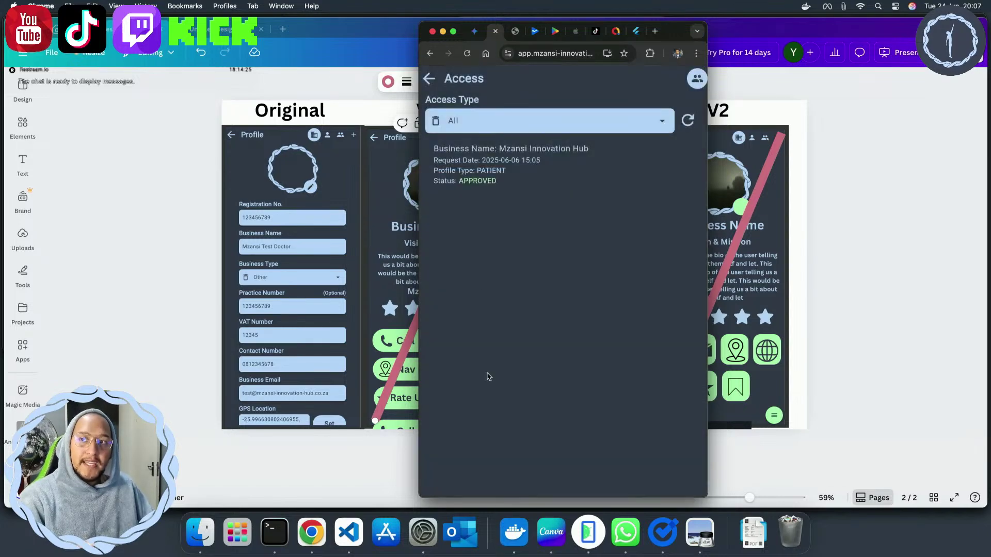
pyautogui.click(549, 156)
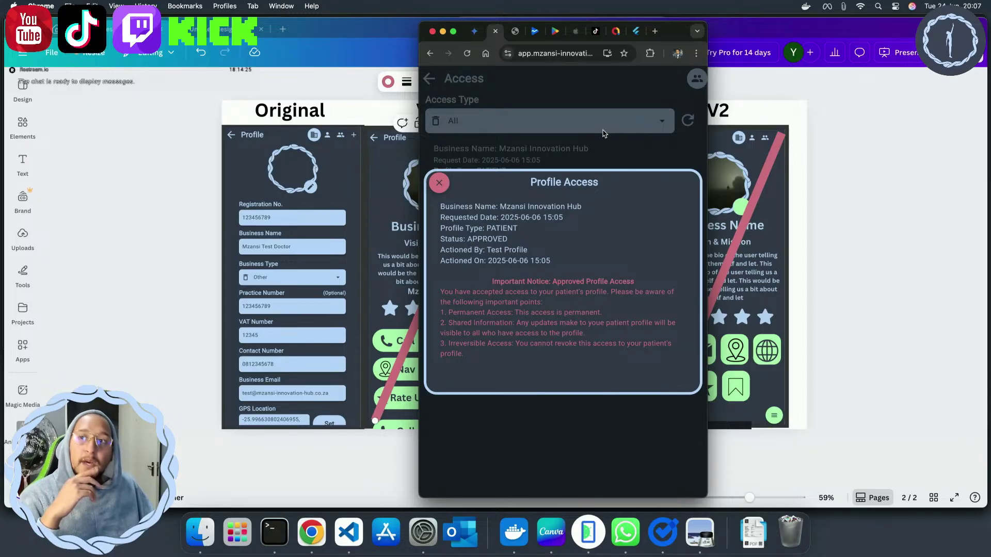
pyautogui.click(439, 183)
pyautogui.click(430, 79)
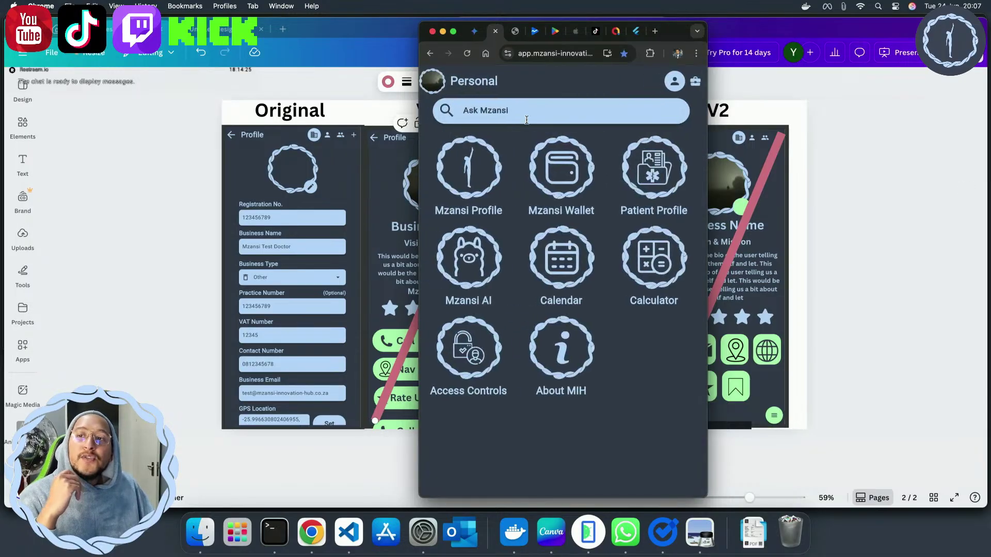
# Switch to the Business home screen, bringing the Mzansi app in Chrome back in front of the Canva mock-up
pyautogui.click(695, 81)
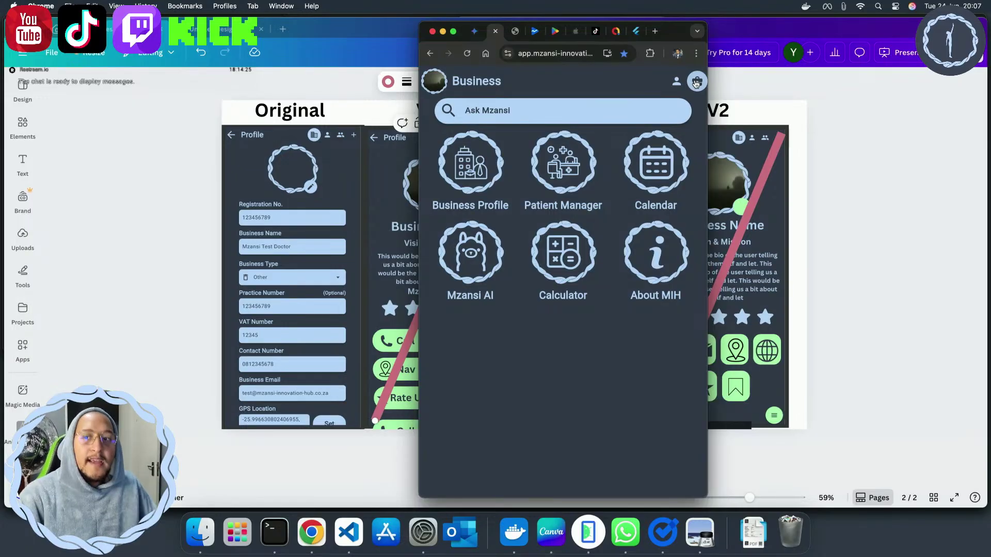
pyautogui.click(892, 188)
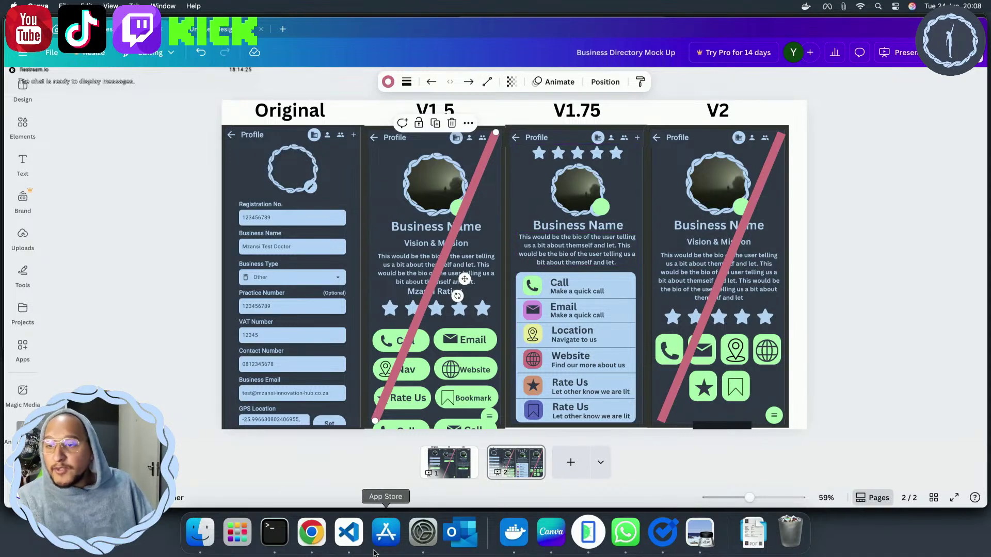
pyautogui.click(311, 531)
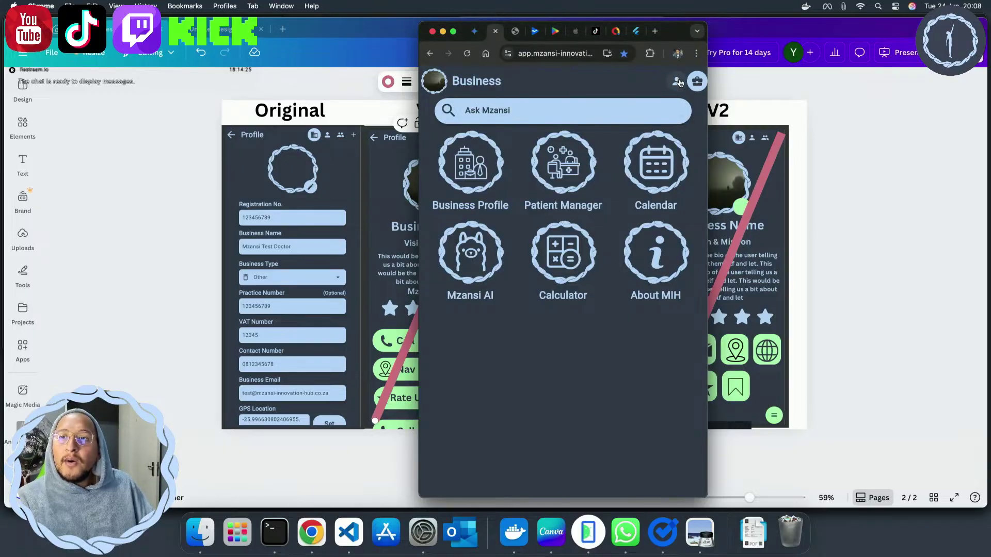
# Start a skeleton appointment in the Patient Manager's waiting room, titled "testing 2" and dated 2025-06-24
pyautogui.click(557, 164)
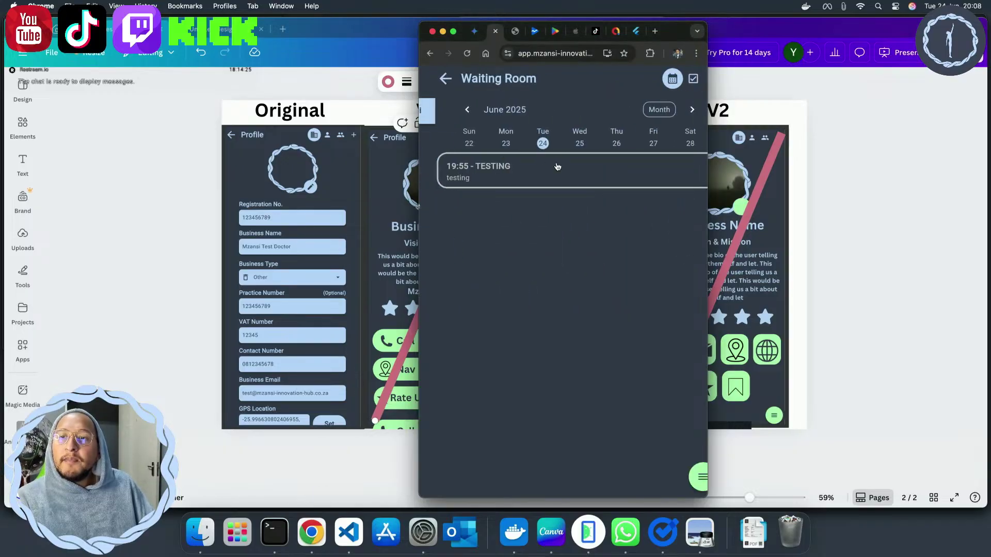
pyautogui.click(696, 477)
pyautogui.click(686, 447)
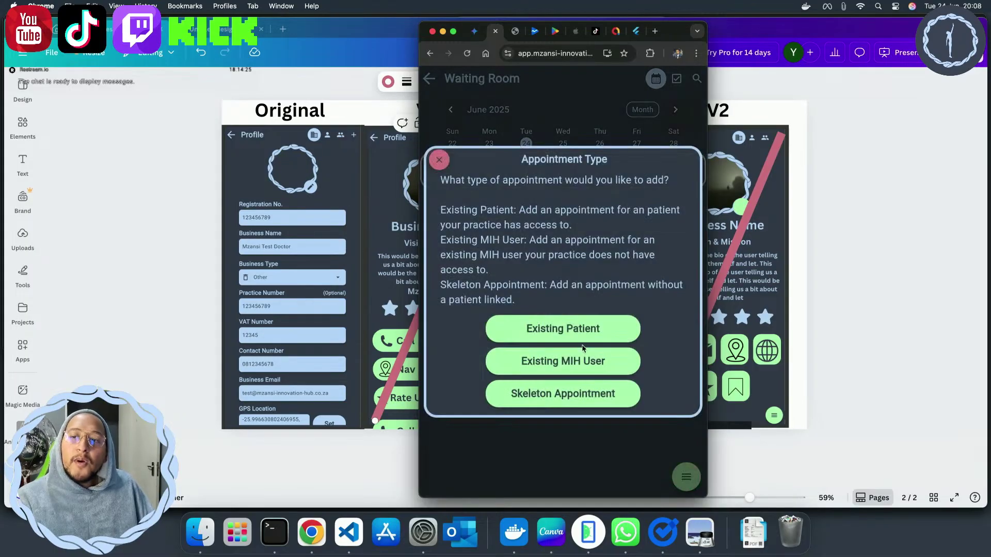
pyautogui.click(577, 389)
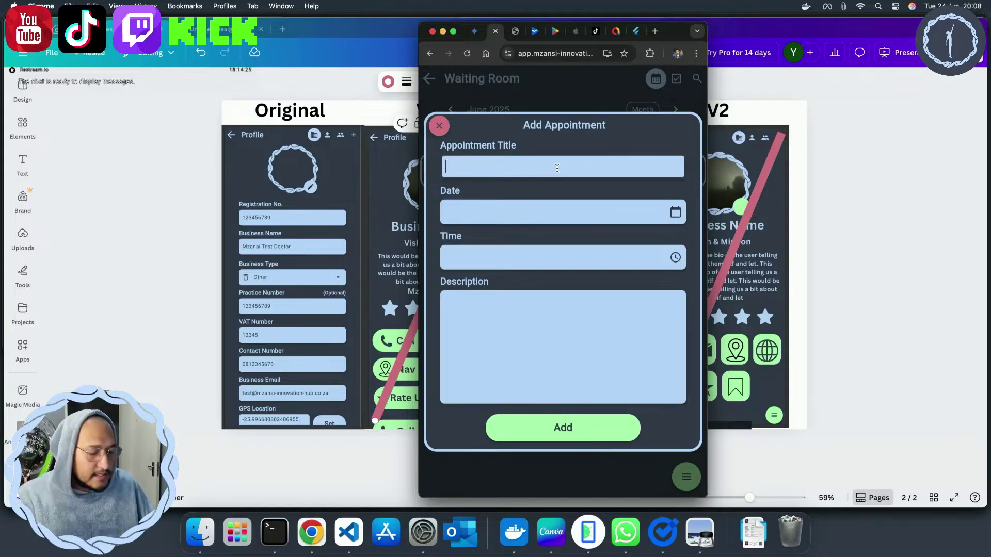
pyautogui.write('testing 2')
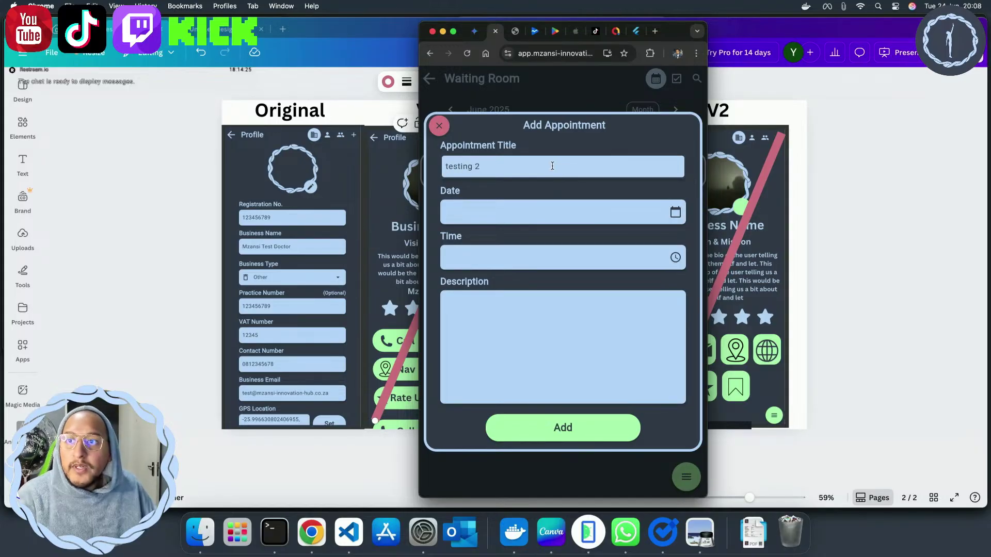
pyautogui.click(577, 210)
pyautogui.click(622, 397)
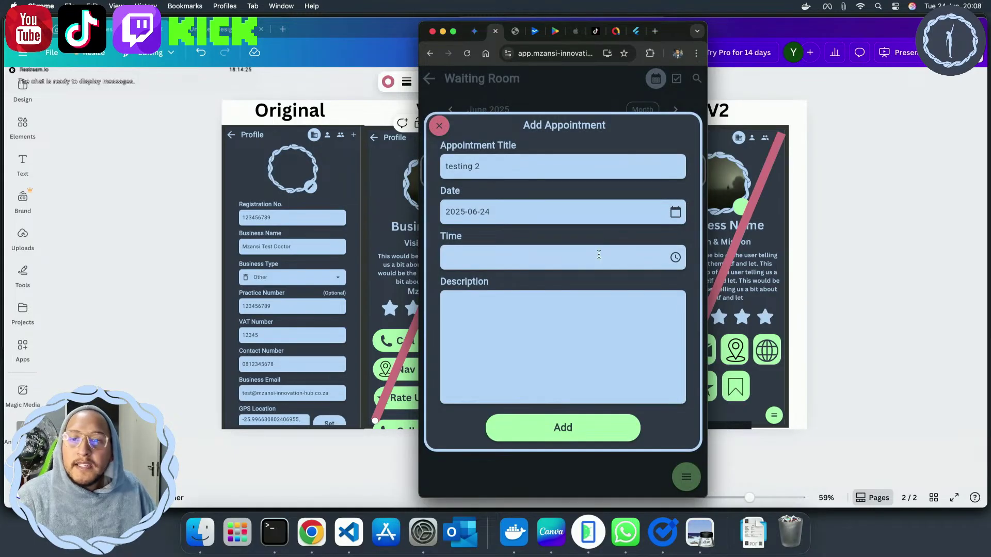
# Set the appointment's time to 20:15 and description to "testing 2", add it, and dismiss the notice
pyautogui.click(601, 257)
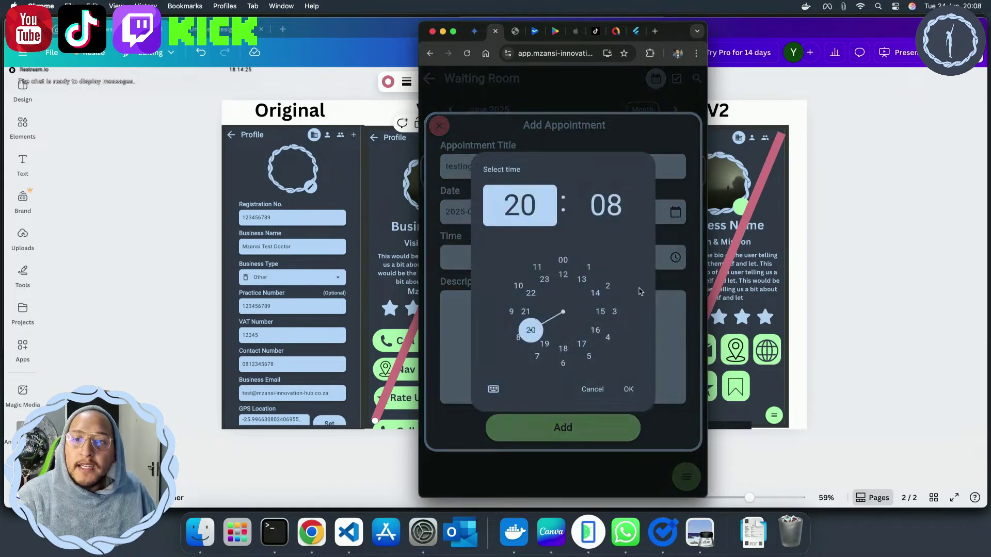
pyautogui.click(529, 329)
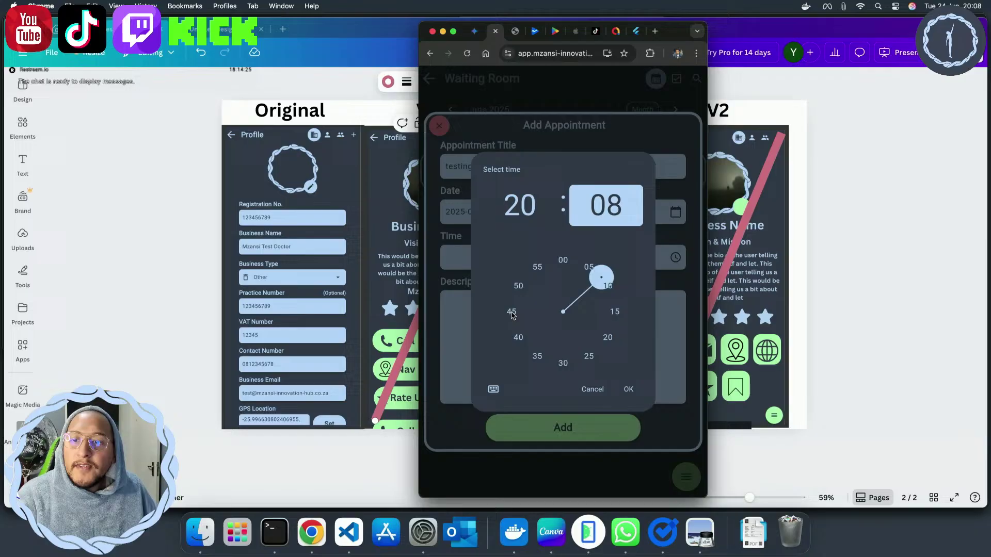
pyautogui.click(614, 311)
pyautogui.click(629, 389)
pyautogui.click(555, 343)
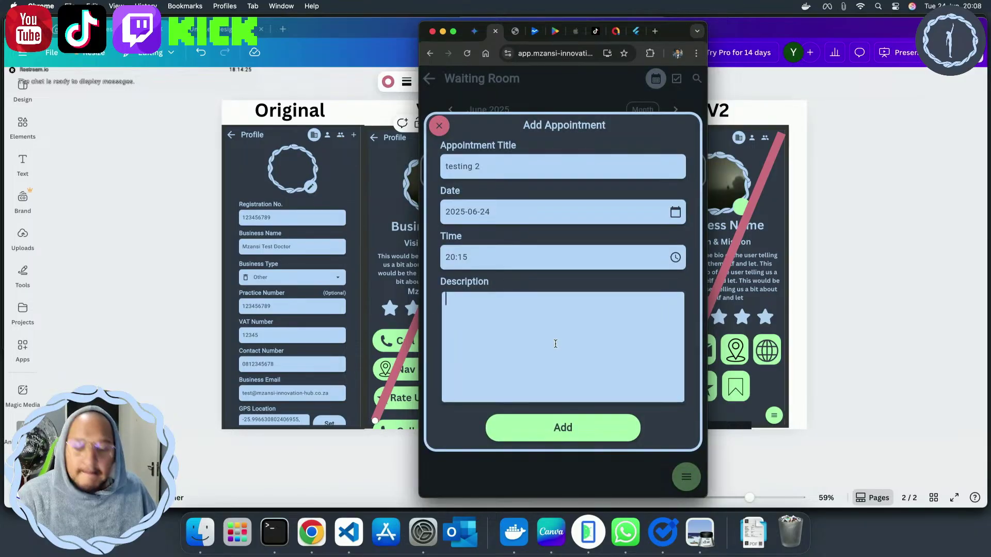
pyautogui.write('testing 2')
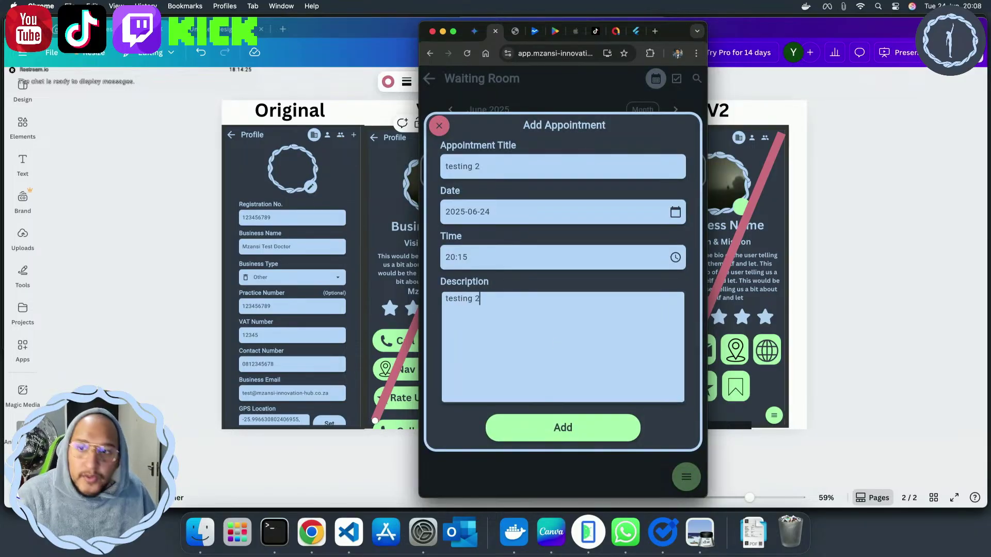
pyautogui.click(575, 433)
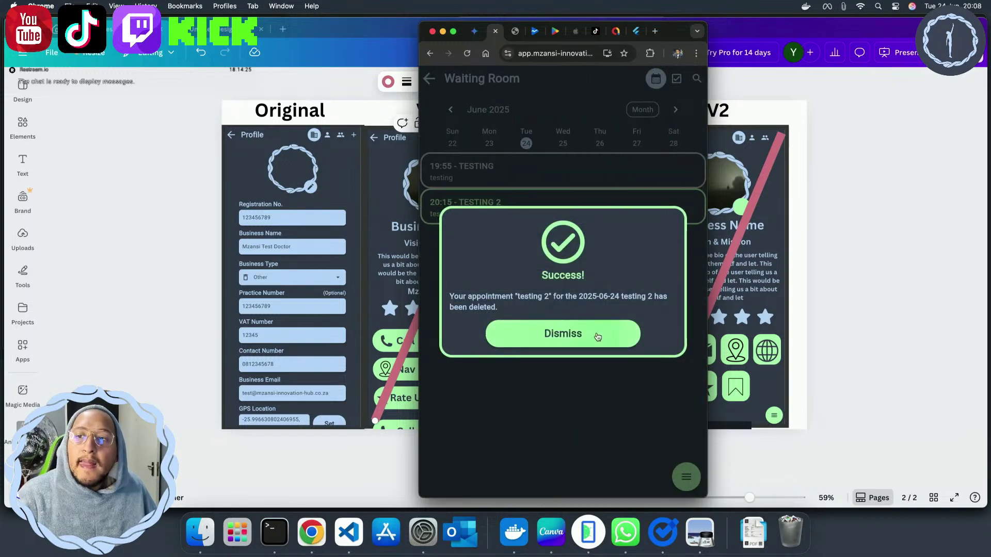
pyautogui.click(562, 333)
# Start another skeleton appointment in the waiting room, titled "test9ing 3" and dated 2025-06-24
pyautogui.click(686, 478)
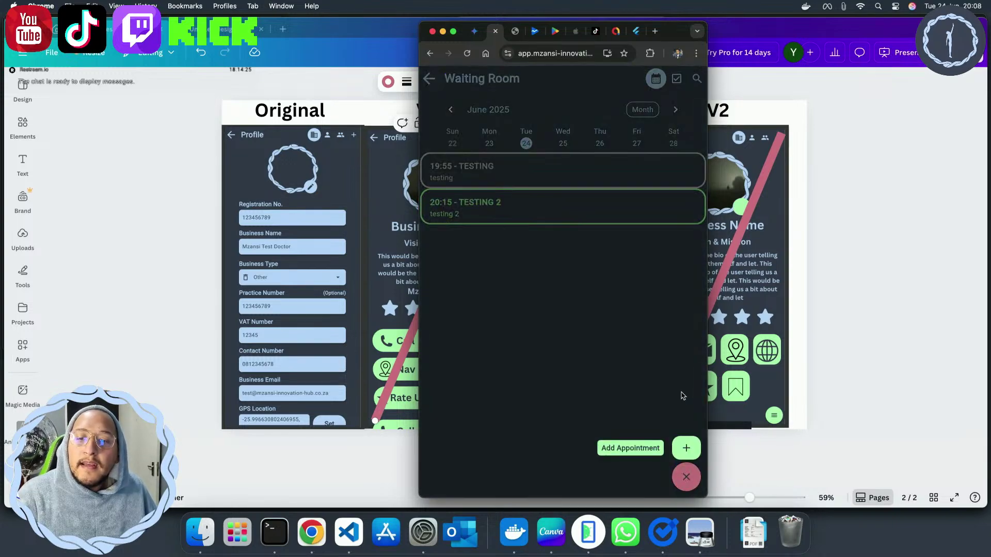
pyautogui.click(686, 450)
pyautogui.click(578, 392)
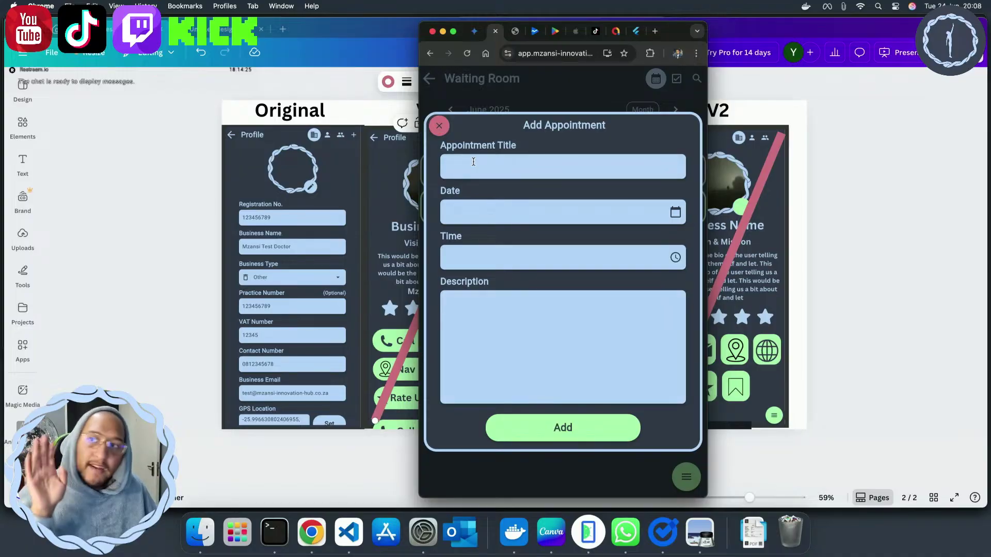
pyautogui.click(473, 162)
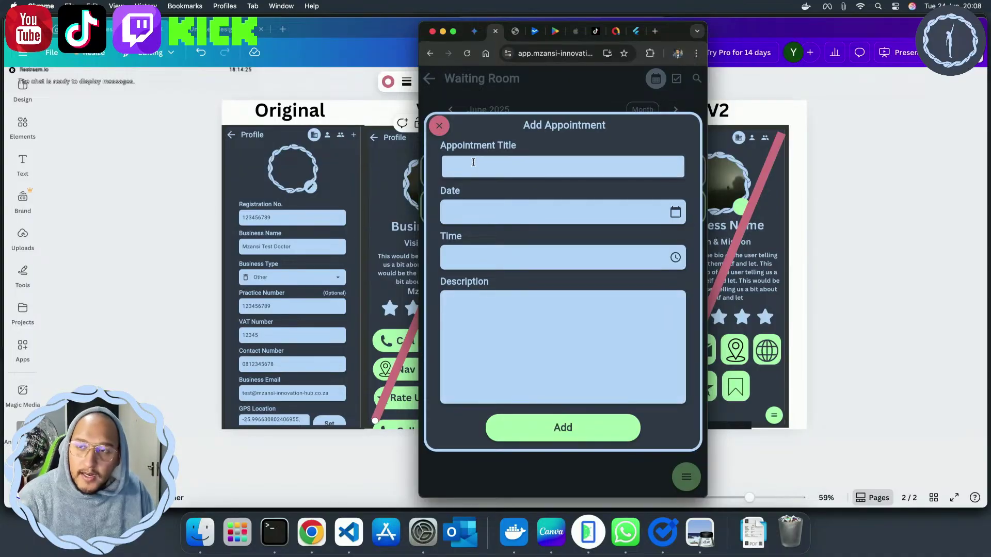
pyautogui.write('test9ing 3')
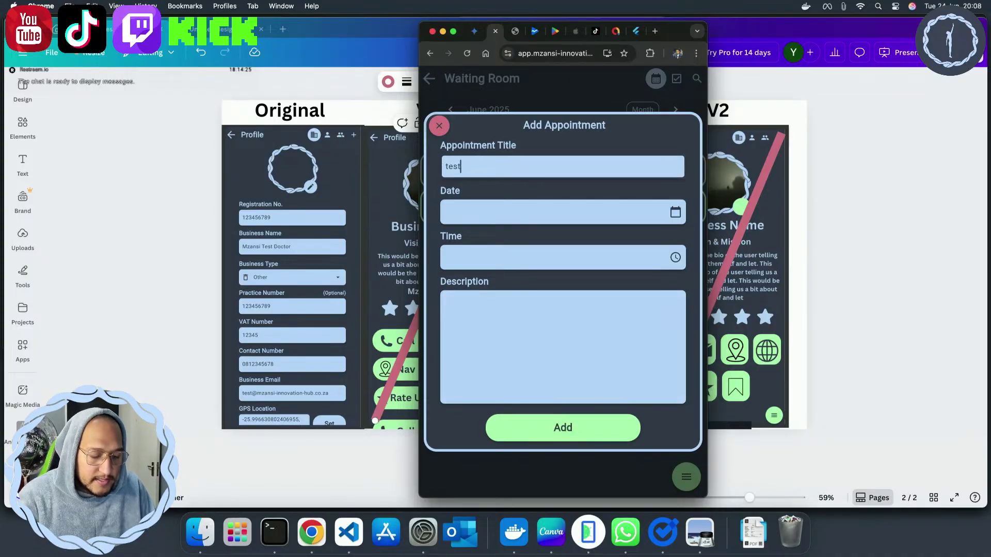
pyautogui.click(516, 206)
pyautogui.click(629, 402)
# Set the new appointment's time to 21:25 and description to "testing 3", add it, and dismiss the notice
pyautogui.click(651, 258)
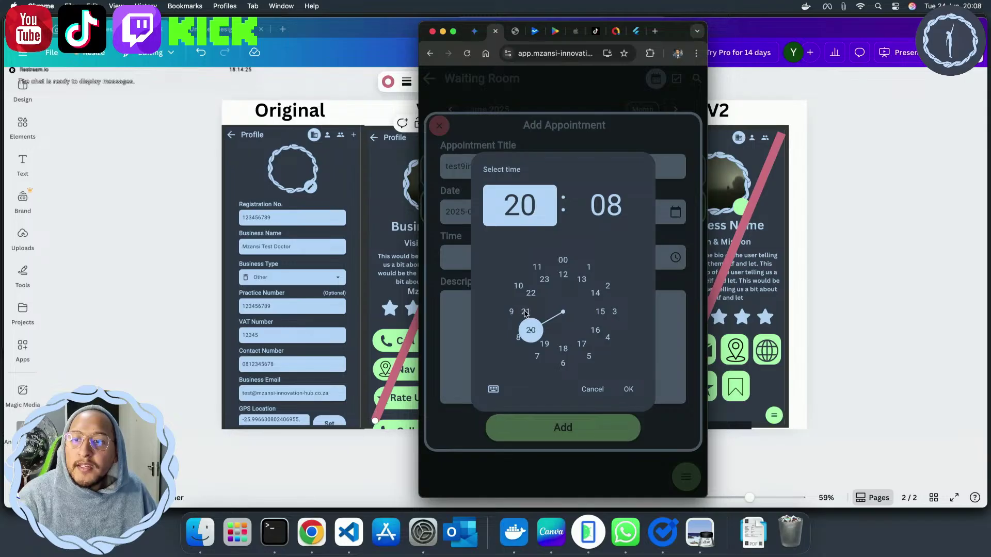
pyautogui.click(525, 312)
pyautogui.click(589, 356)
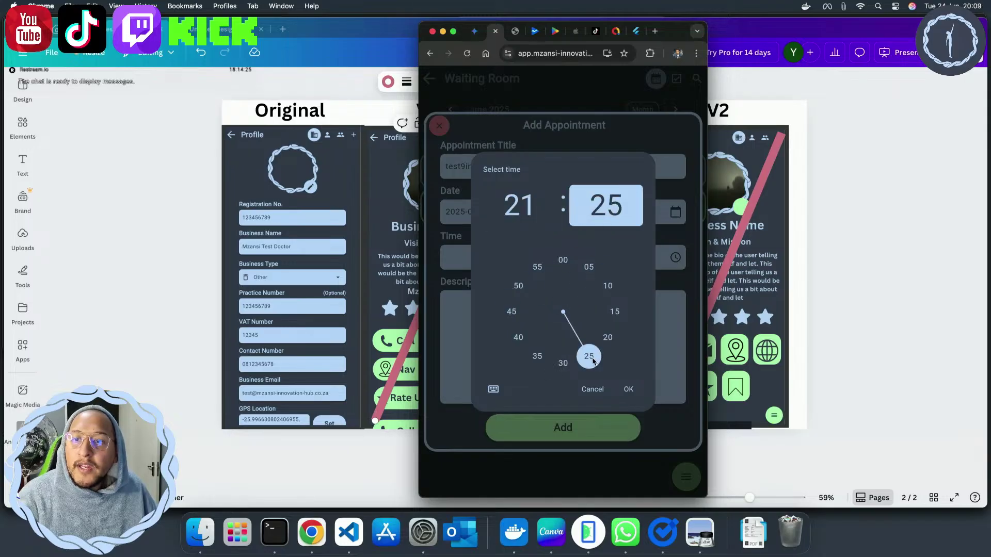
pyautogui.click(628, 391)
pyautogui.click(612, 358)
pyautogui.write('t')
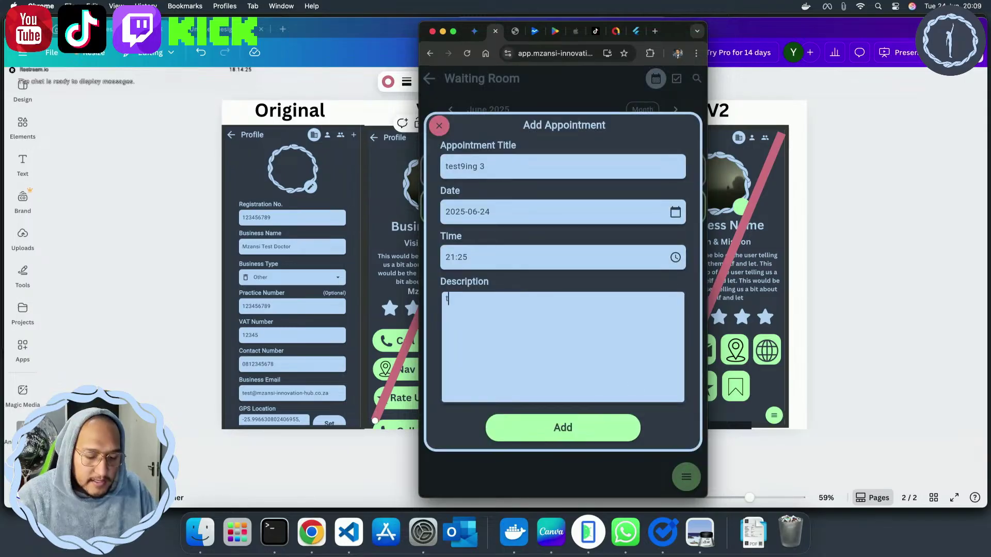
pyautogui.write('esting 3')
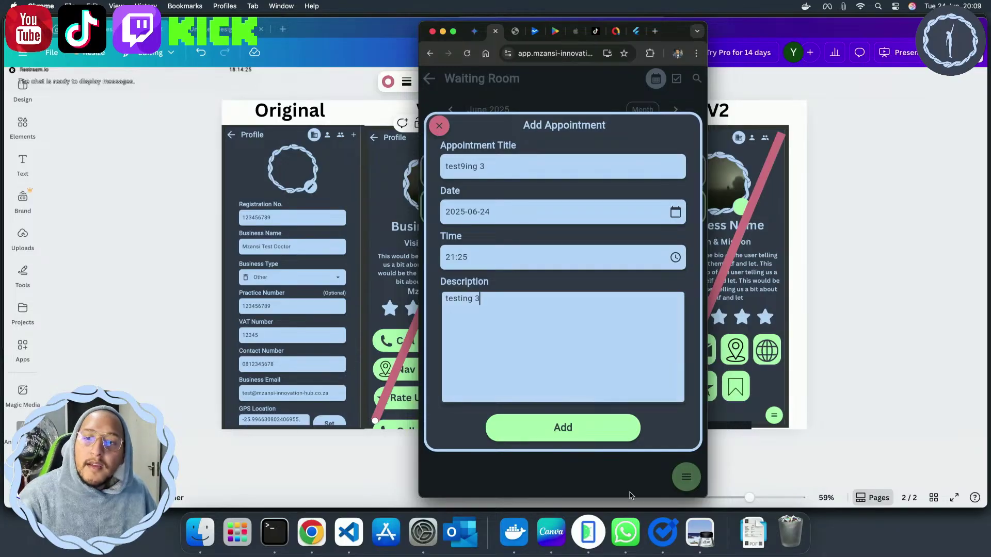
pyautogui.click(614, 438)
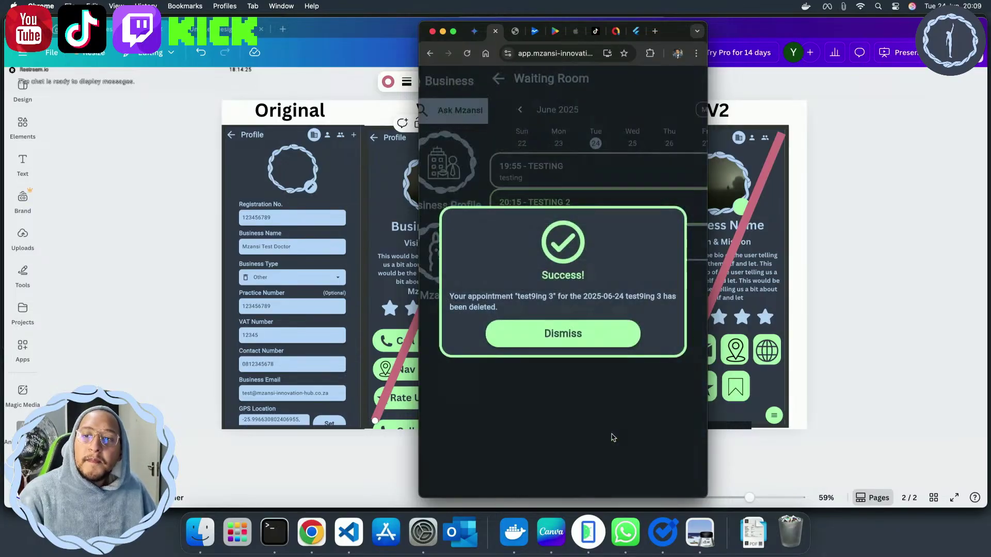
pyautogui.click(577, 345)
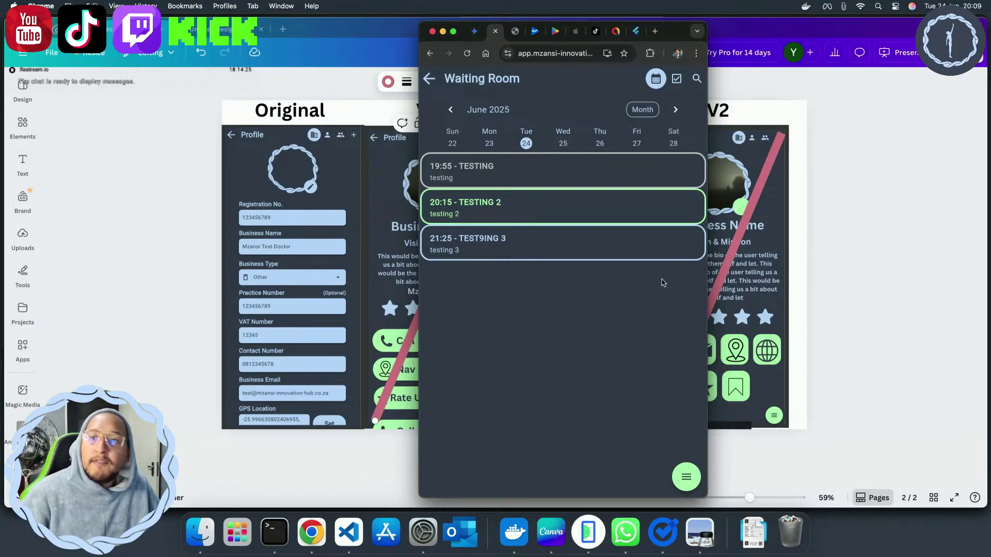
# Leave the waiting room and view the About MIH page from the Business home screen, returning home
pyautogui.click(429, 78)
pyautogui.click(638, 271)
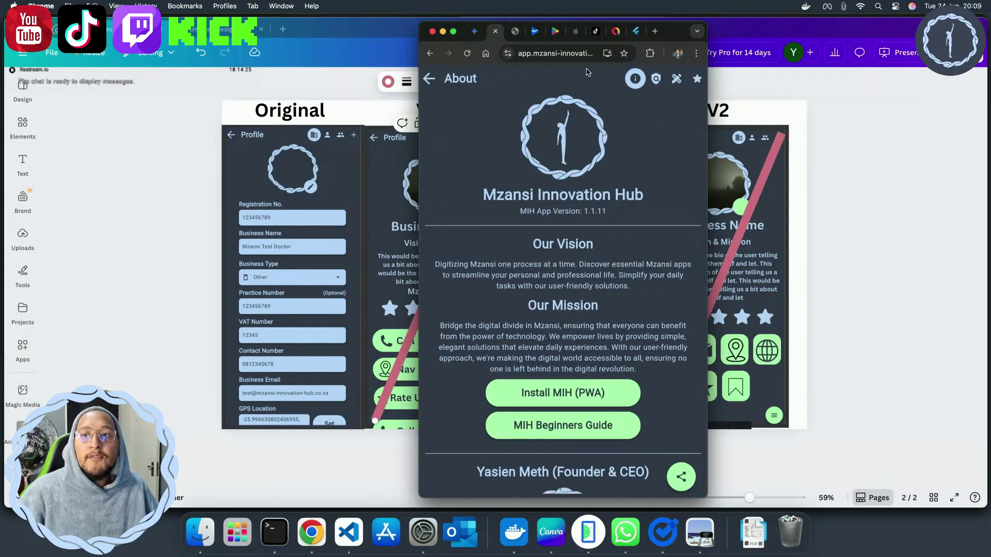
pyautogui.click(433, 78)
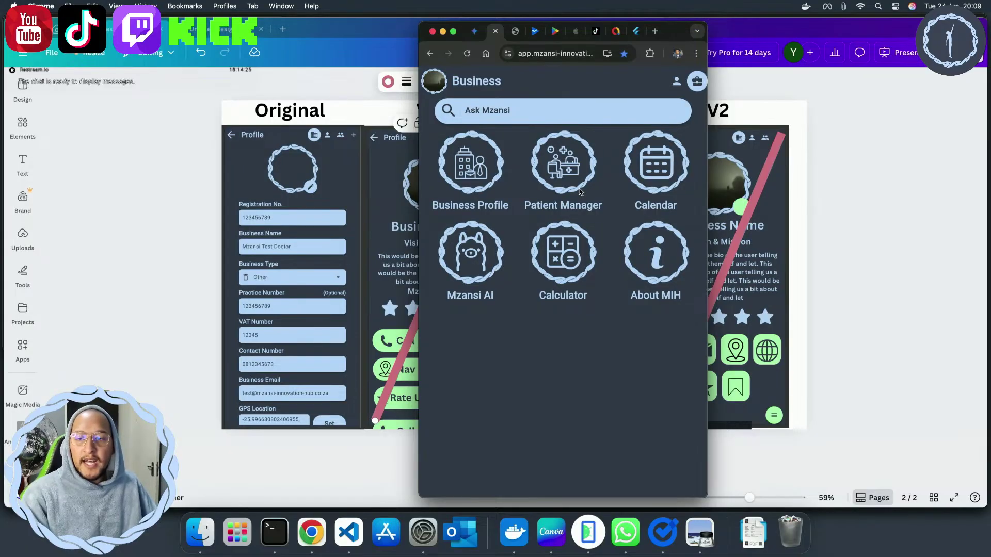
# Switch to the Personal home screen and read the Privacy Policy in About MIH, returning home
pyautogui.click(675, 82)
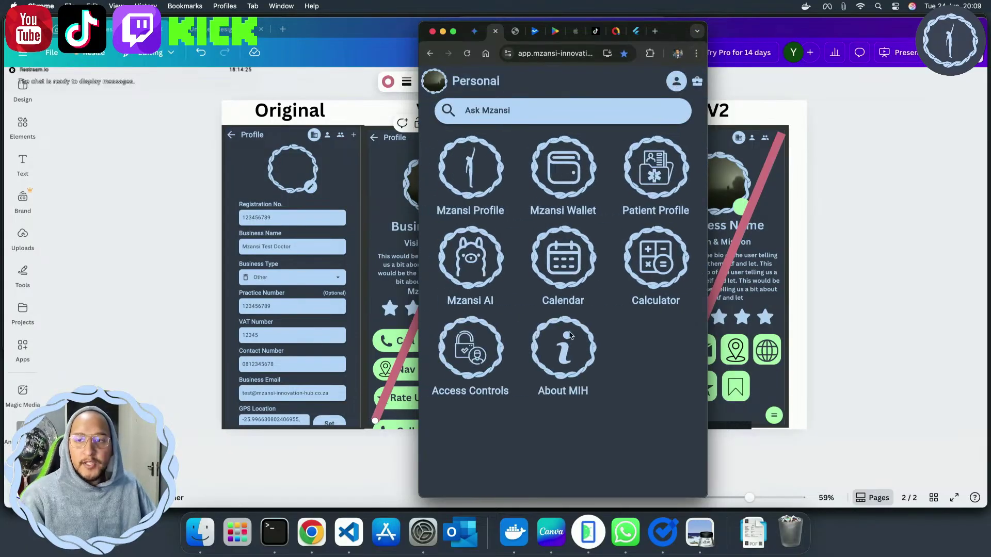
pyautogui.click(552, 357)
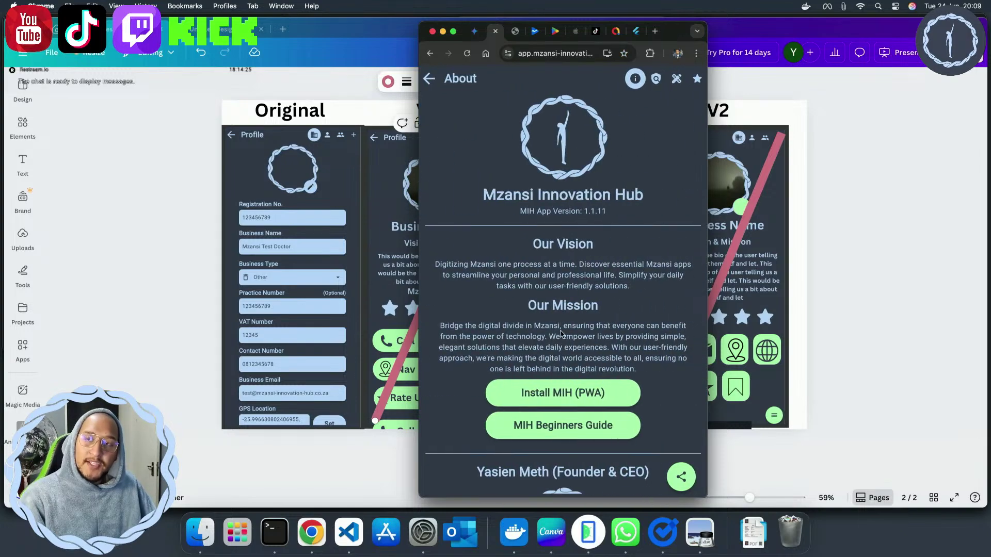
pyautogui.click(657, 79)
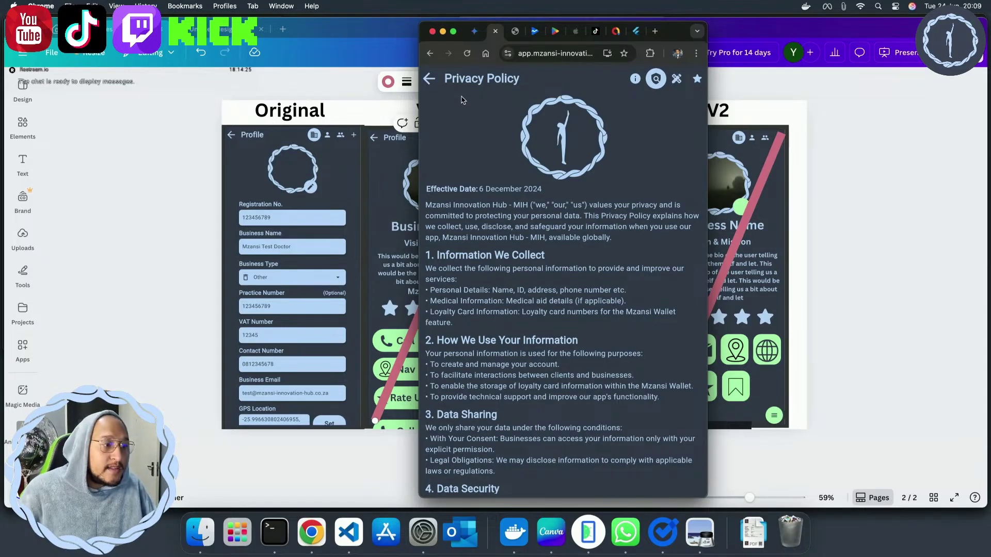
pyautogui.scroll(-5, 464, 100)
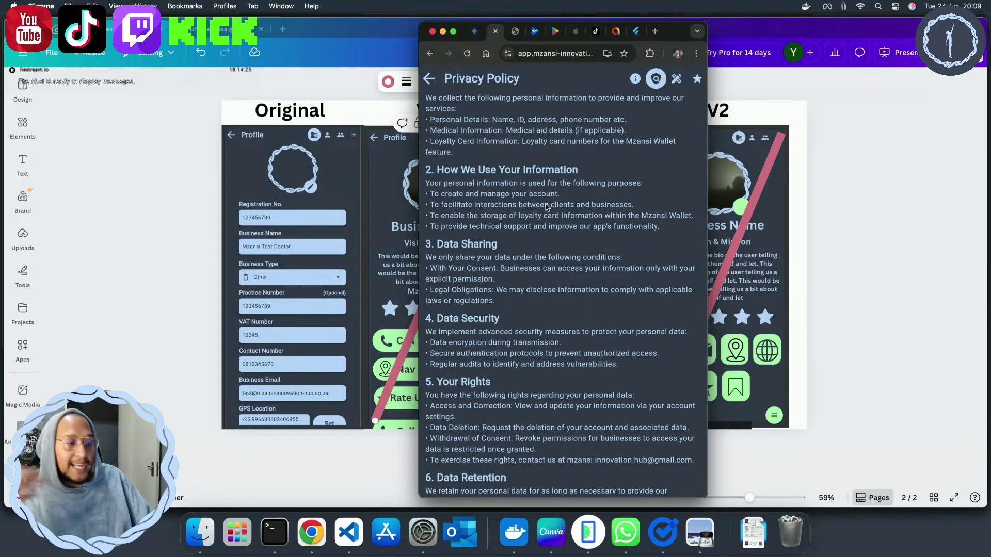
pyautogui.click(429, 79)
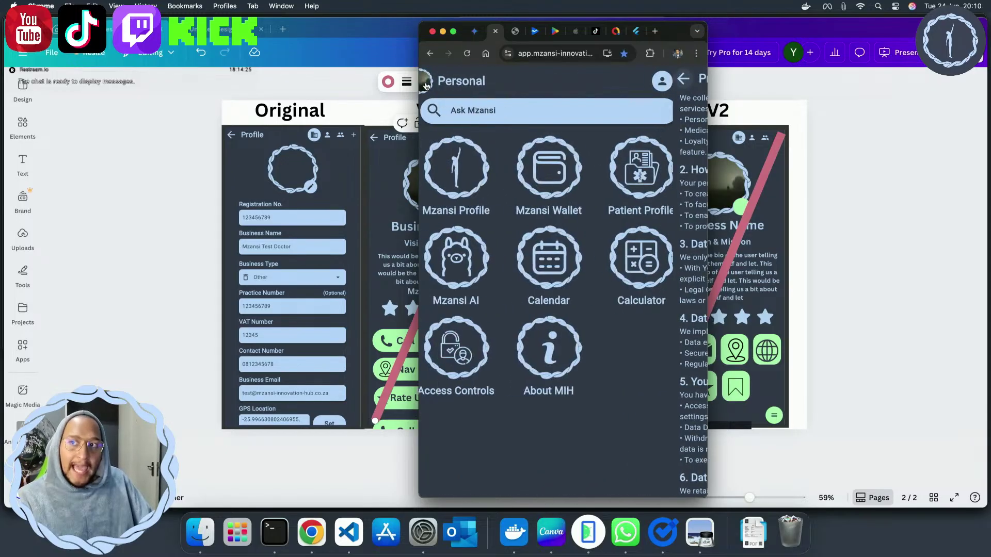
# Reopen About MIH and display the Privacy Policy followed by the Terms of Service
pyautogui.click(577, 330)
pyautogui.click(655, 78)
pyautogui.click(677, 79)
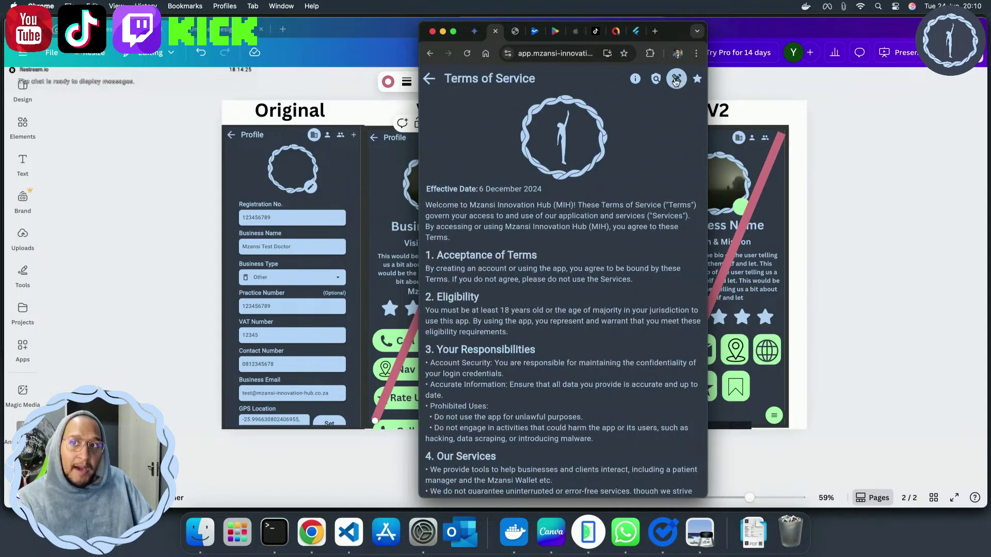
# Switch between the Privacy Policy and Terms of Service in About MIH, finishing on the Terms of Service before returning home
pyautogui.click(666, 80)
pyautogui.click(675, 79)
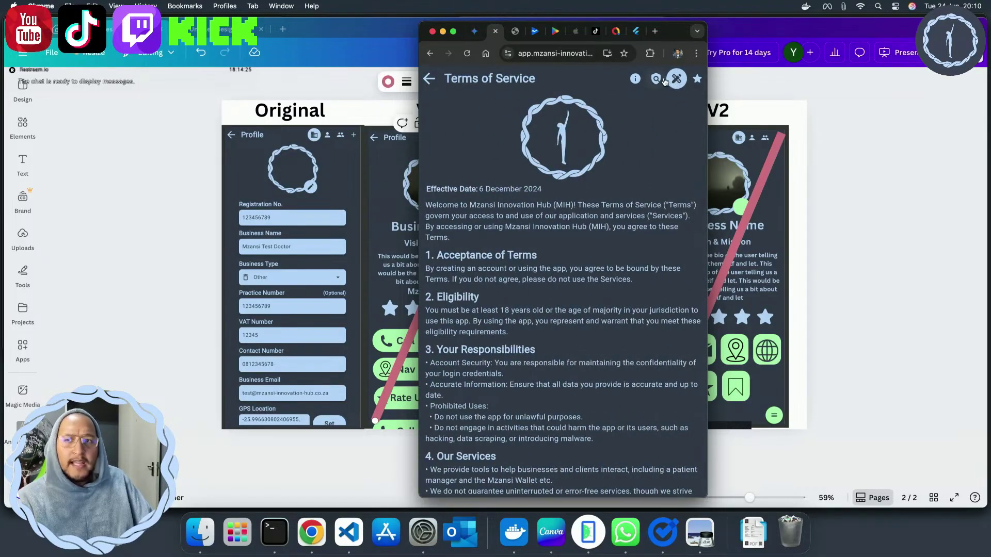
pyautogui.click(655, 78)
pyautogui.scroll(-5, 594, 289)
pyautogui.scroll(5, 566, 413)
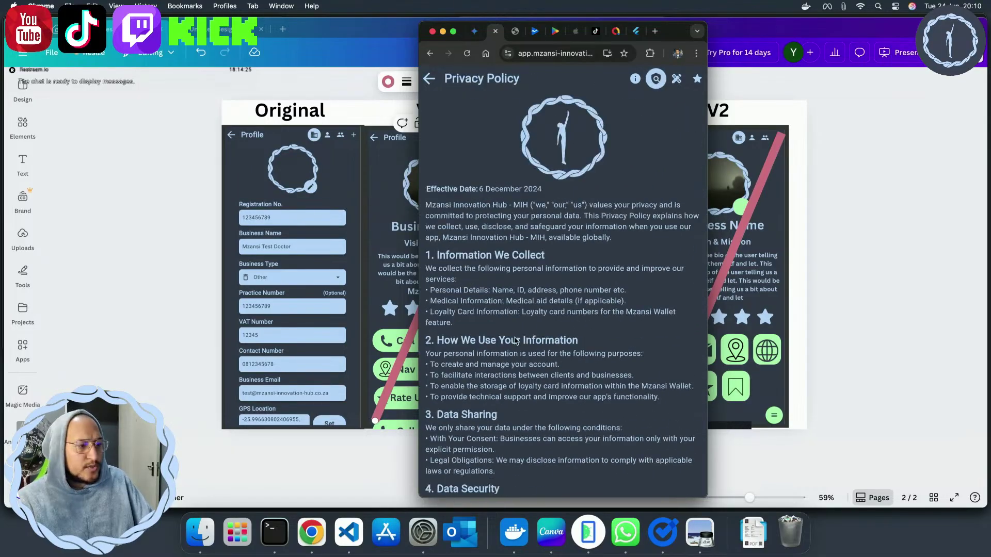
pyautogui.click(676, 81)
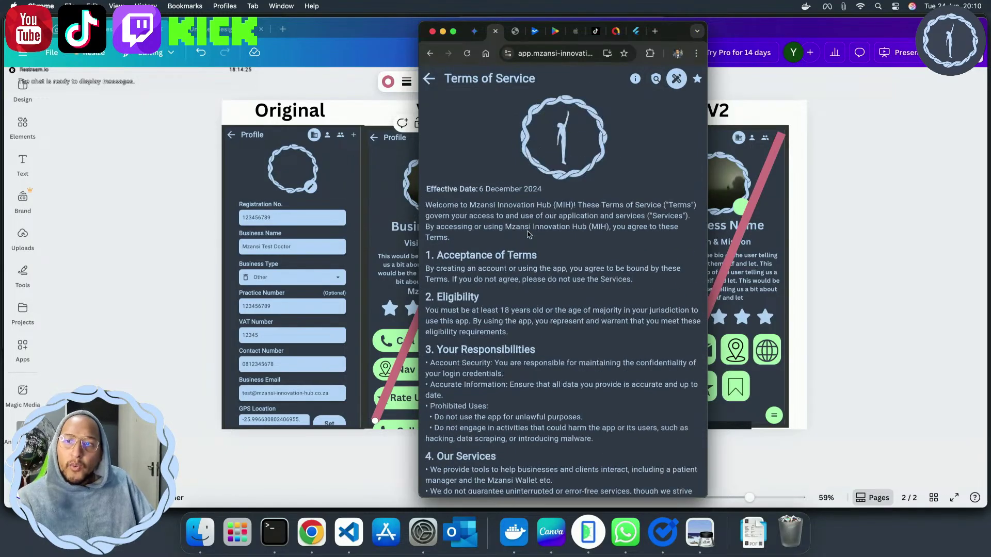
pyautogui.click(430, 78)
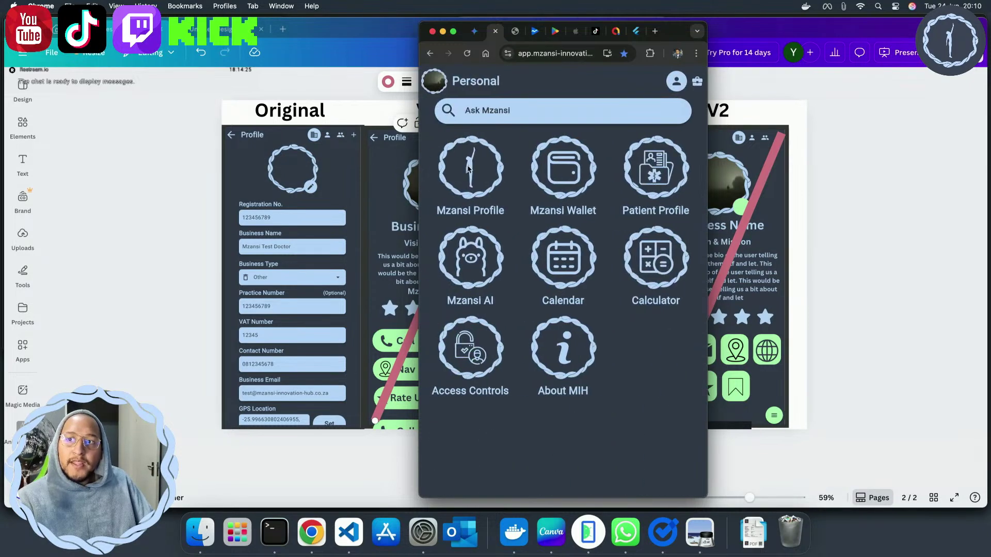
# View the account deletion option in the Mzansi Profile settings, returning to the Personal home screen
pyautogui.click(479, 179)
pyautogui.click(430, 79)
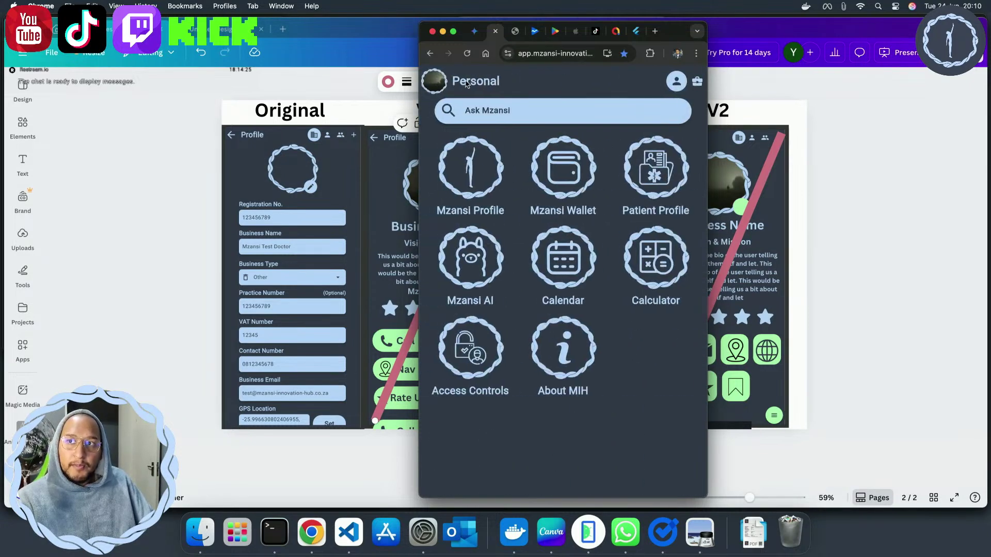
pyautogui.click(477, 191)
pyautogui.click(696, 80)
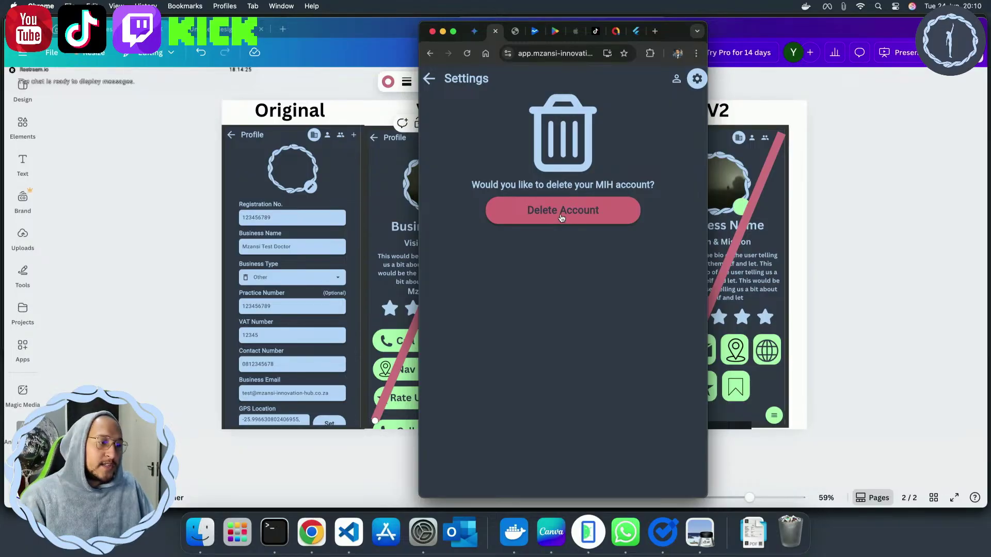
pyautogui.click(561, 216)
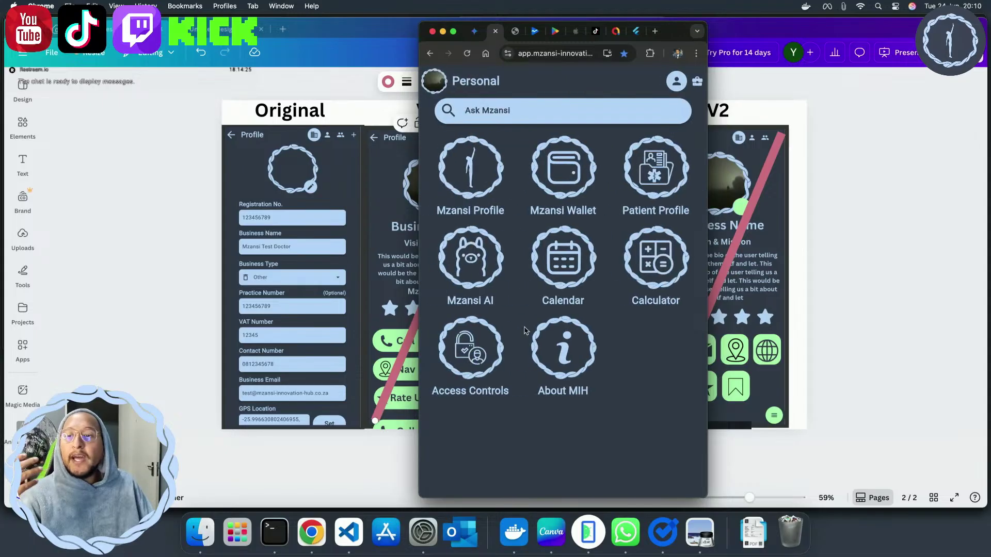
# Reopen About MIH and read through the Privacy Policy and the Terms of Service down to the contact information
pyautogui.click(564, 351)
pyautogui.click(656, 79)
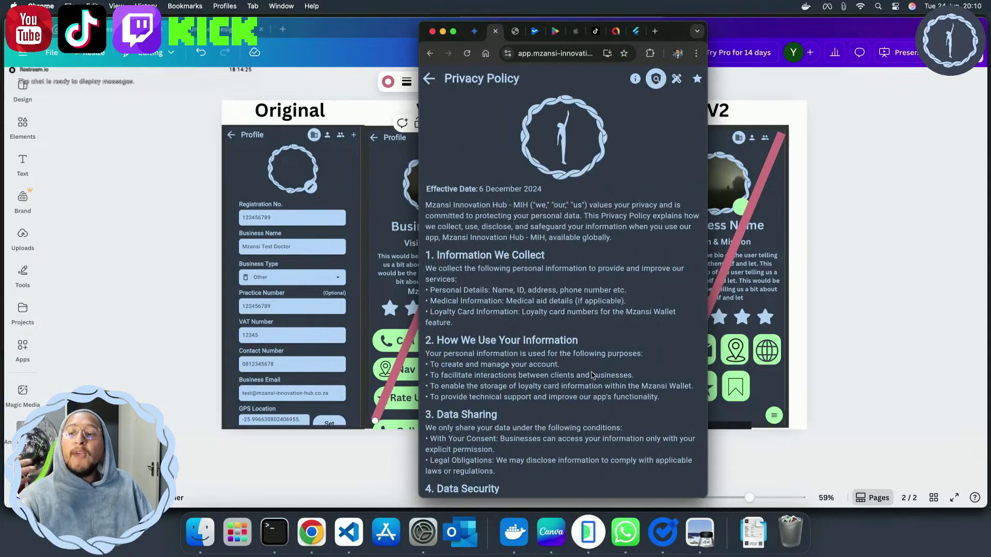
pyautogui.scroll(-10, 592, 375)
pyautogui.click(677, 78)
pyautogui.scroll(-8, 517, 279)
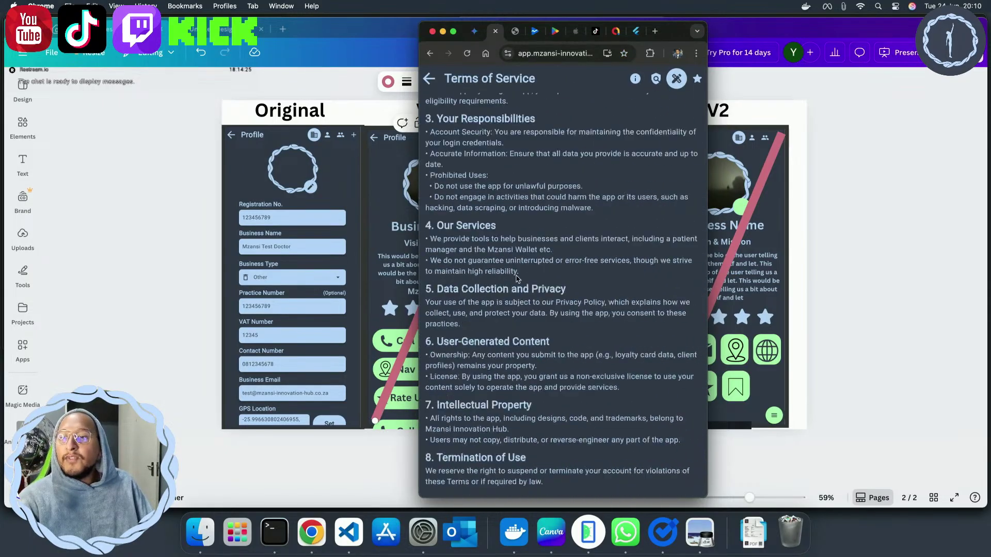
pyautogui.scroll(-5, 518, 279)
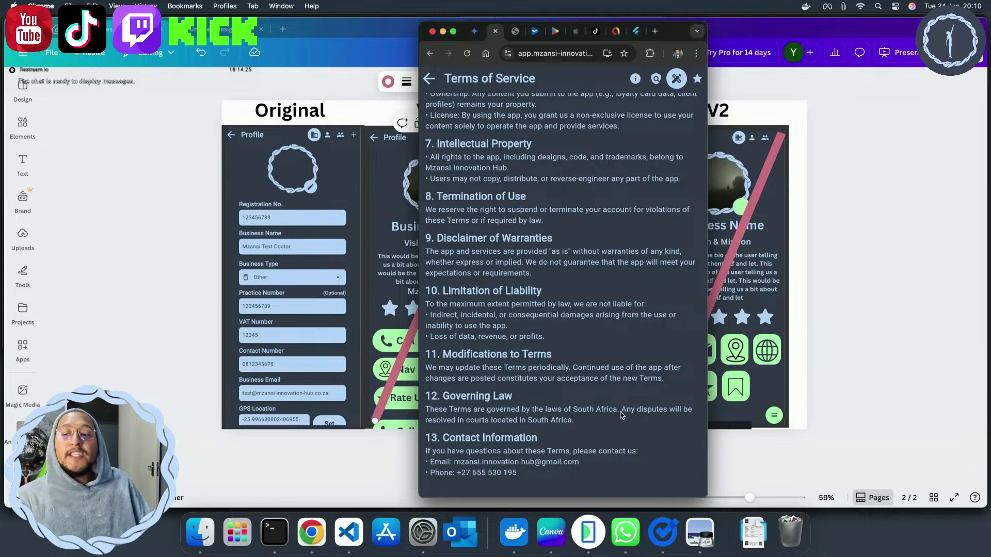
pyautogui.scroll(7, 609, 123)
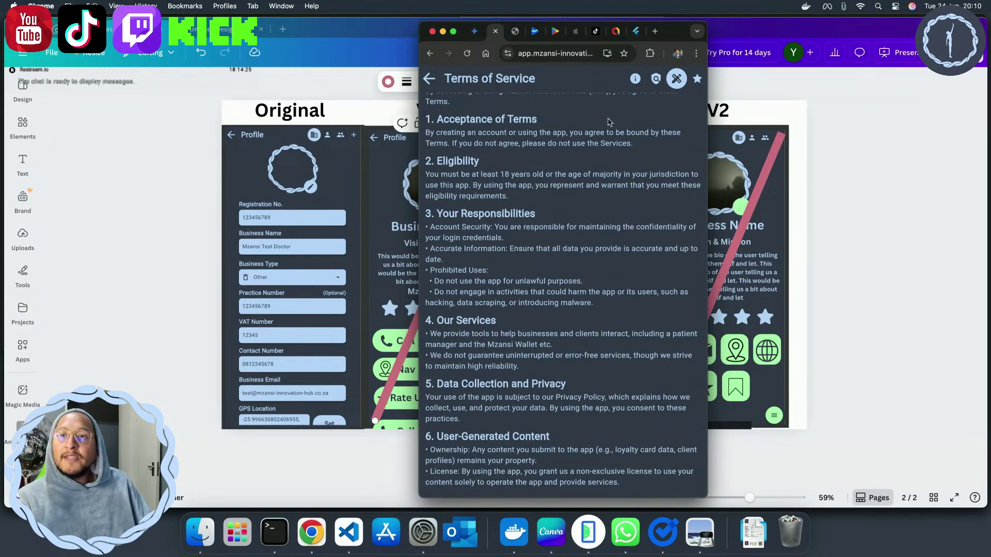
# Review the Privacy Policy's sections on data sharing, security, user rights and retention, returning to its beginning
pyautogui.click(655, 79)
pyautogui.scroll(-5, 525, 270)
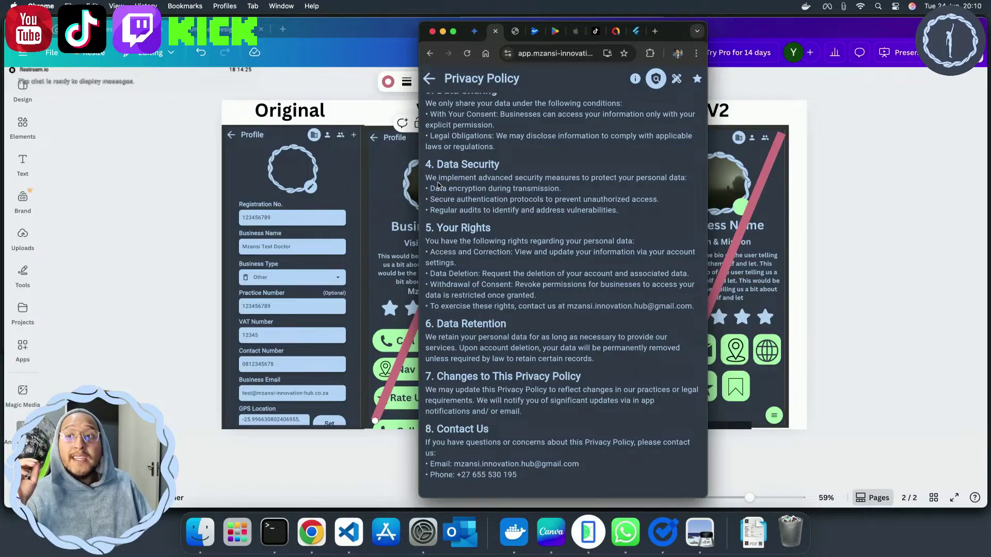
pyautogui.scroll(1, 441, 183)
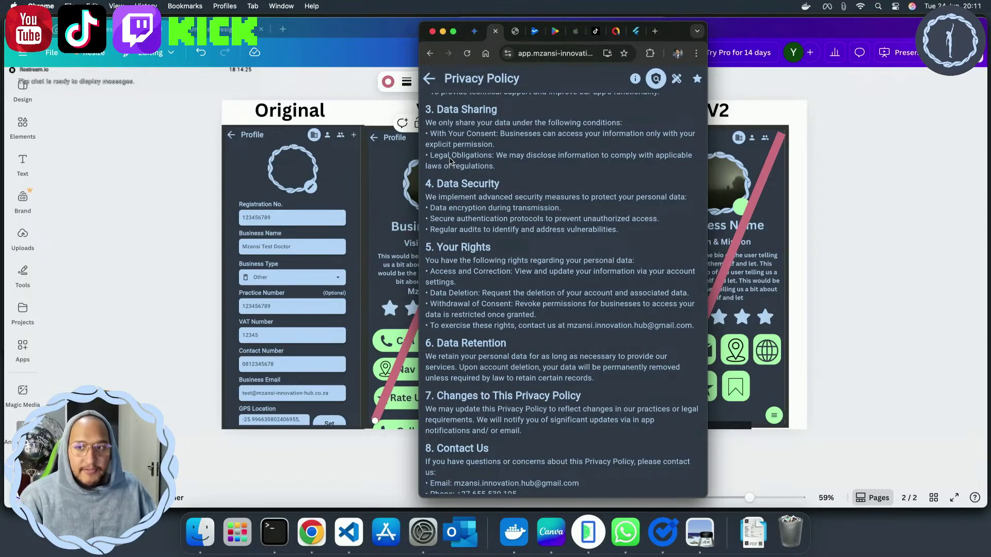
pyautogui.scroll(10, 490, 219)
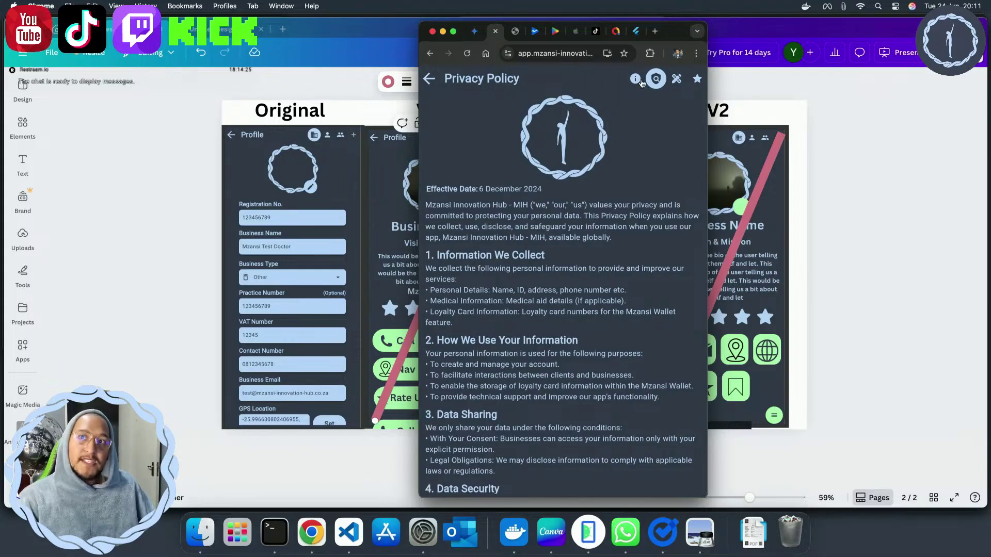
# Display the Terms of Service and About pages, and leave About MIH for the Mzansi Profile page
pyautogui.click(676, 79)
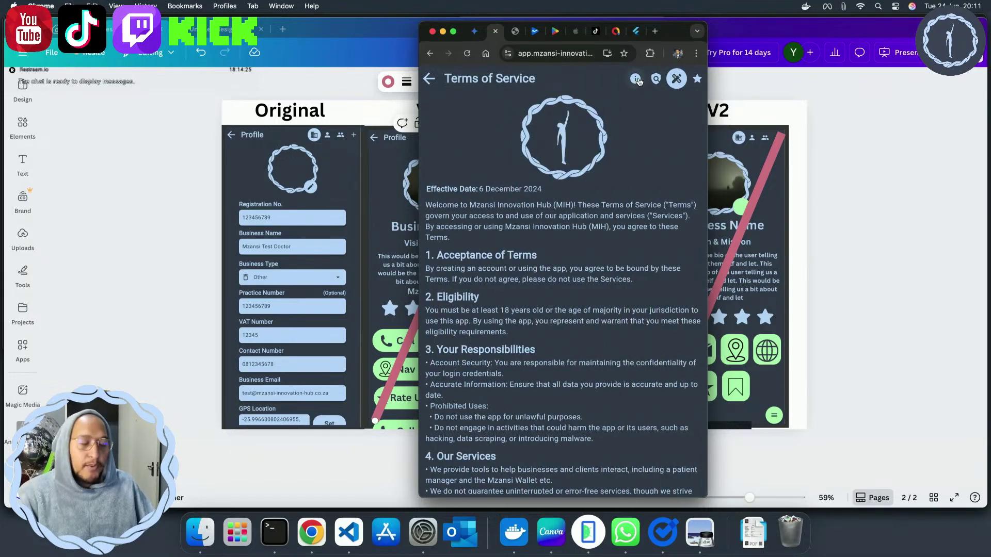
pyautogui.click(636, 79)
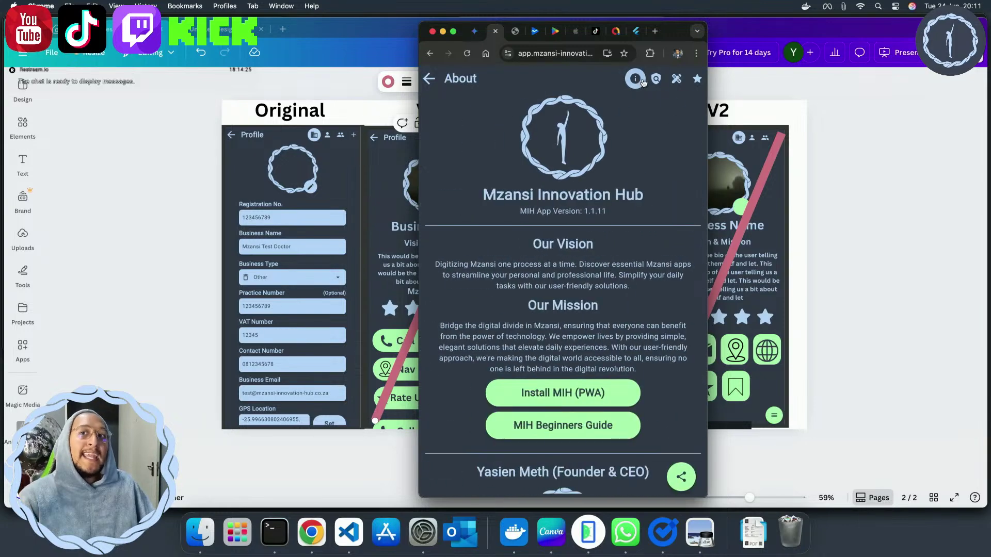
pyautogui.click(431, 81)
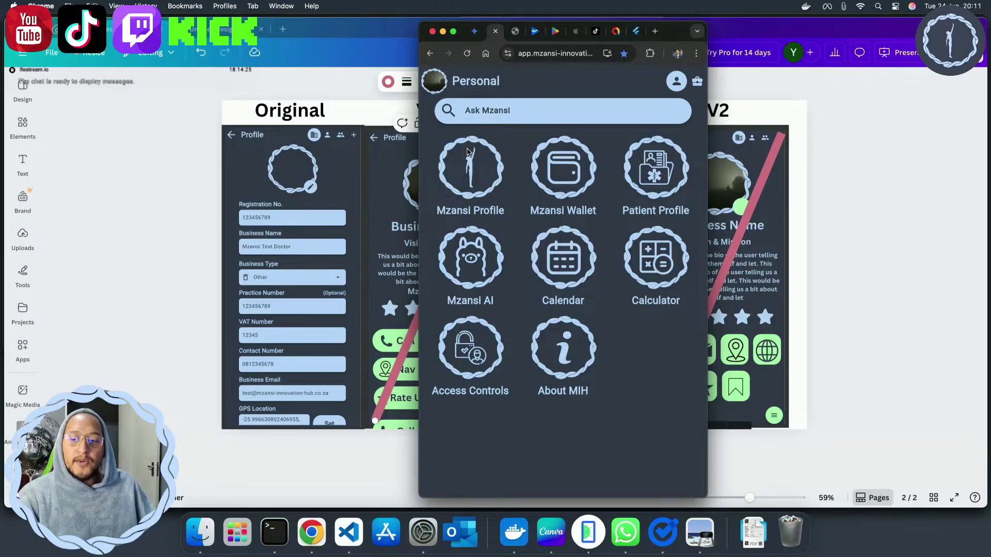
pyautogui.click(469, 151)
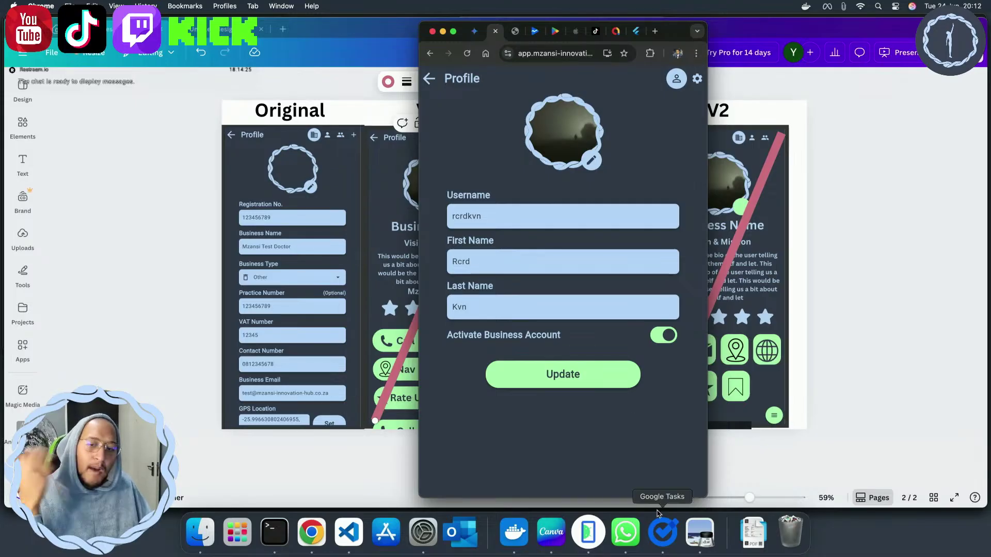
# Bring the Android emulator forward and shift its window slightly, and switch back to Chrome to show the Mzansi Innovation Hub Google Play listing
pyautogui.click(583, 545)
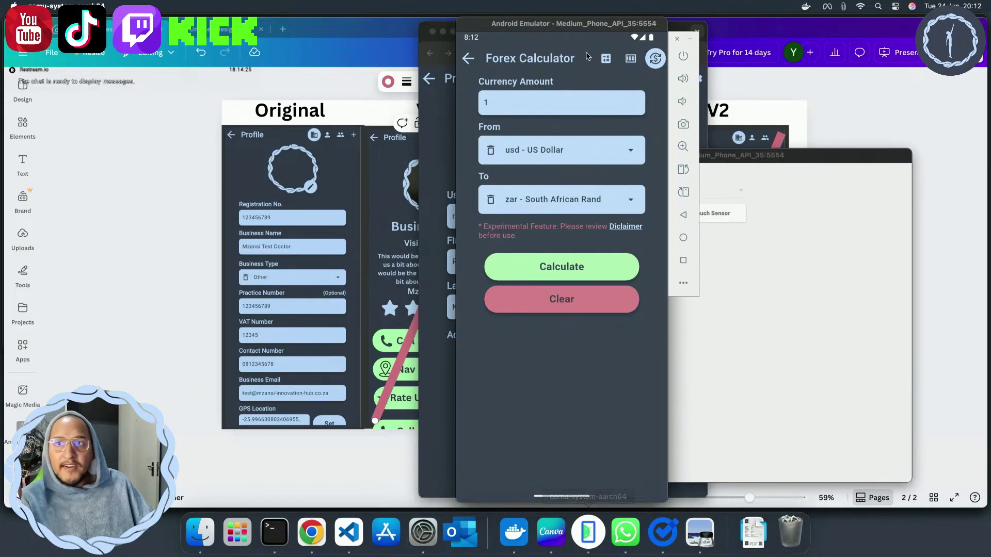
pyautogui.moveTo(567, 31); pyautogui.dragTo(565, 44)
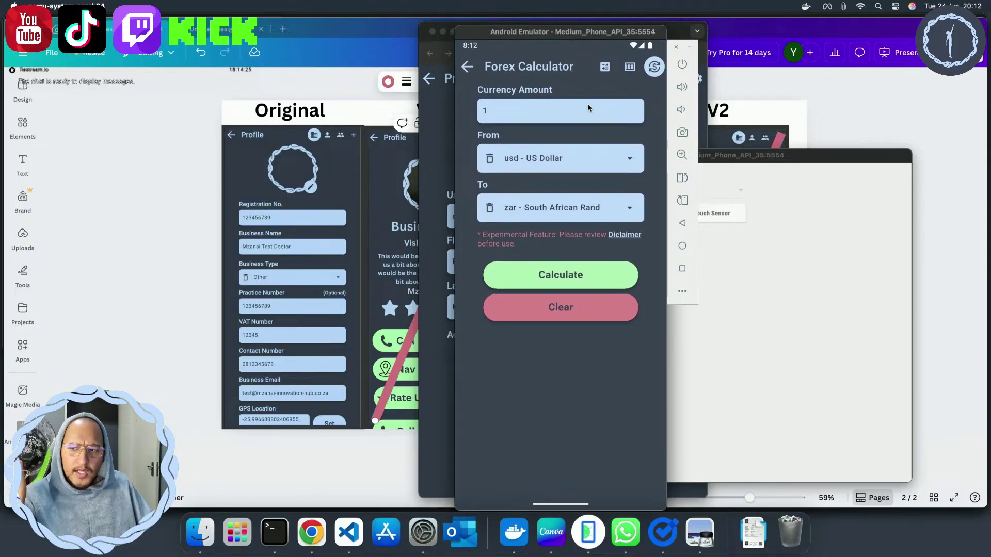
pyautogui.click(317, 534)
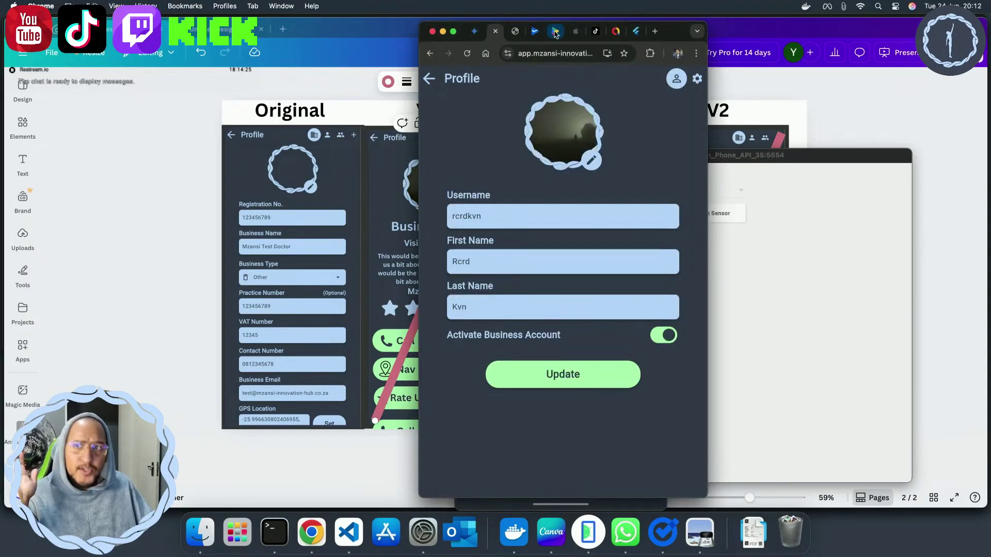
pyautogui.click(555, 32)
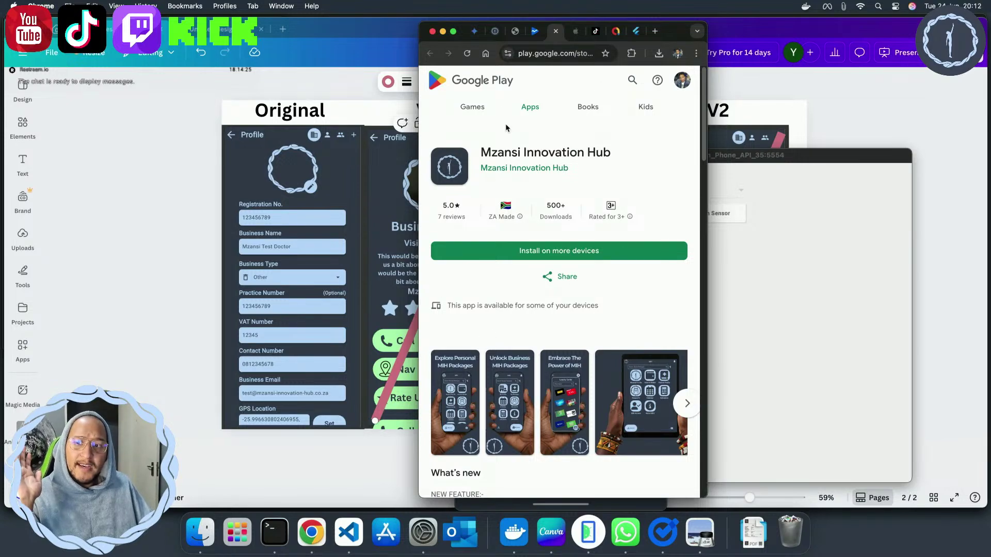